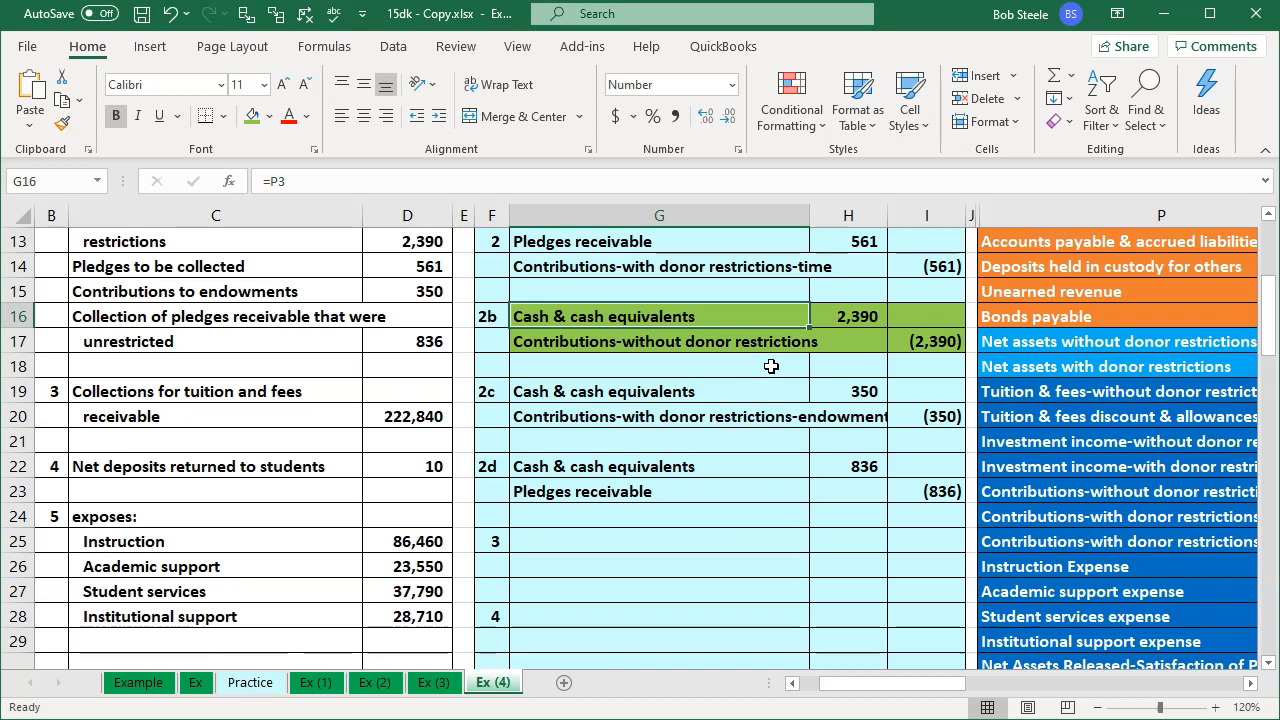
Post entry 2b's cash debit to the ADJ cell R3 for Cash & cash equivalents using the formula =H16
{"action": "key", "text": "Right"}
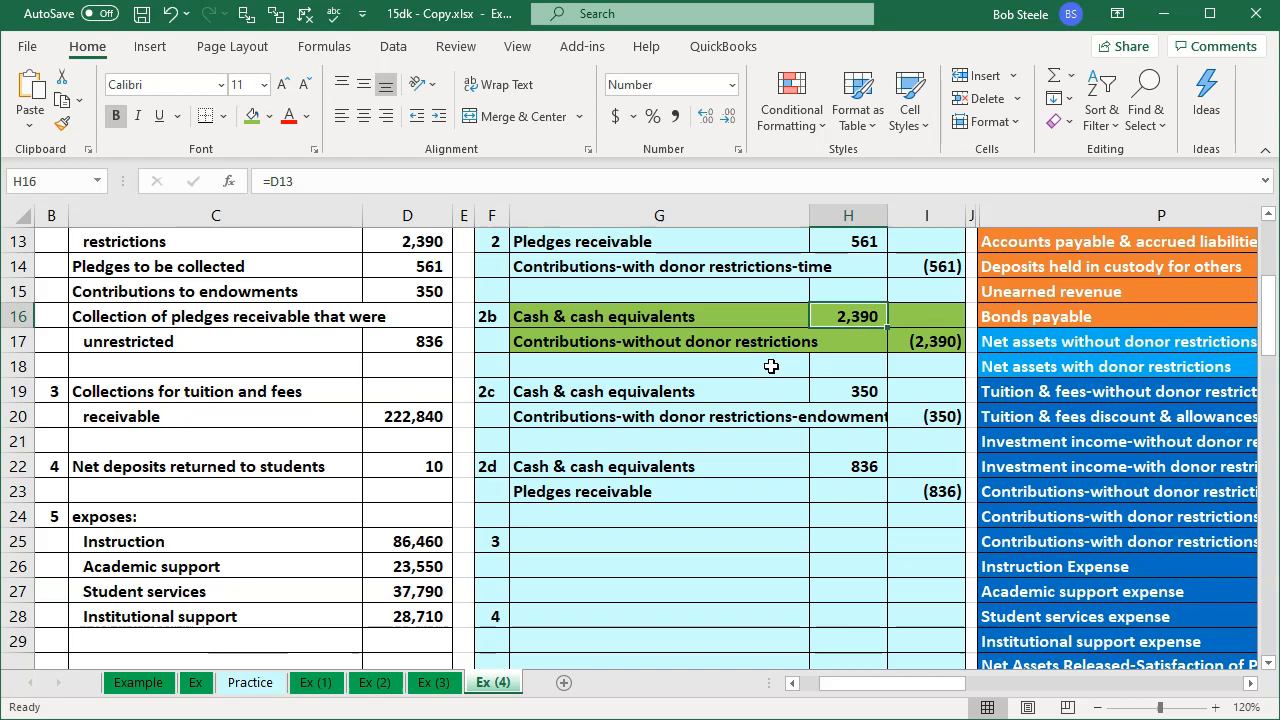
{"action": "key", "text": "Down"}
{"action": "key", "text": "Right"}
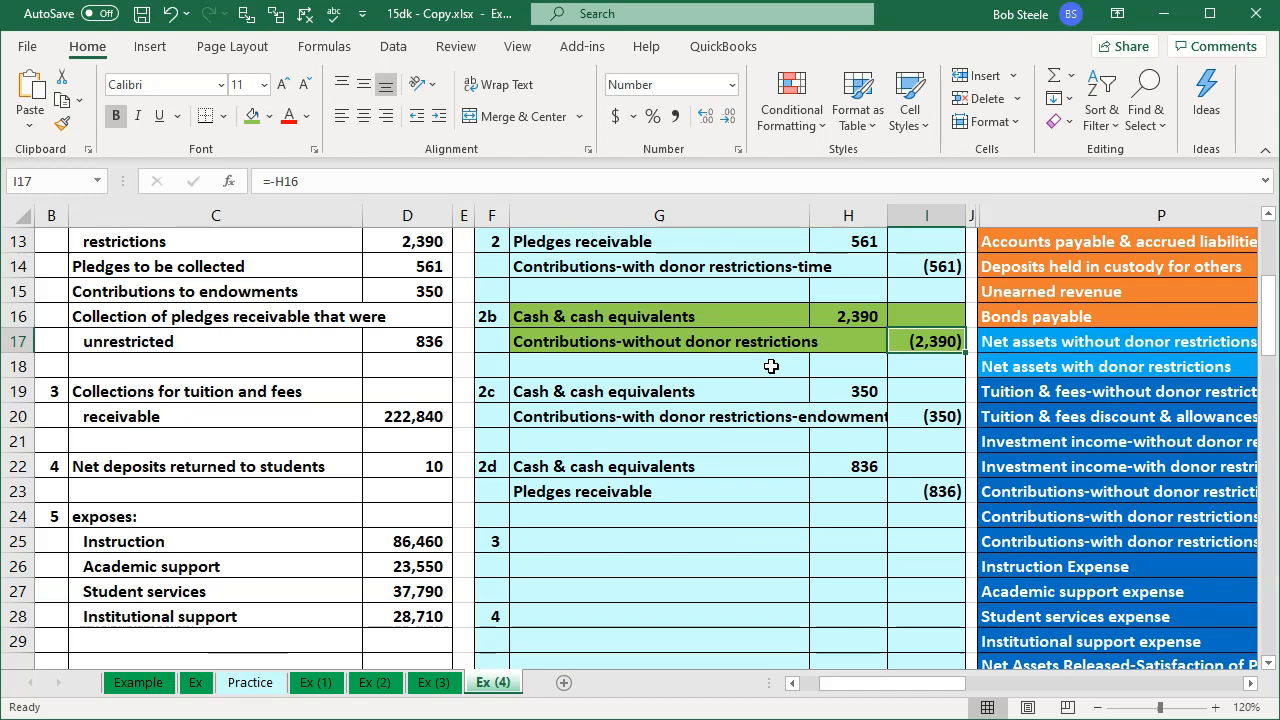
{"action": "key", "text": "Right"}
{"action": "key", "text": "Right"}
{"action": "key", "text": "Right"}
{"action": "key", "text": "Right"}
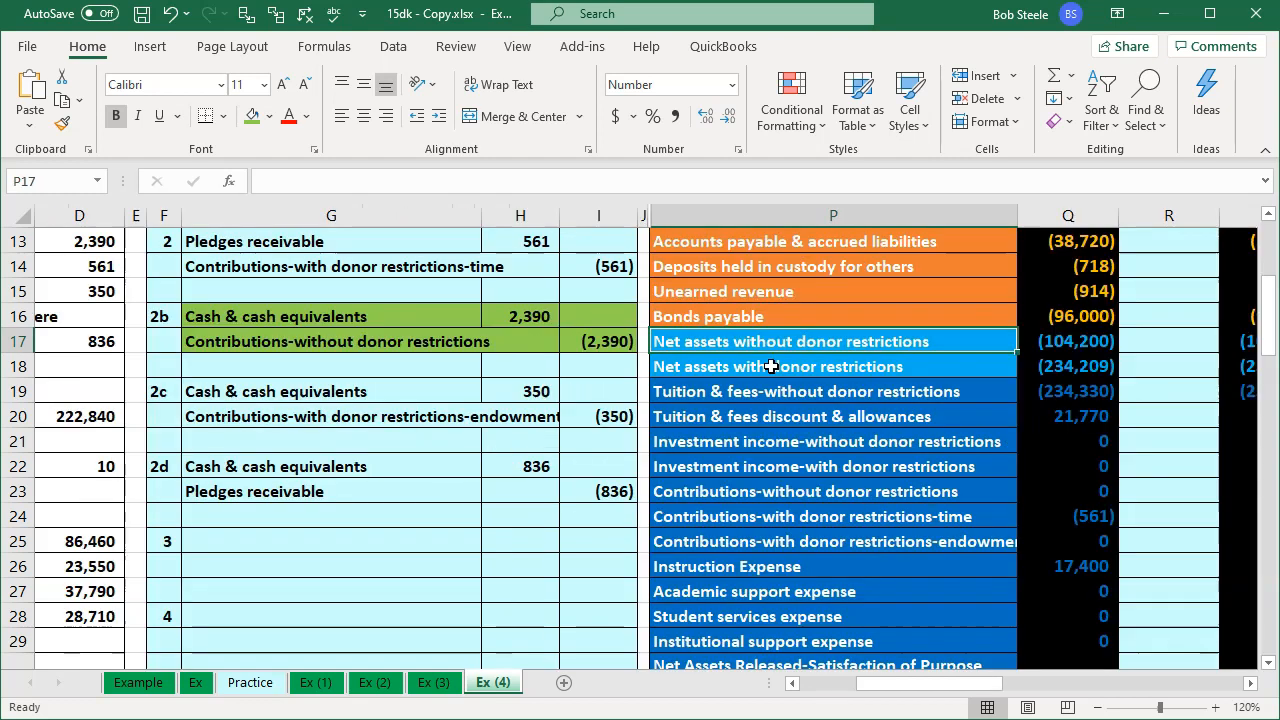
{"action": "key", "text": "Up"}
{"action": "key", "text": "Up"}
{"action": "key", "text": "Up"}
{"action": "key", "text": "Up"}
{"action": "key", "text": "Up"}
{"action": "key", "text": "Up"}
{"action": "key", "text": "Up"}
{"action": "key", "text": "Up"}
{"action": "key", "text": "Up"}
{"action": "key", "text": "Up"}
{"action": "key", "text": "Up"}
{"action": "key", "text": "Up"}
{"action": "key", "text": "Up"}
{"action": "key", "text": "Up"}
{"action": "key", "text": "Up"}
{"action": "key", "text": "Up"}
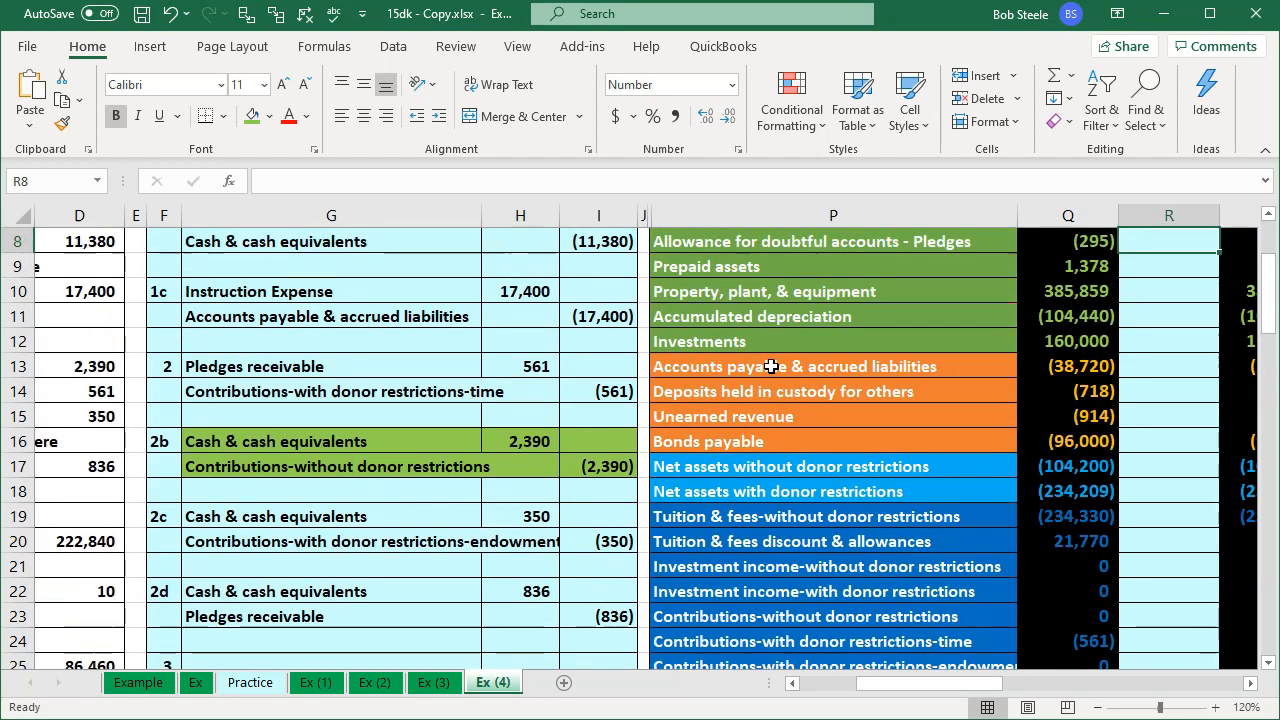
{"action": "key", "text": "Down"}
{"action": "key", "text": "Down"}
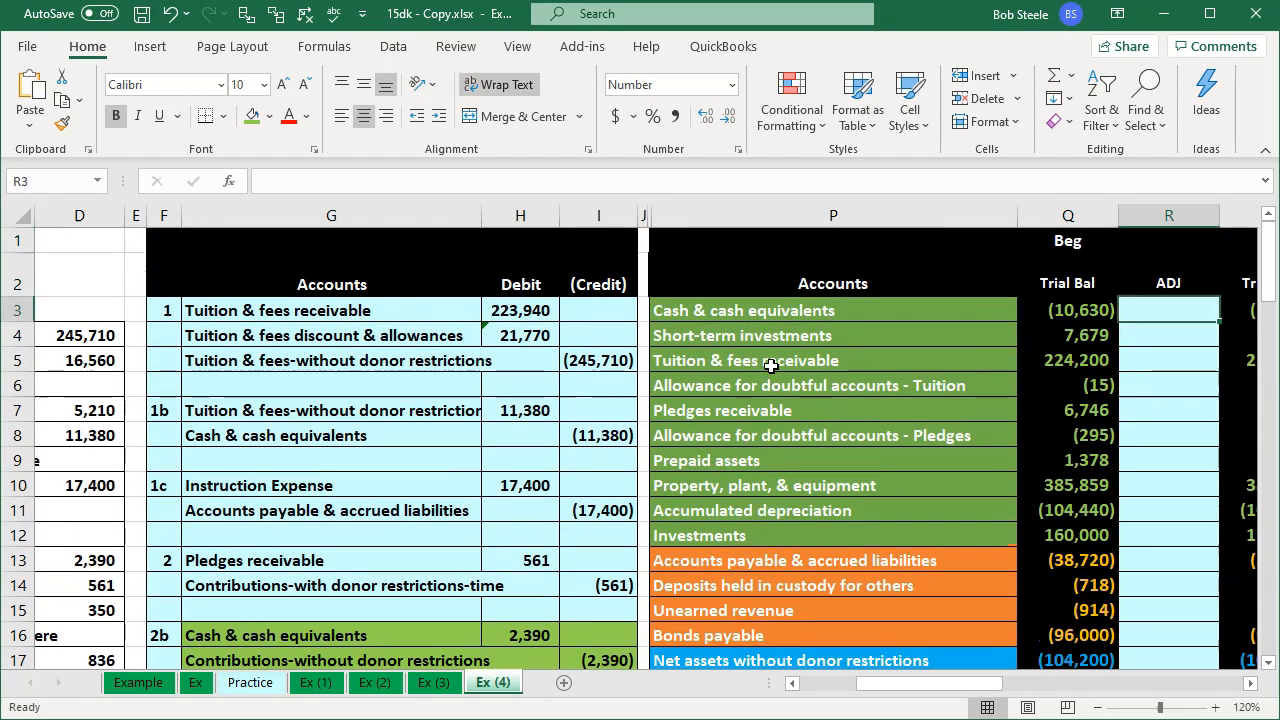
{"action": "type", "text": "="}
{"action": "key", "text": "Down"}
{"action": "key", "text": "Down"}
{"action": "key", "text": "Down"}
{"action": "key", "text": "Down"}
{"action": "key", "text": "Down"}
{"action": "key", "text": "Down"}
{"action": "key", "text": "Down"}
{"action": "key", "text": "Down"}
{"action": "key", "text": "Down"}
{"action": "key", "text": "Down"}
{"action": "key", "text": "Down"}
{"action": "key", "text": "Left"}
{"action": "key", "text": "Left"}
{"action": "key", "text": "Left"}
{"action": "key", "text": "Left"}
{"action": "key", "text": "Left"}
{"action": "key", "text": "Down"}
{"action": "key", "text": "Down"}
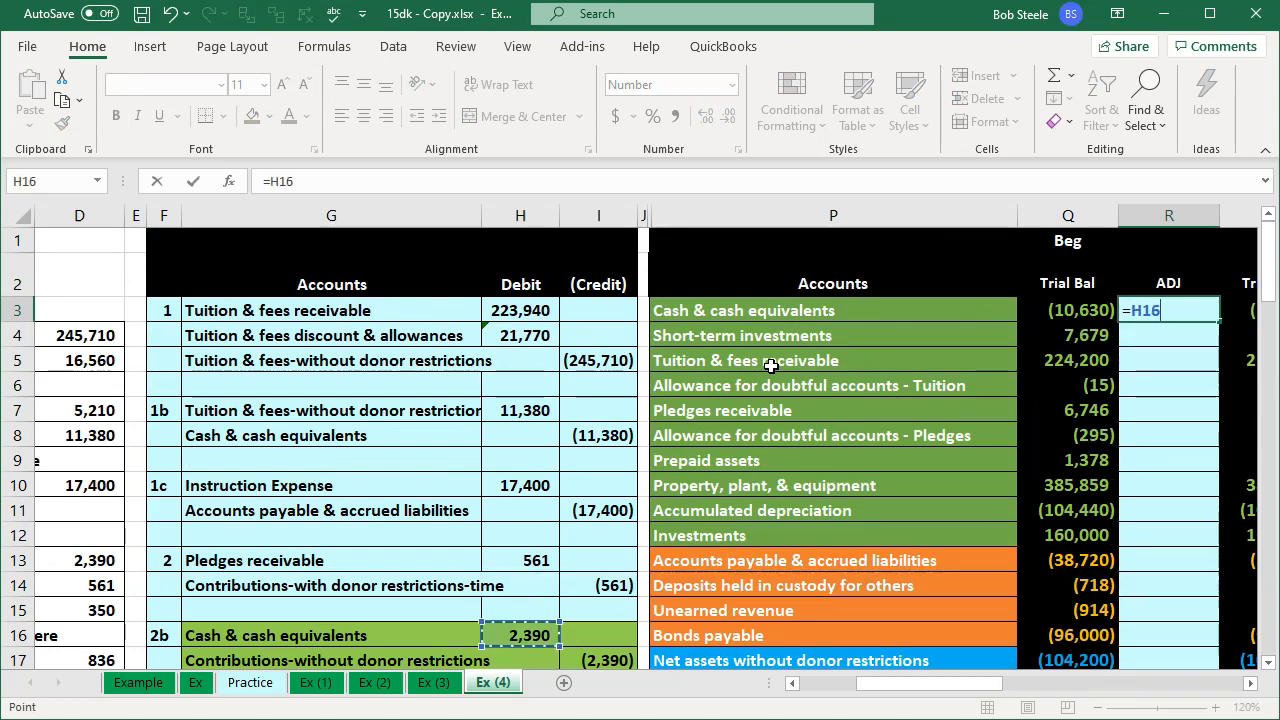
{"action": "key", "text": "Return"}
Post entry 2b's credit to the ADJ cell R23 for Contributions-without donor restrictions using the formula =I17
{"action": "key", "text": "Right"}
{"action": "key", "text": "Up"}
{"action": "key", "text": "Down"}
{"action": "key", "text": "Down"}
{"action": "key", "text": "Down"}
{"action": "key", "text": "Down"}
{"action": "key", "text": "Down"}
{"action": "key", "text": "Down"}
{"action": "key", "text": "Down"}
{"action": "key", "text": "Down"}
{"action": "key", "text": "Down"}
{"action": "key", "text": "Down"}
{"action": "key", "text": "Down"}
{"action": "key", "text": "Down"}
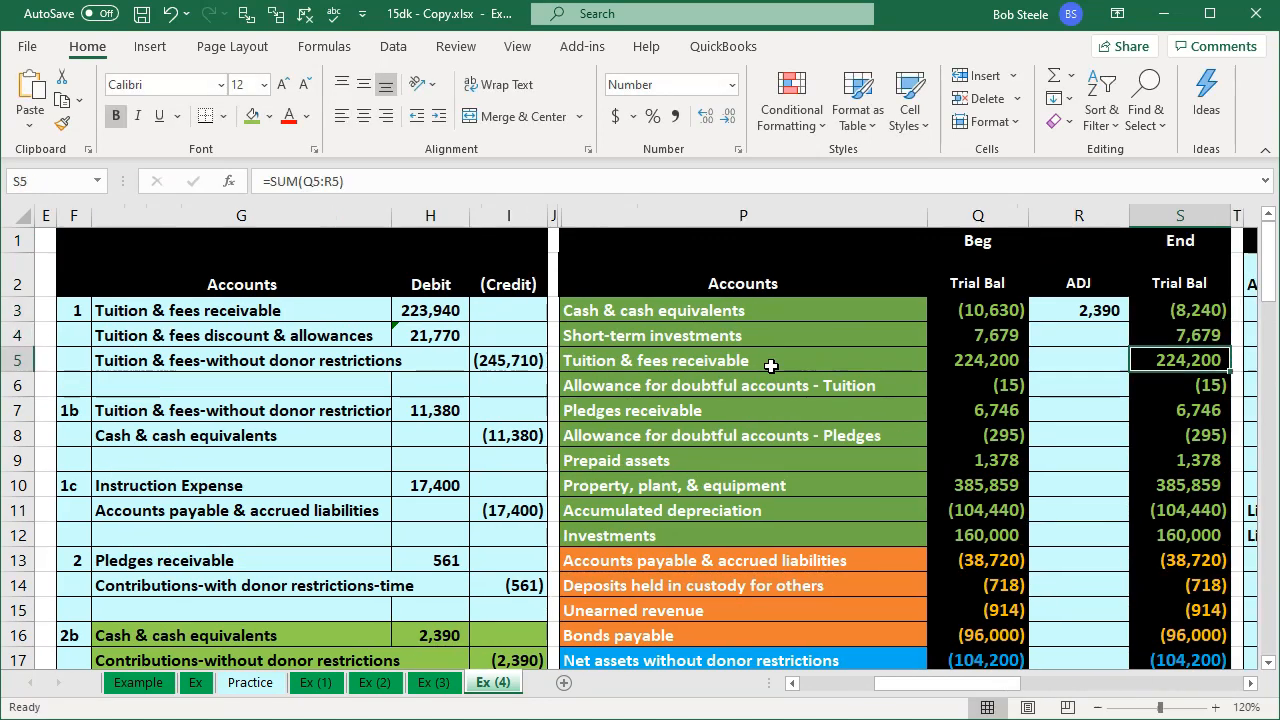
{"action": "key", "text": "Down"}
{"action": "key", "text": "Down"}
{"action": "key", "text": "Down"}
{"action": "key", "text": "Down"}
{"action": "key", "text": "Down"}
{"action": "key", "text": "Down"}
{"action": "key", "text": "Down"}
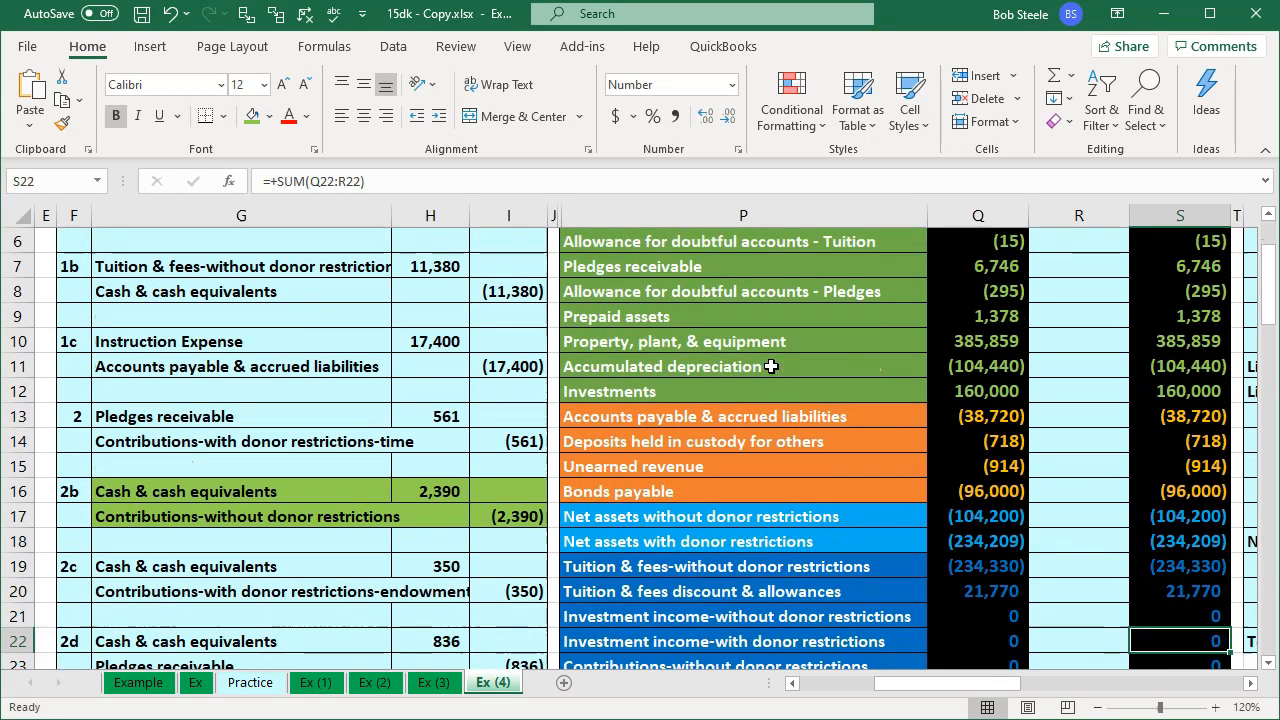
{"action": "key", "text": "Down"}
{"action": "key", "text": "Down"}
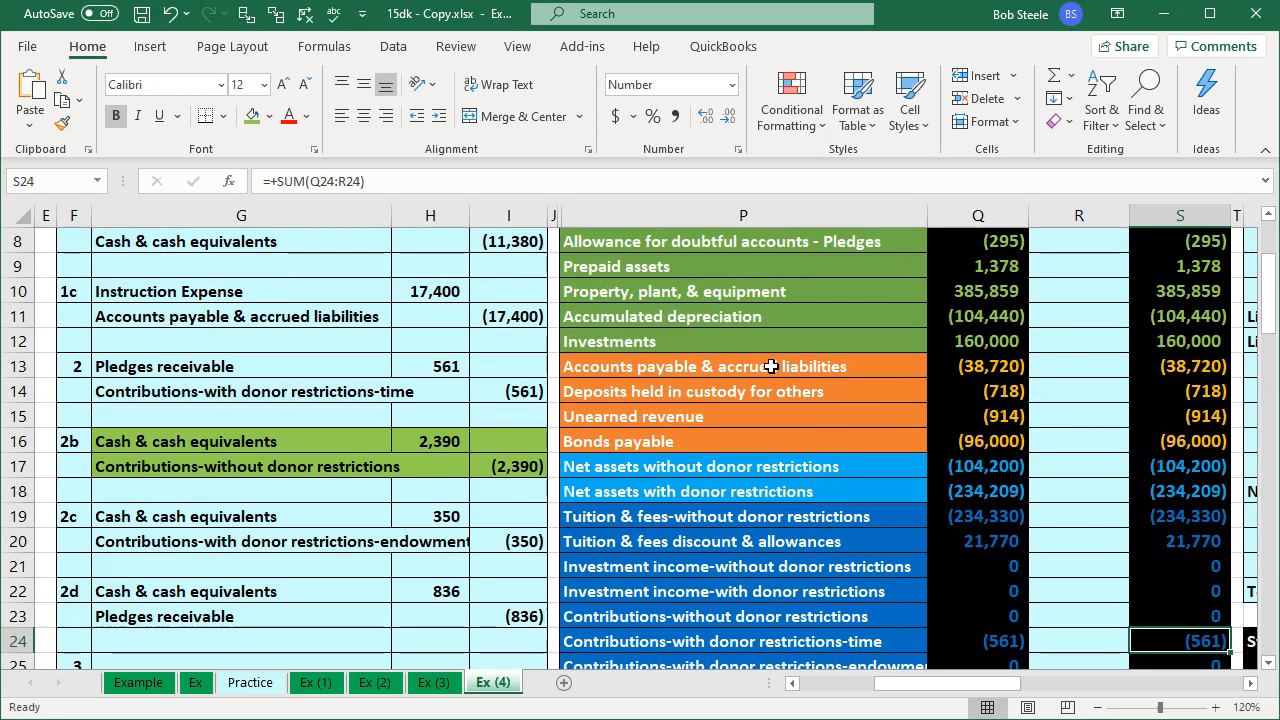
{"action": "key", "text": "Left"}
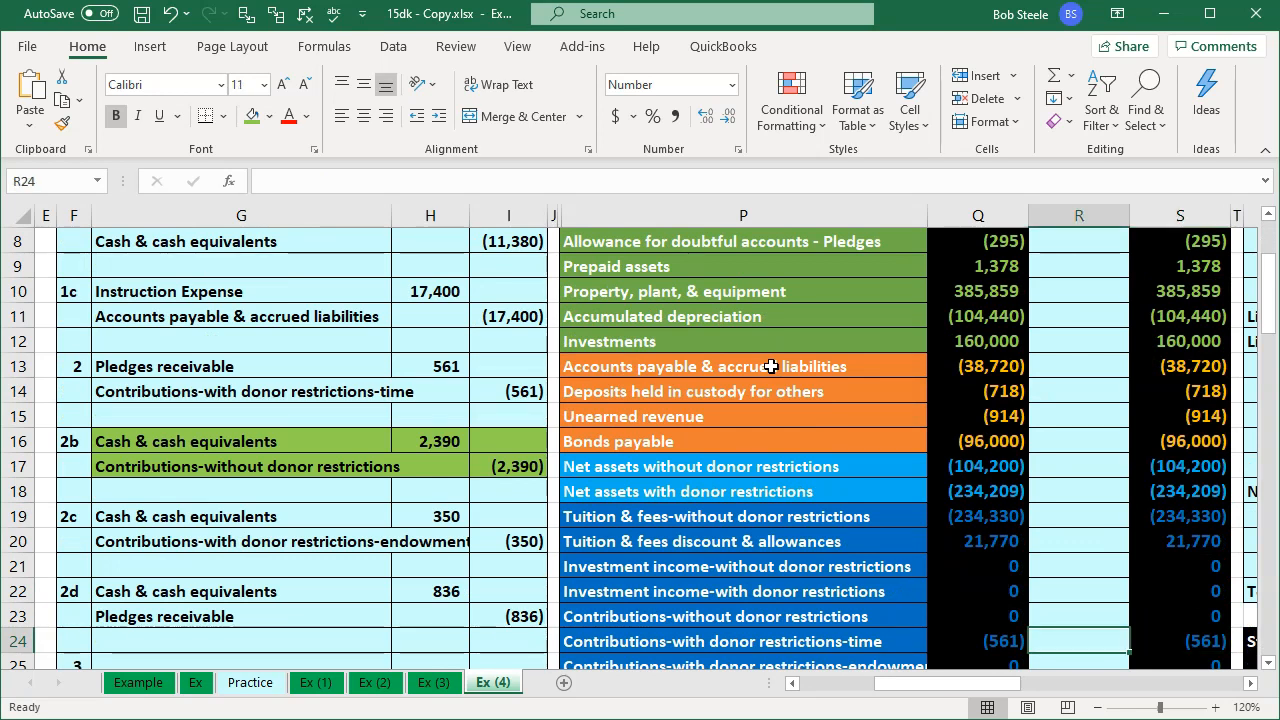
{"action": "left_click", "coordinate": [1059, 524]}
{"action": "key", "text": "Down"}
{"action": "key", "text": "Down"}
{"action": "key", "text": "Down"}
{"action": "key", "text": "Down"}
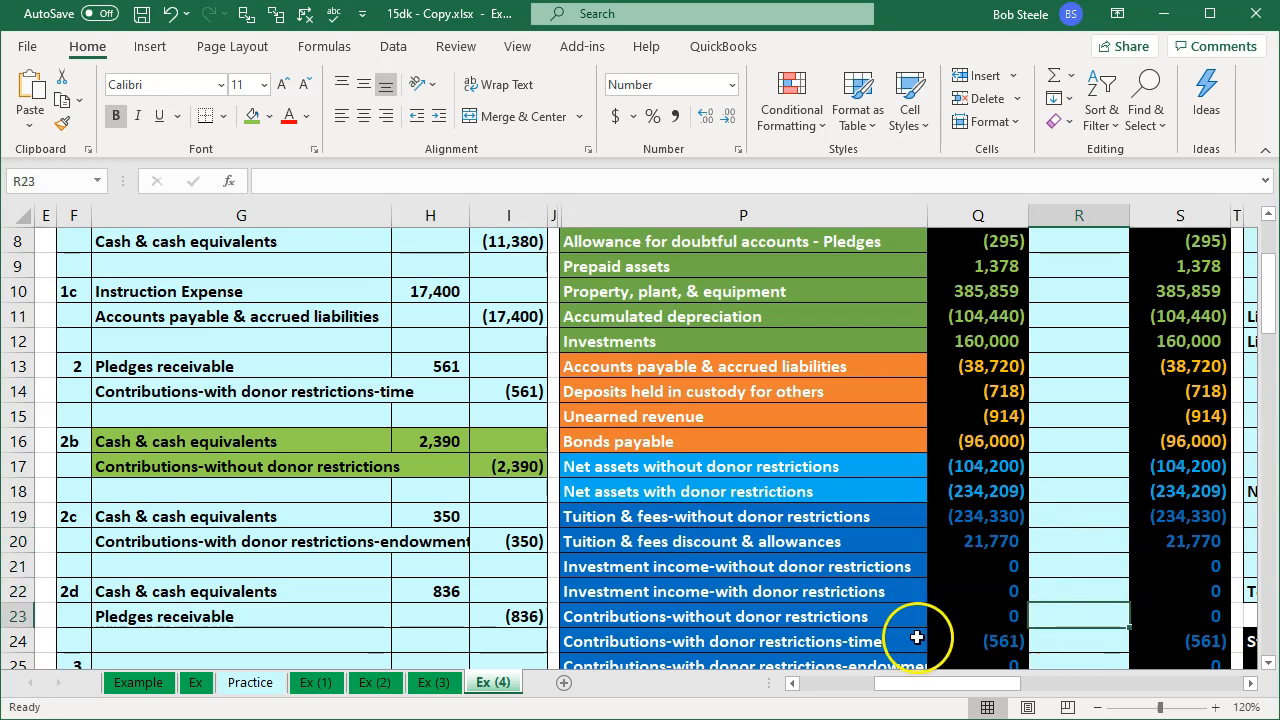
{"action": "type", "text": "="}
{"action": "key", "text": "Left"}
{"action": "key", "text": "Left"}
{"action": "key", "text": "Left"}
{"action": "key", "text": "Left"}
{"action": "key", "text": "Up"}
{"action": "key", "text": "Up"}
{"action": "key", "text": "Up"}
{"action": "key", "text": "Up"}
{"action": "key", "text": "Up"}
{"action": "key", "text": "Up"}
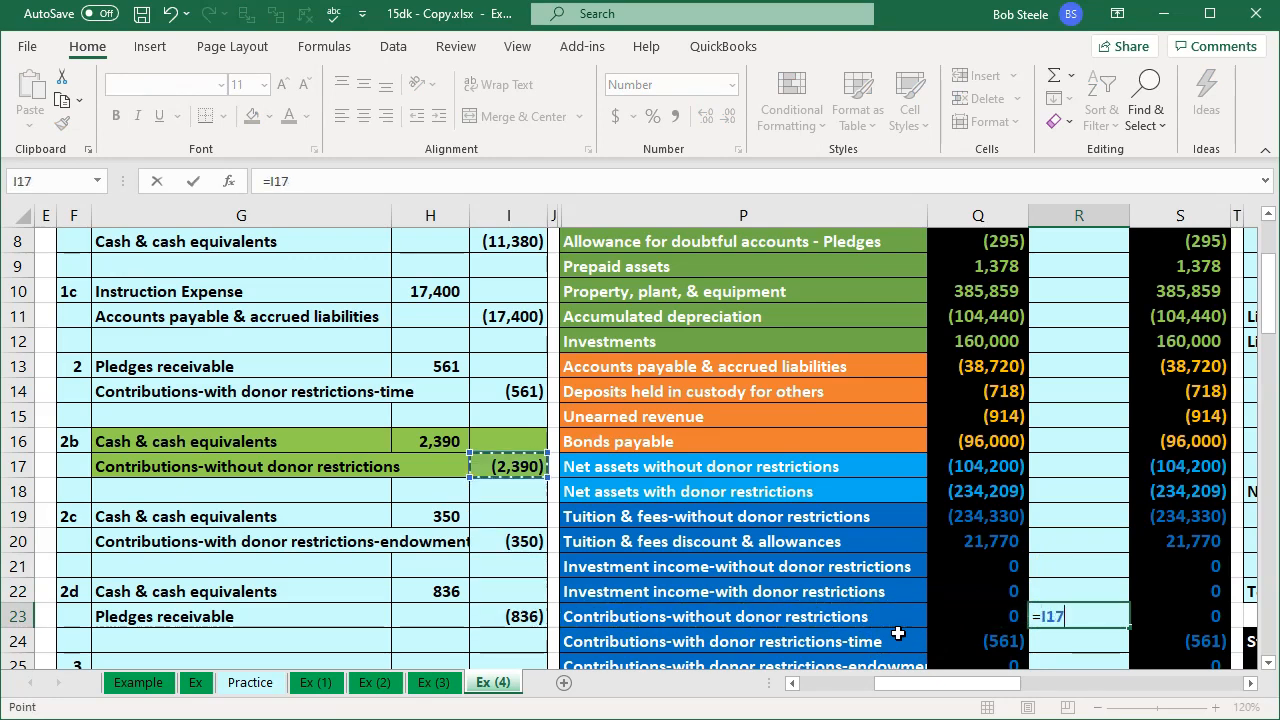
{"action": "key", "text": "Return"}
Inspect the formula that totals the revenue and expense accounts at the end of the ending trial balance
{"action": "key", "text": "Right"}
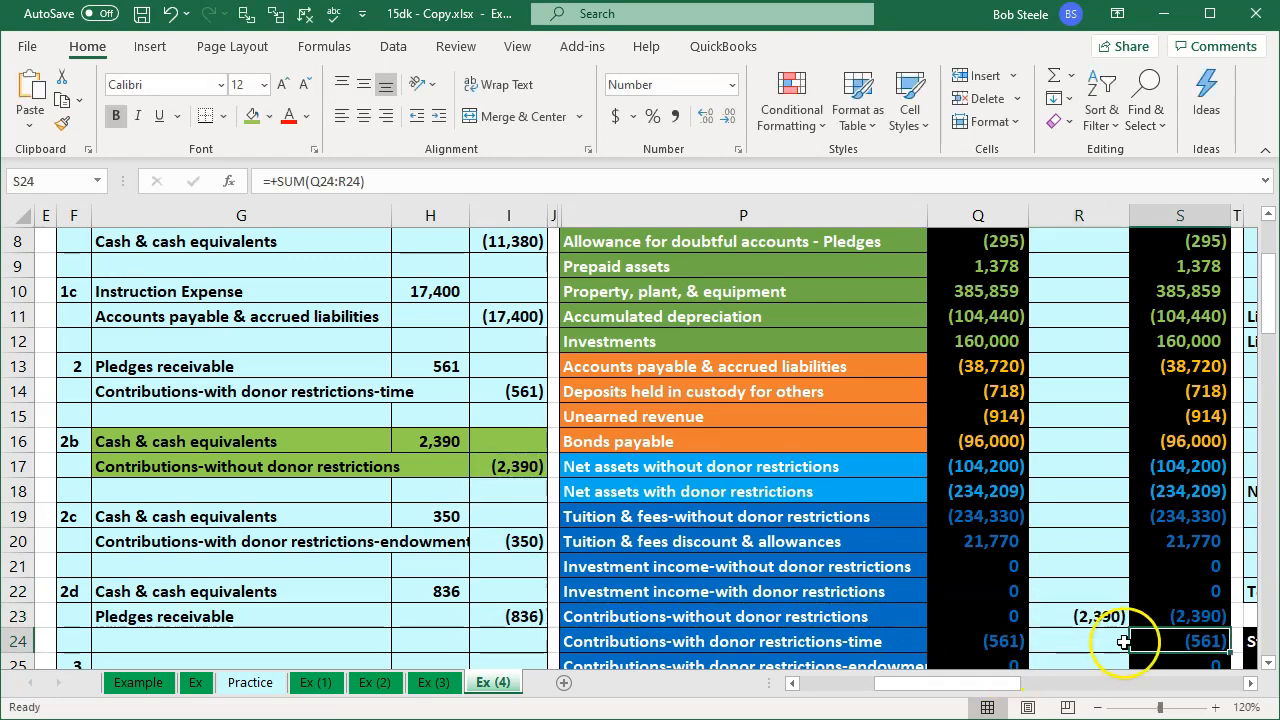
{"action": "scroll", "coordinate": [1148, 596], "scroll_direction": "down", "scroll_amount": 6}
{"action": "left_click", "coordinate": [1148, 596]}
{"action": "key", "text": "alt+equal"}
{"action": "scroll", "coordinate": [1173, 614], "scroll_direction": "up", "scroll_amount": 4}
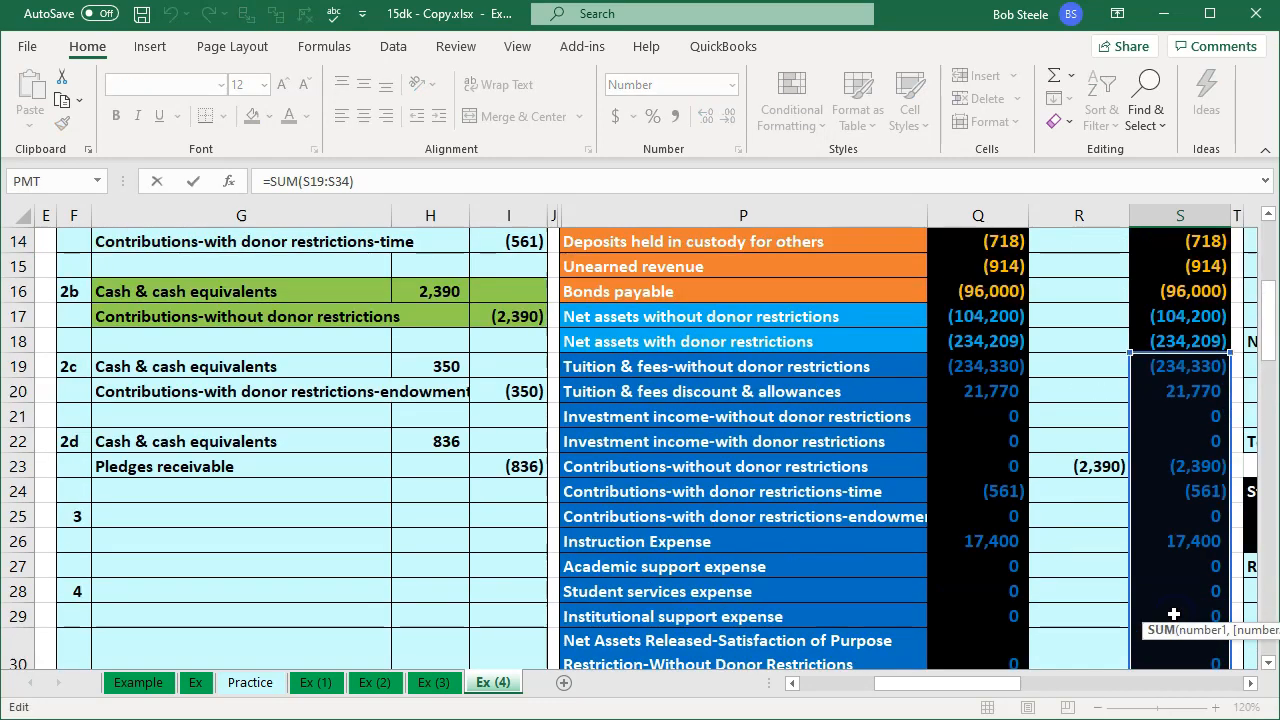
{"action": "key", "text": "Return"}
{"action": "scroll", "coordinate": [410, 538], "scroll_direction": "up", "scroll_amount": 3}
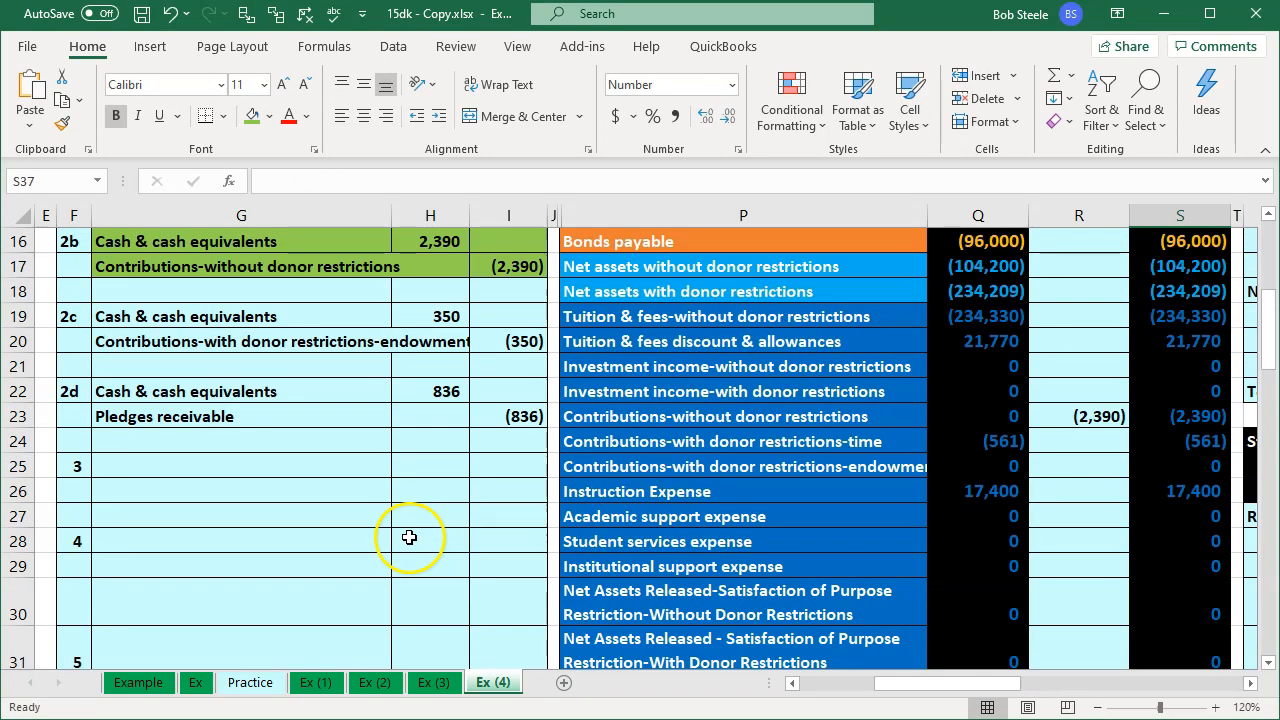
{"action": "scroll", "coordinate": [410, 538], "scroll_direction": "up", "scroll_amount": 1}
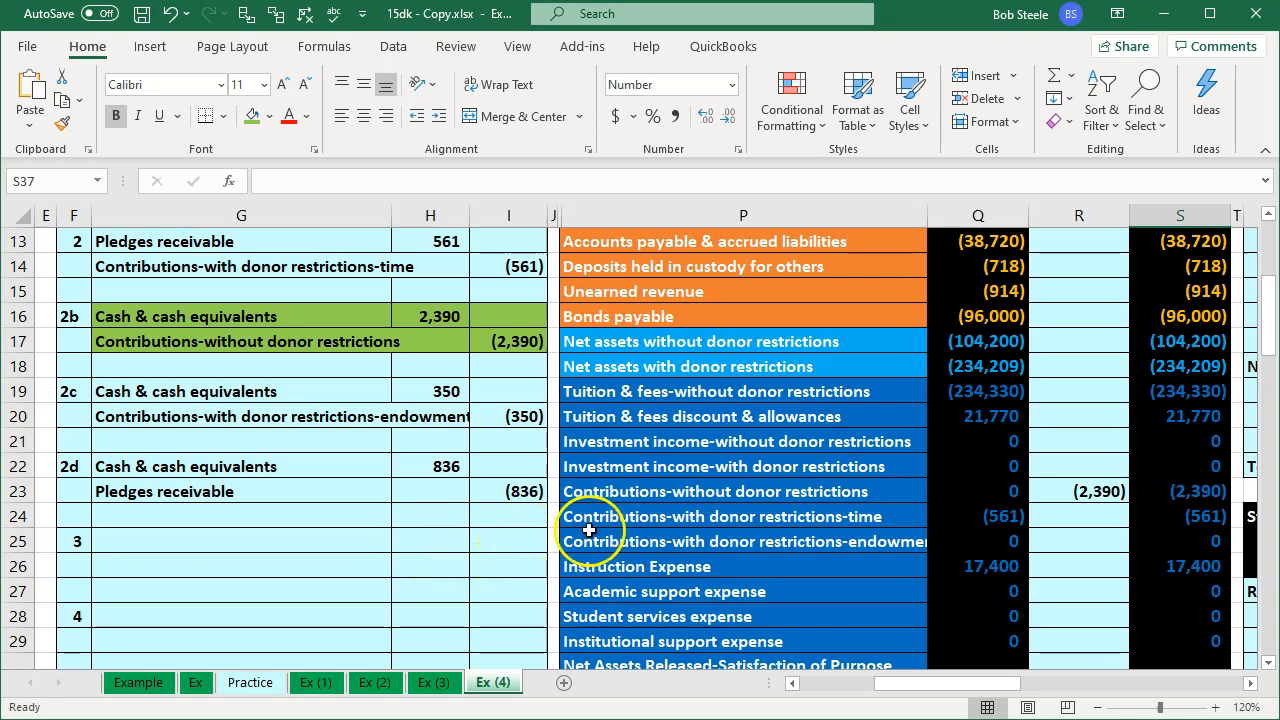
Trace the adjustment for Contributions-without donor restrictions to the Without Donor Restriction column of the Statement of Activities
{"action": "left_click", "coordinate": [630, 508]}
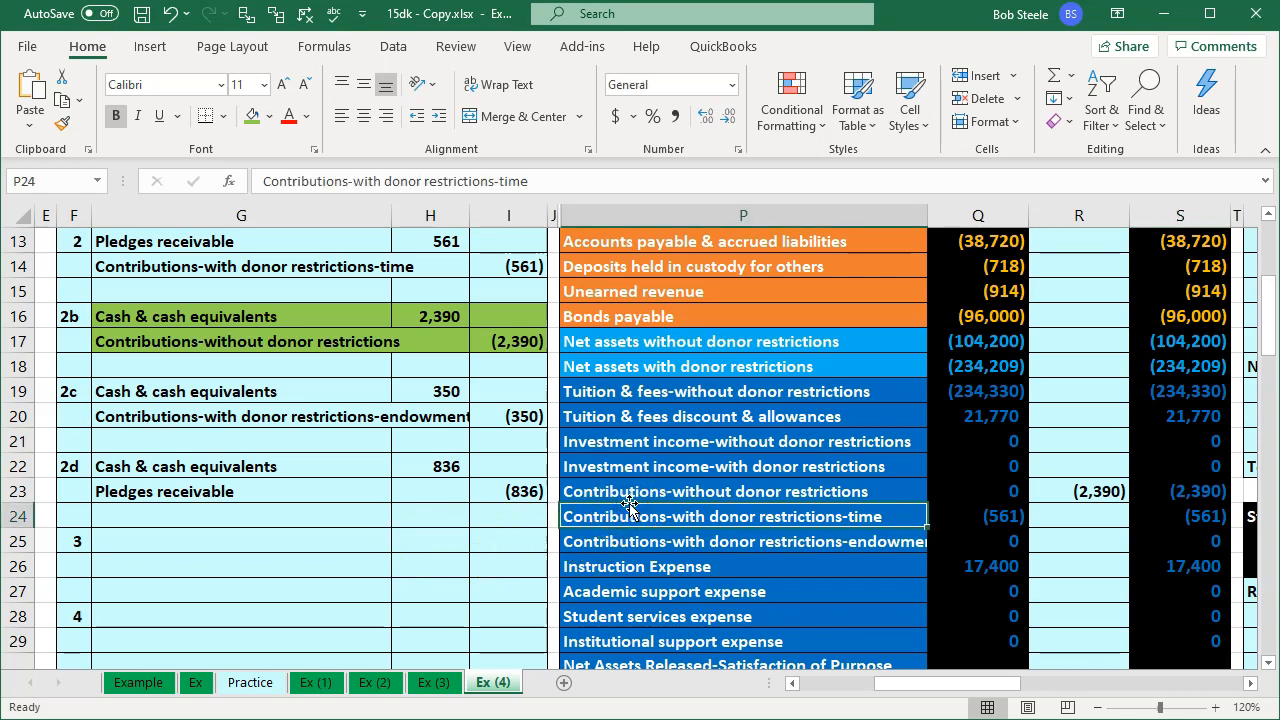
{"action": "key", "text": "Up"}
{"action": "key", "text": "Right"}
{"action": "key", "text": "Right"}
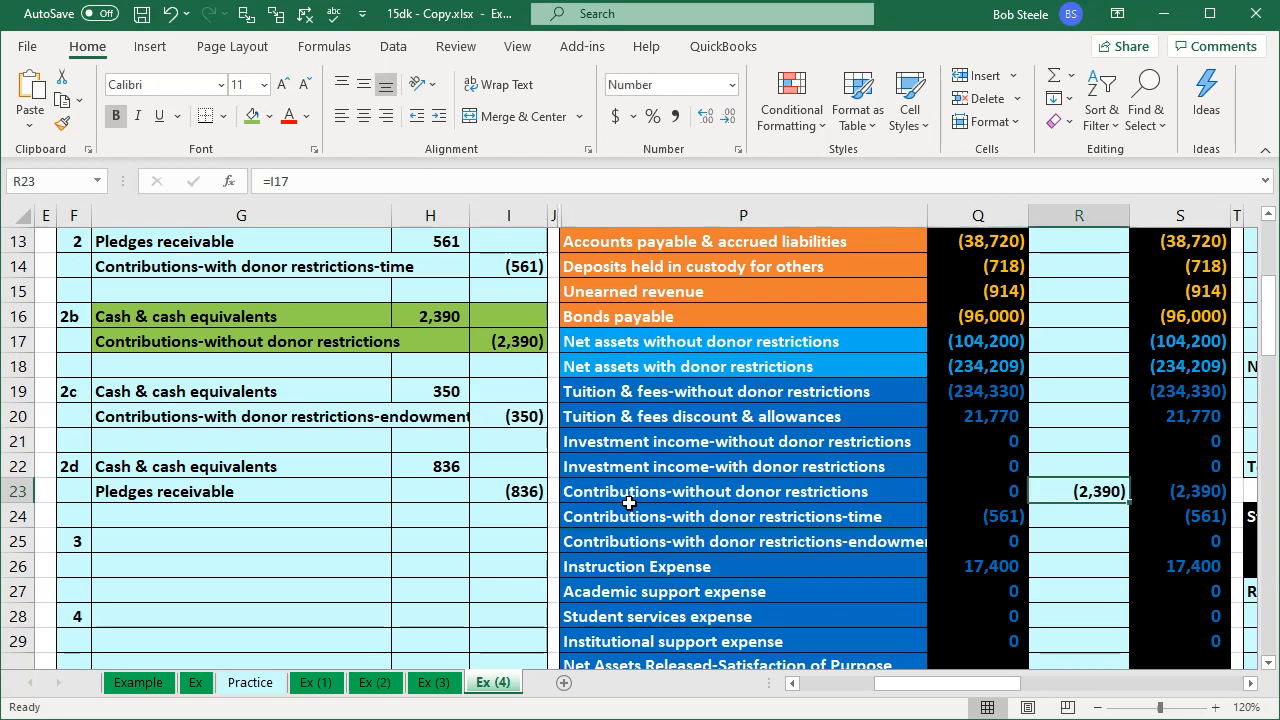
{"action": "key", "text": "Right"}
{"action": "key", "text": "Right"}
{"action": "key", "text": "Right"}
{"action": "key", "text": "Right"}
{"action": "key", "text": "Right"}
{"action": "key", "text": "Right"}
{"action": "key", "text": "Right"}
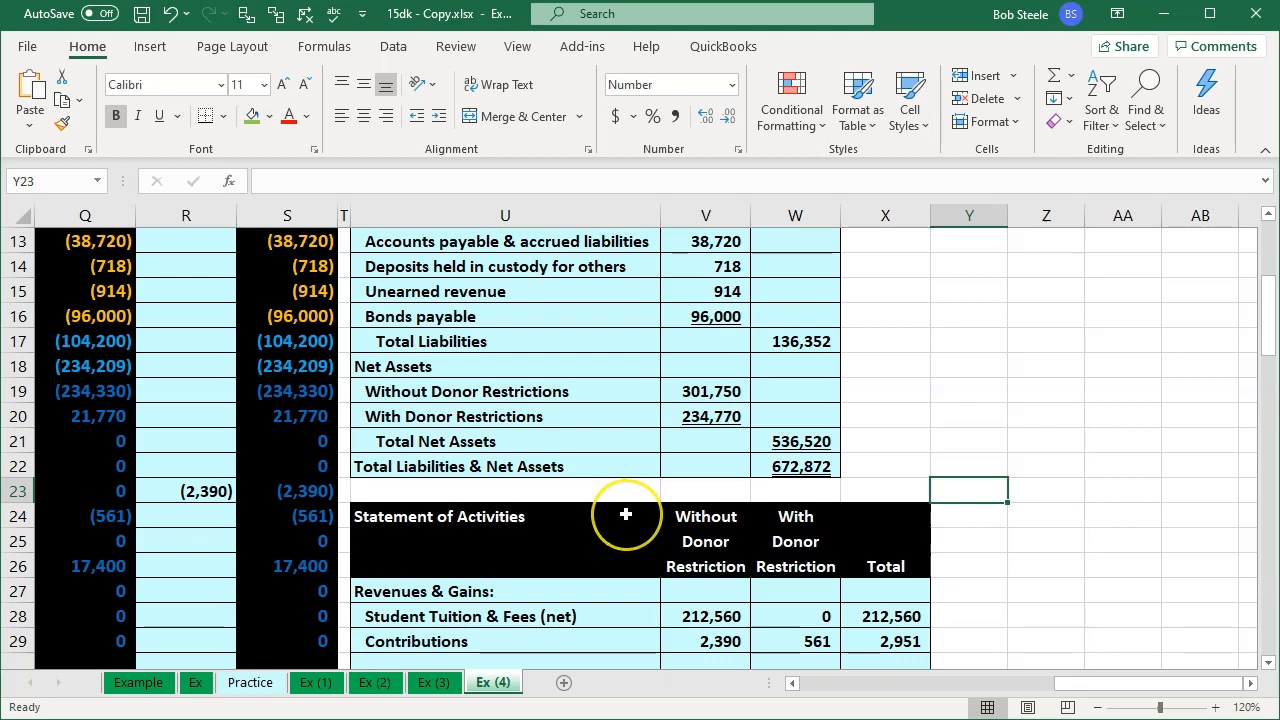
{"action": "left_click", "coordinate": [734, 537]}
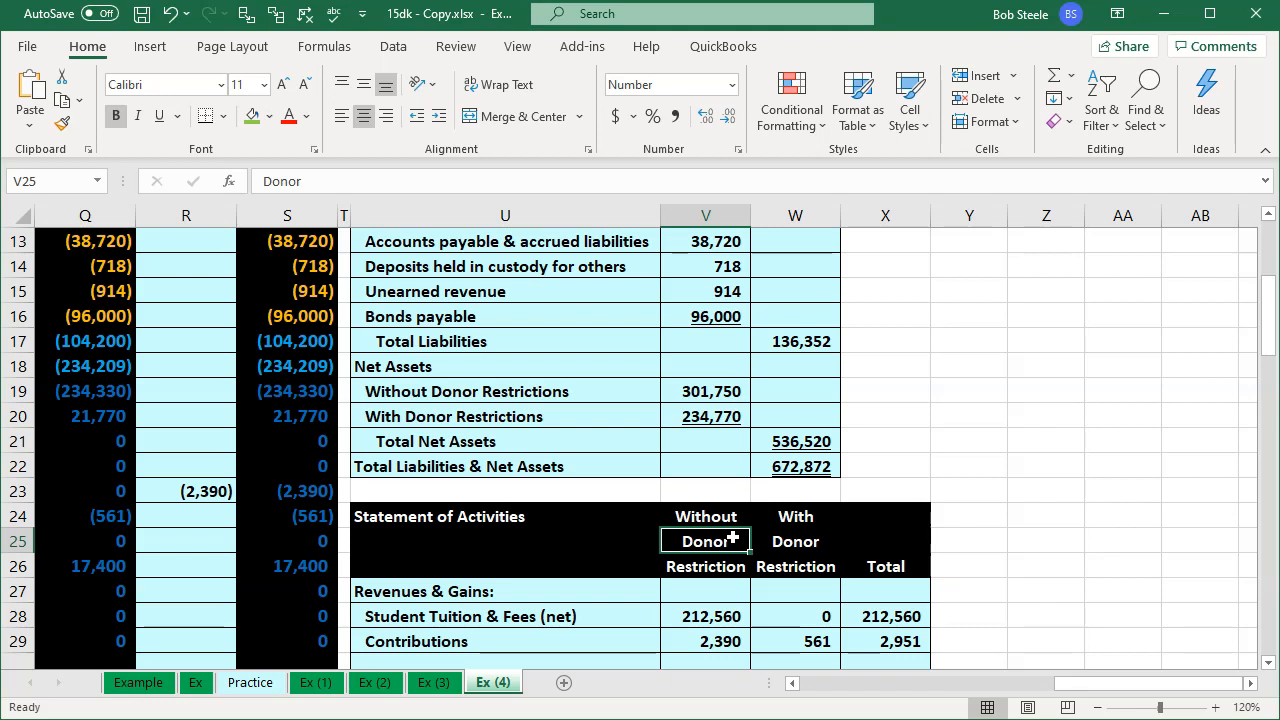
Return to the Cash & cash equivalents line of journal entry 2b for review
{"action": "key", "text": "Left"}
{"action": "key", "text": "Left"}
{"action": "key", "text": "Left"}
{"action": "key", "text": "Left"}
{"action": "key", "text": "Left"}
{"action": "key", "text": "Left"}
{"action": "key", "text": "Left"}
{"action": "key", "text": "Left"}
{"action": "key", "text": "Left"}
{"action": "key", "text": "Left"}
{"action": "key", "text": "Left"}
{"action": "key", "text": "Left"}
{"action": "key", "text": "Left"}
{"action": "key", "text": "Left"}
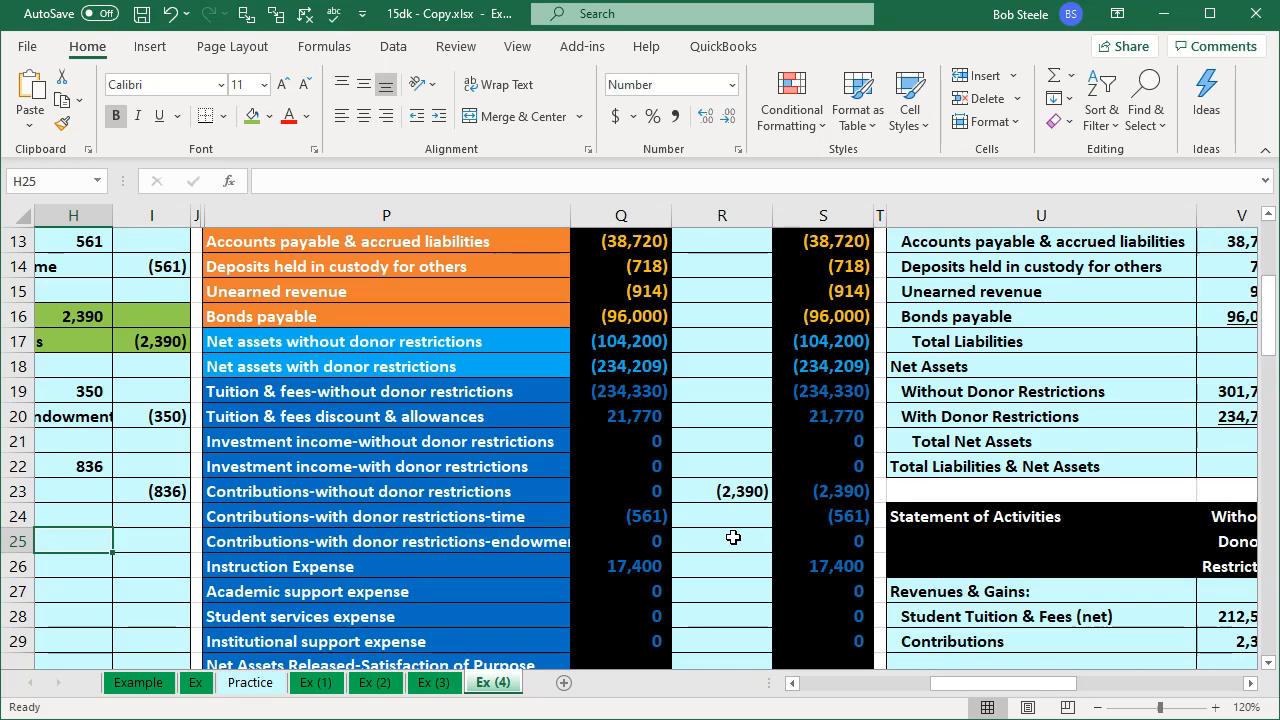
{"action": "key", "text": "Left"}
{"action": "key", "text": "Left"}
{"action": "key", "text": "Left"}
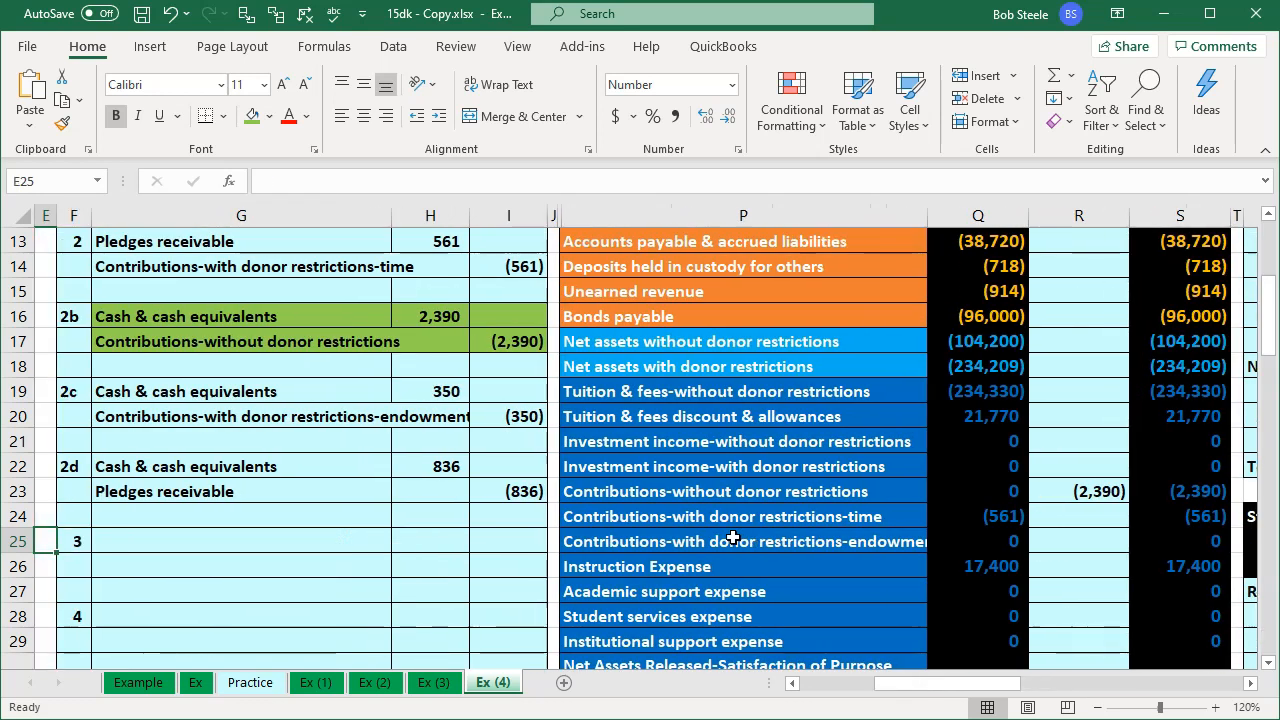
{"action": "left_click", "coordinate": [311, 307]}
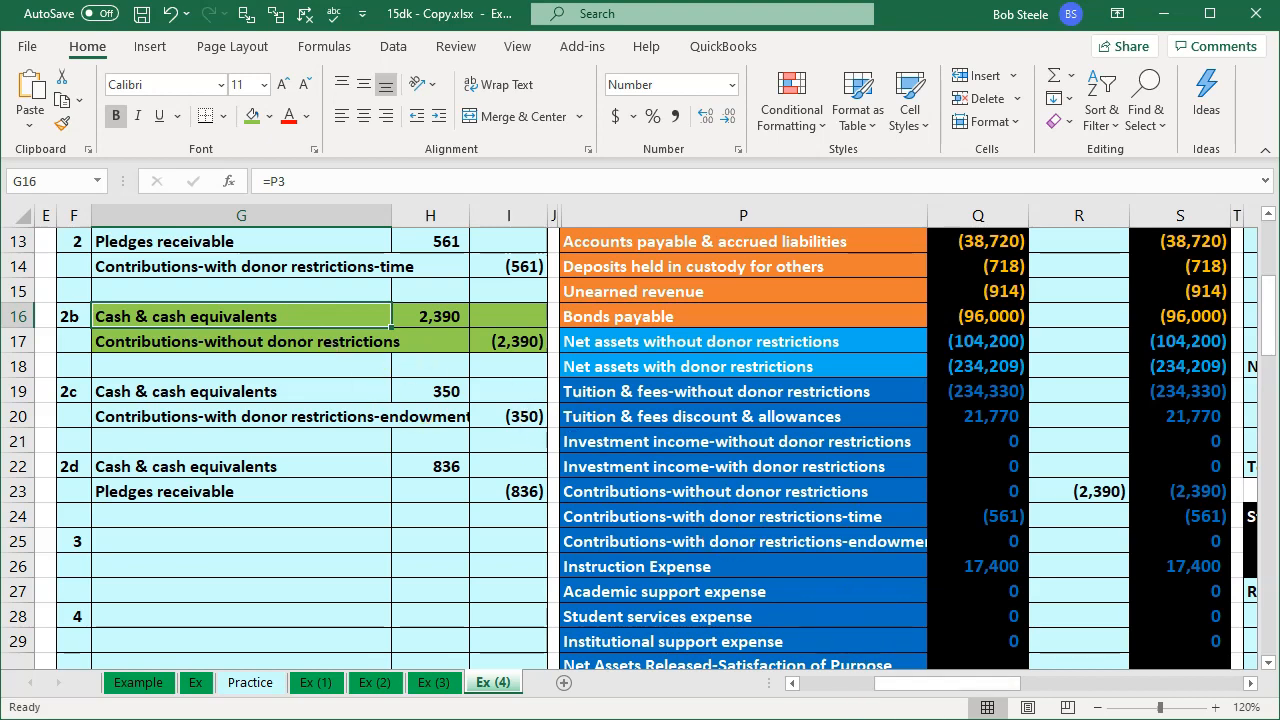
Switch to QuickBooks Desktop and open a new sales receipt with its formatting tools displayed
{"action": "left_click", "coordinate": [929, 712]}
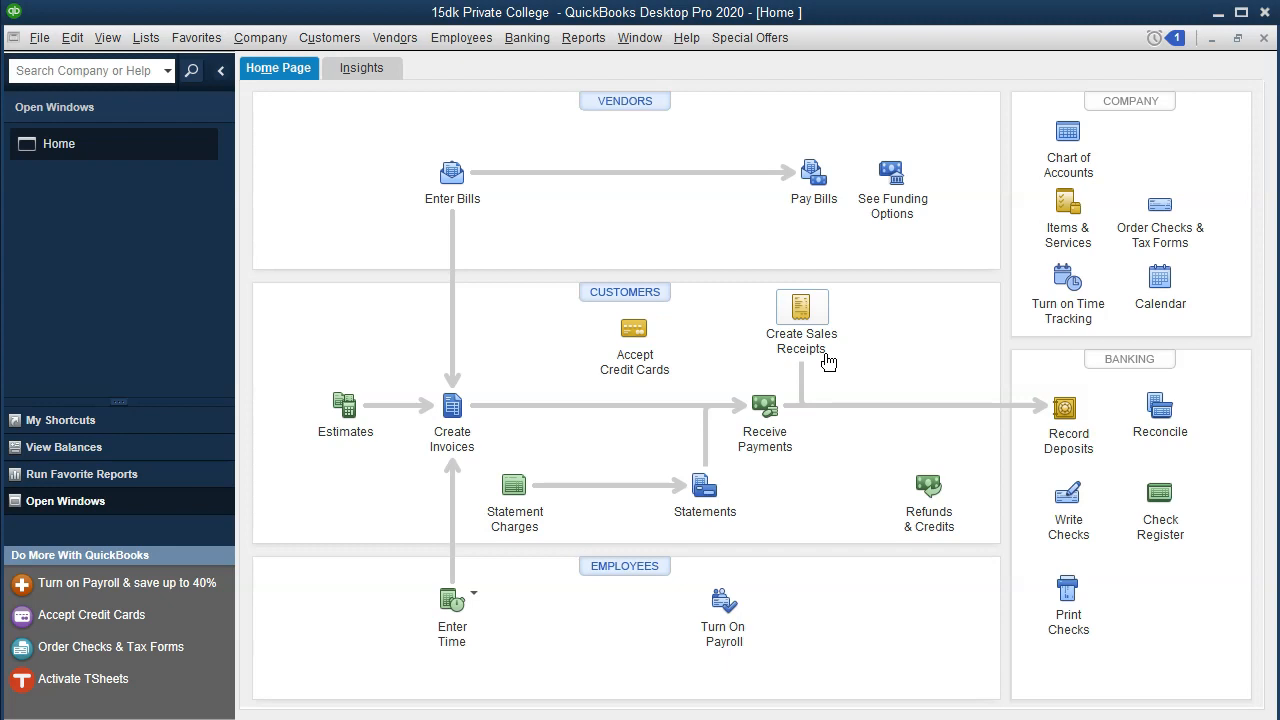
{"action": "left_click", "coordinate": [828, 361]}
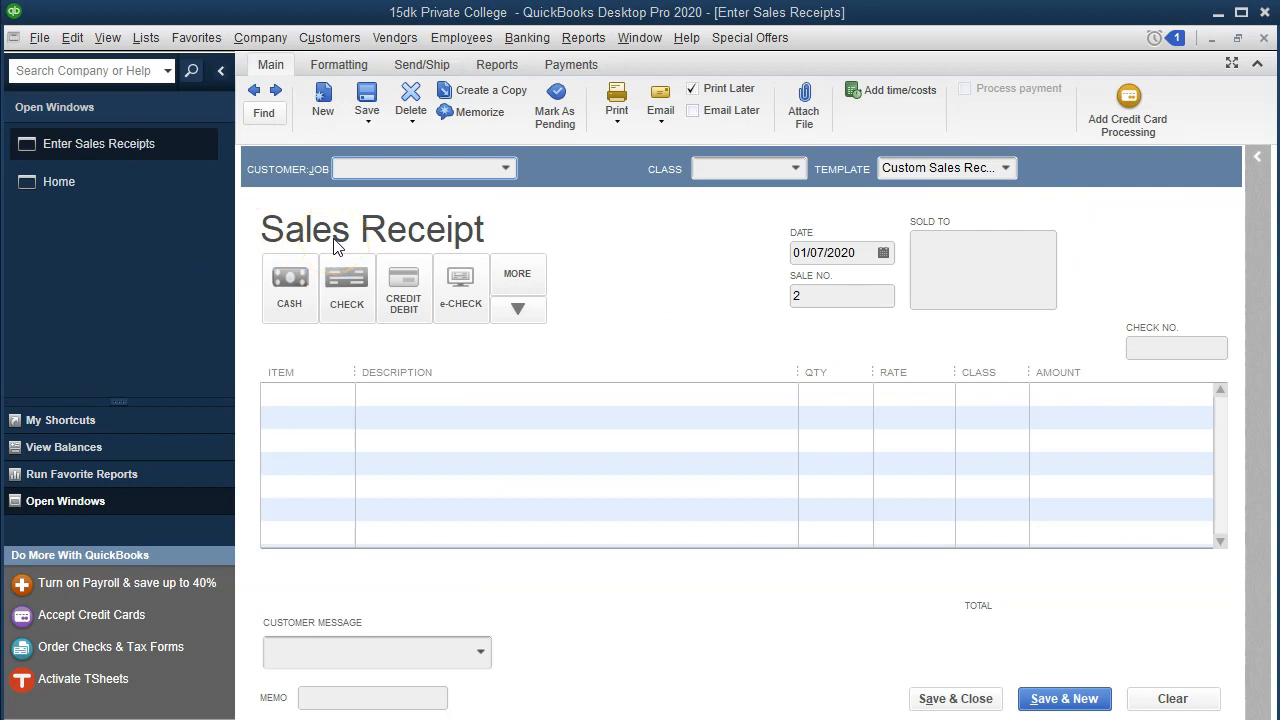
{"action": "left_click", "coordinate": [361, 69]}
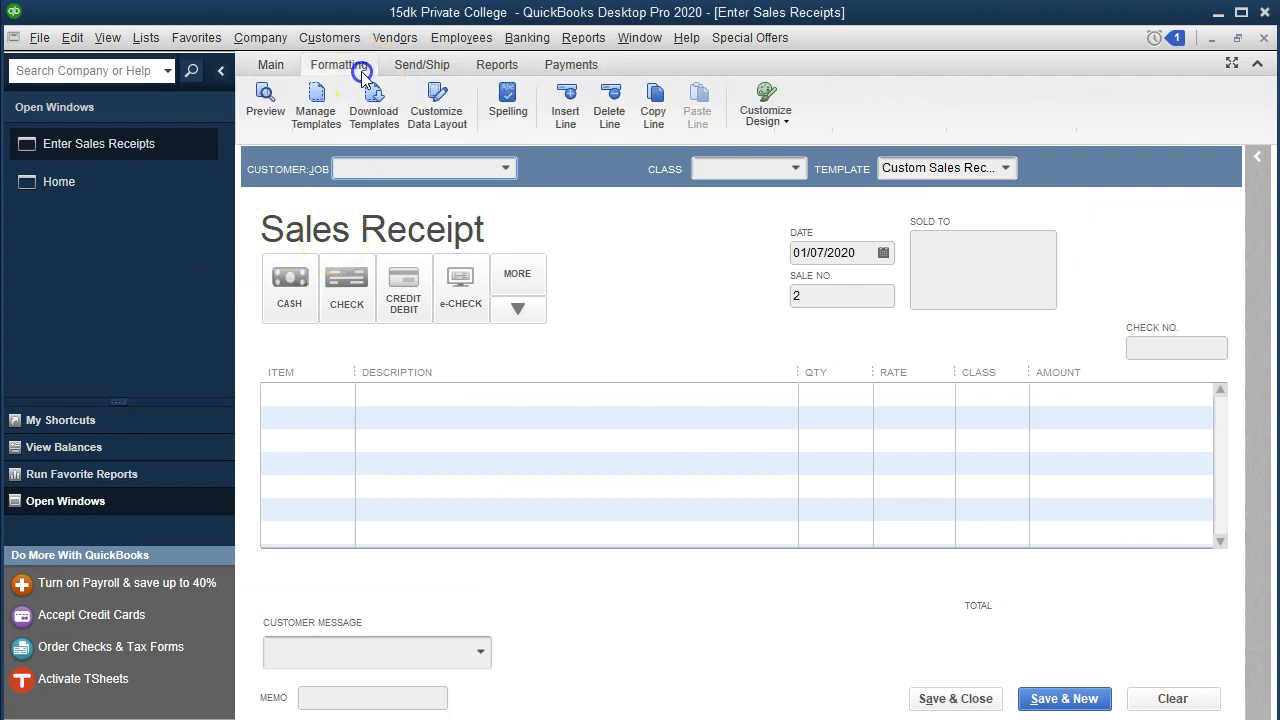
{"action": "left_click", "coordinate": [351, 248]}
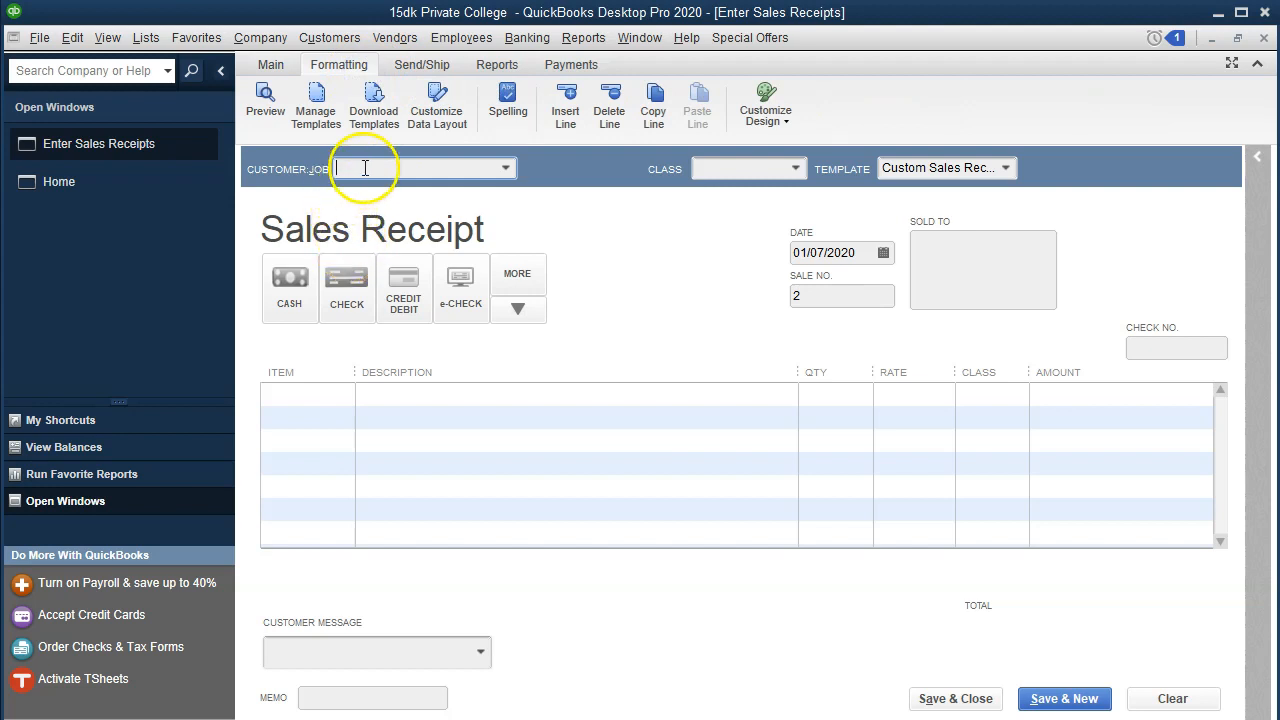
Customize the sales receipt template's data layout by changing its default title to "Donation"
{"action": "left_click", "coordinate": [457, 118]}
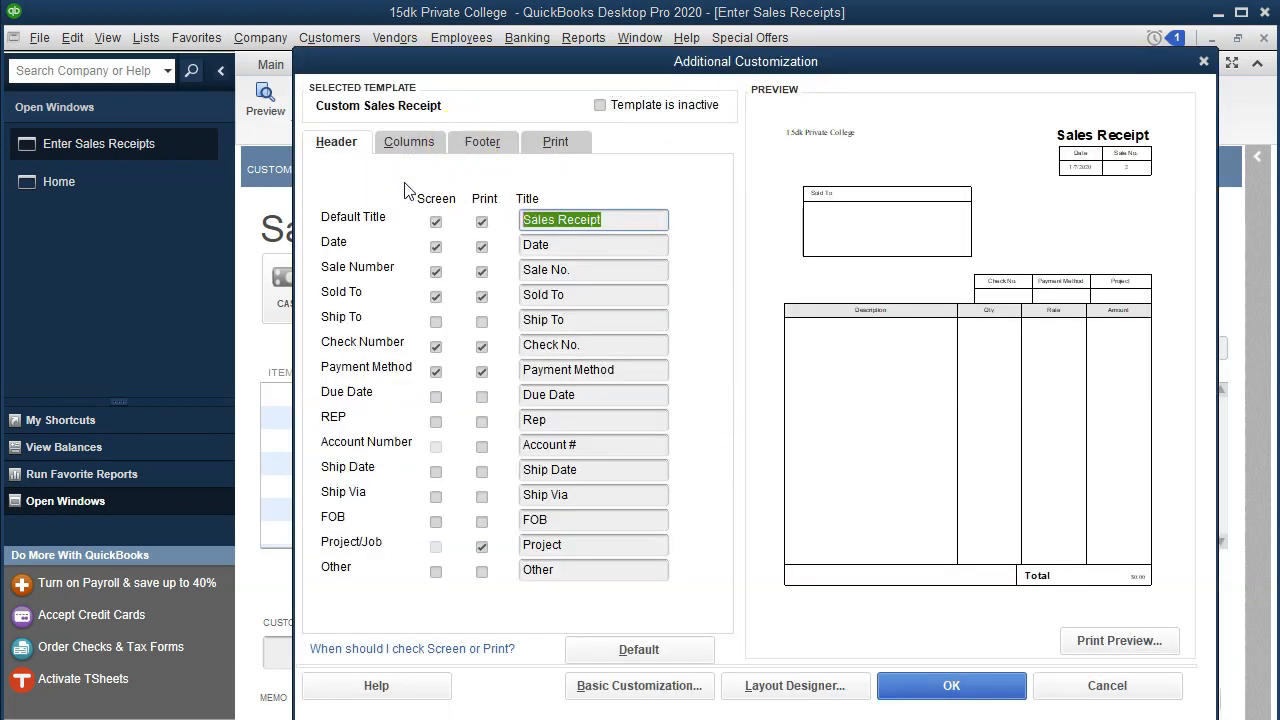
{"action": "type", "text": "="}
{"action": "key", "text": "BackSpace"}
{"action": "type", "text": "Donation"}
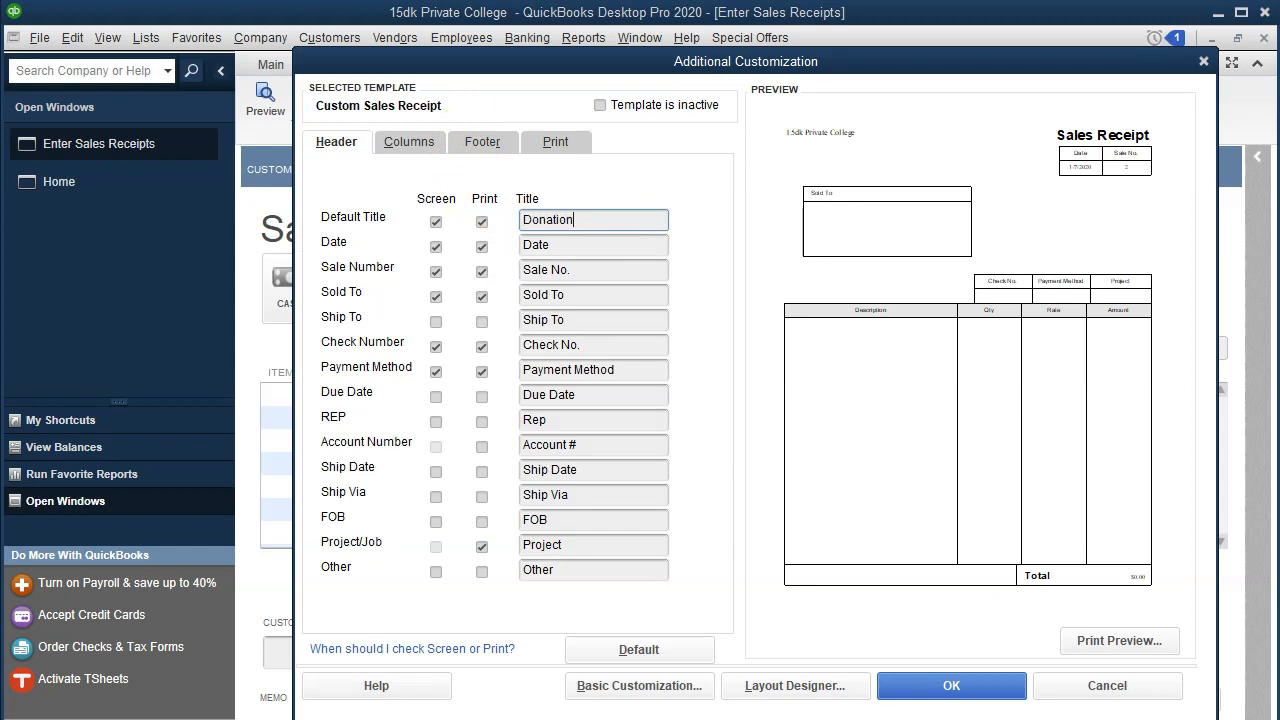
{"action": "left_click", "coordinate": [938, 686]}
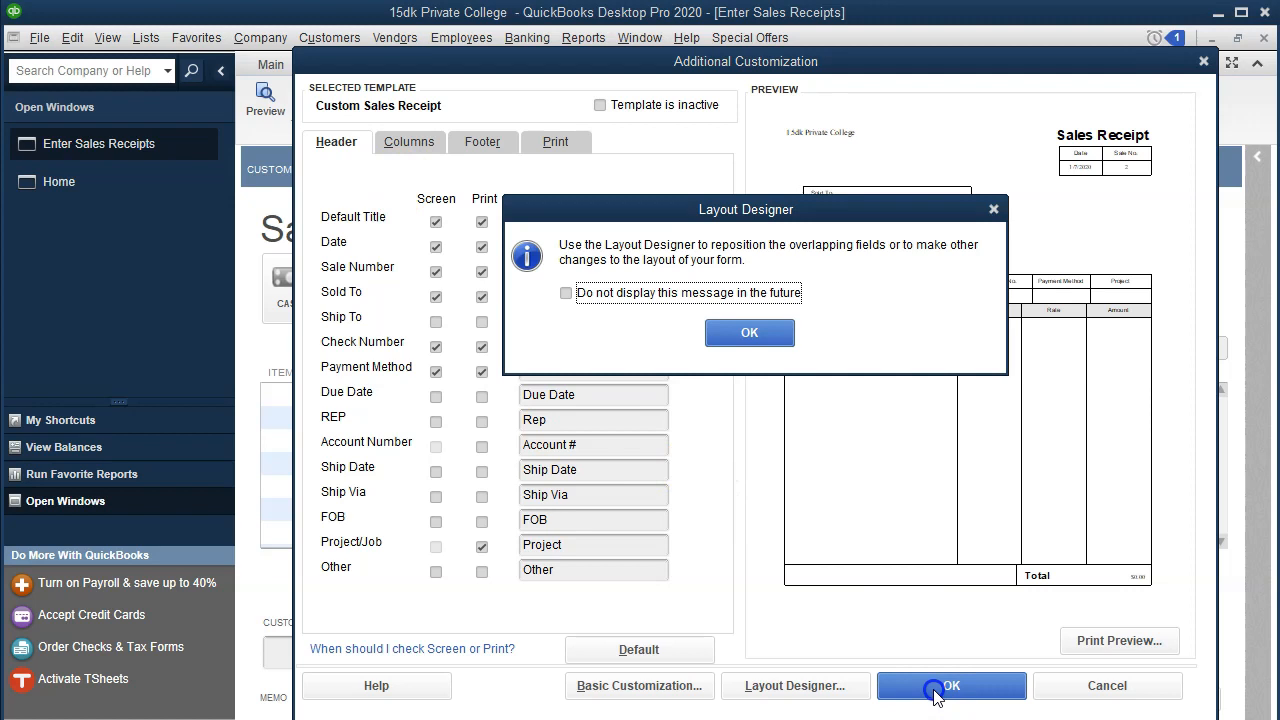
{"action": "left_click", "coordinate": [749, 334]}
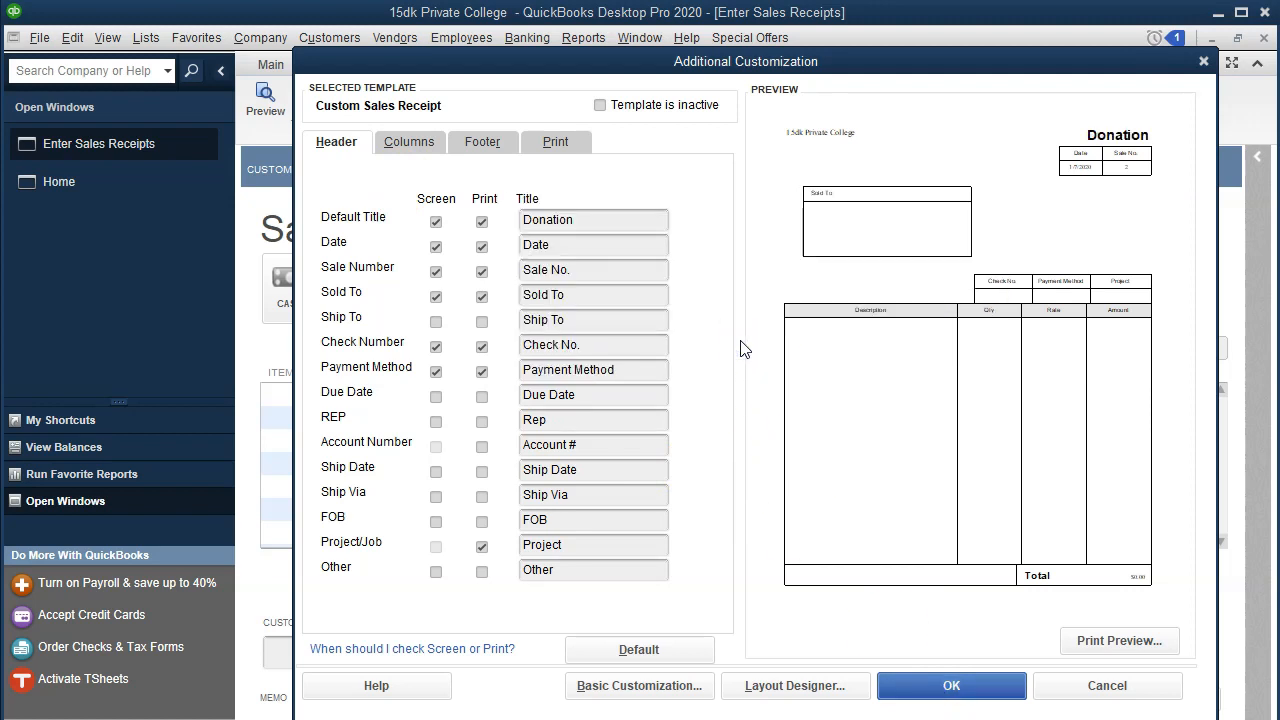
{"action": "left_click", "coordinate": [924, 690]}
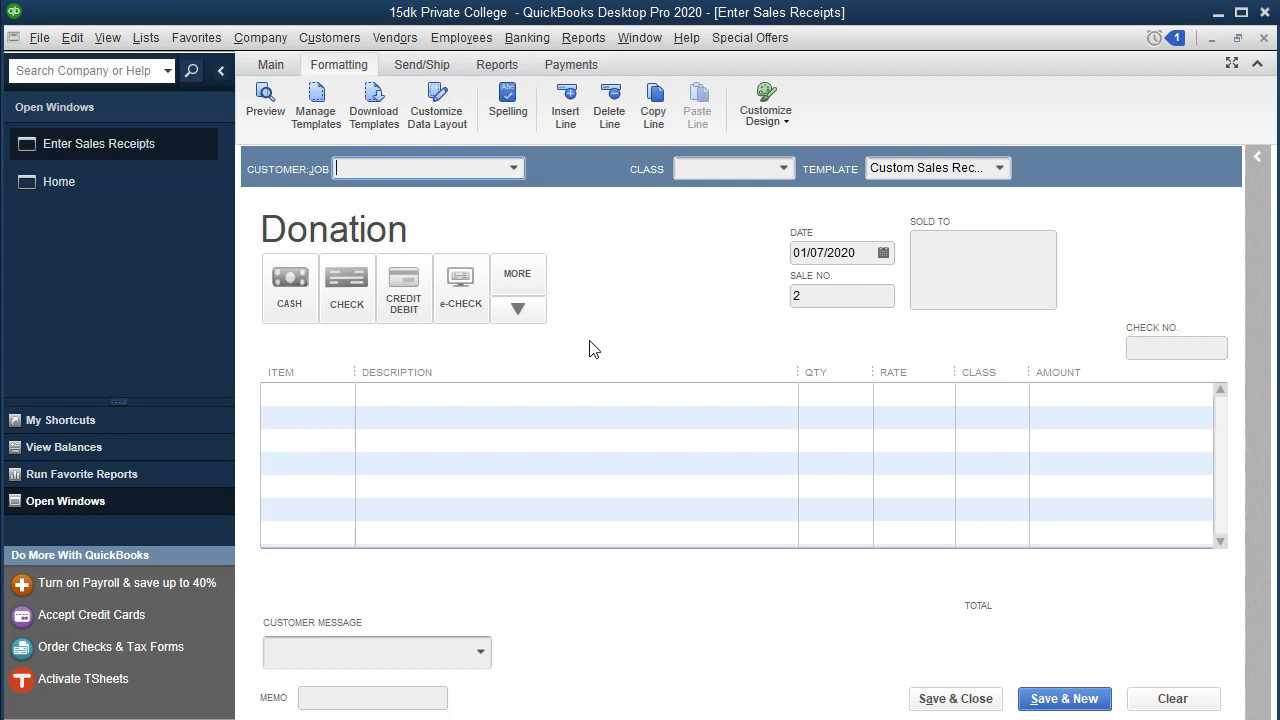
Enter Donor 2 as the donation's customer and quick-add it to the Customer:Job list
{"action": "type", "text": "Don"}
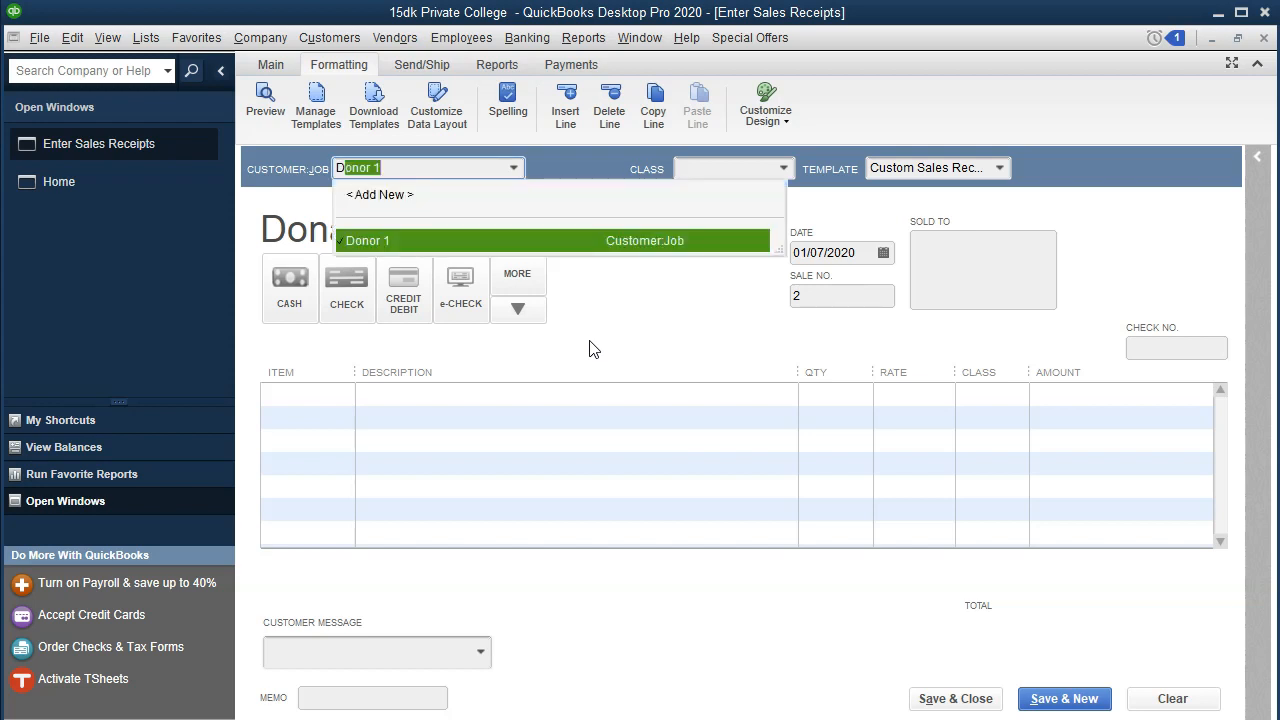
{"action": "type", "text": "ar"}
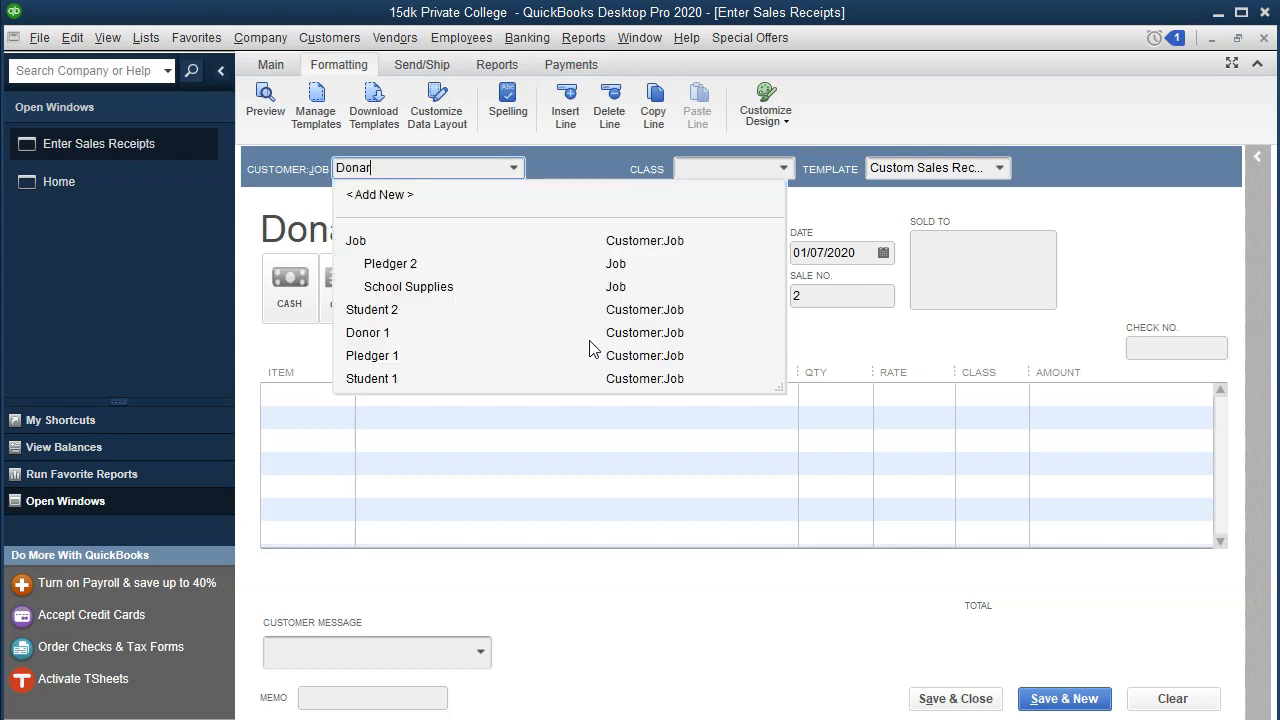
{"action": "key", "text": "BackSpace"}
{"action": "key", "text": "BackSpace"}
{"action": "type", "text": "or 2"}
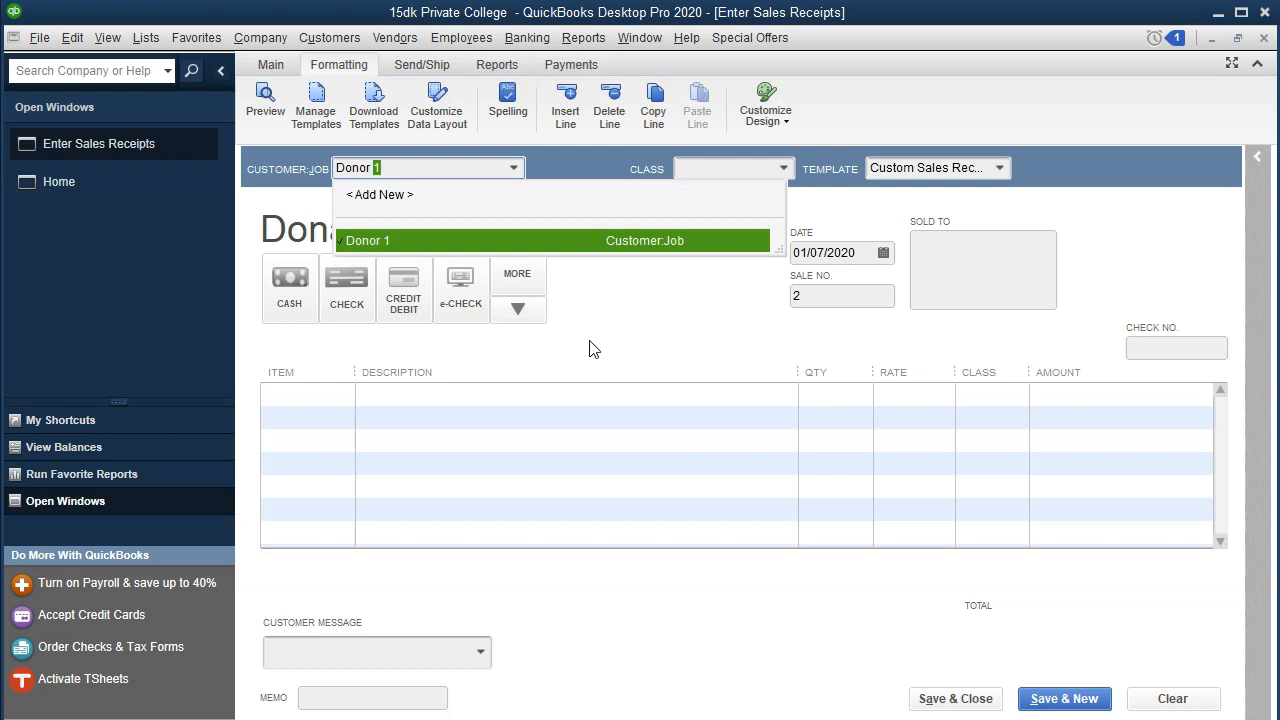
{"action": "key", "text": "Tab"}
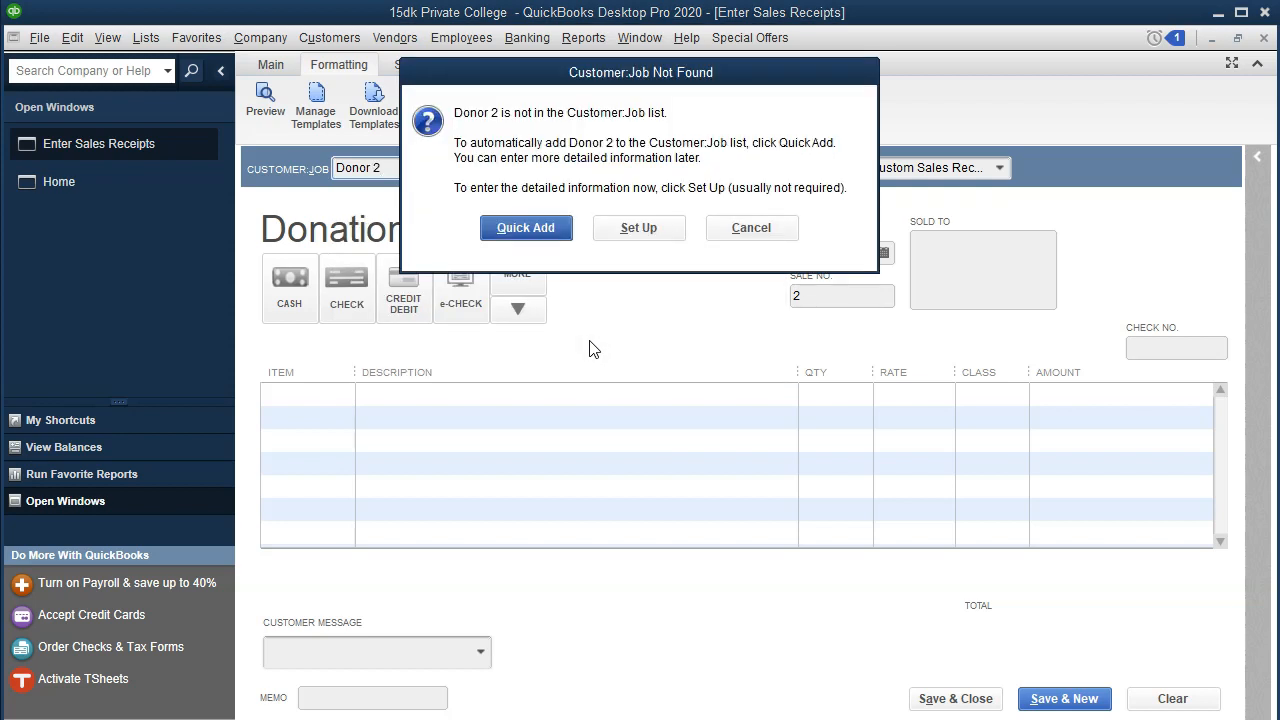
{"action": "key", "text": "Return"}
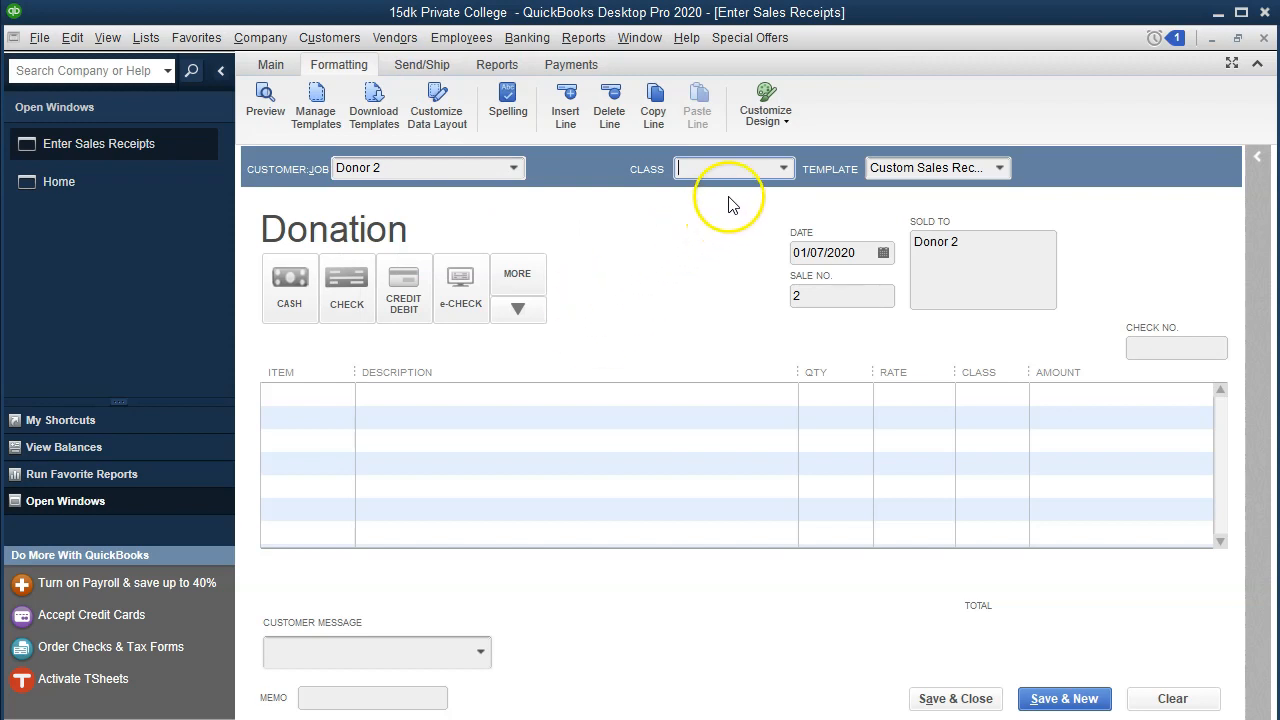
Assign the Unrestricted class to the donation and date it 01/09/2020
{"action": "left_click", "coordinate": [783, 169]}
{"action": "left_click", "coordinate": [712, 264]}
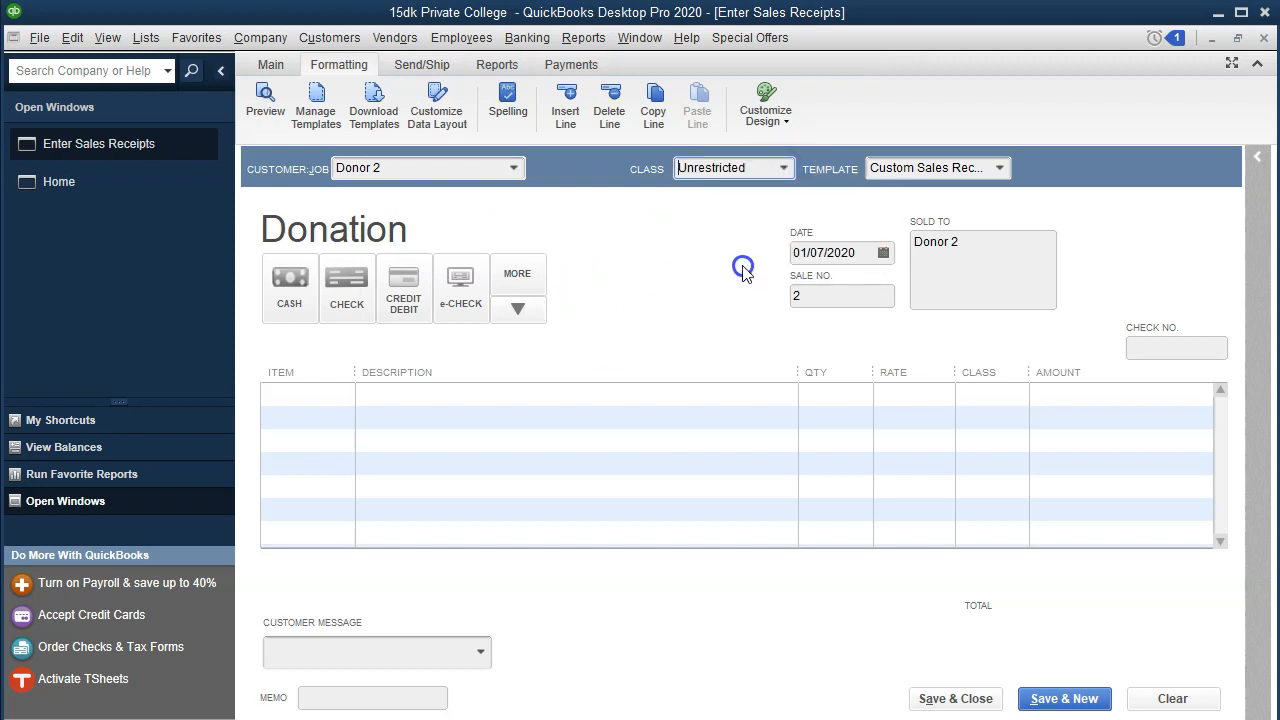
{"action": "key", "text": "Tab"}
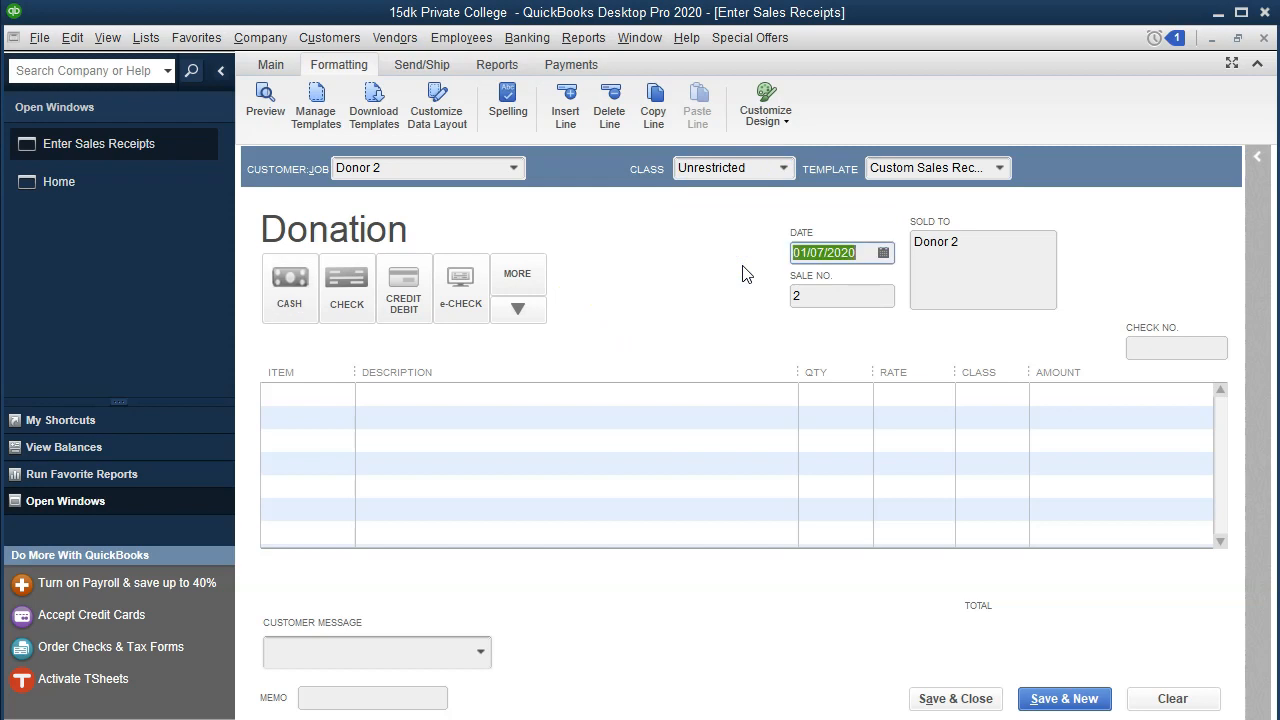
{"action": "key", "text": "Tab"}
{"action": "key", "text": "Tab"}
{"action": "key", "text": "Tab"}
{"action": "key", "text": "Tab"}
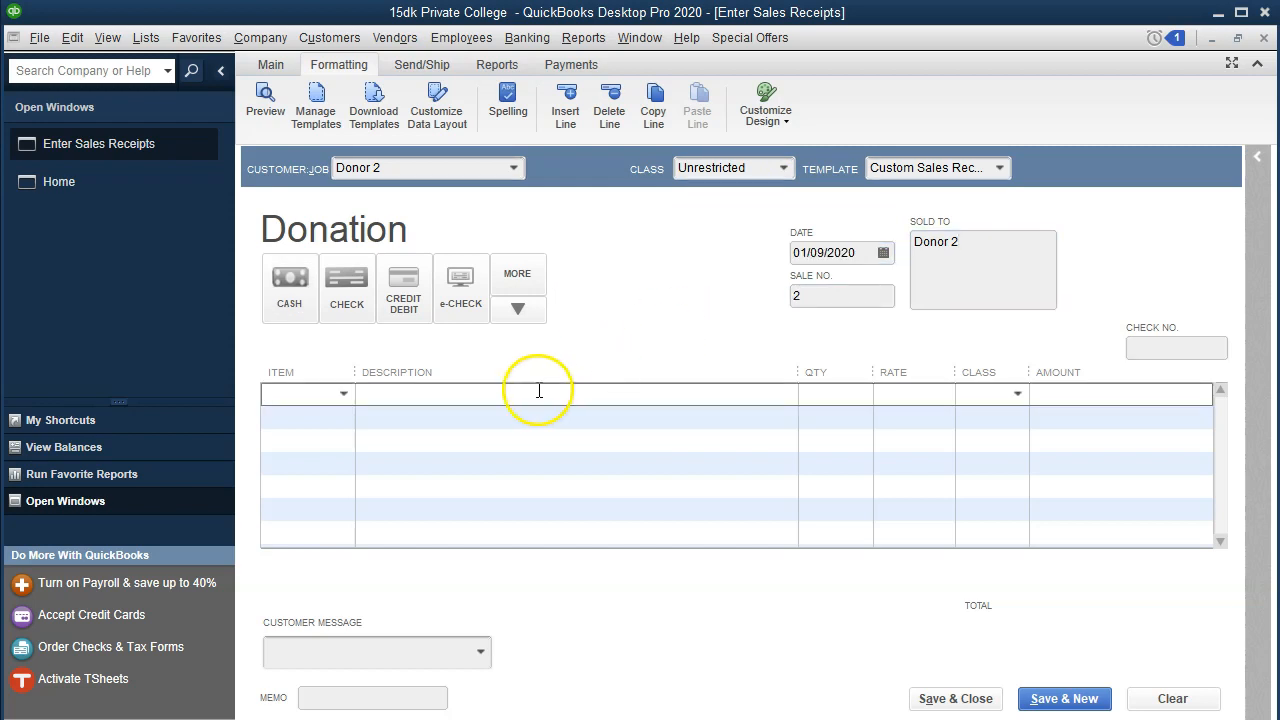
Enter Donation-Unrestricted as the item on the first line and agree to add it as a new item
{"action": "left_click", "coordinate": [344, 395]}
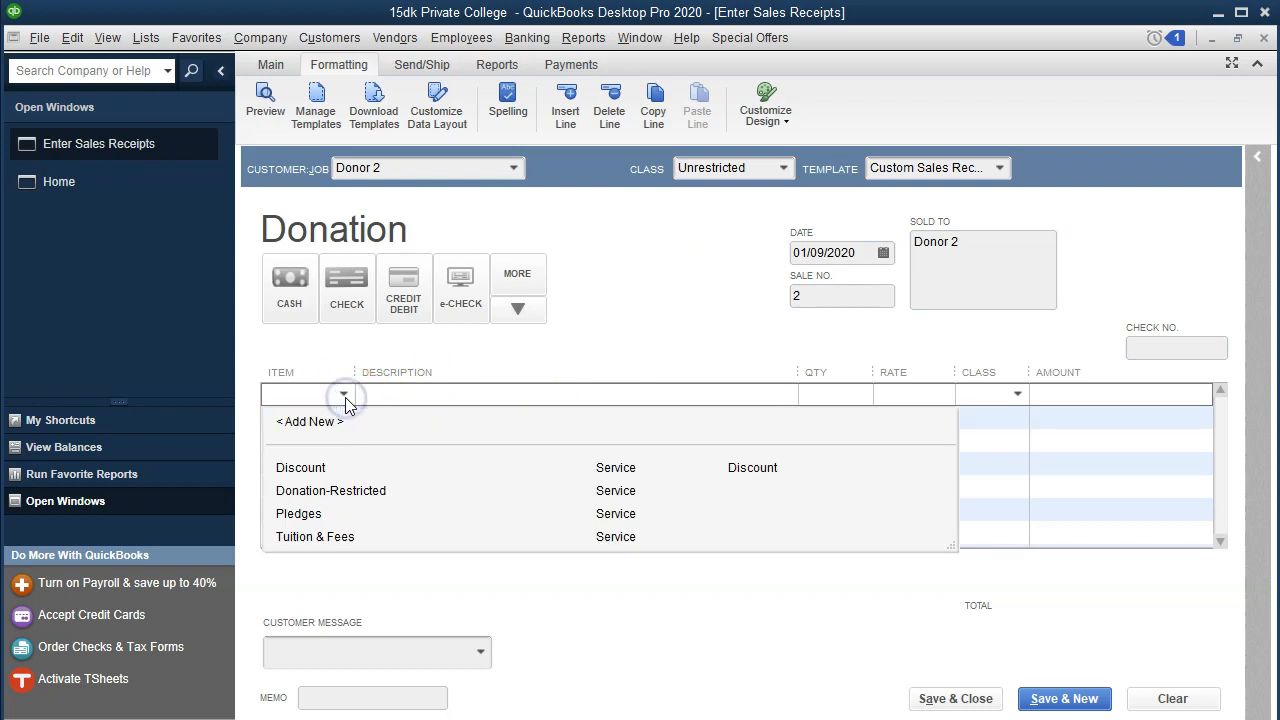
{"action": "left_click", "coordinate": [360, 500]}
{"action": "left_click", "coordinate": [305, 394]}
{"action": "type", "text": "Do"}
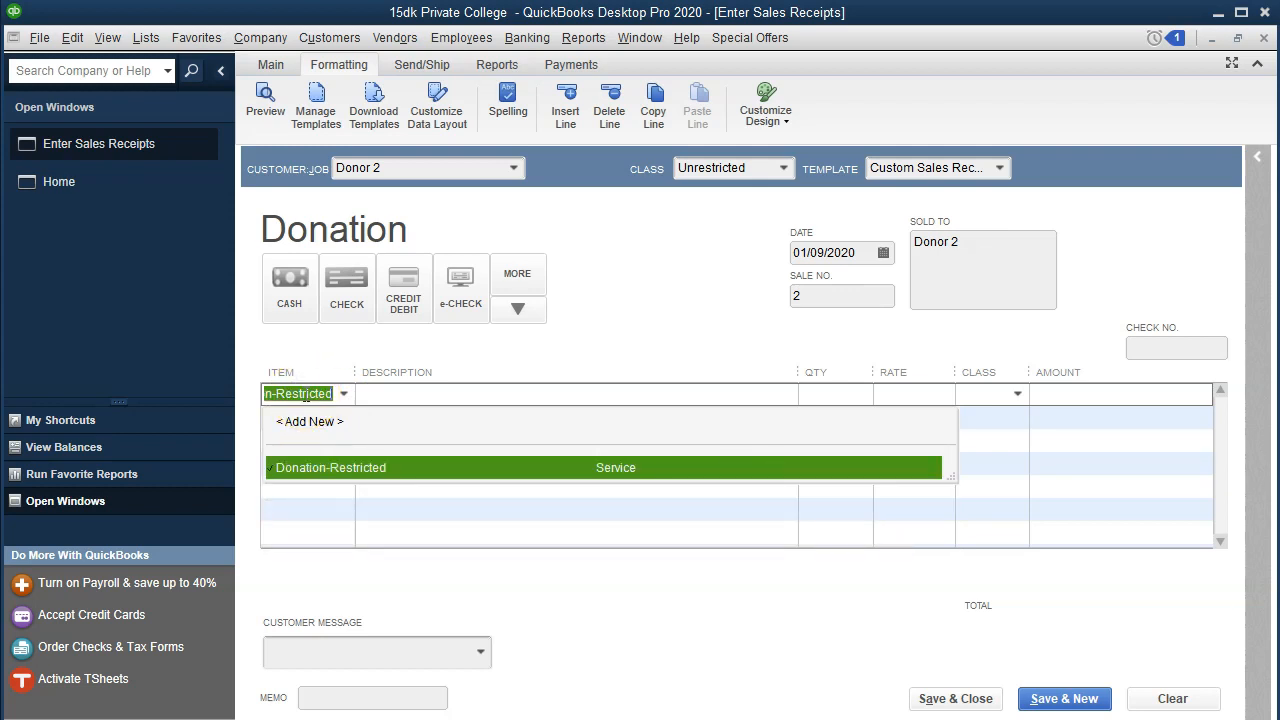
{"action": "type", "text": "n"}
{"action": "type", "text": "-Unrestricted"}
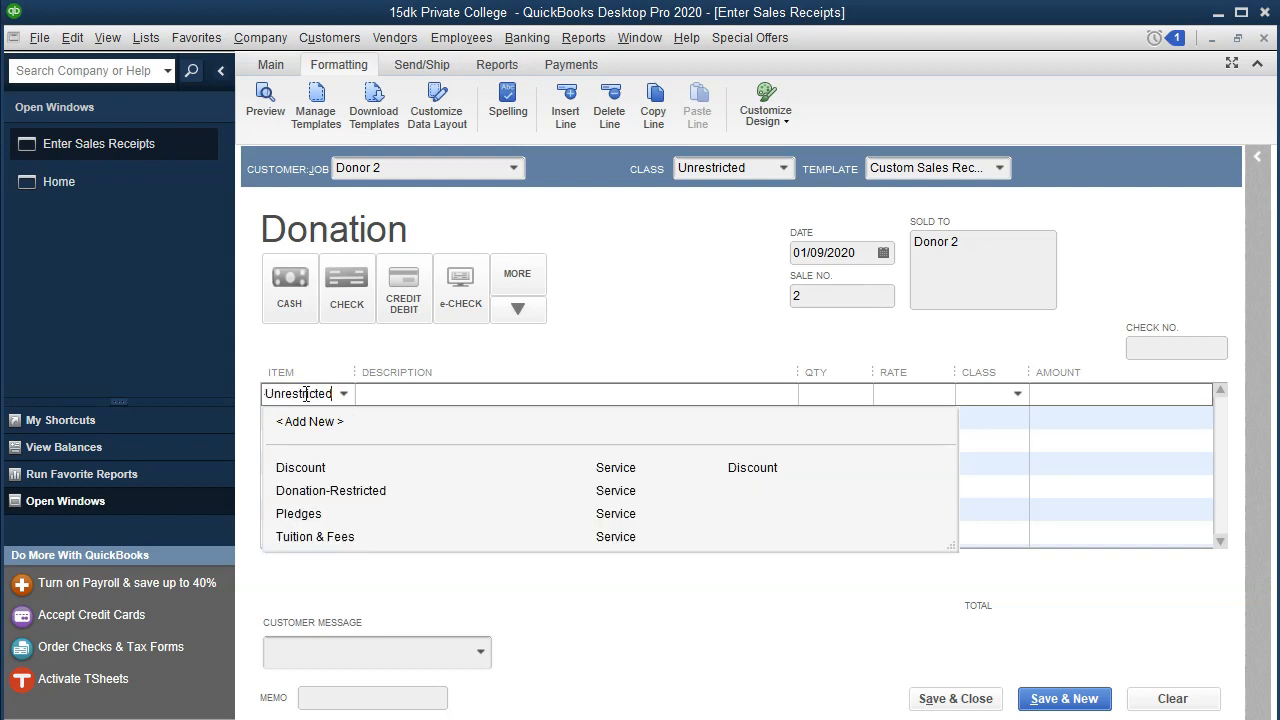
{"action": "key", "text": "Tab"}
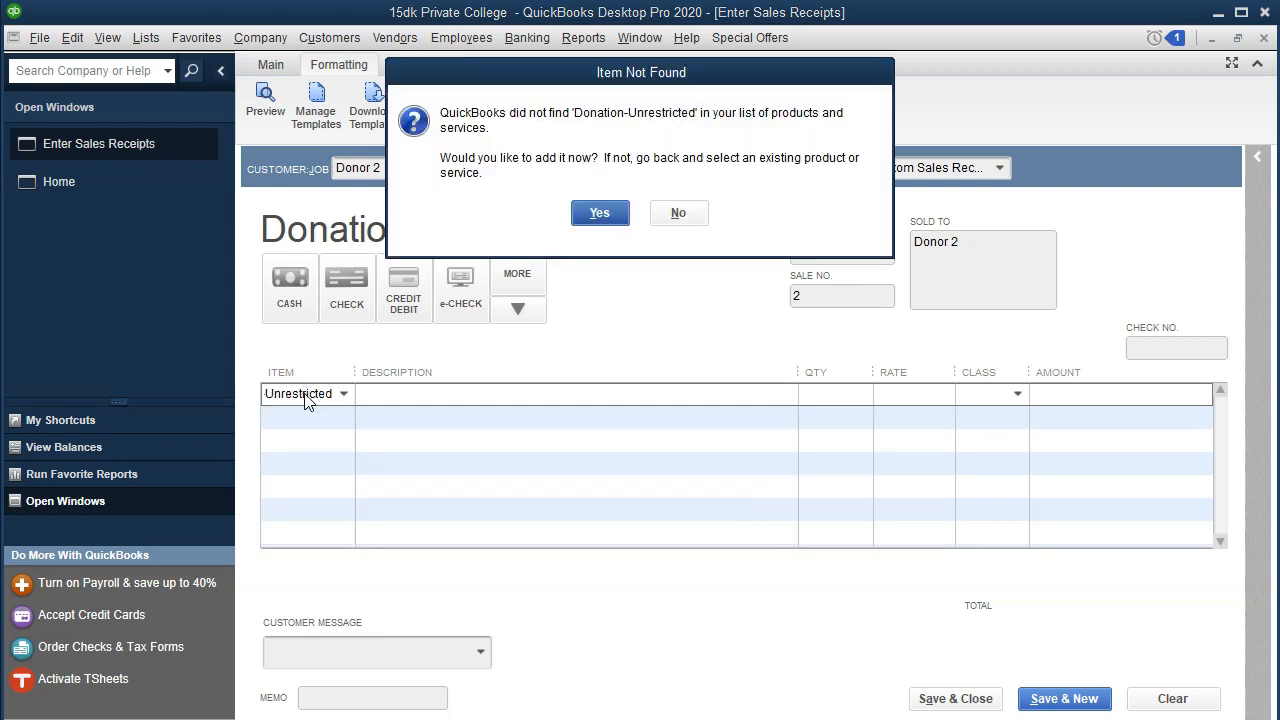
{"action": "key", "text": "Return"}
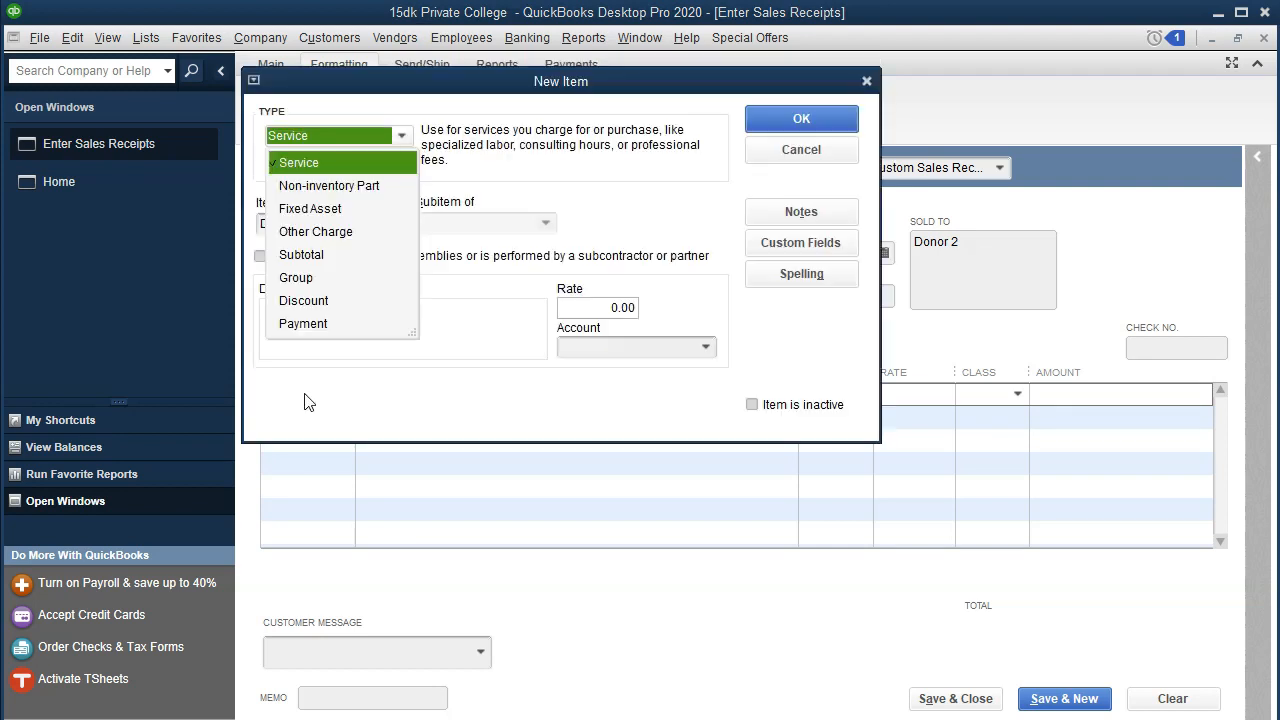
Define the new item as a Service linked to the Contributions-Unrestricted account and save it
{"action": "left_click", "coordinate": [307, 164]}
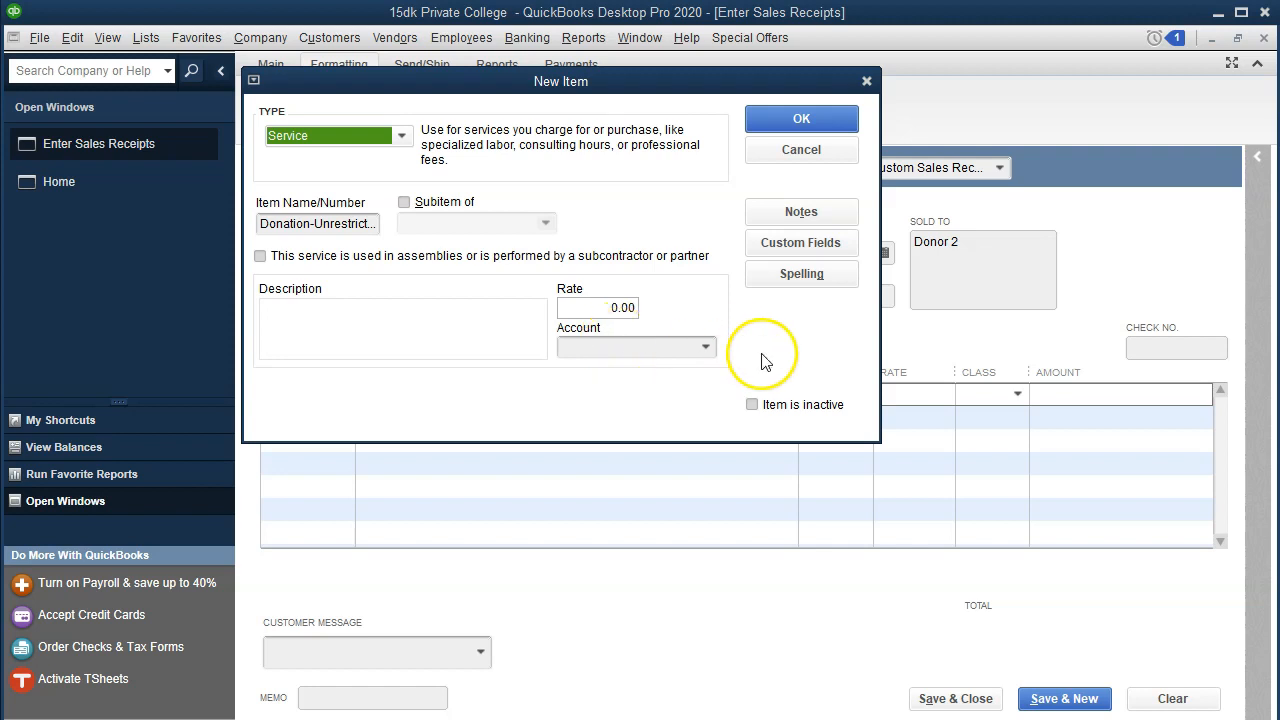
{"action": "left_click", "coordinate": [705, 348]}
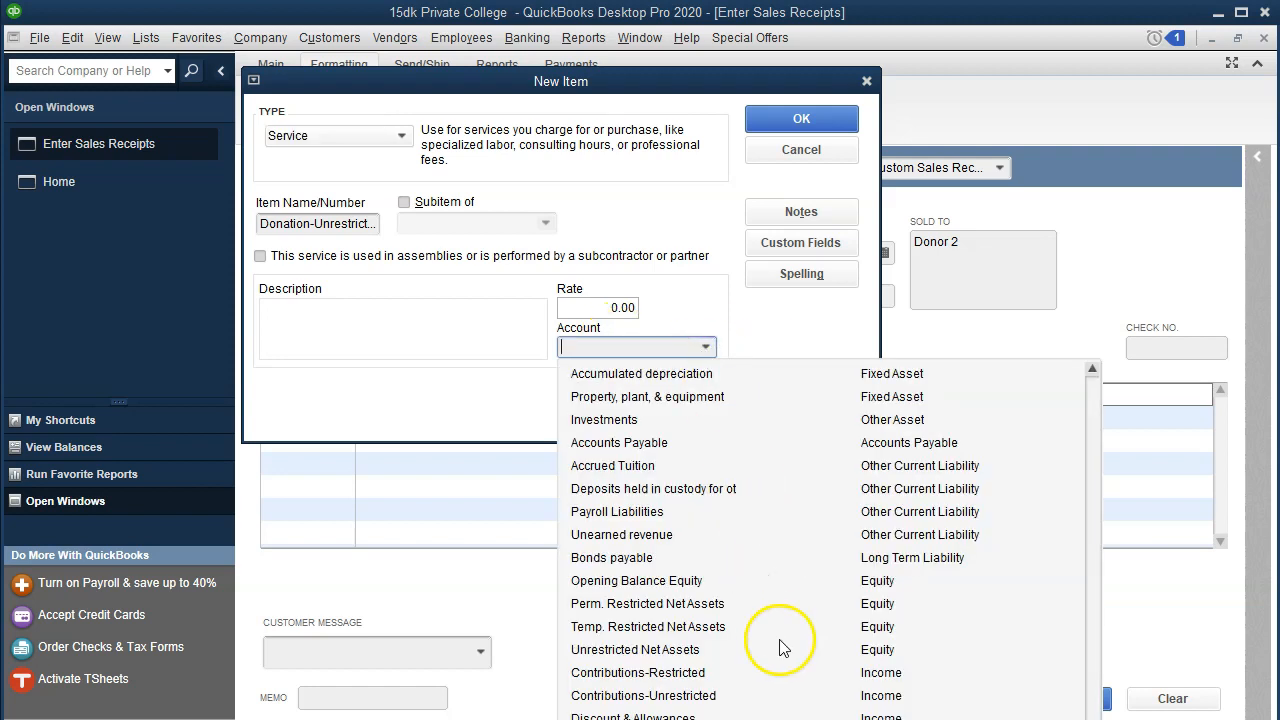
{"action": "left_click", "coordinate": [705, 689]}
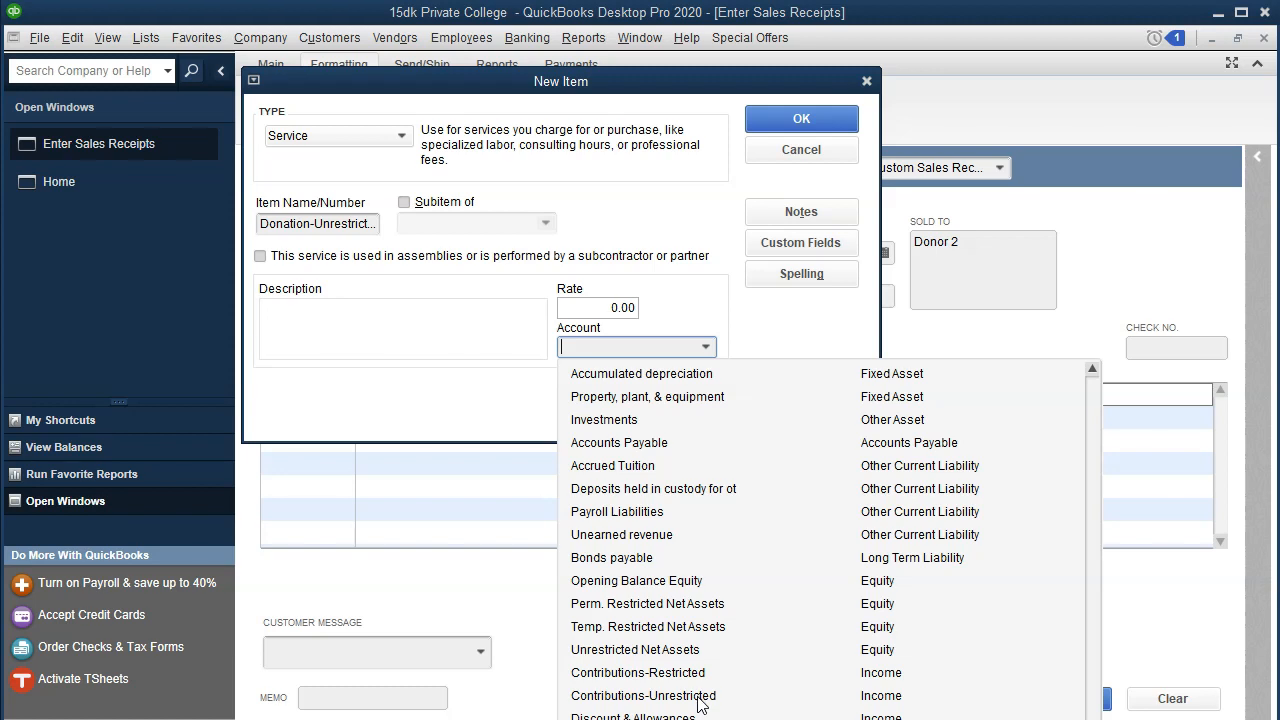
{"action": "left_click", "coordinate": [705, 697]}
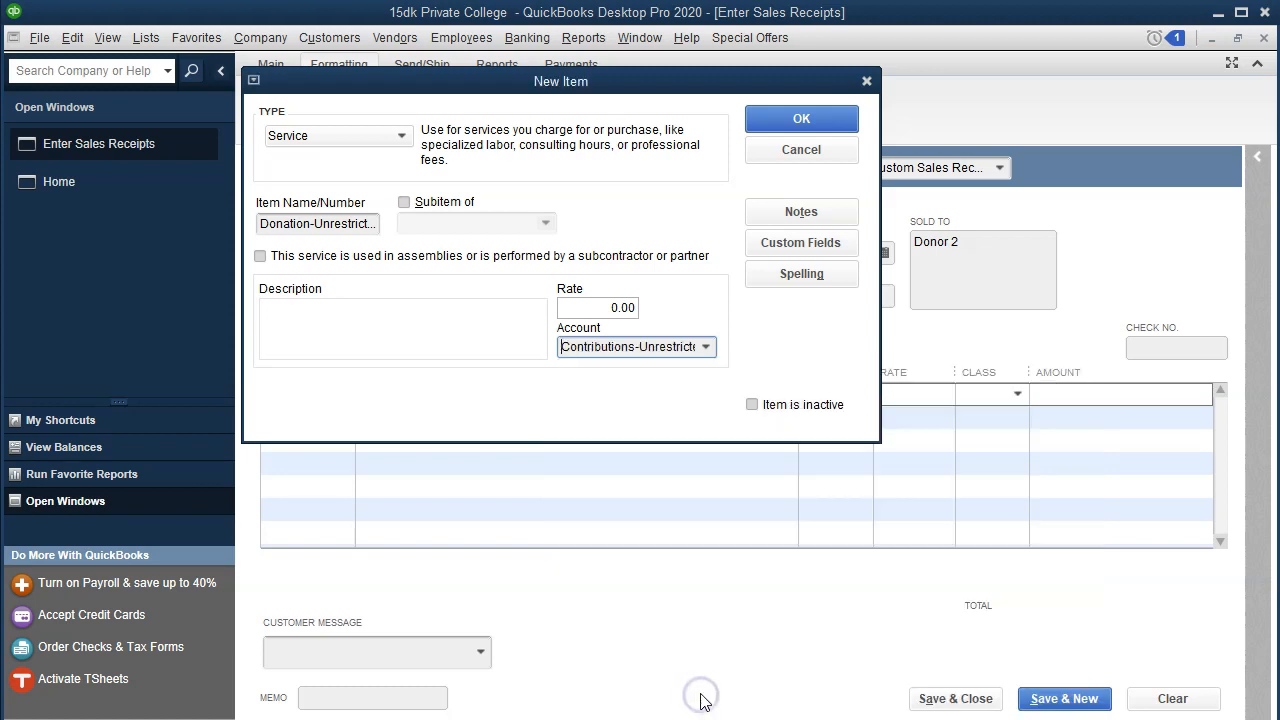
{"action": "left_click", "coordinate": [785, 120]}
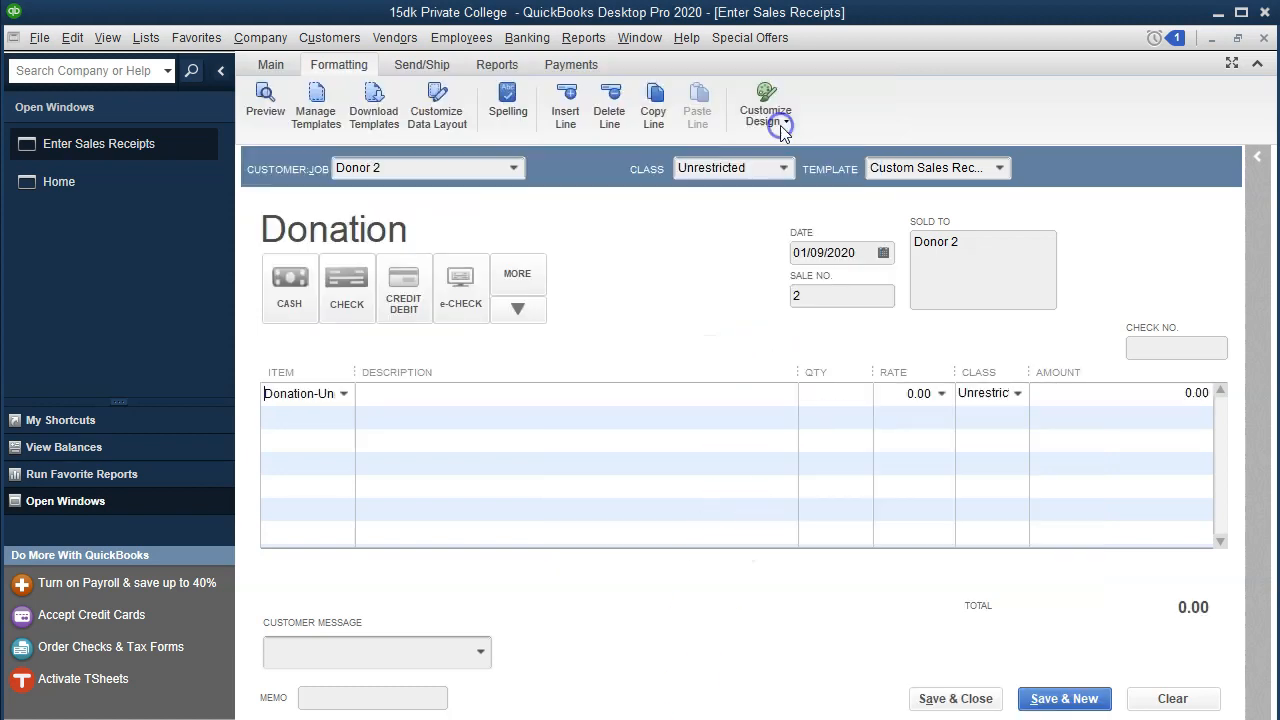
Widen the Item column of the donation form to fit the full item name
{"action": "key", "text": "Tab"}
{"action": "key", "text": "Tab"}
{"action": "left_click_drag", "start_coordinate": [354, 365], "coordinate": [421, 368]}
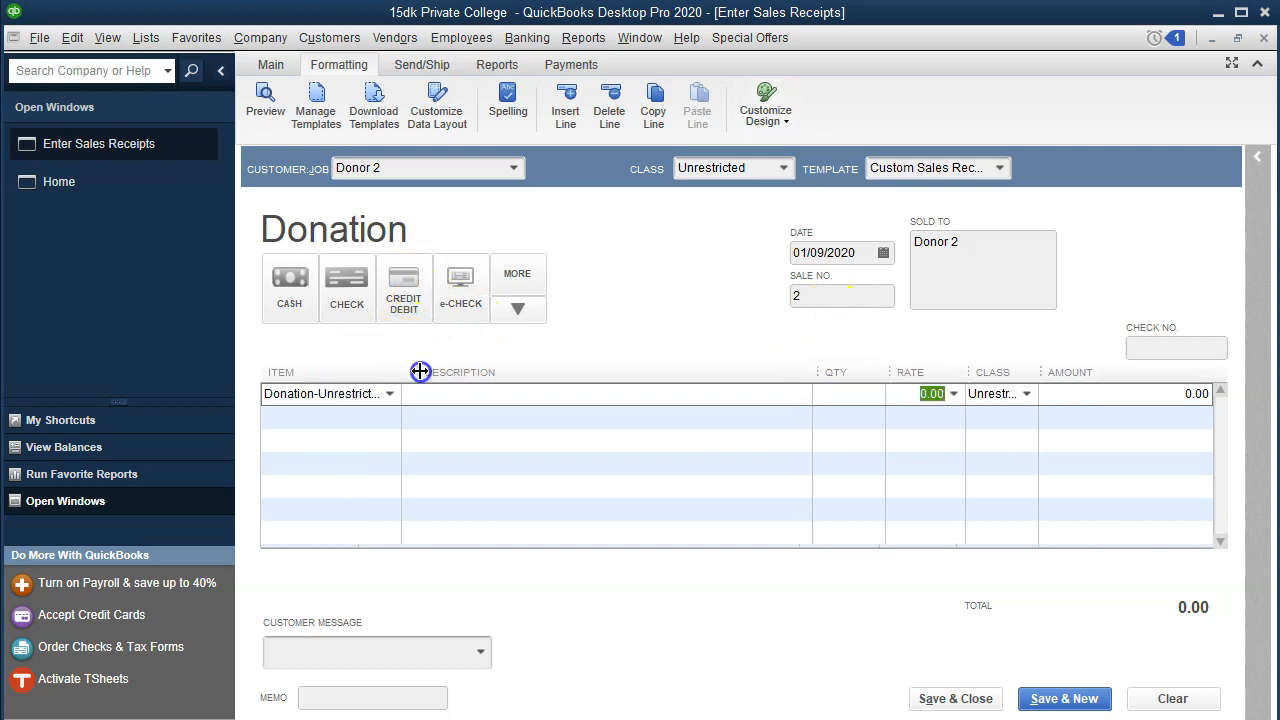
Check the journal entry 2b amount in the Excel workbook, return to QuickBooks and set the donation line's rate to 2,390
{"action": "key", "text": "alt+Tab"}
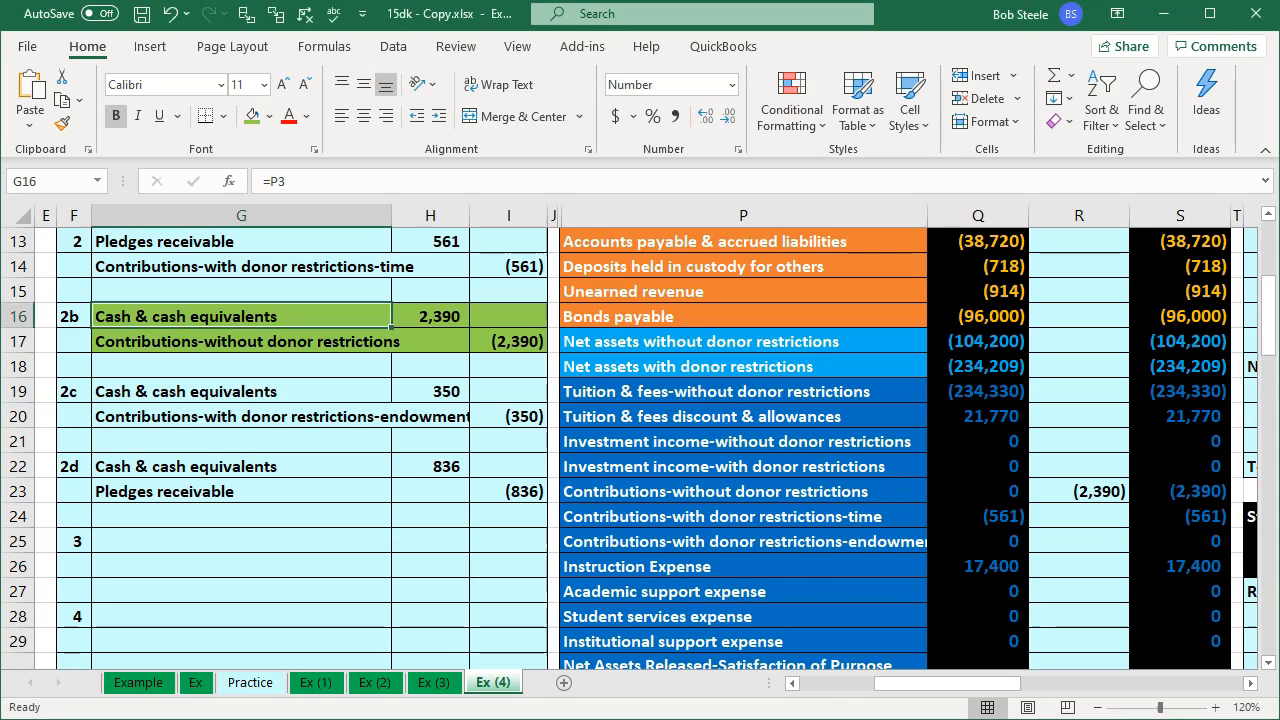
{"action": "key", "text": "alt+Tab"}
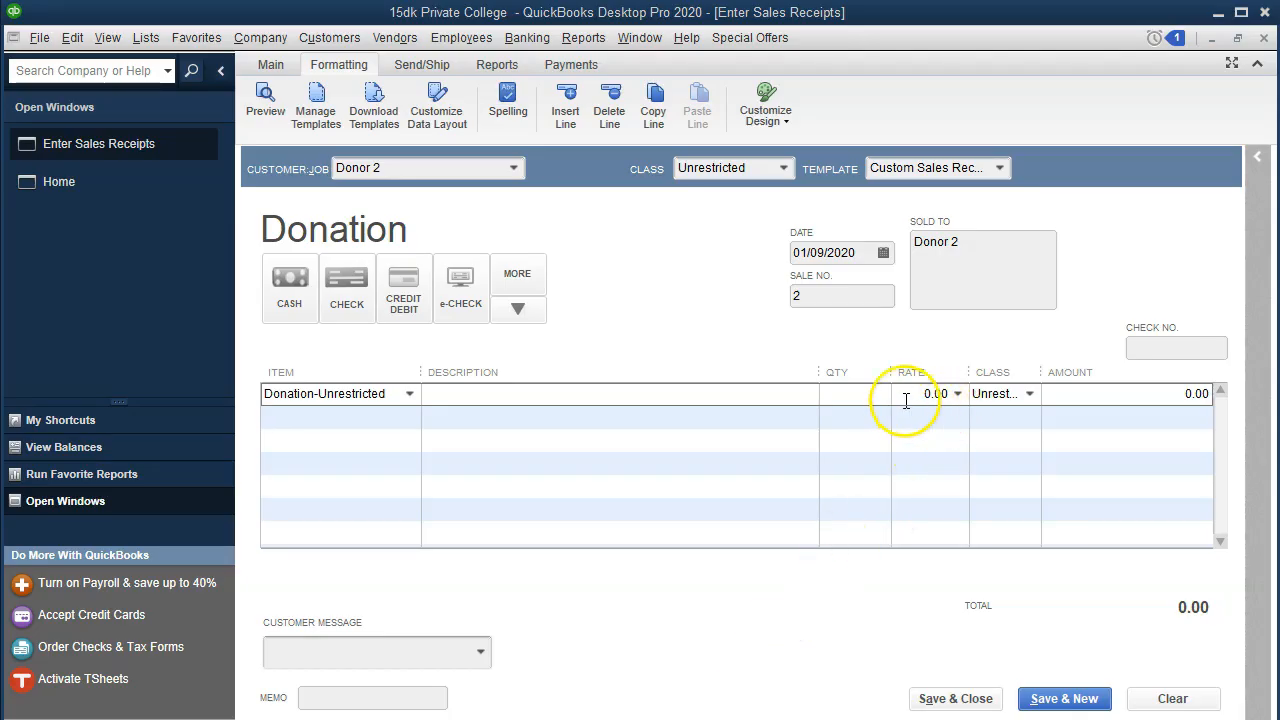
{"action": "type", "text": "2390"}
{"action": "key", "text": "Tab"}
{"action": "left_click", "coordinate": [877, 454]}
{"action": "left_click", "coordinate": [888, 442]}
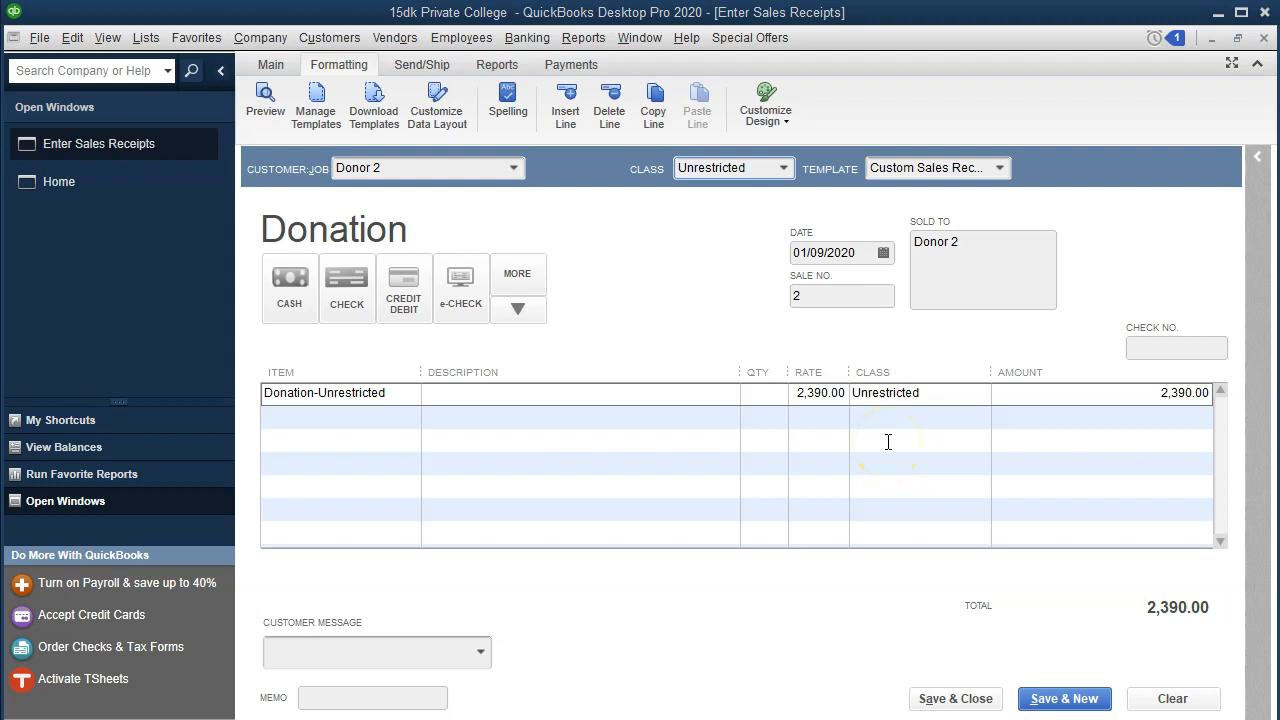
Save and close the donation form, accepting the future transaction date
{"action": "left_click", "coordinate": [686, 297]}
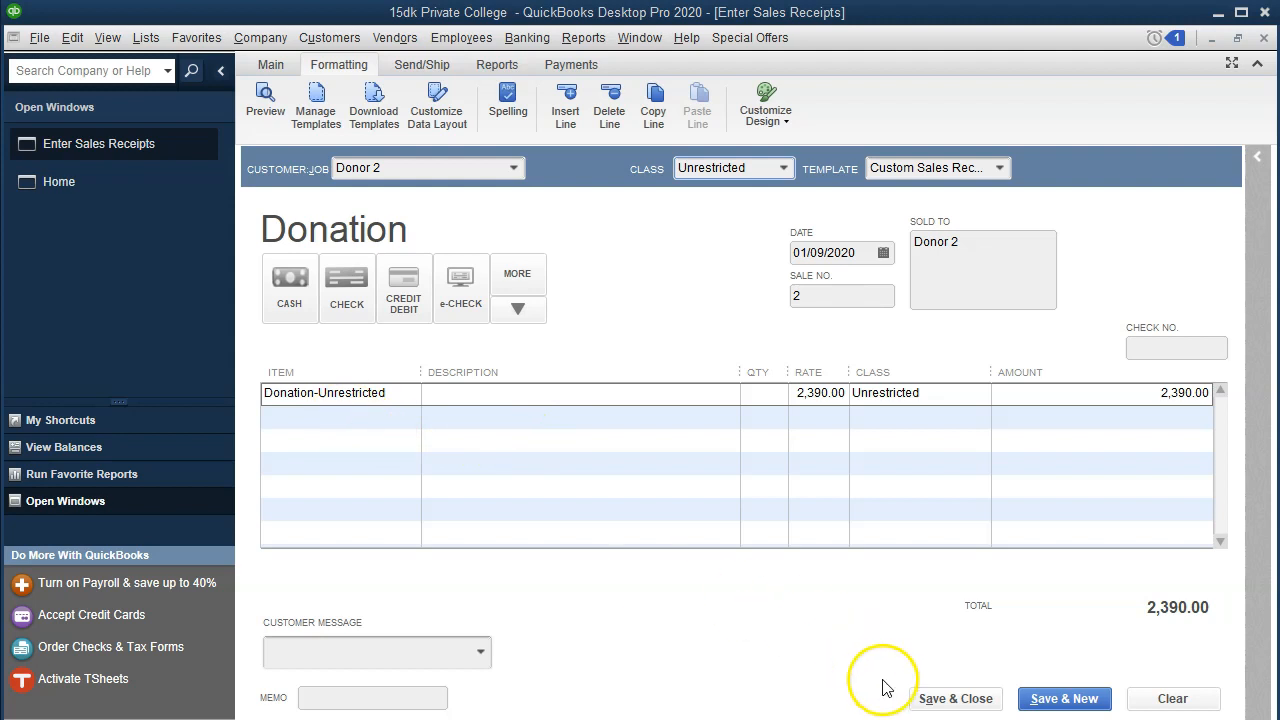
{"action": "left_click", "coordinate": [940, 700]}
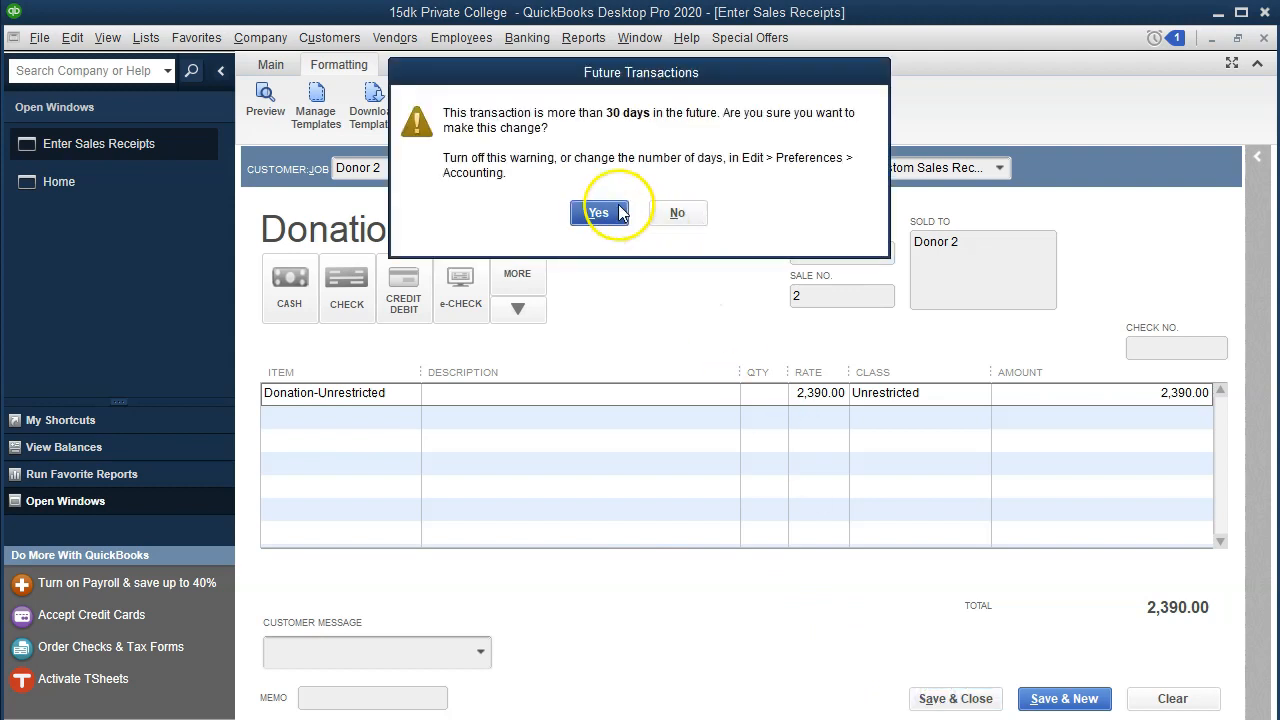
{"action": "left_click", "coordinate": [610, 209]}
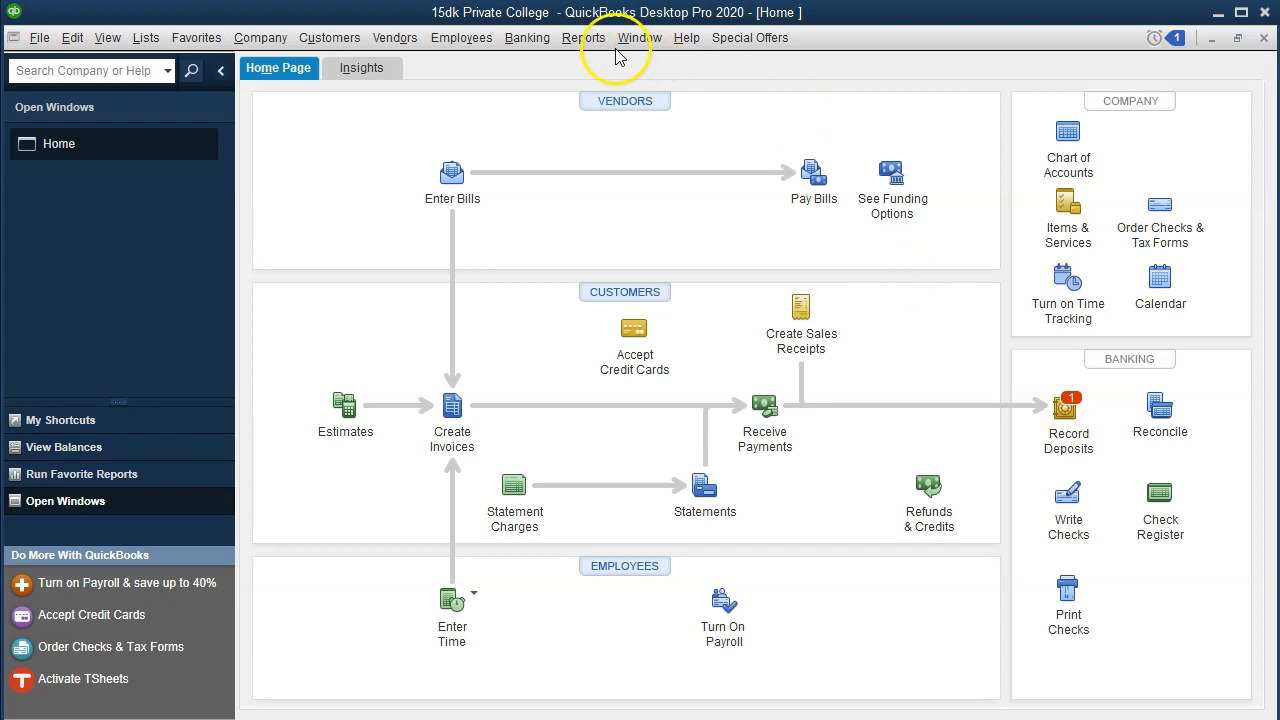
Run the Trial Balance report for 01/01/2020 to 12/31/2020
{"action": "left_click", "coordinate": [583, 38]}
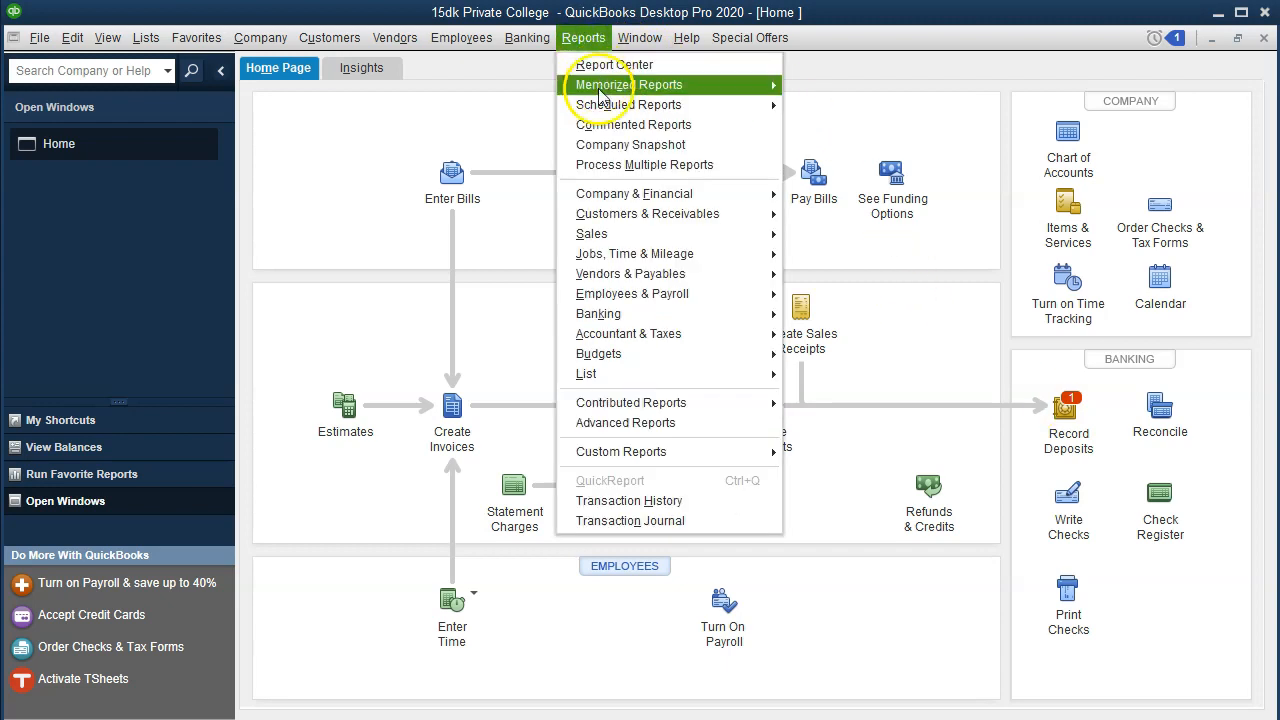
{"action": "mouse_move", "coordinate": [695, 340]}
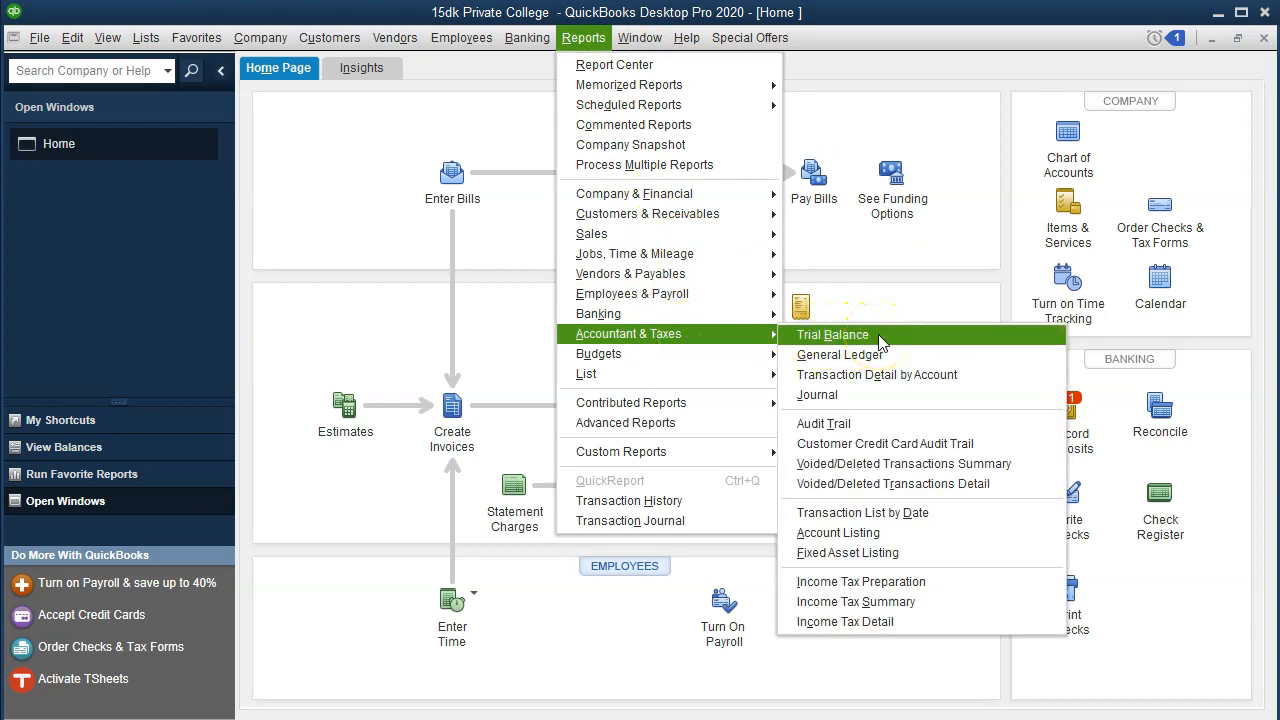
{"action": "left_click", "coordinate": [832, 335]}
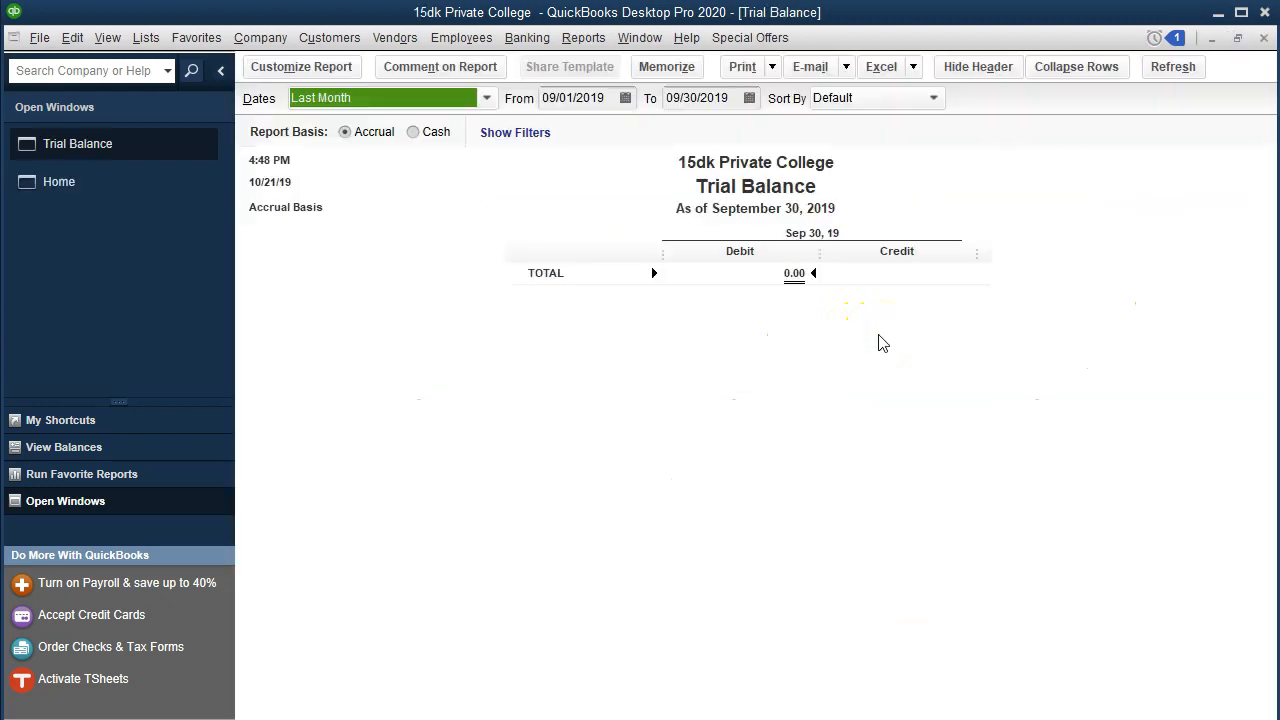
{"action": "key", "text": "Tab"}
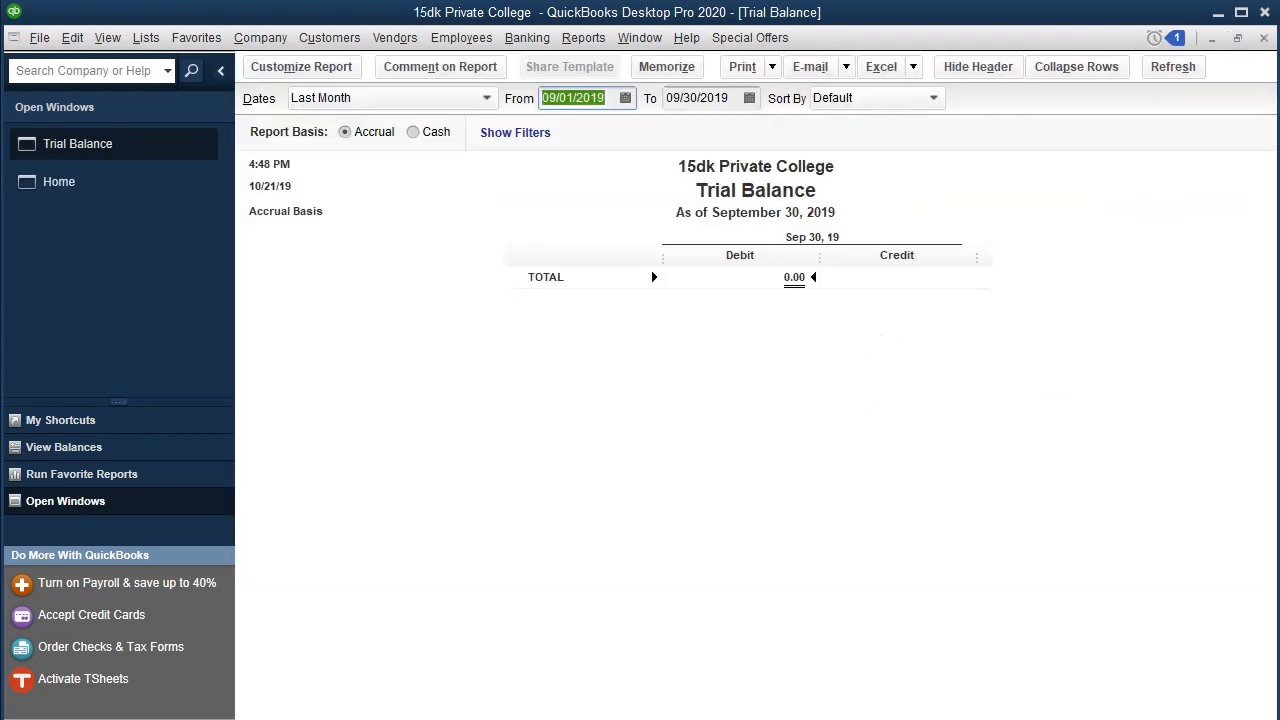
{"action": "type", "text": "01/01/2020"}
{"action": "key", "text": "Tab"}
{"action": "type", "text": "12312020"}
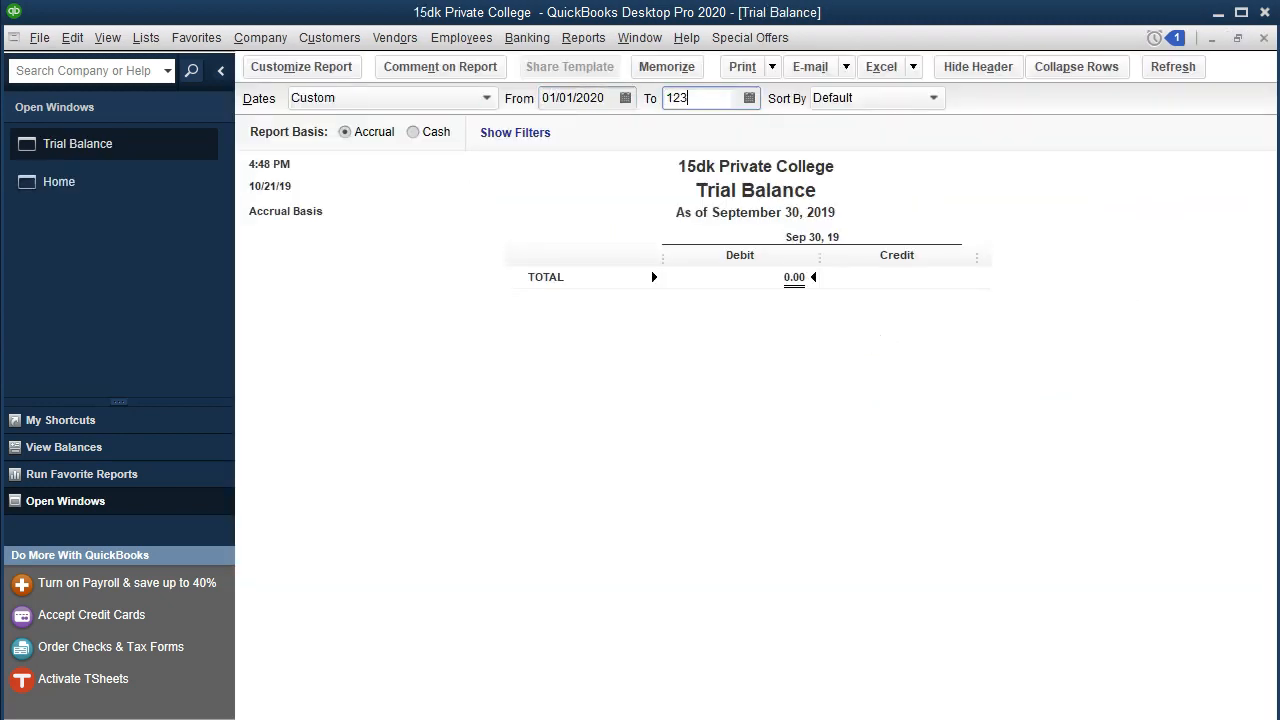
{"action": "key", "text": "Tab"}
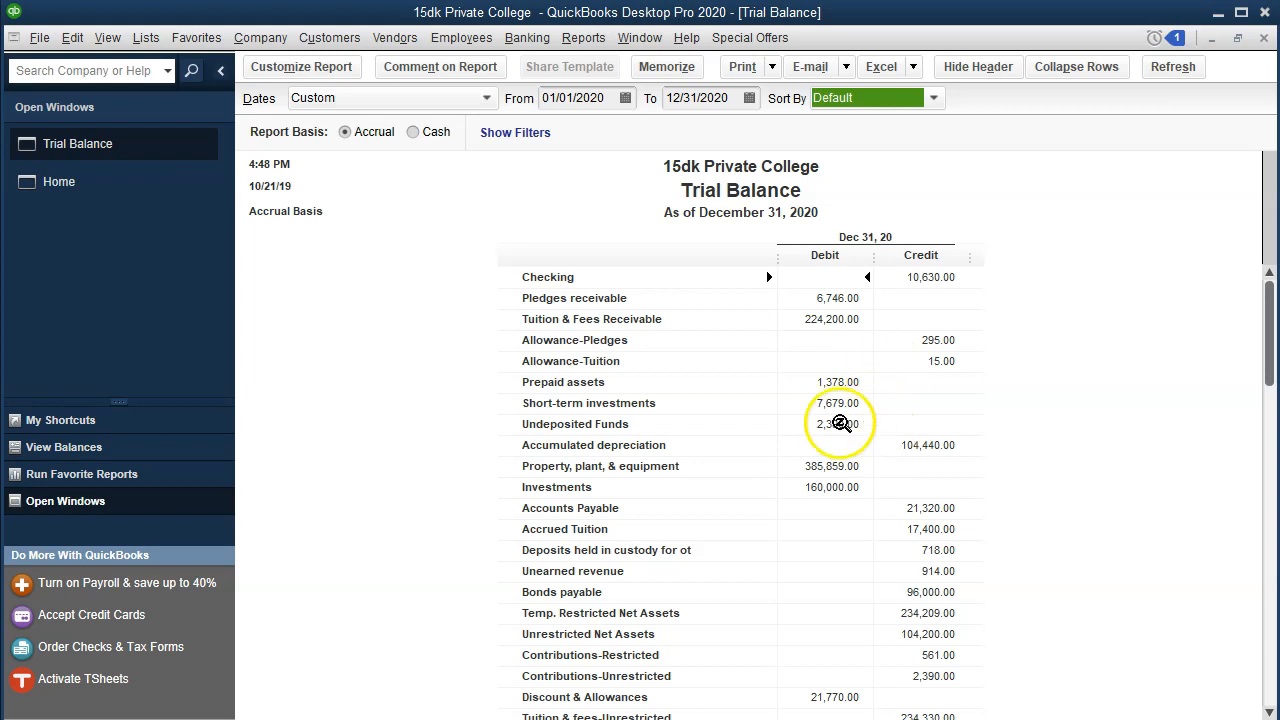
Examine the transactions behind the Undeposited Funds balance, then return to the trial balance and review the Contributions-Unrestricted line
{"action": "left_click", "coordinate": [830, 423]}
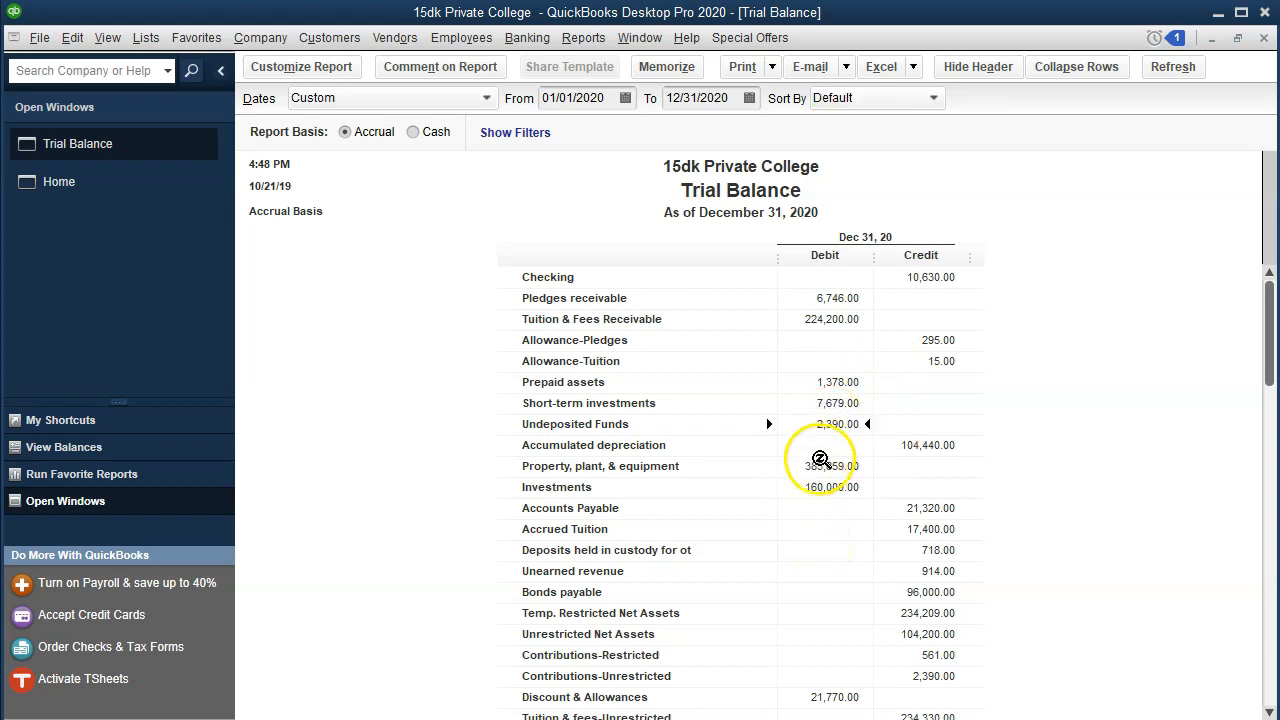
{"action": "double_click", "coordinate": [836, 429]}
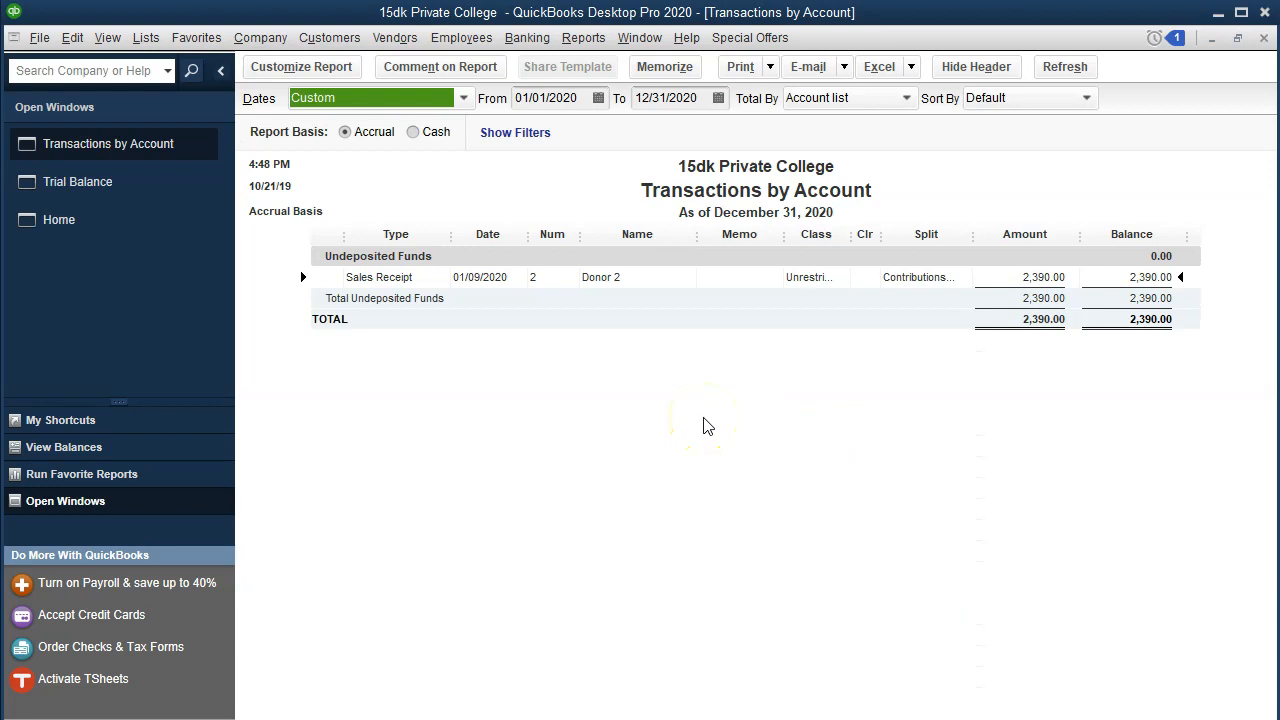
{"action": "left_click", "coordinate": [1264, 37]}
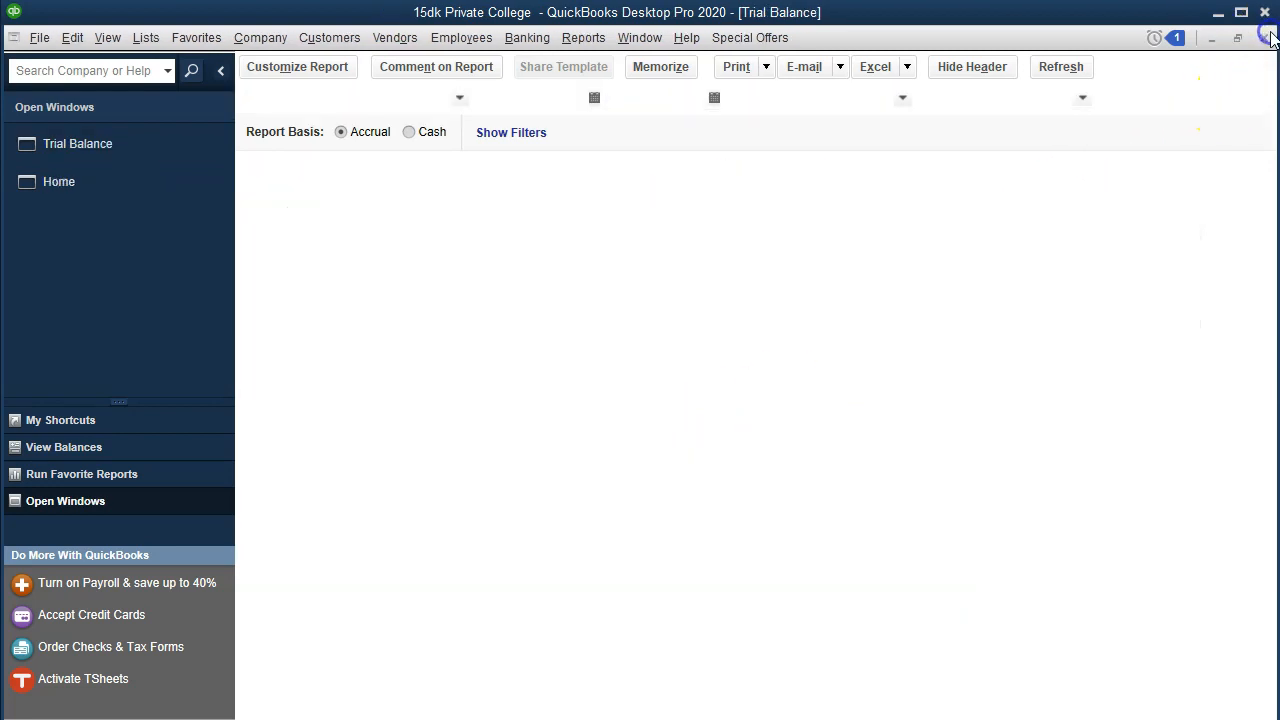
{"action": "left_click", "coordinate": [1205, 455]}
{"action": "scroll", "coordinate": [1207, 457], "scroll_direction": "down", "scroll_amount": 1}
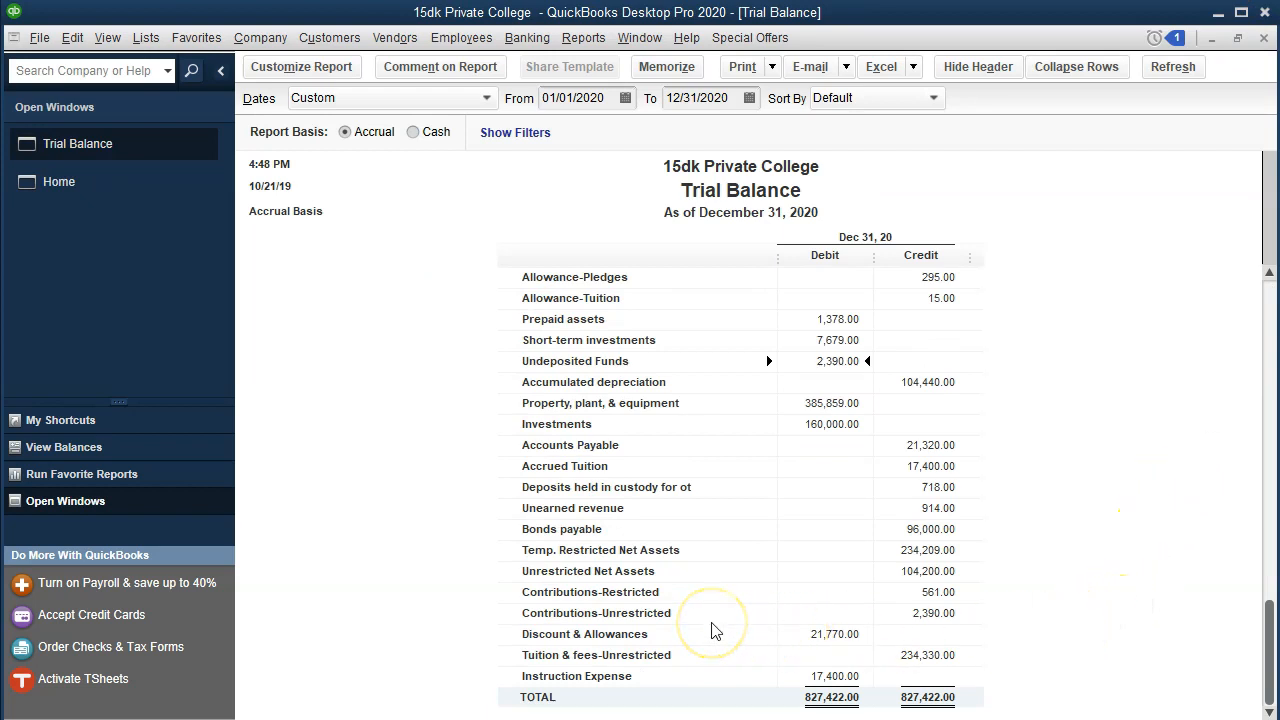
Review the transactions behind the Contributions-Unrestricted balance and return to the trial balance
{"action": "left_click", "coordinate": [938, 622]}
{"action": "double_click", "coordinate": [938, 623]}
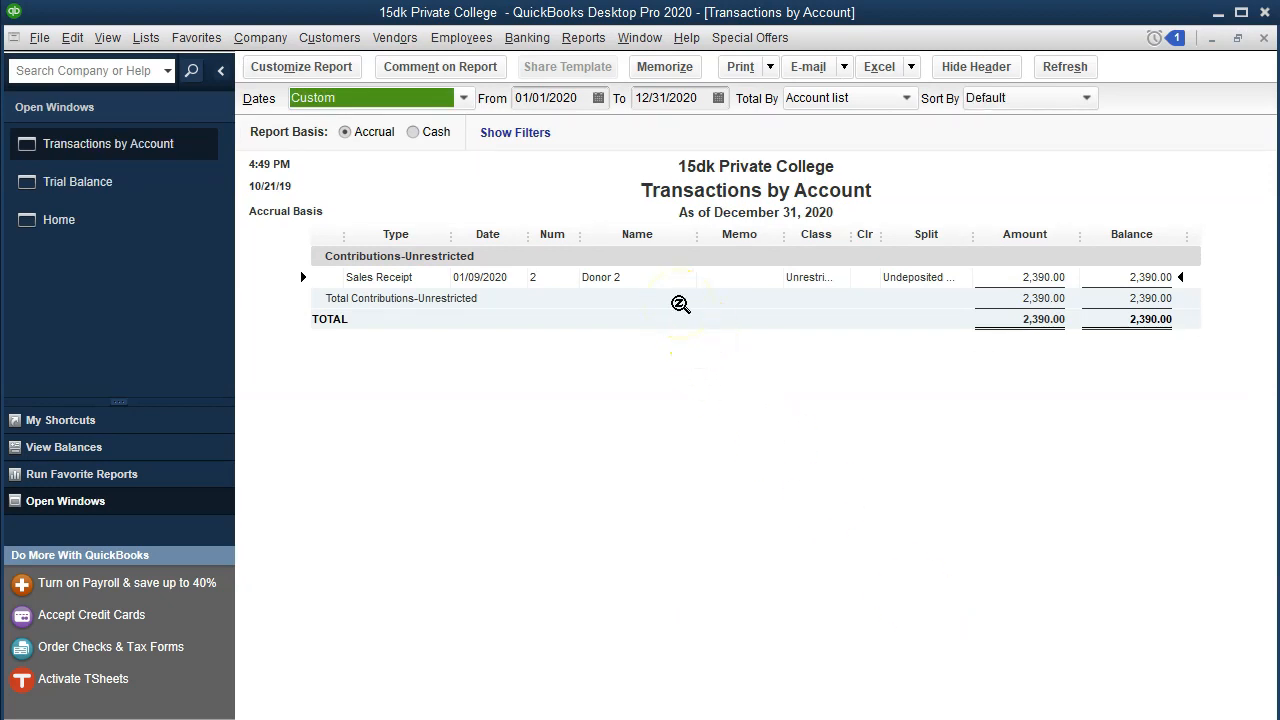
{"action": "left_click", "coordinate": [1264, 37]}
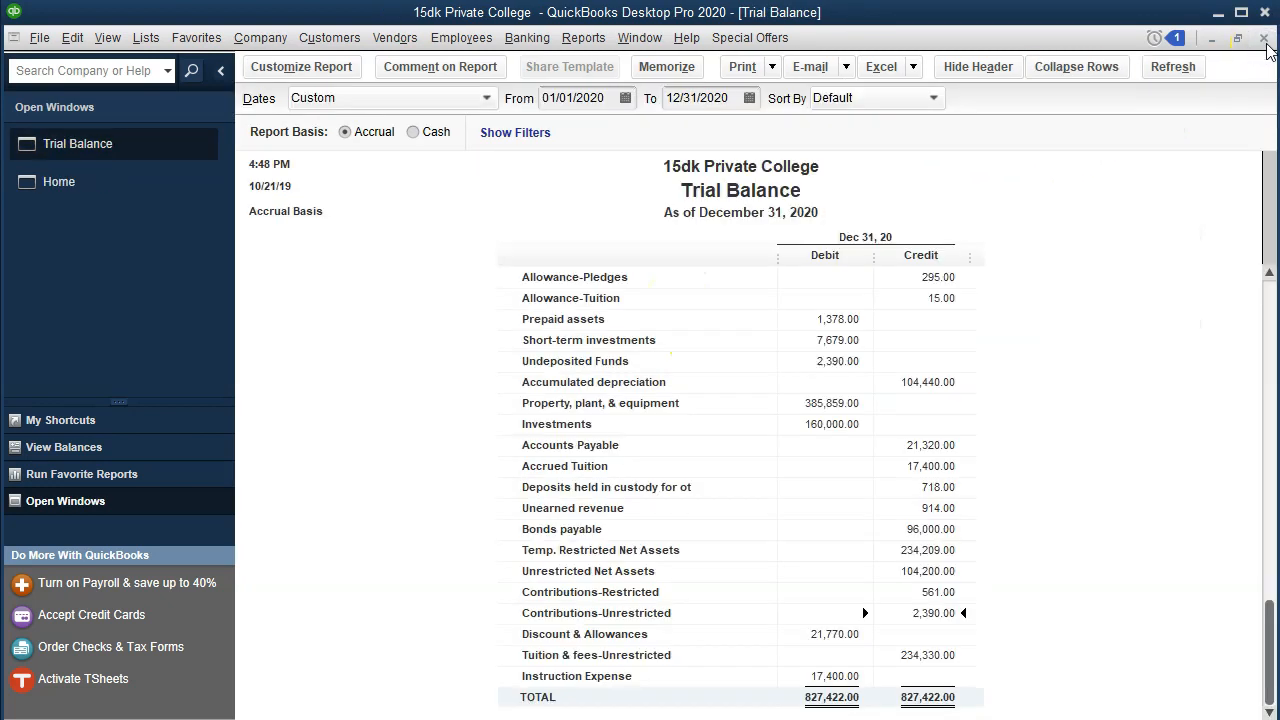
Run the Profit & Loss by Class report for 01/01/2020 to 12/31/2020 and check the Unrestricted amount for Contributions-Unrestricted
{"action": "left_click", "coordinate": [583, 40]}
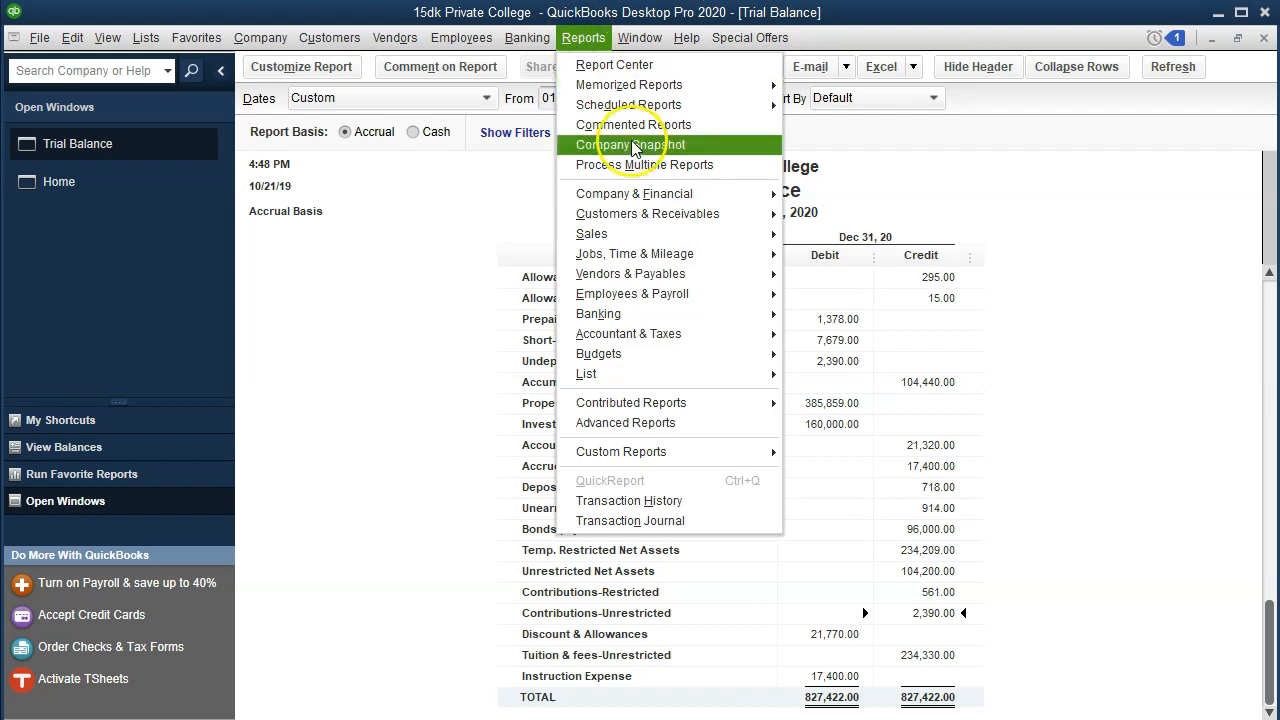
{"action": "mouse_move", "coordinate": [680, 194]}
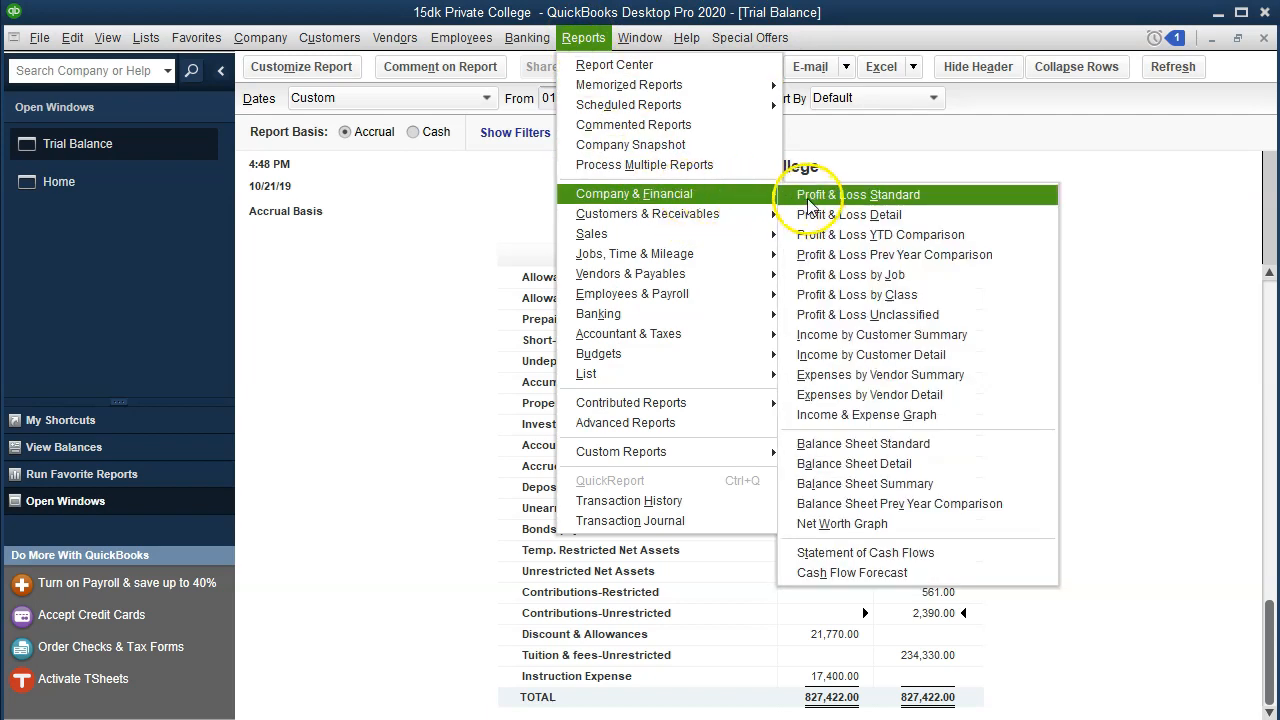
{"action": "left_click", "coordinate": [890, 300]}
{"action": "key", "text": "Tab"}
{"action": "type", "text": "01/01/2"}
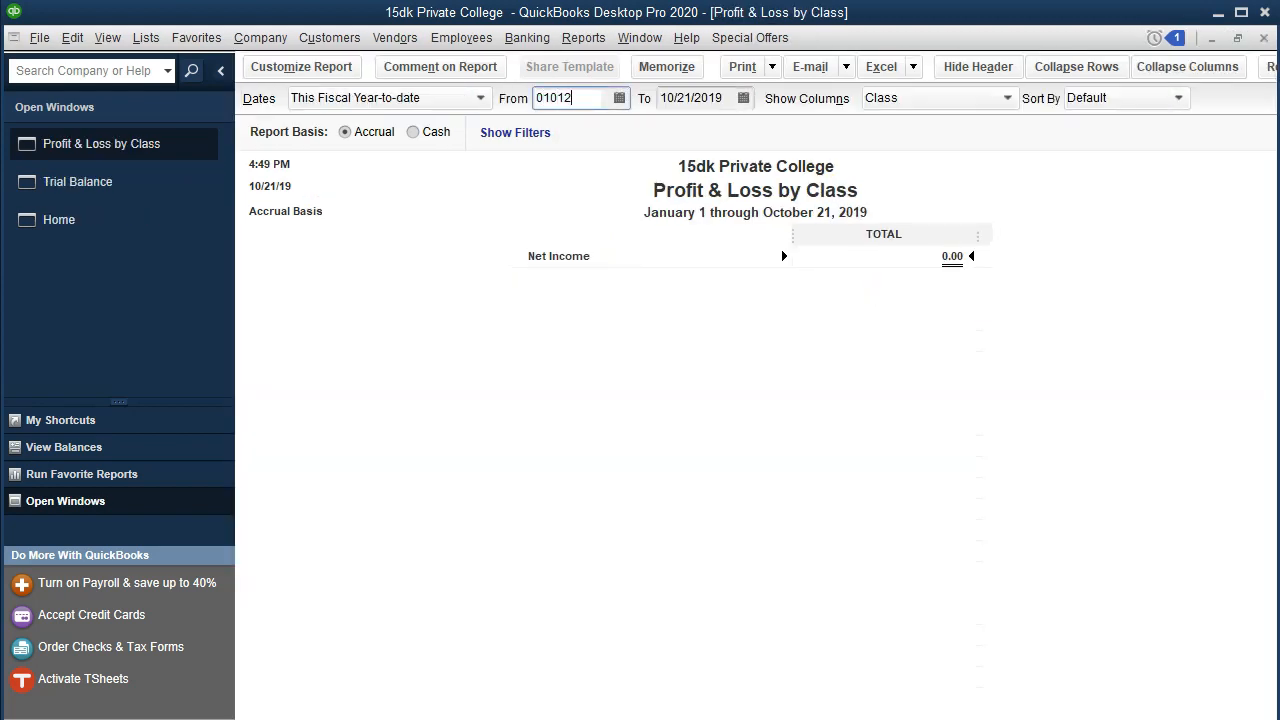
{"action": "type", "text": "0"}
{"action": "key", "text": "Tab"}
{"action": "type", "text": "123120"}
{"action": "key", "text": "Tab"}
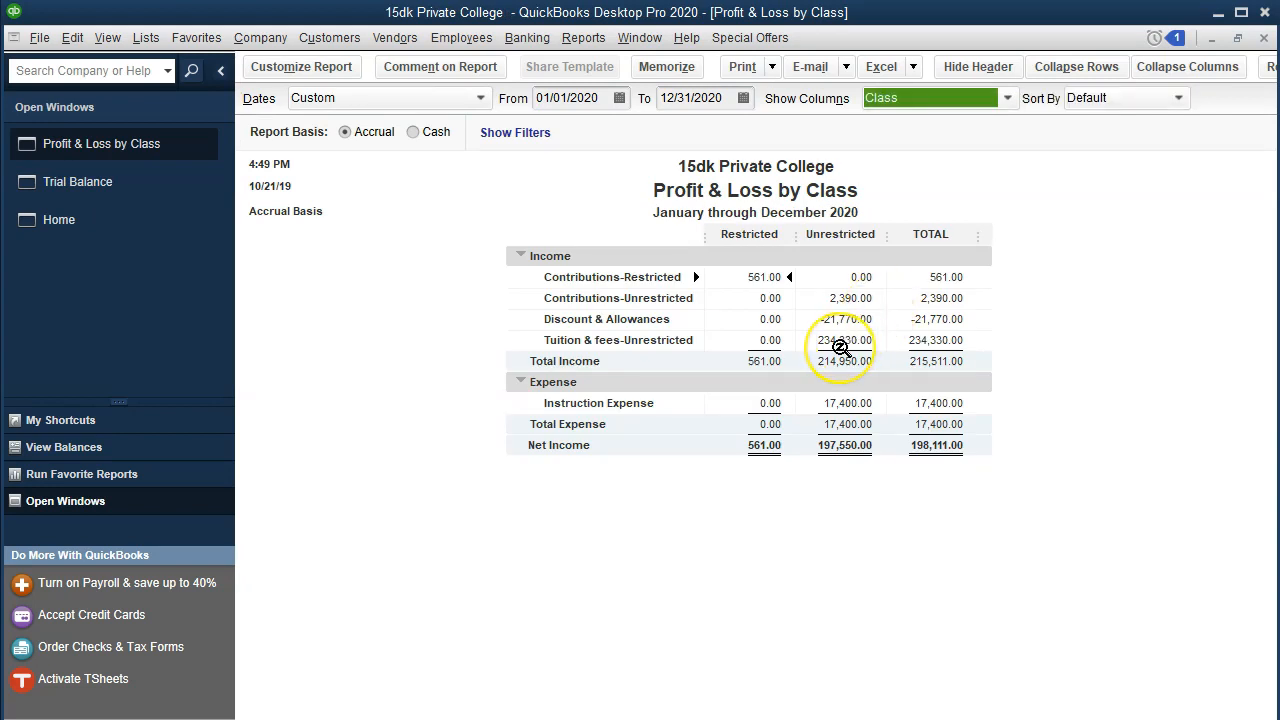
{"action": "left_click", "coordinate": [860, 296]}
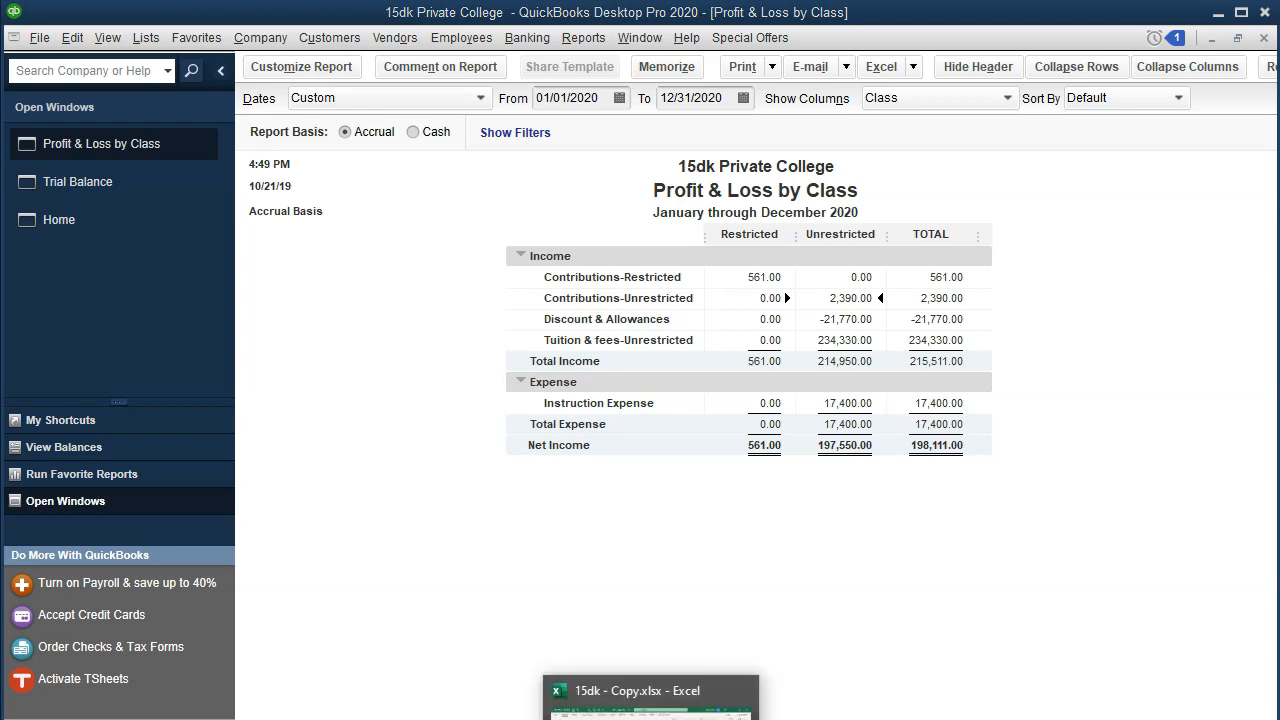
Switch to the Excel workbook and restore the light blue fill on journal entry 2b, G16:I17
{"action": "left_click", "coordinate": [653, 718]}
{"action": "left_click", "coordinate": [426, 522]}
{"action": "left_click_drag", "start_coordinate": [209, 323], "coordinate": [513, 330]}
{"action": "right_click", "coordinate": [513, 330]}
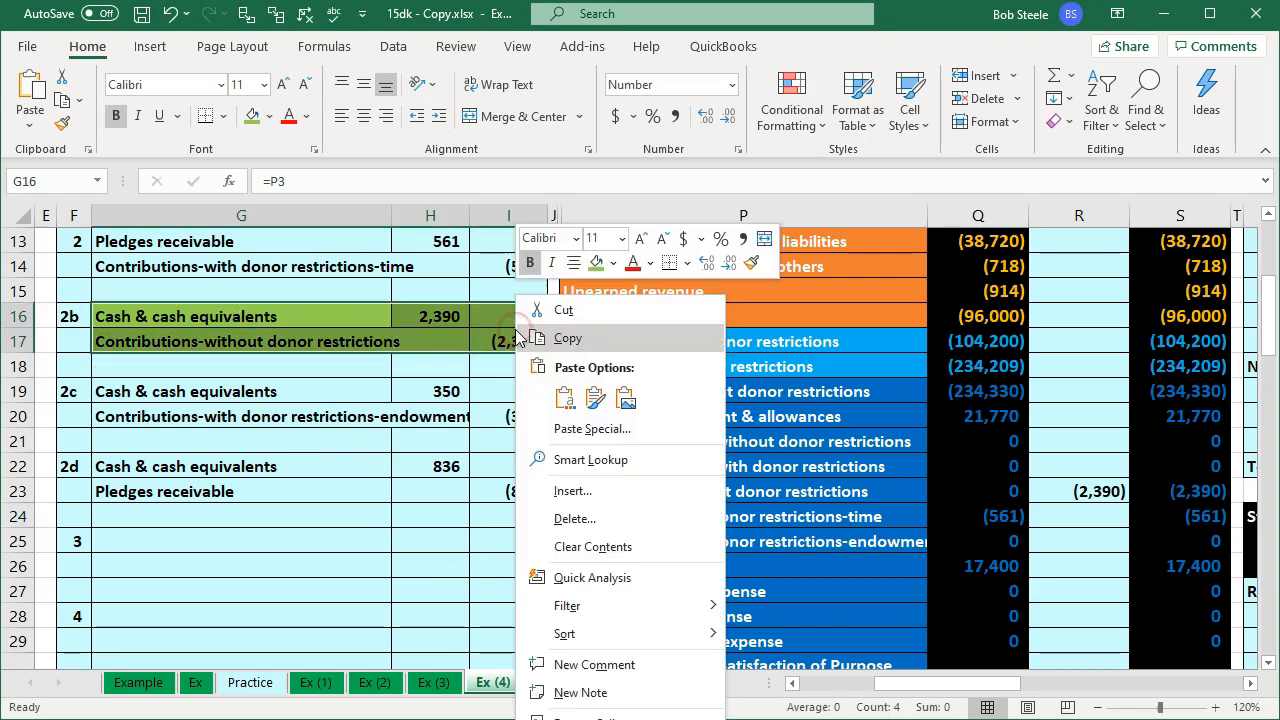
{"action": "left_click", "coordinate": [612, 263]}
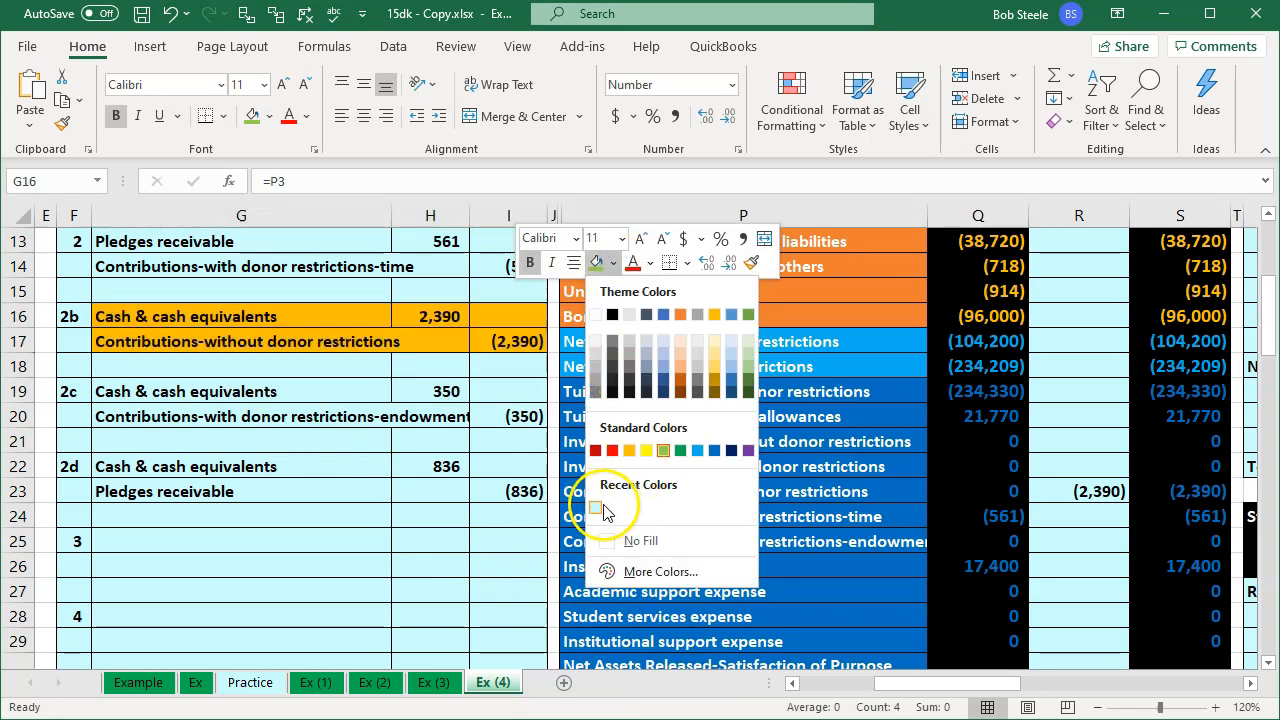
{"action": "left_click", "coordinate": [595, 508]}
{"action": "left_click", "coordinate": [331, 444]}
Highlight journal entry 2c, the endowment contribution in G19:I20, with a green fill
{"action": "left_click", "coordinate": [272, 386]}
{"action": "left_click_drag", "start_coordinate": [272, 386], "coordinate": [486, 406]}
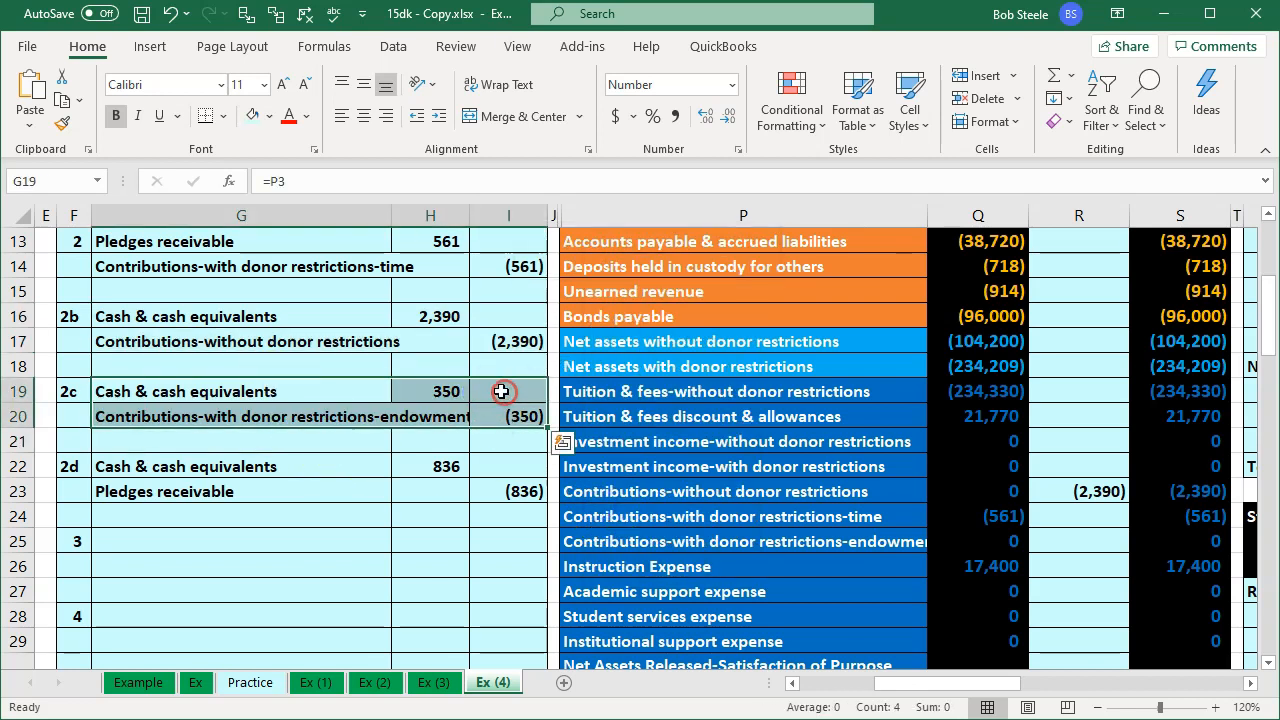
{"action": "right_click", "coordinate": [503, 391]}
{"action": "left_click", "coordinate": [602, 450]}
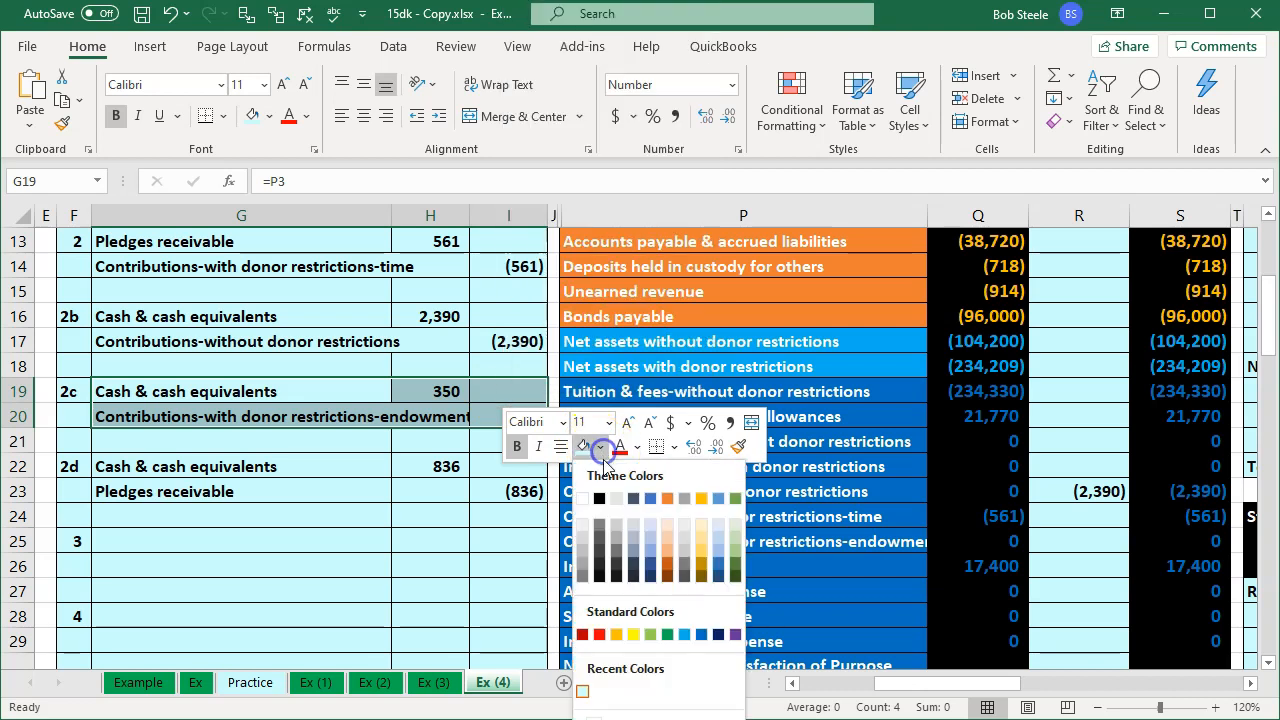
{"action": "left_click", "coordinate": [658, 632]}
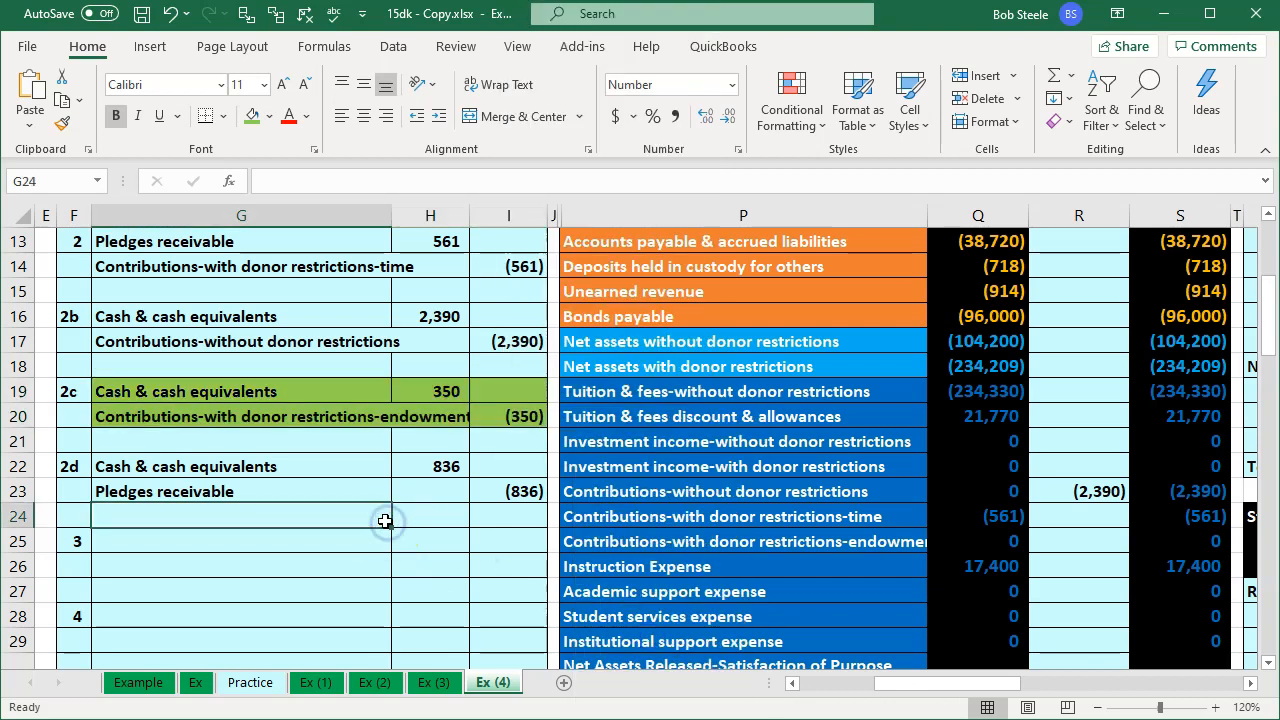
Check the source of entry 2c's cash debit in the Contributions to endowments amount, then return to the trial balance worksheet
{"action": "left_click_drag", "start_coordinate": [910, 690], "coordinate": [766, 668]}
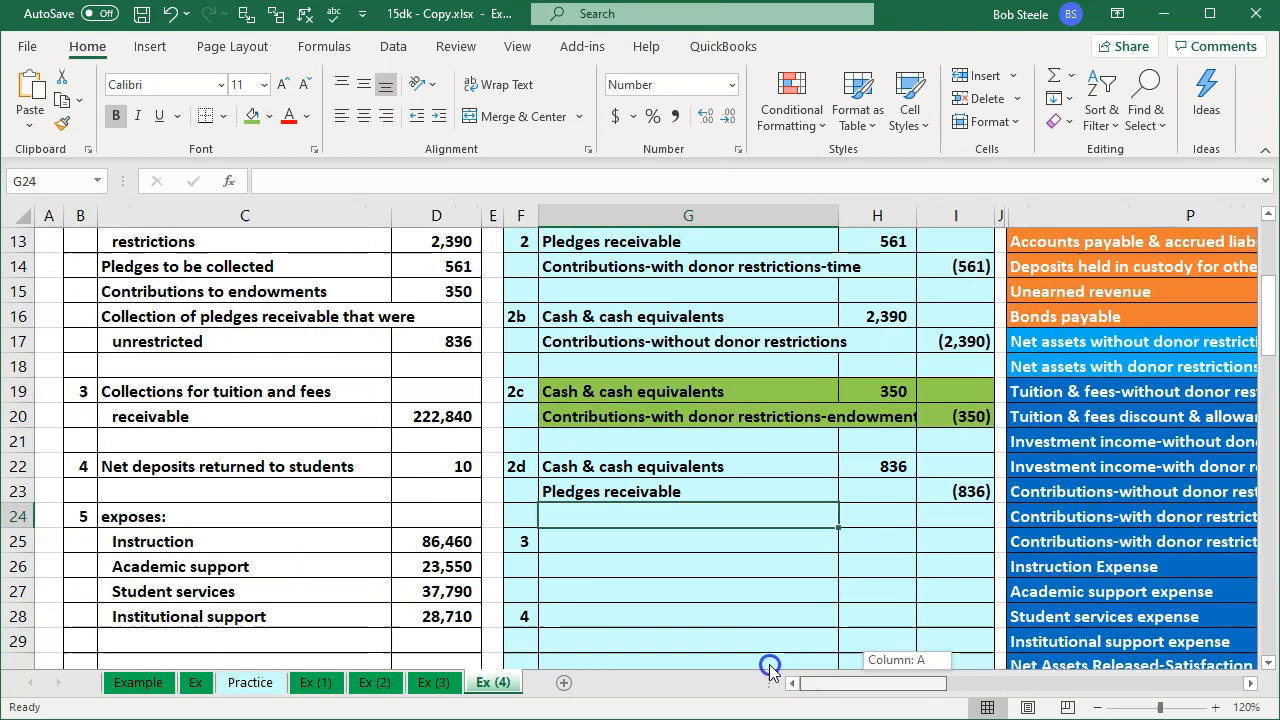
{"action": "left_click", "coordinate": [856, 391]}
{"action": "type", "text": "=D15"}
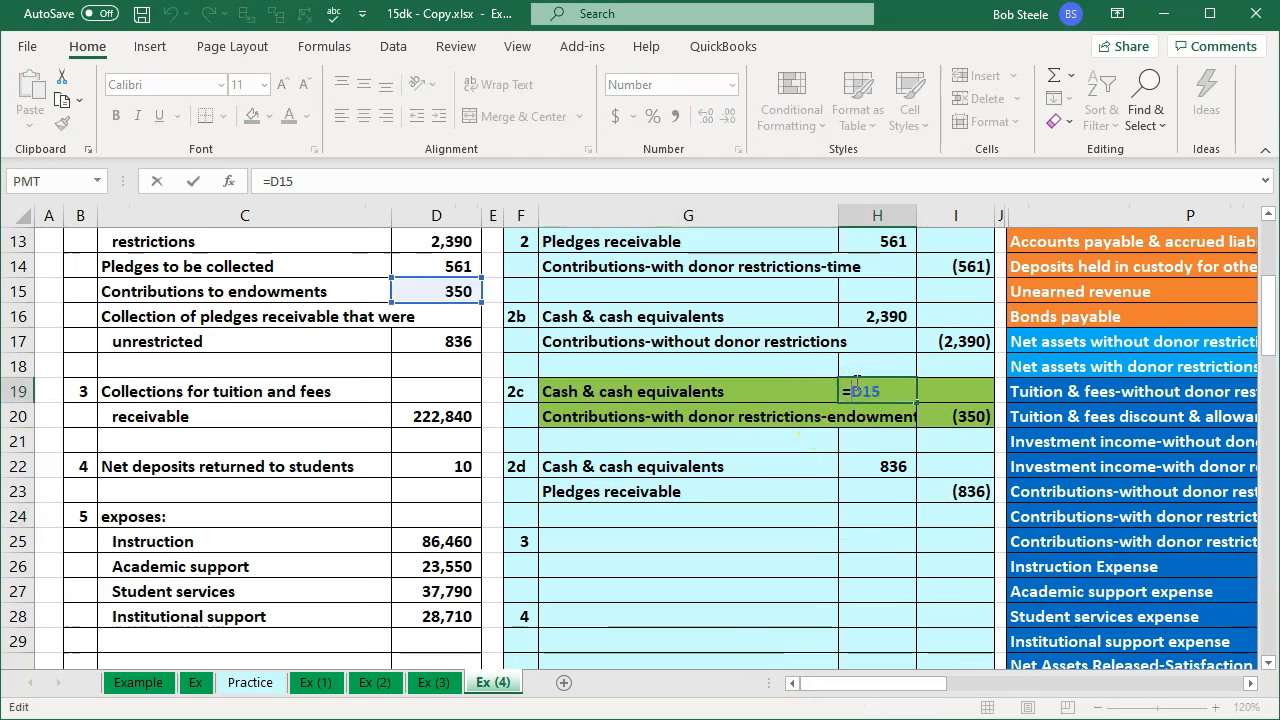
{"action": "key", "text": "Return"}
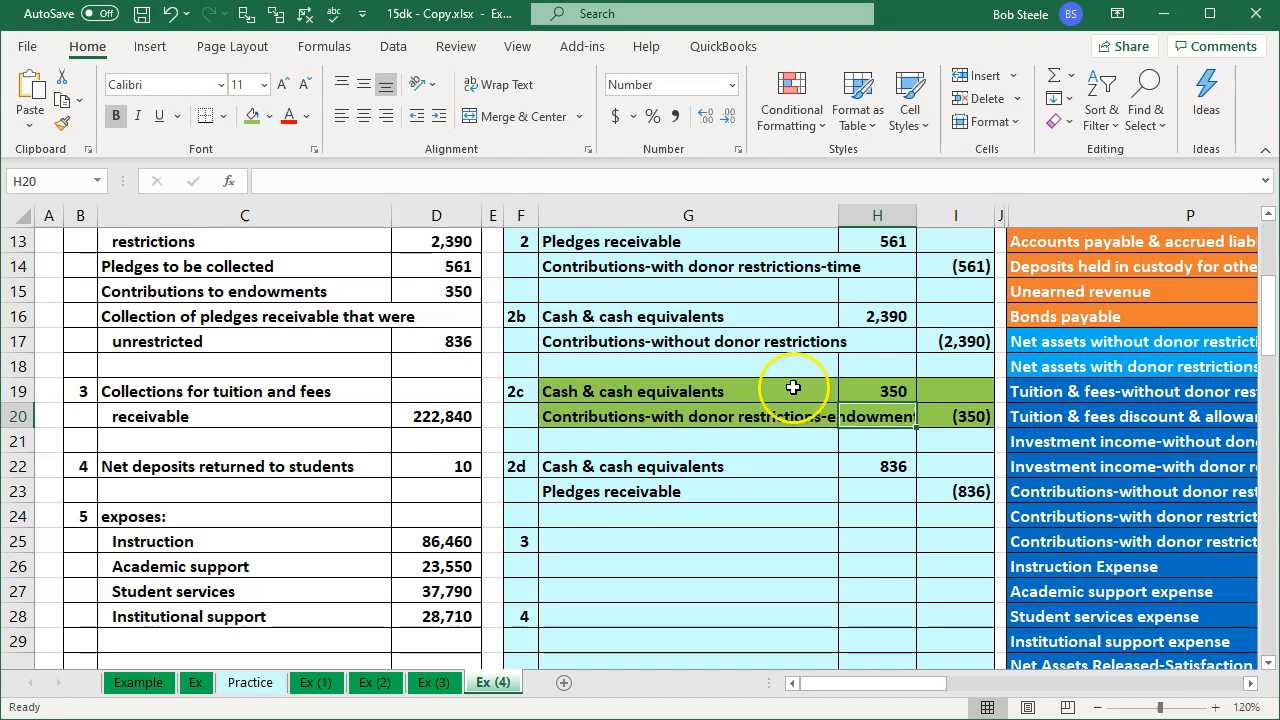
{"action": "left_click", "coordinate": [793, 388]}
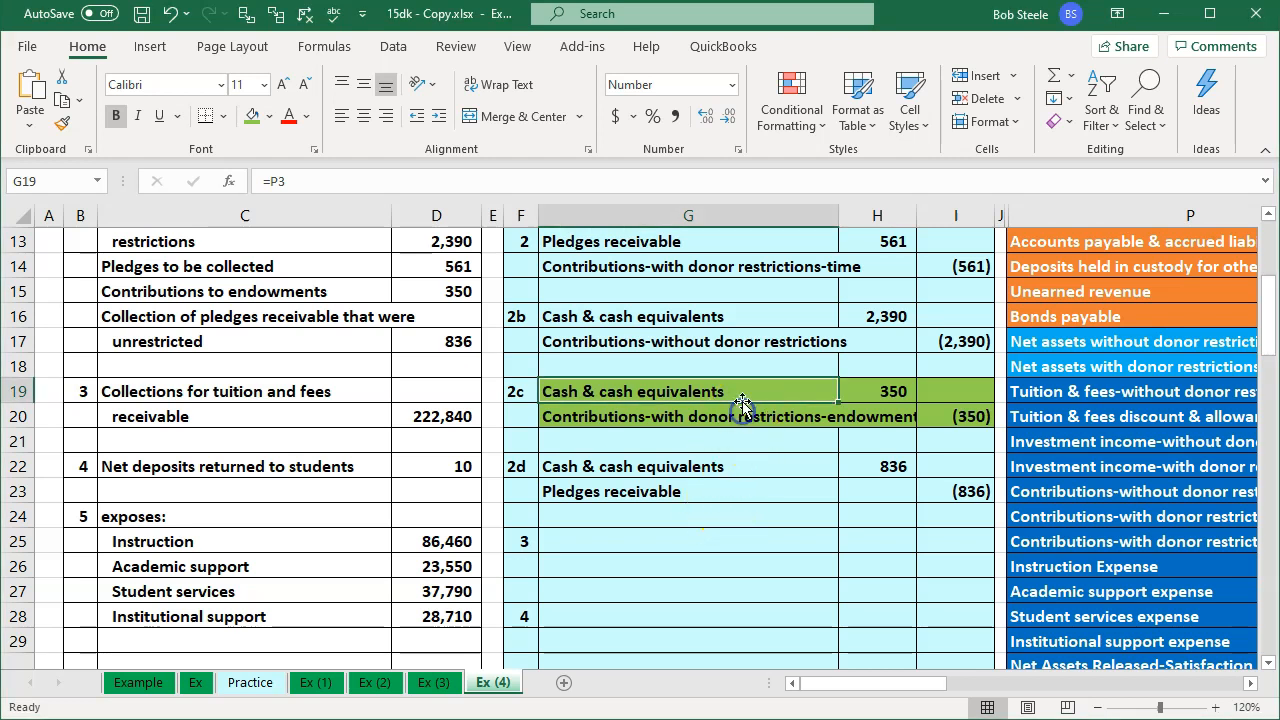
{"action": "key", "text": "Right"}
{"action": "key", "text": "Right"}
{"action": "key", "text": "Right"}
{"action": "key", "text": "Right"}
{"action": "key", "text": "Right"}
{"action": "key", "text": "Right"}
{"action": "key", "text": "Right"}
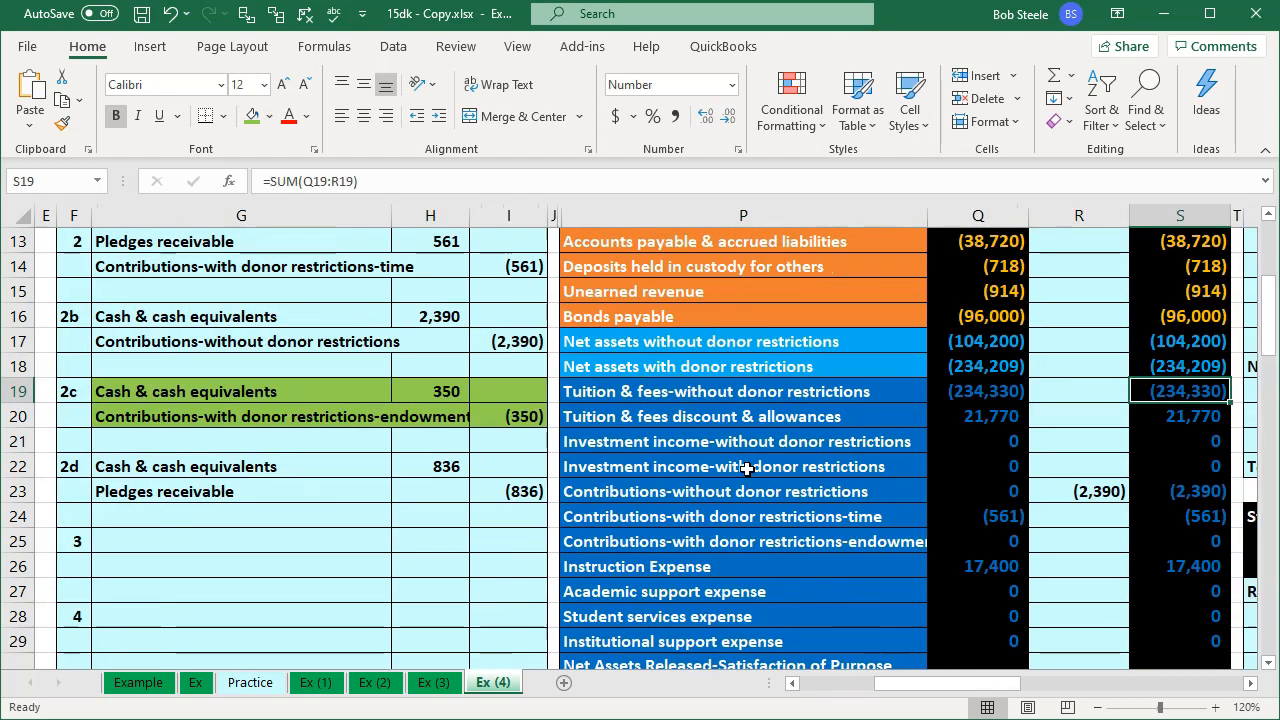
Add entry 2c's cash debit to the Cash & cash equivalents adjustment in R3 with the formula =H16+H19
{"action": "left_click", "coordinate": [530, 421]}
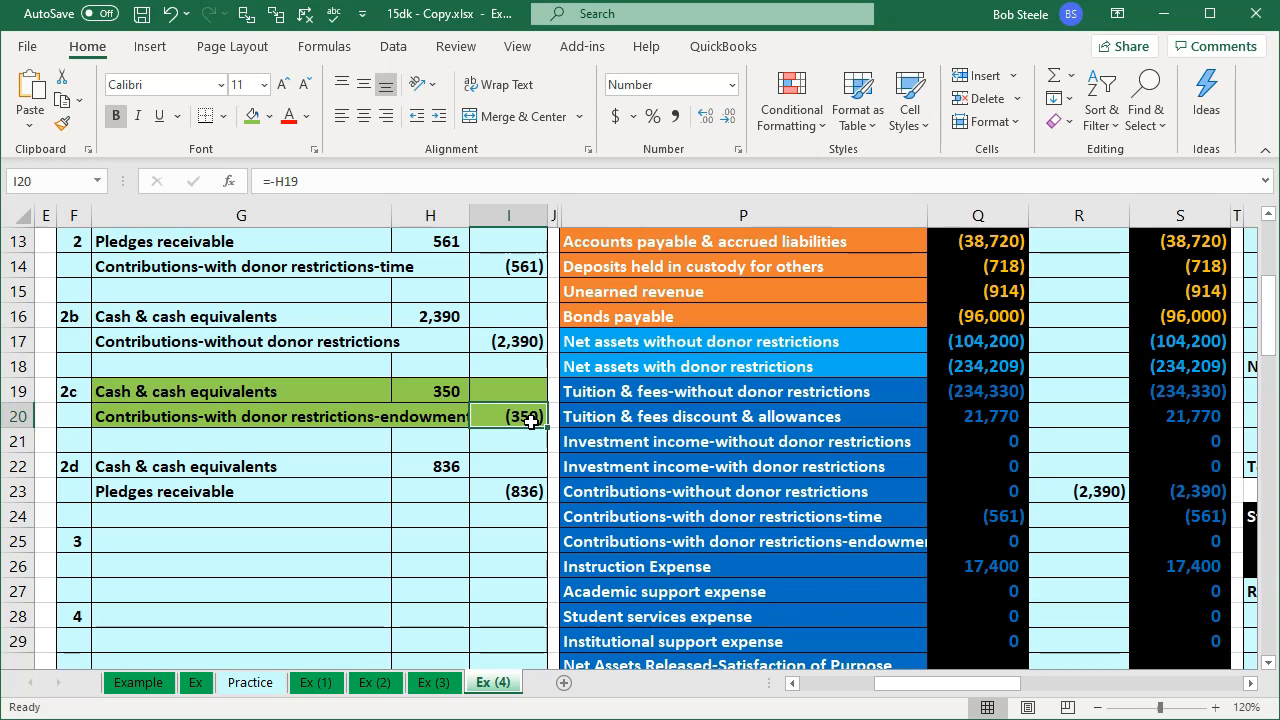
{"action": "key", "text": "Right"}
{"action": "key", "text": "Right"}
{"action": "key", "text": "Right"}
{"action": "key", "text": "Right"}
{"action": "key", "text": "Up"}
{"action": "key", "text": "Up"}
{"action": "key", "text": "Up"}
{"action": "key", "text": "Up"}
{"action": "key", "text": "Up"}
{"action": "key", "text": "Up"}
{"action": "key", "text": "Up"}
{"action": "key", "text": "Up"}
{"action": "key", "text": "Up"}
{"action": "key", "text": "Up"}
{"action": "key", "text": "Up"}
{"action": "key", "text": "Up"}
{"action": "key", "text": "Up"}
{"action": "key", "text": "Up"}
{"action": "key", "text": "Up"}
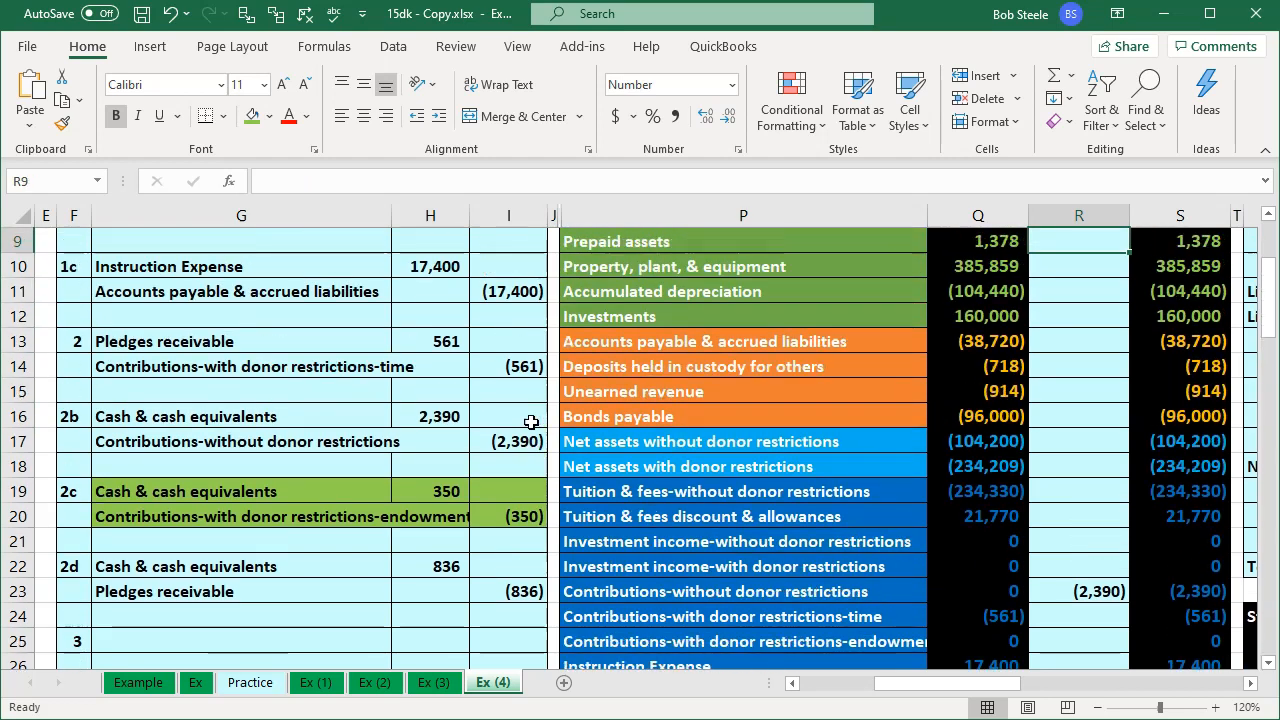
{"action": "key", "text": "Up"}
{"action": "key", "text": "Up"}
{"action": "key", "text": "Up"}
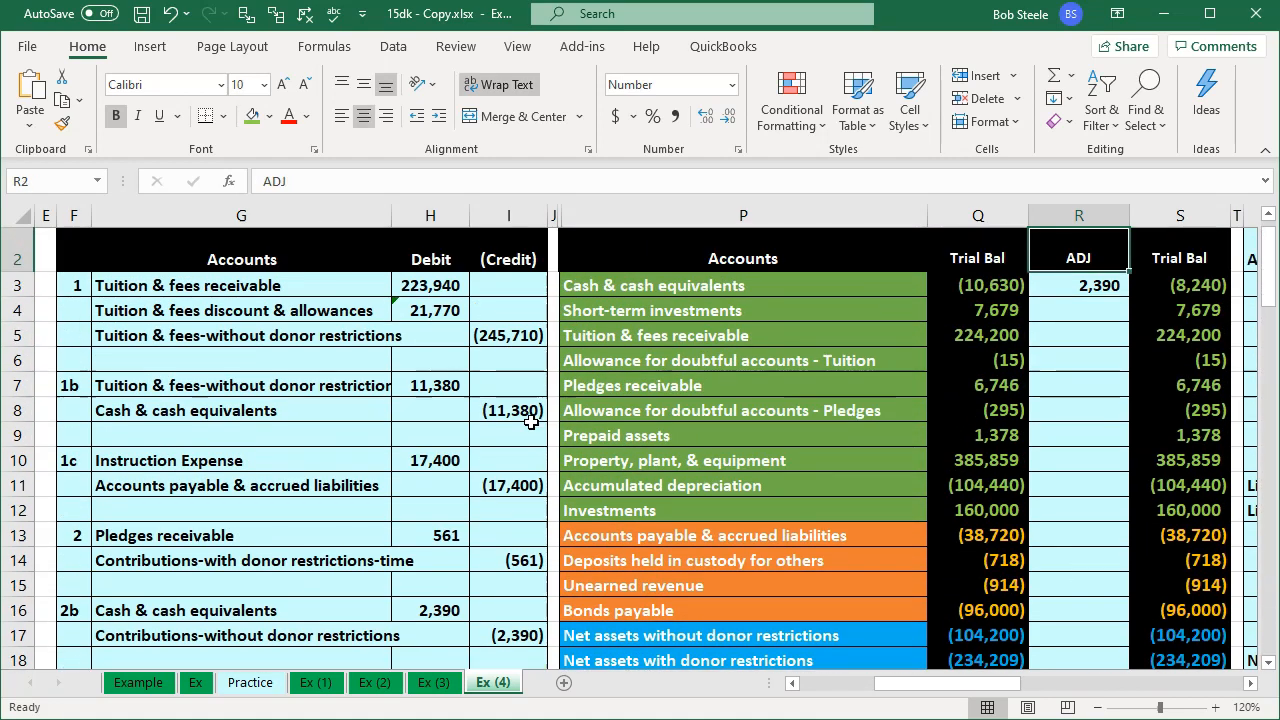
{"action": "left_click", "coordinate": [1097, 285]}
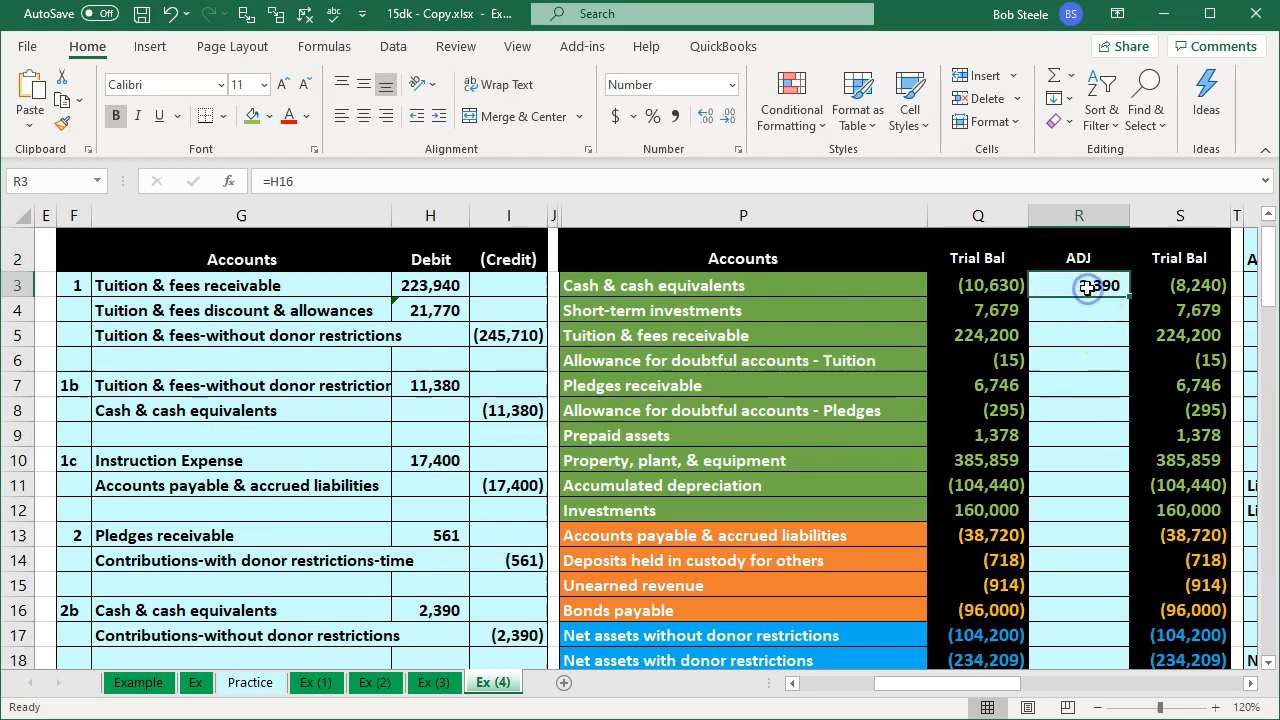
{"action": "type", "text": "=H16+"}
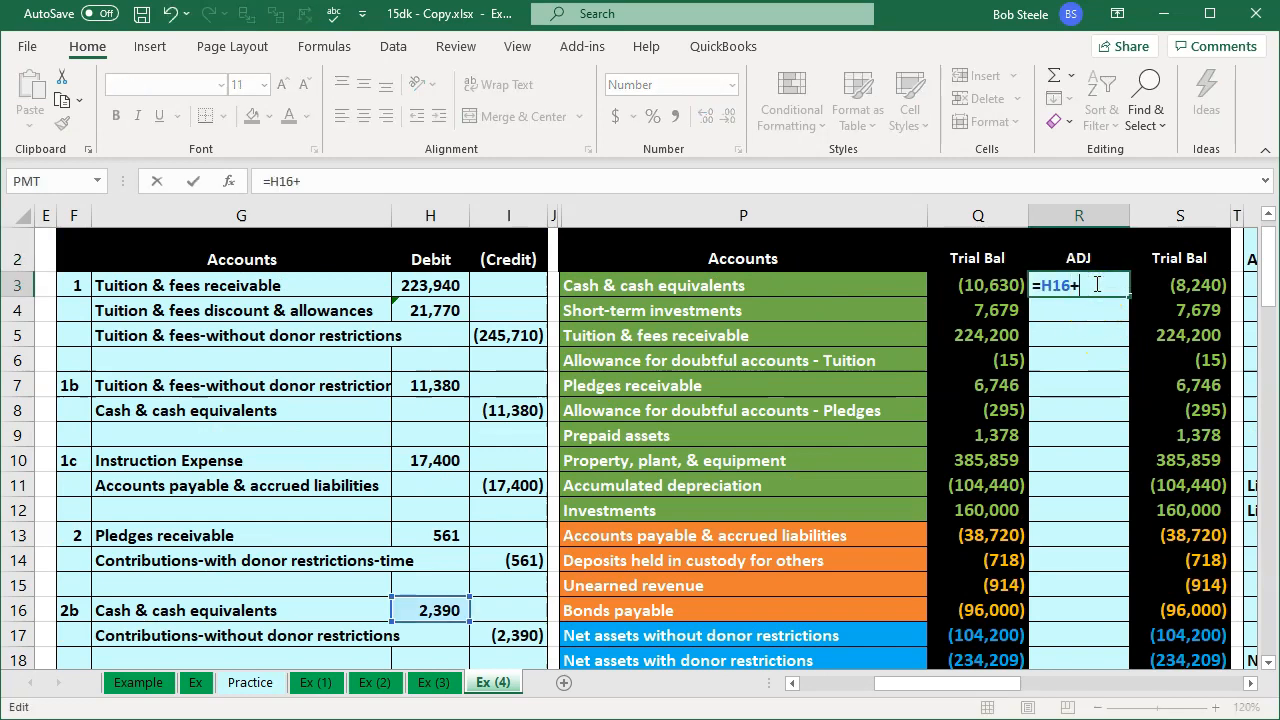
{"action": "scroll", "coordinate": [589, 470], "scroll_direction": "down", "scroll_amount": 3}
{"action": "left_click", "coordinate": [443, 442]}
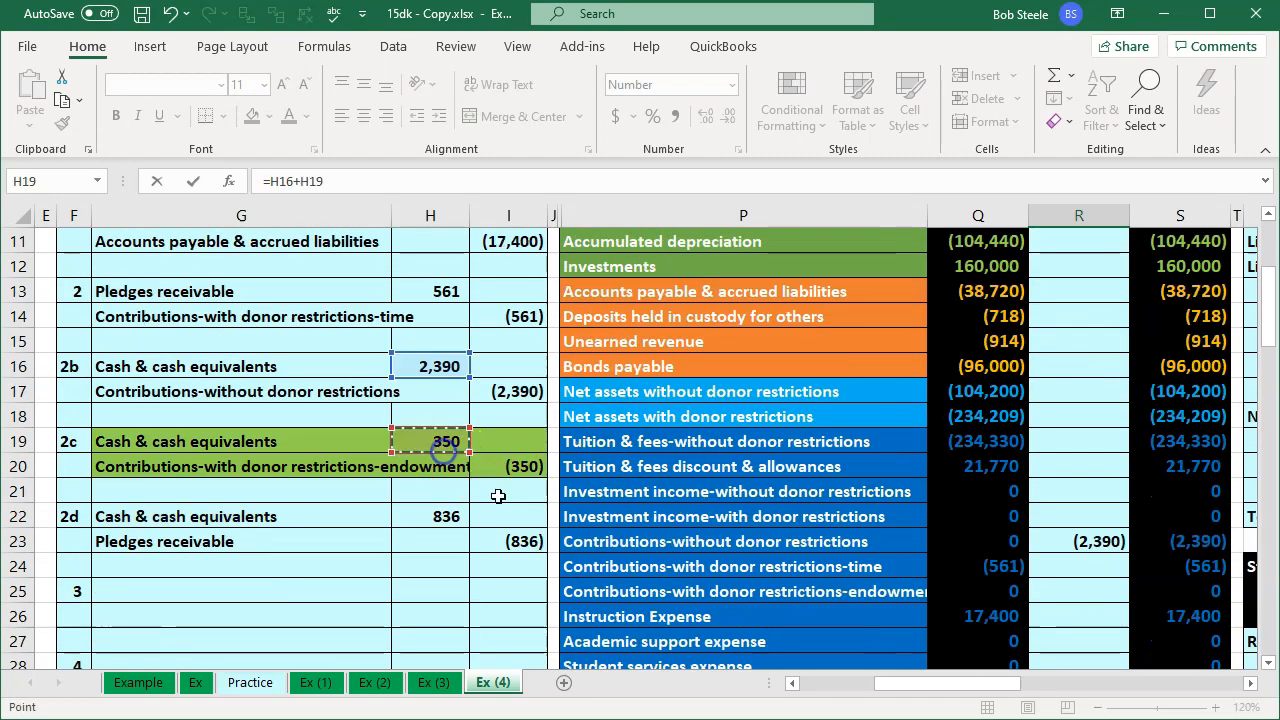
{"action": "key", "text": "Return"}
{"action": "scroll", "coordinate": [498, 496], "scroll_direction": "up", "scroll_amount": 1}
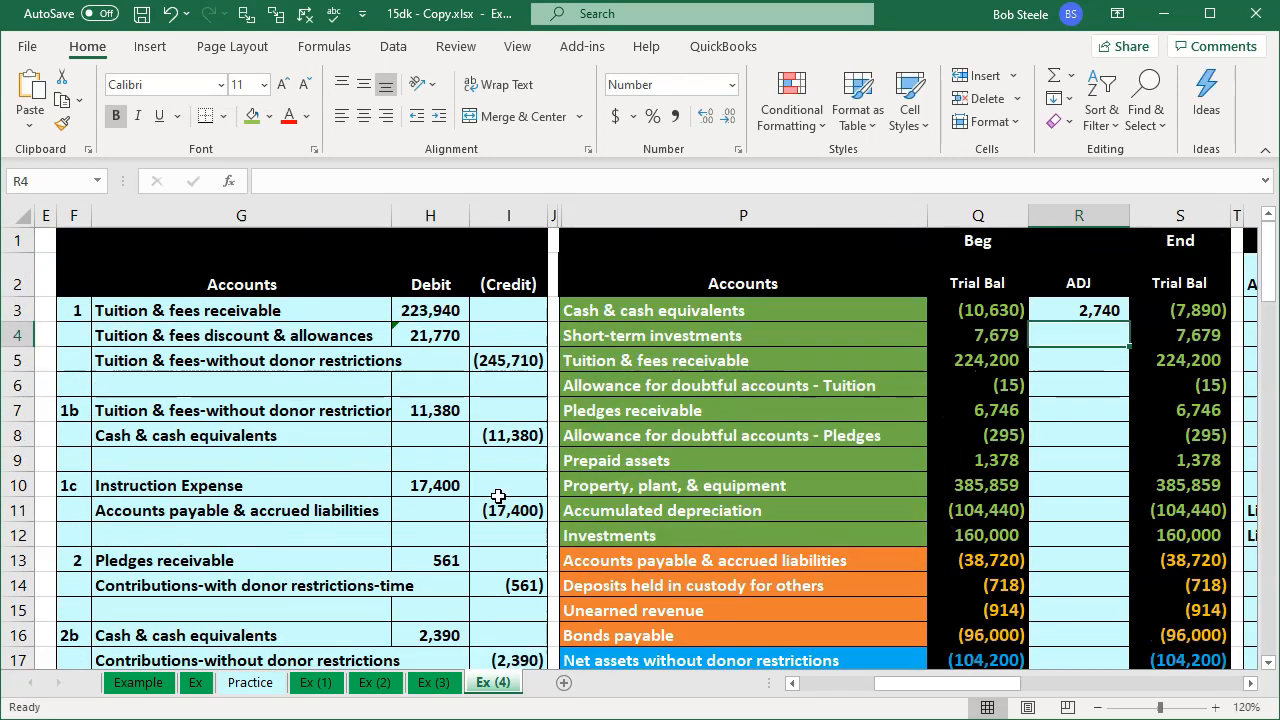
Post entry 2c's credit to the Contributions-with donor restrictions-endowment adjustment in R25 with the formula =I20
{"action": "scroll", "coordinate": [498, 496], "scroll_direction": "down", "scroll_amount": 2}
{"action": "left_click", "coordinate": [484, 564]}
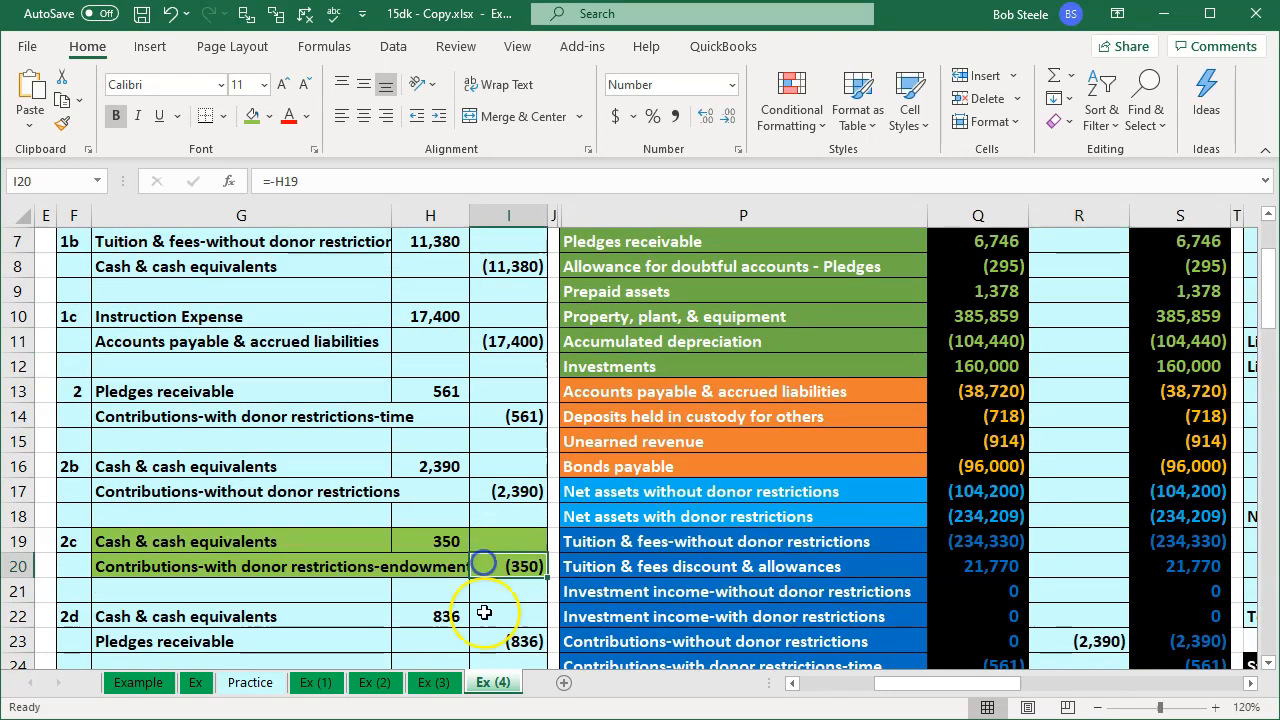
{"action": "key", "text": "Down"}
{"action": "key", "text": "Down"}
{"action": "key", "text": "Down"}
{"action": "key", "text": "Down"}
{"action": "key", "text": "Right"}
{"action": "key", "text": "Right"}
{"action": "key", "text": "Right"}
{"action": "key", "text": "Right"}
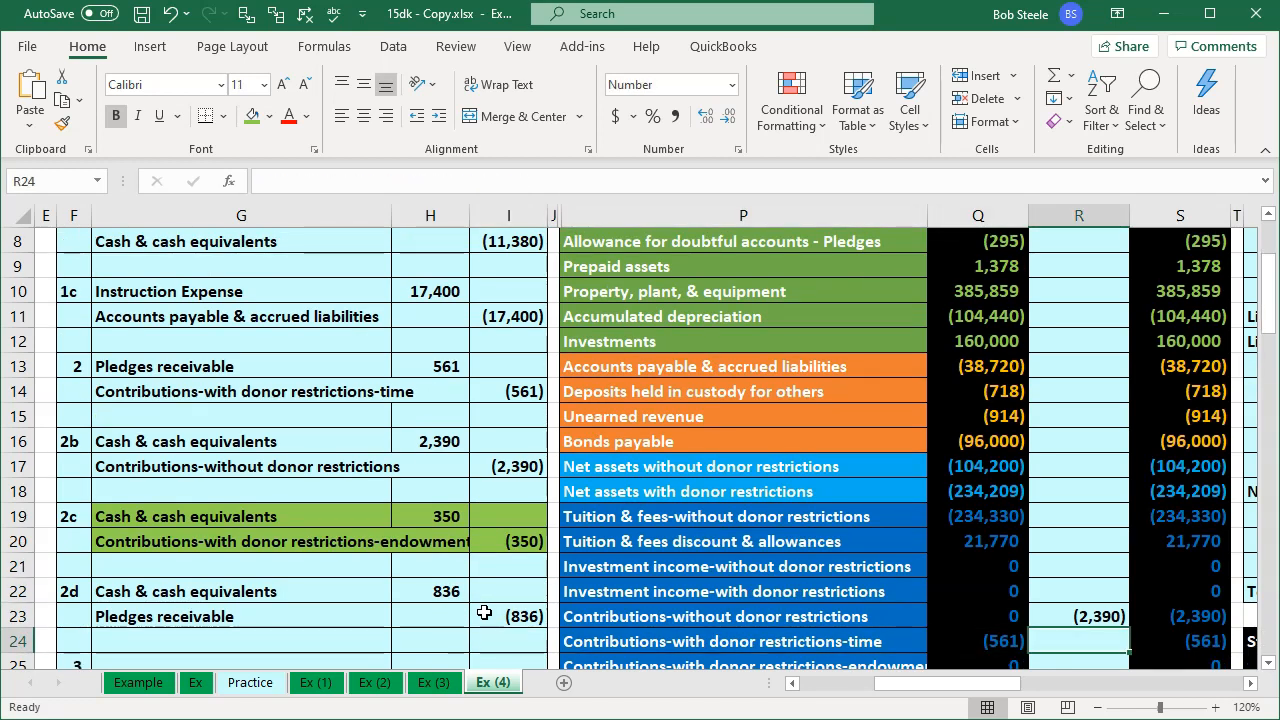
{"action": "key", "text": "Left"}
{"action": "key", "text": "Left"}
{"action": "key", "text": "Down"}
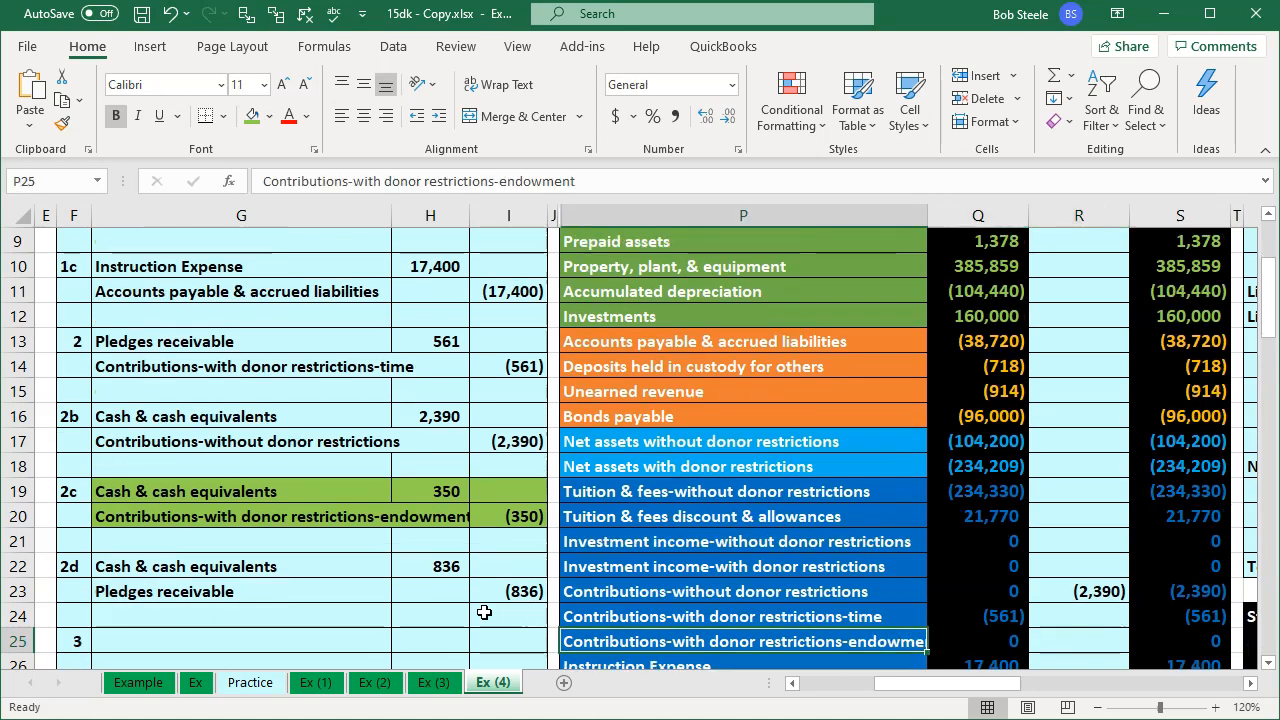
{"action": "key", "text": "Right"}
{"action": "key", "text": "Right"}
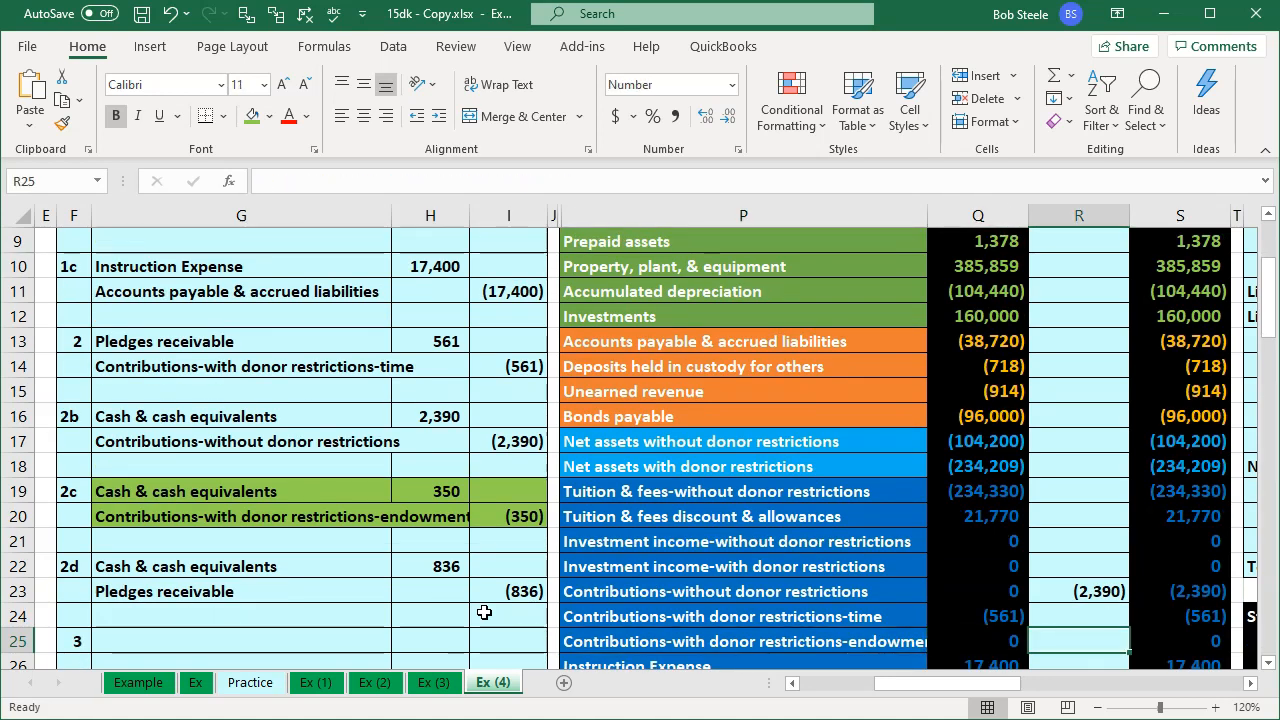
{"action": "type", "text": "="}
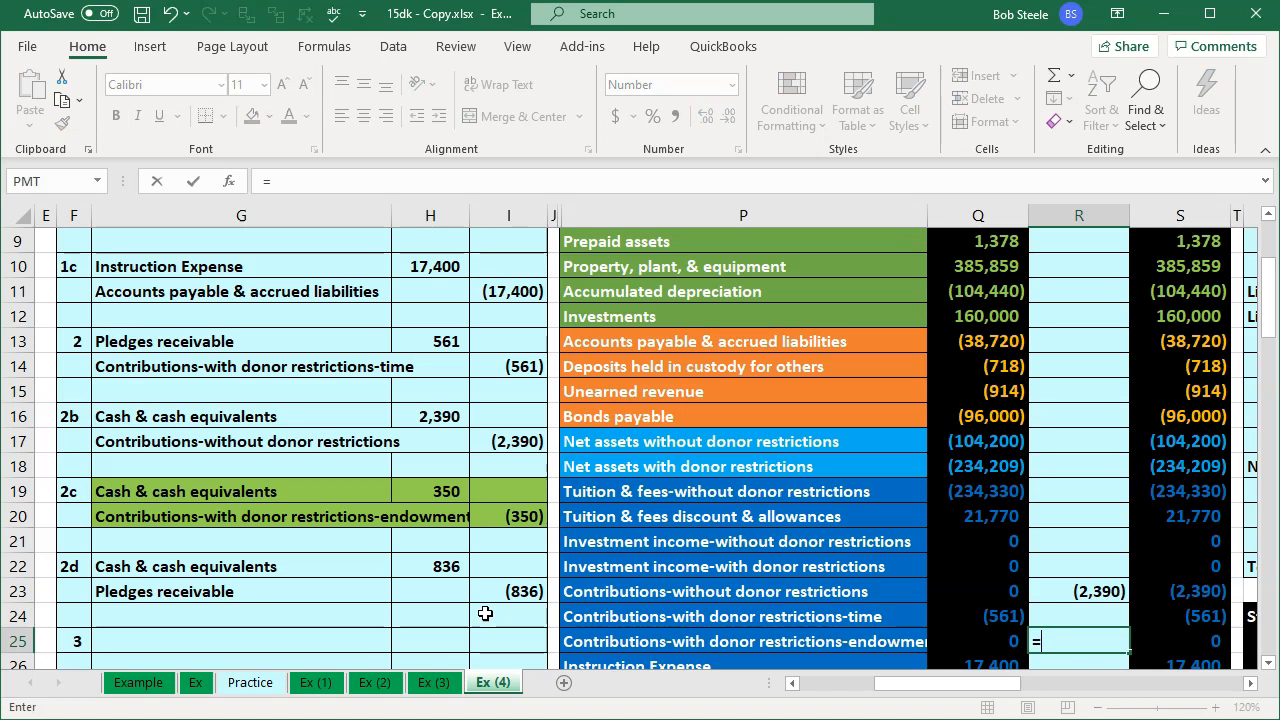
{"action": "key", "text": "Left"}
{"action": "key", "text": "Left"}
{"action": "key", "text": "Left"}
{"action": "key", "text": "Left"}
{"action": "key", "text": "Up"}
{"action": "key", "text": "Up"}
{"action": "key", "text": "Up"}
{"action": "key", "text": "Up"}
{"action": "key", "text": "Up"}
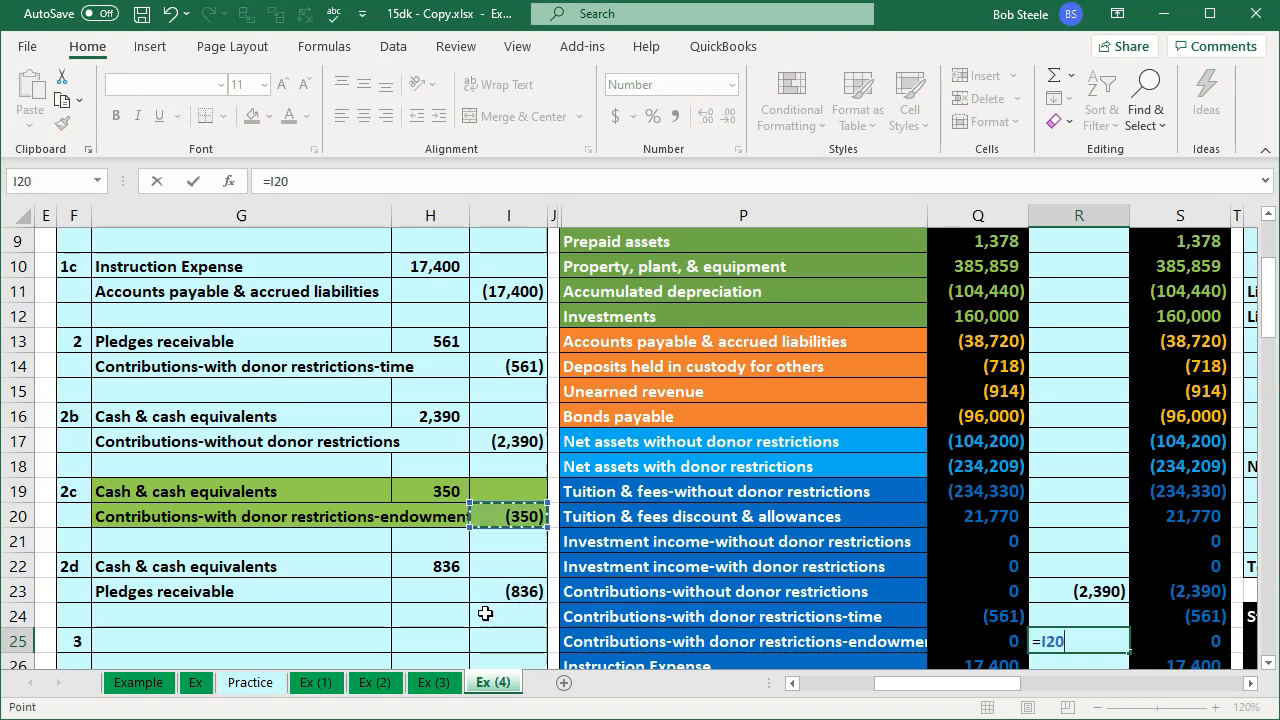
{"action": "key", "text": "Return"}
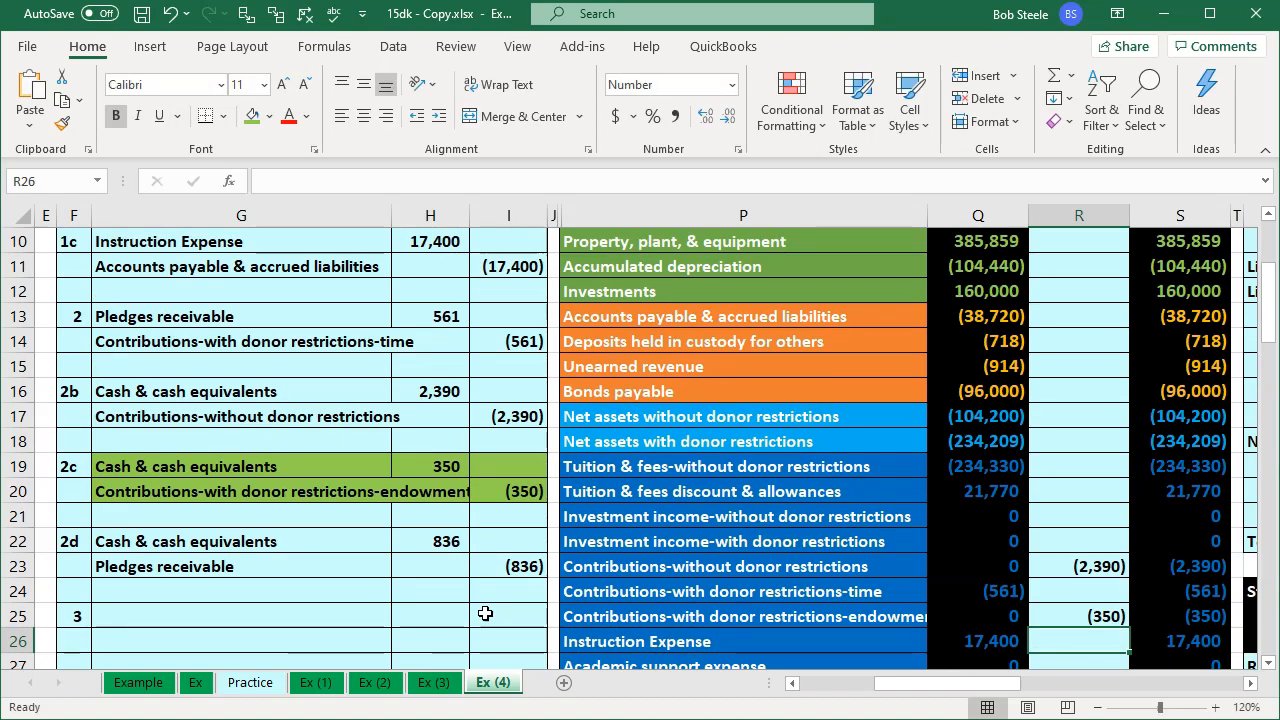
Examine how the Contributions-with donor restrictions-endowment account in row 25 feeds the Statement of Activities' With Donor Restriction column
{"action": "left_click", "coordinate": [703, 616]}
{"action": "key", "text": "Up"}
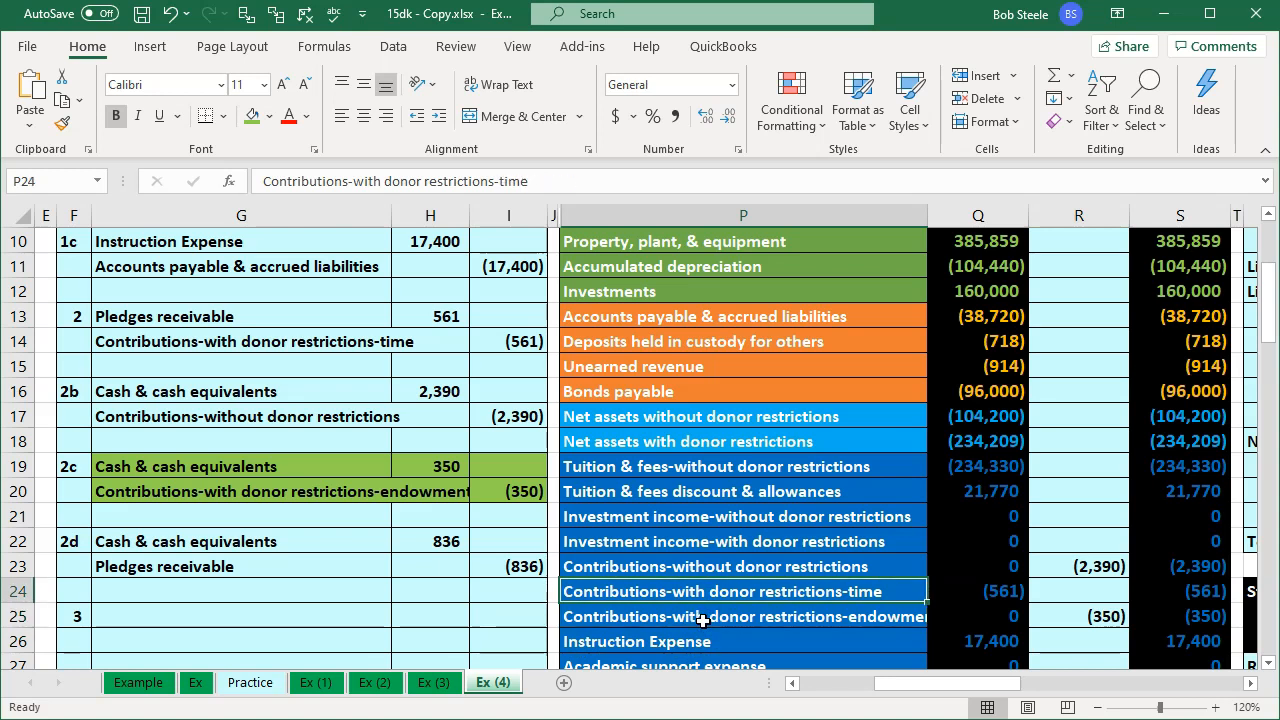
{"action": "key", "text": "Down"}
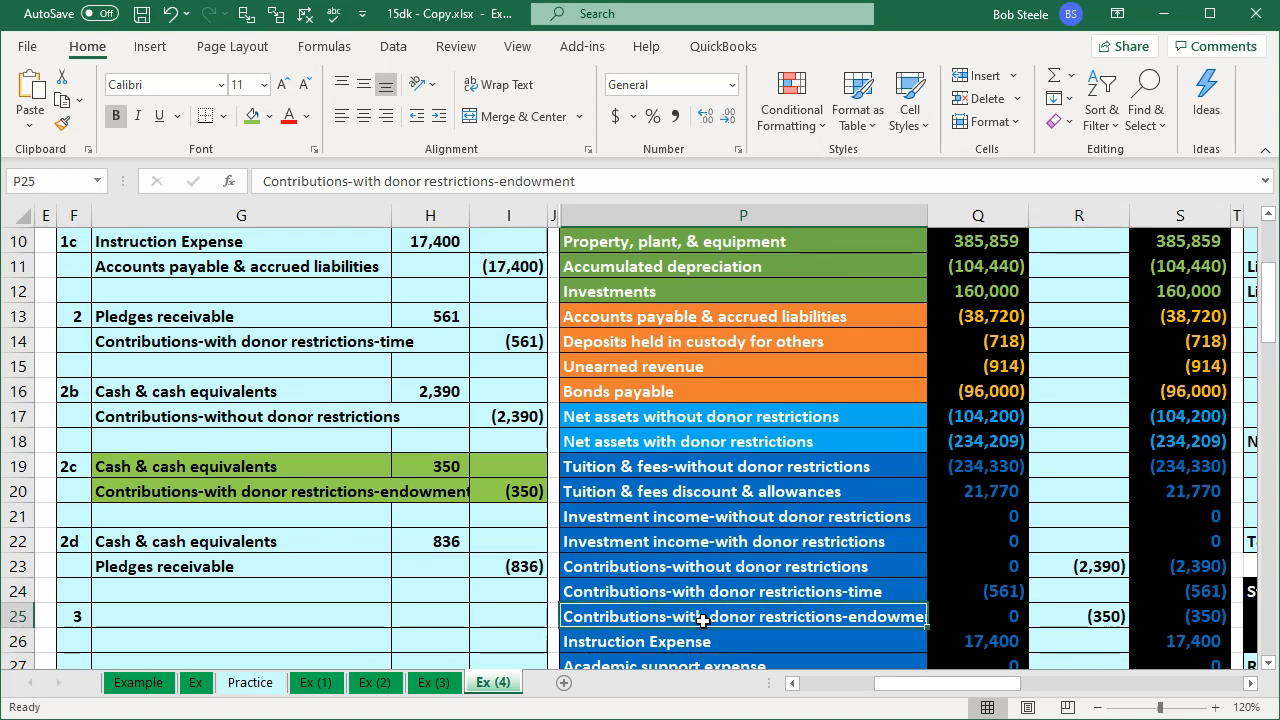
{"action": "key", "text": "Right"}
{"action": "key", "text": "Right"}
{"action": "key", "text": "Right"}
{"action": "key", "text": "Right"}
{"action": "key", "text": "Right"}
{"action": "key", "text": "Right"}
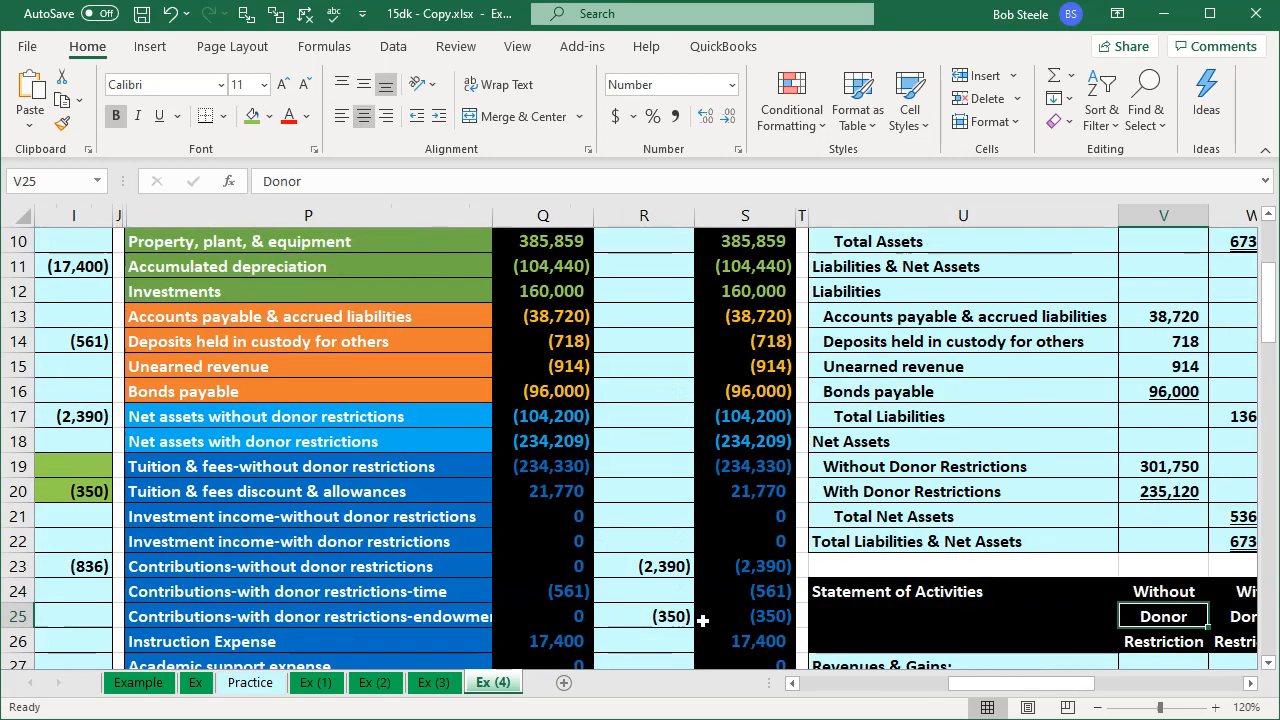
{"action": "key", "text": "Right"}
{"action": "key", "text": "Right"}
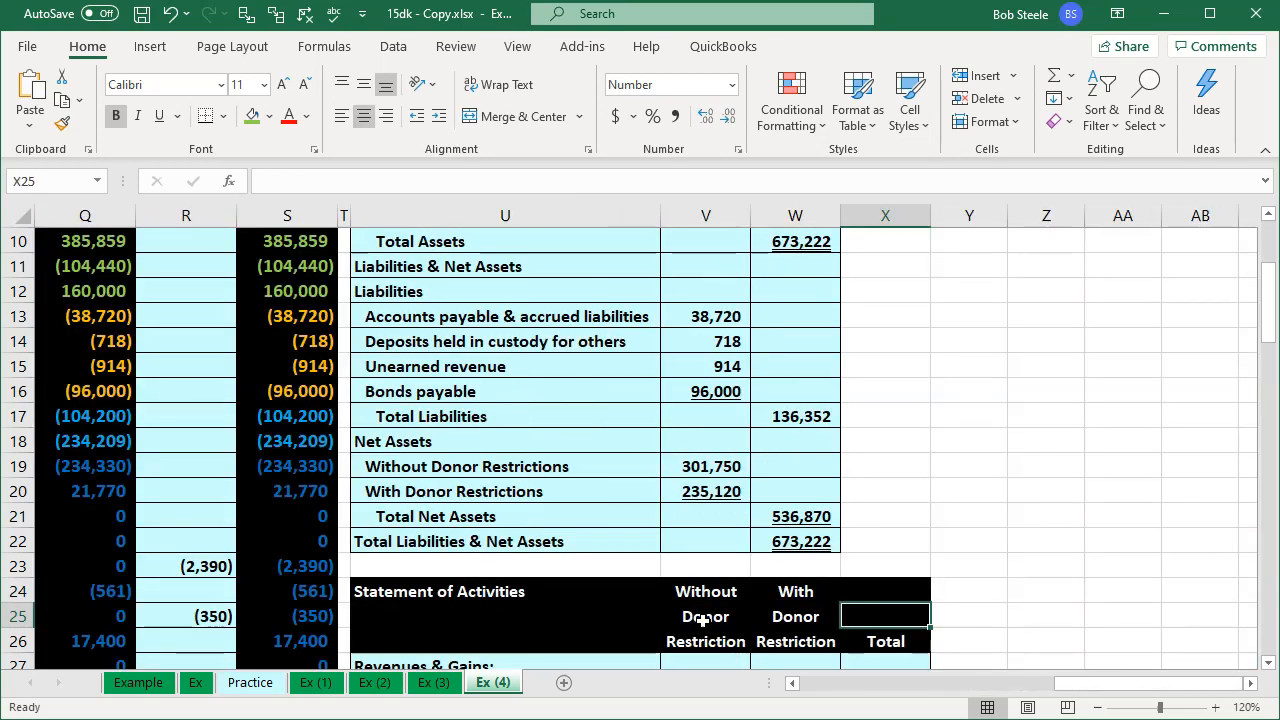
{"action": "scroll", "coordinate": [703, 620], "scroll_direction": "down", "scroll_amount": 2}
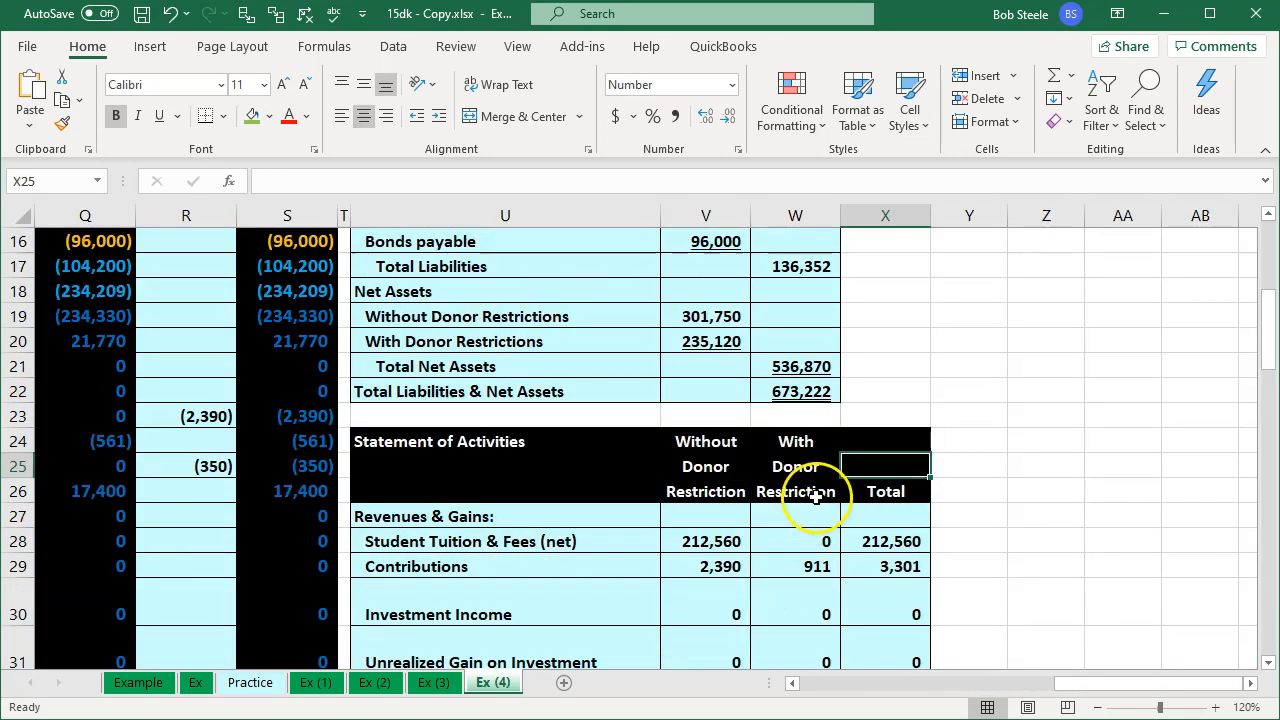
{"action": "left_click", "coordinate": [816, 497]}
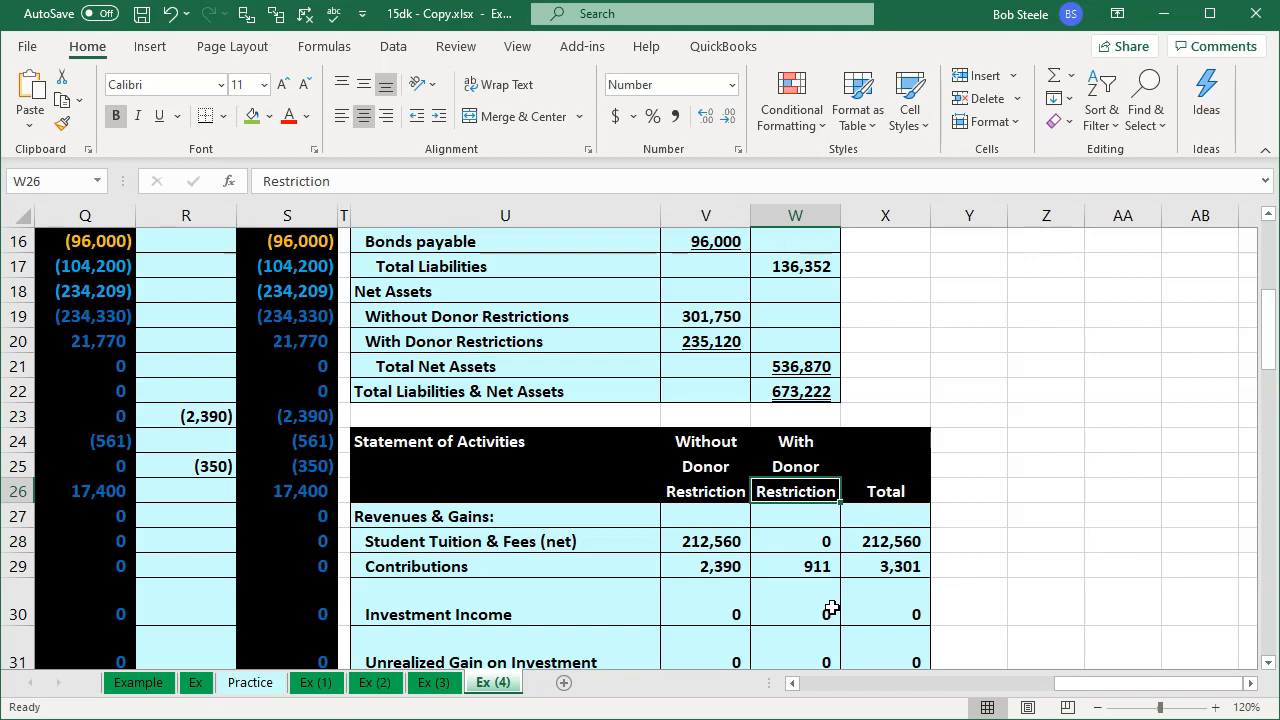
Compare the endowment contribution account name in P25 with the donor restriction headings of the Statement of Activities
{"action": "key", "text": "Up"}
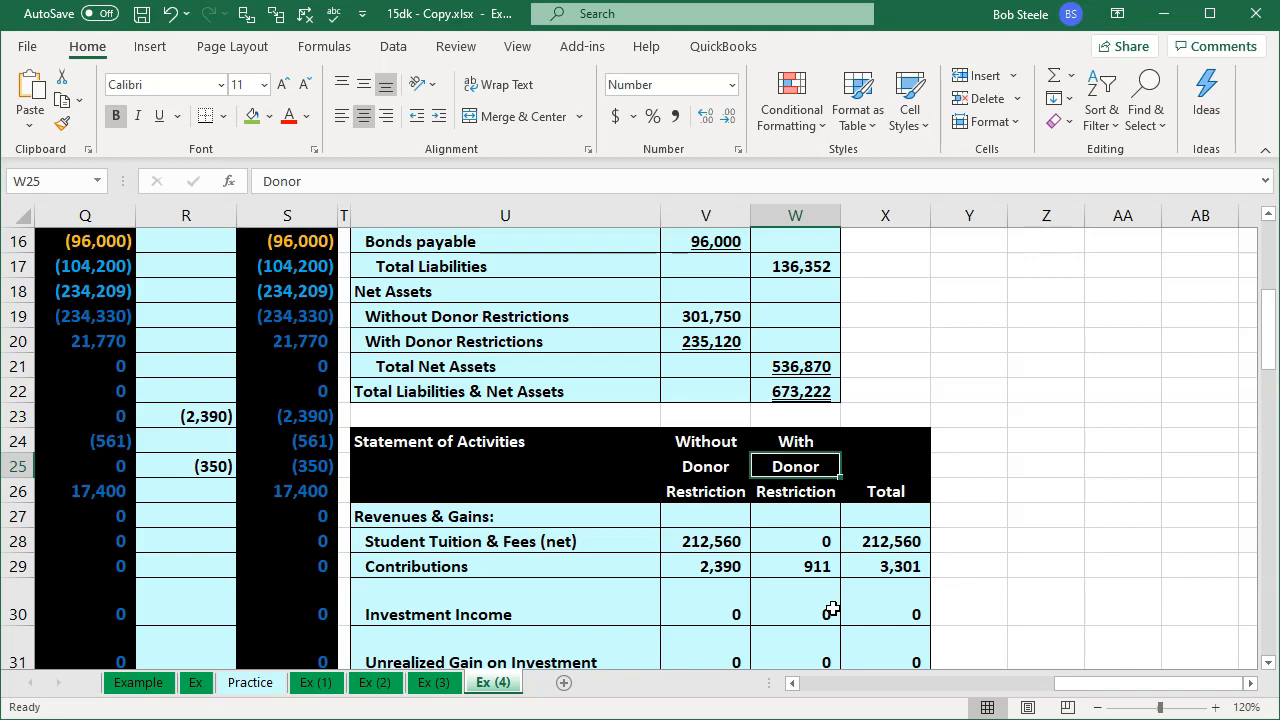
{"action": "key", "text": "Left"}
{"action": "key", "text": "Left"}
{"action": "key", "text": "Left"}
{"action": "key", "text": "Left"}
{"action": "key", "text": "Left"}
{"action": "key", "text": "Left"}
{"action": "key", "text": "Left"}
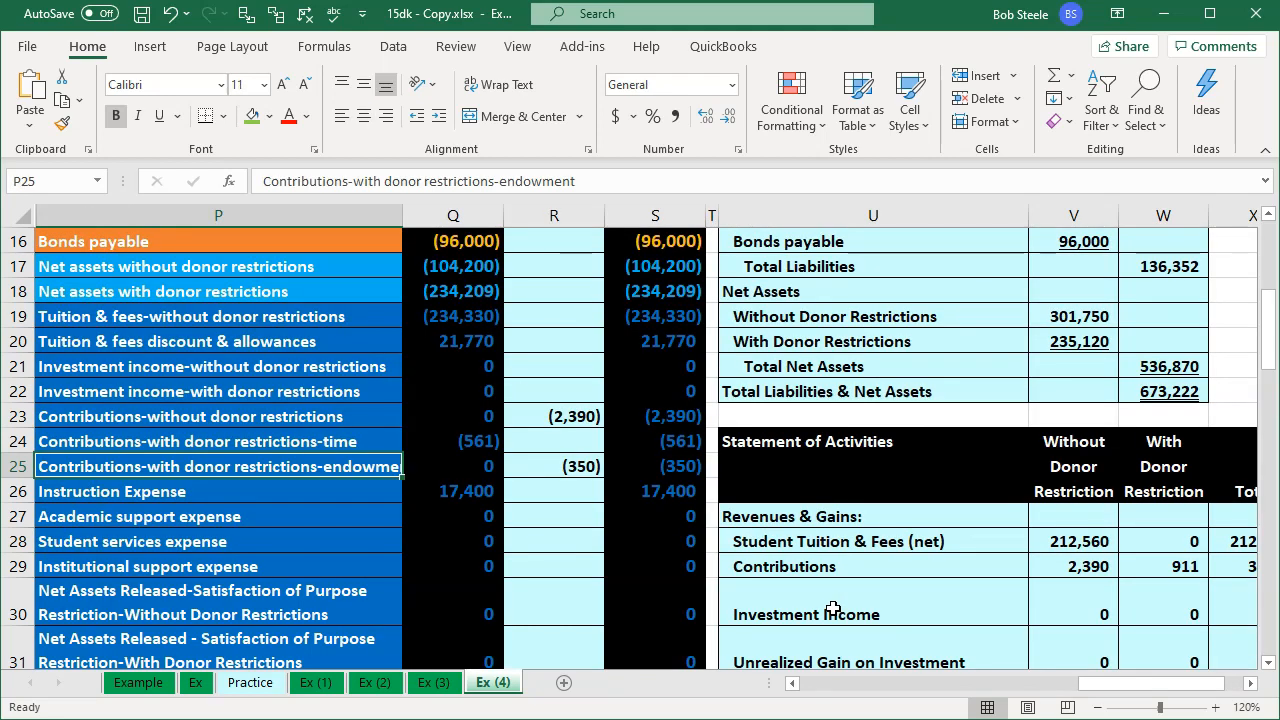
{"action": "key", "text": "Right"}
{"action": "key", "text": "Right"}
{"action": "key", "text": "Right"}
{"action": "key", "text": "Right"}
{"action": "key", "text": "Right"}
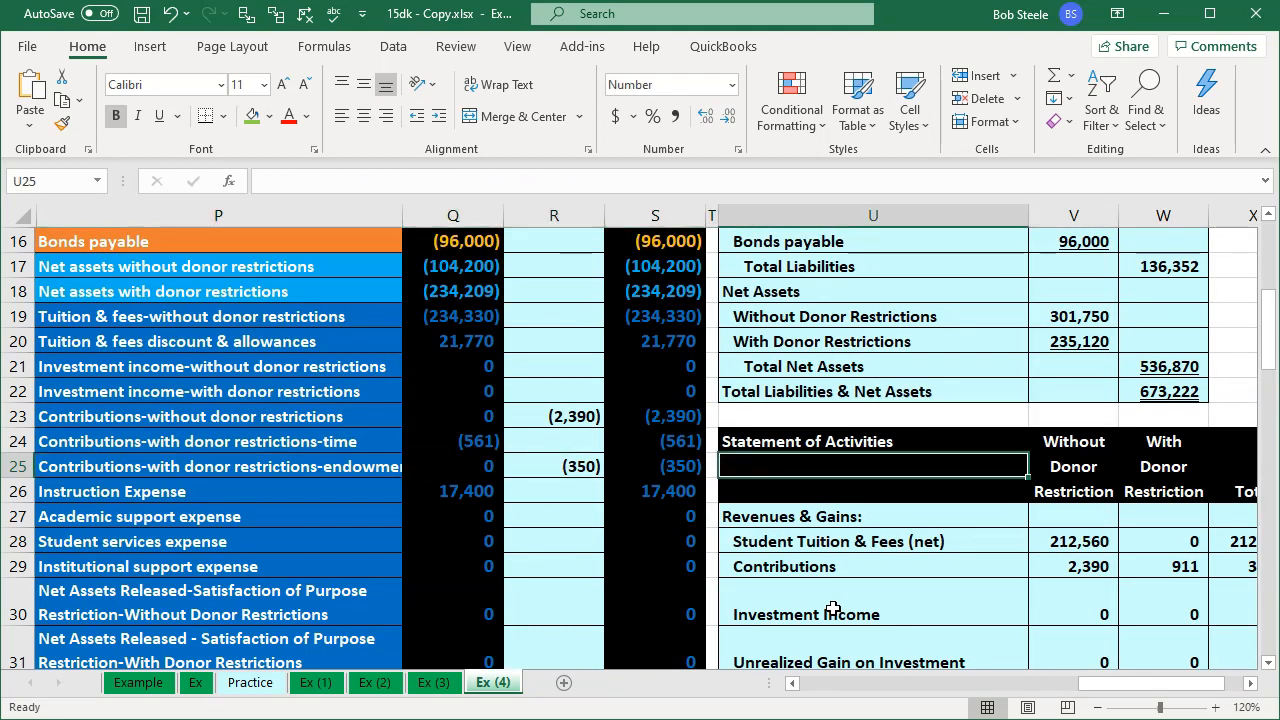
{"action": "key", "text": "Right"}
{"action": "key", "text": "Right"}
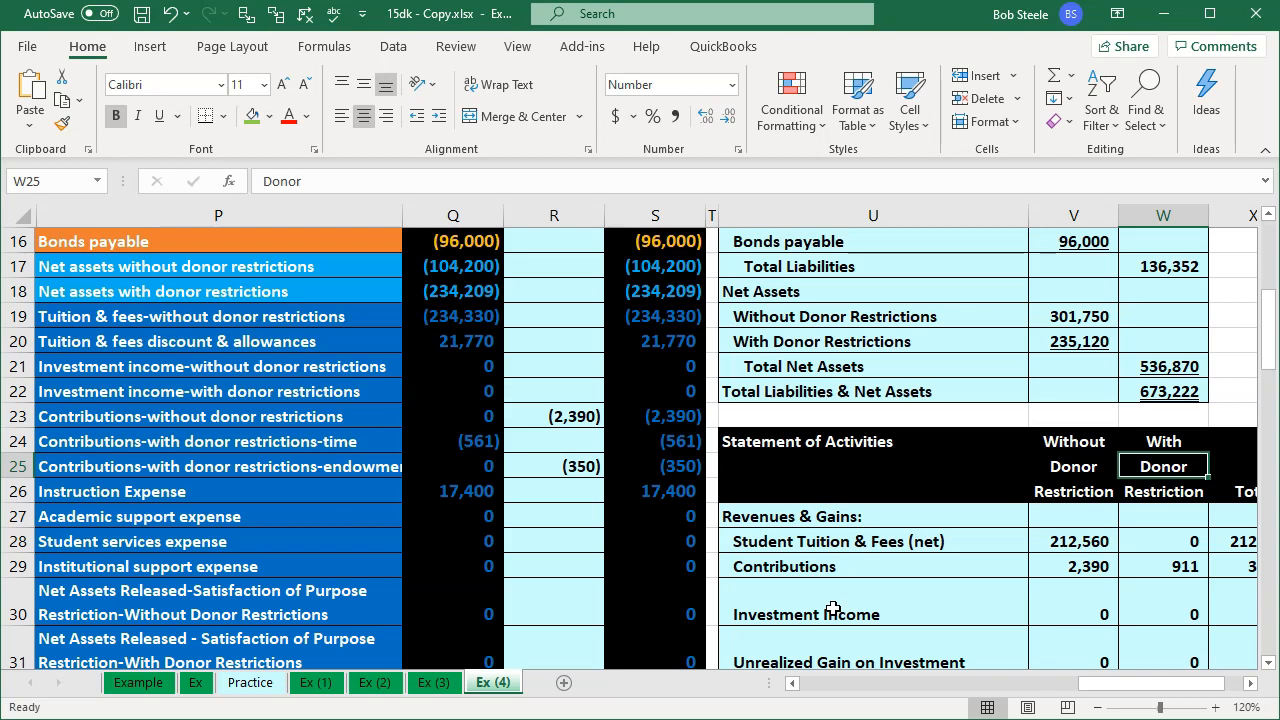
Review the endowment contribution's amounts across trial balance row 25 and return to the journal entries in column F
{"action": "key", "text": "Left"}
{"action": "key", "text": "Left"}
{"action": "key", "text": "Left"}
{"action": "key", "text": "Left"}
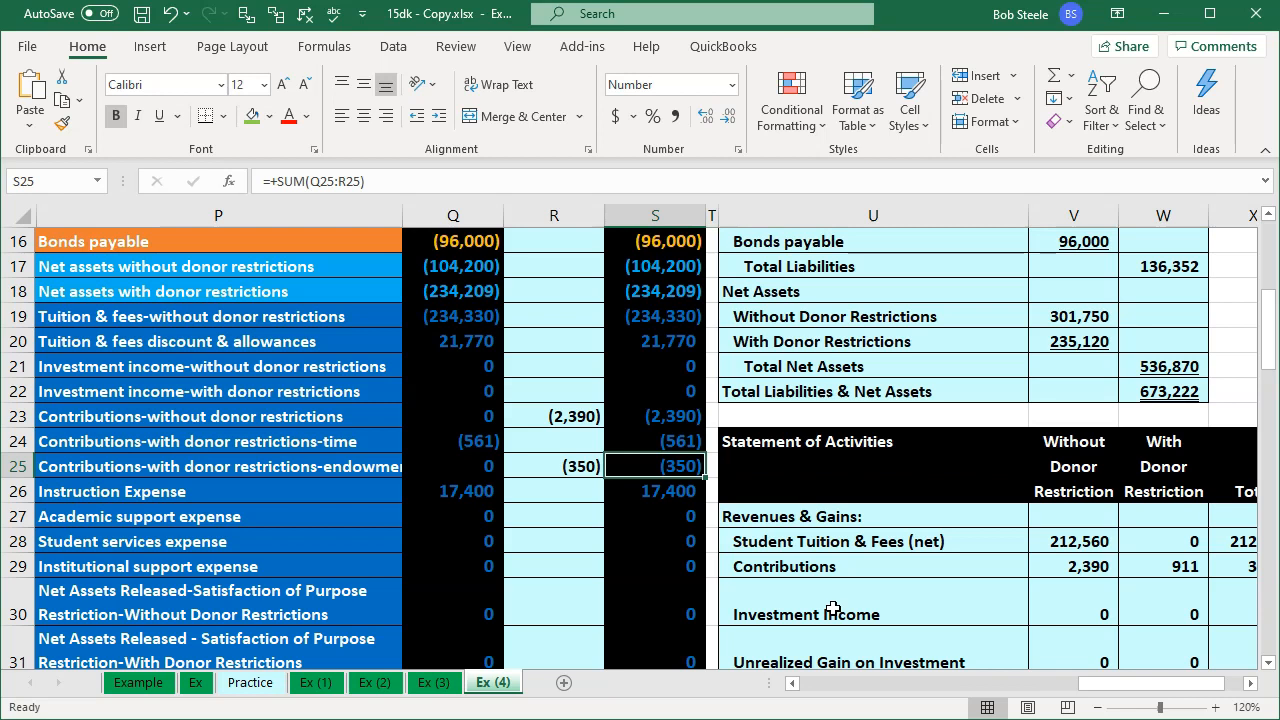
{"action": "key", "text": "Left"}
{"action": "key", "text": "Left"}
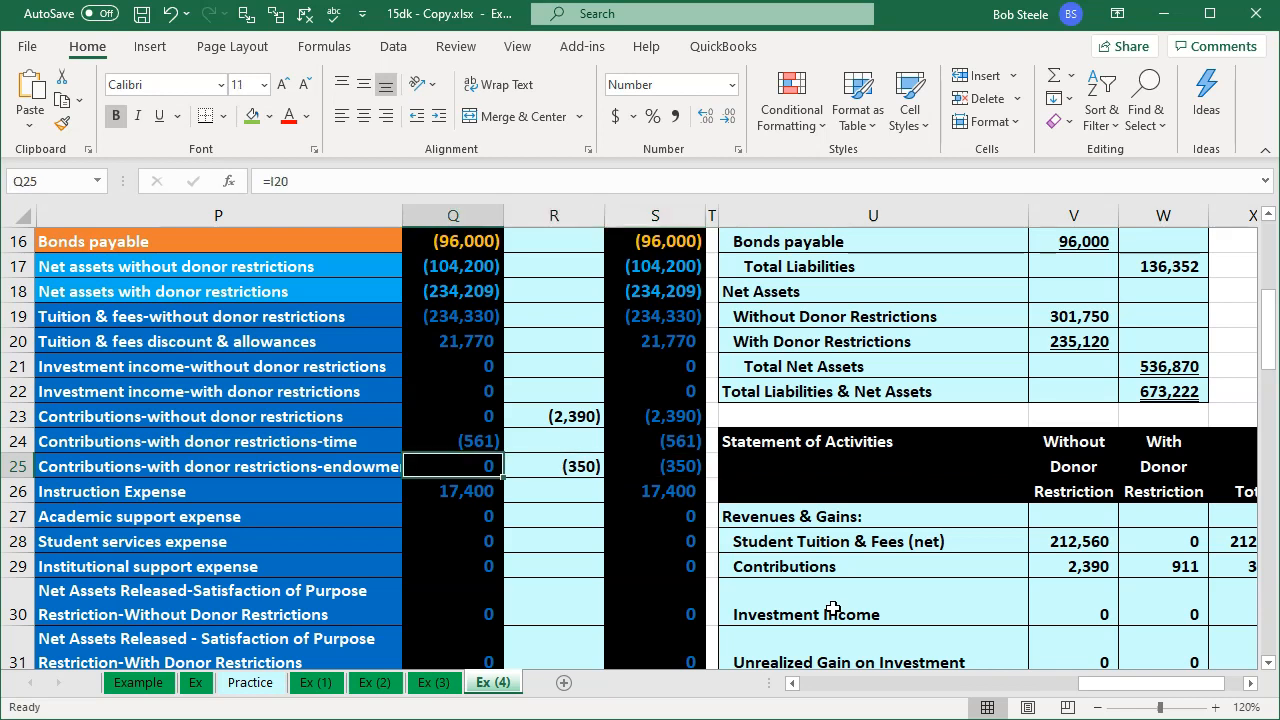
{"action": "key", "text": "Left"}
{"action": "key", "text": "Up"}
{"action": "key", "text": "Down"}
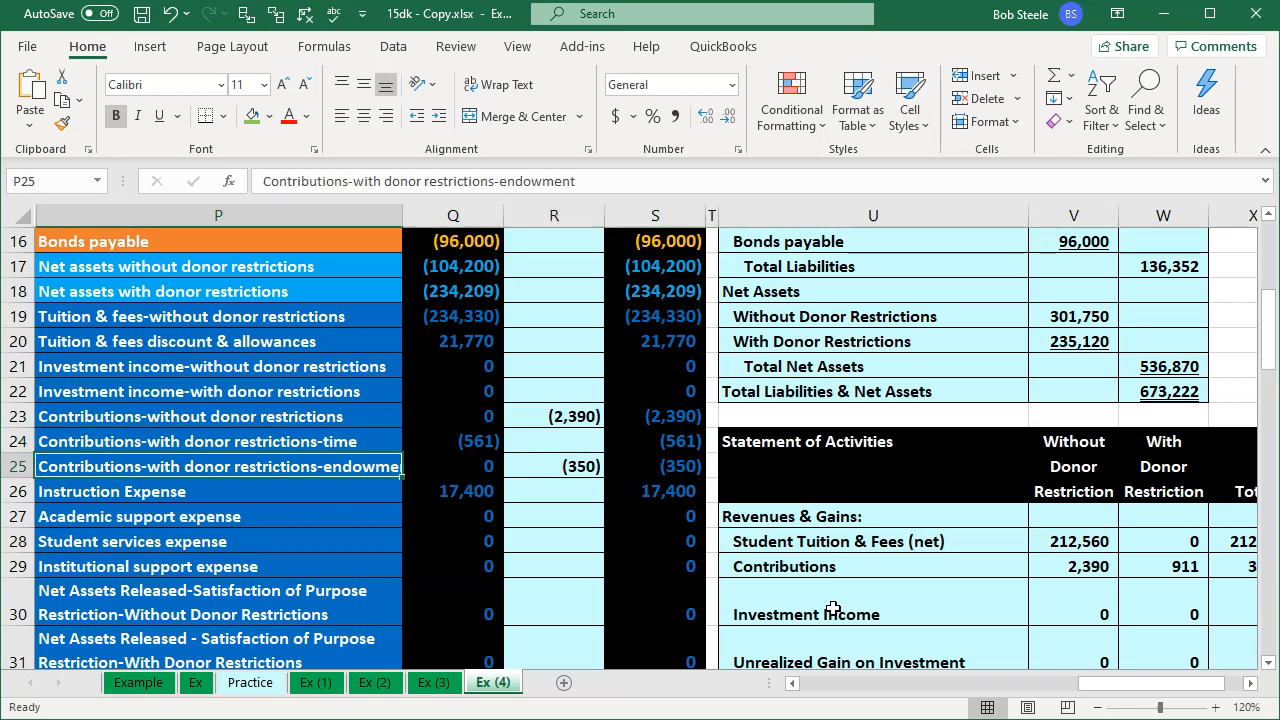
{"action": "key", "text": "Left"}
{"action": "key", "text": "Left"}
{"action": "key", "text": "Left"}
{"action": "key", "text": "Left"}
{"action": "key", "text": "Left"}
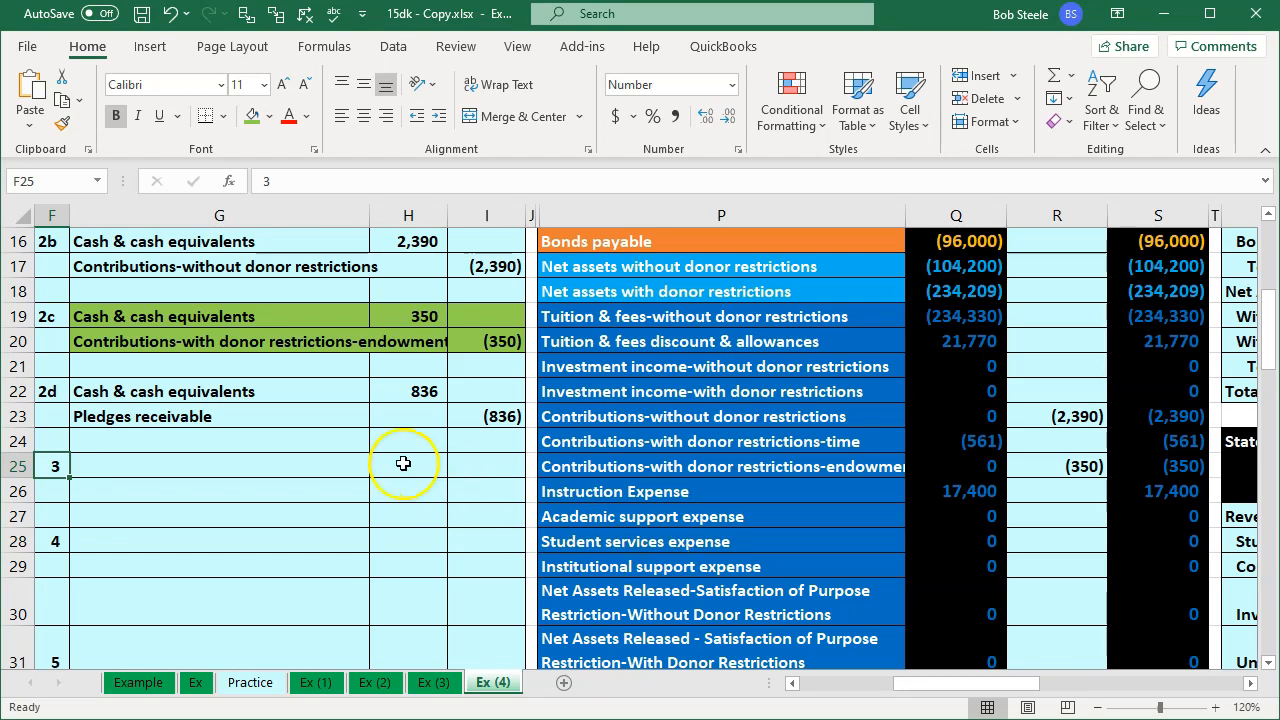
Switch to QuickBooks, start a new sales receipt from the Home page and quick-add Donor Endowment as its customer
{"action": "key", "text": "alt+Tab"}
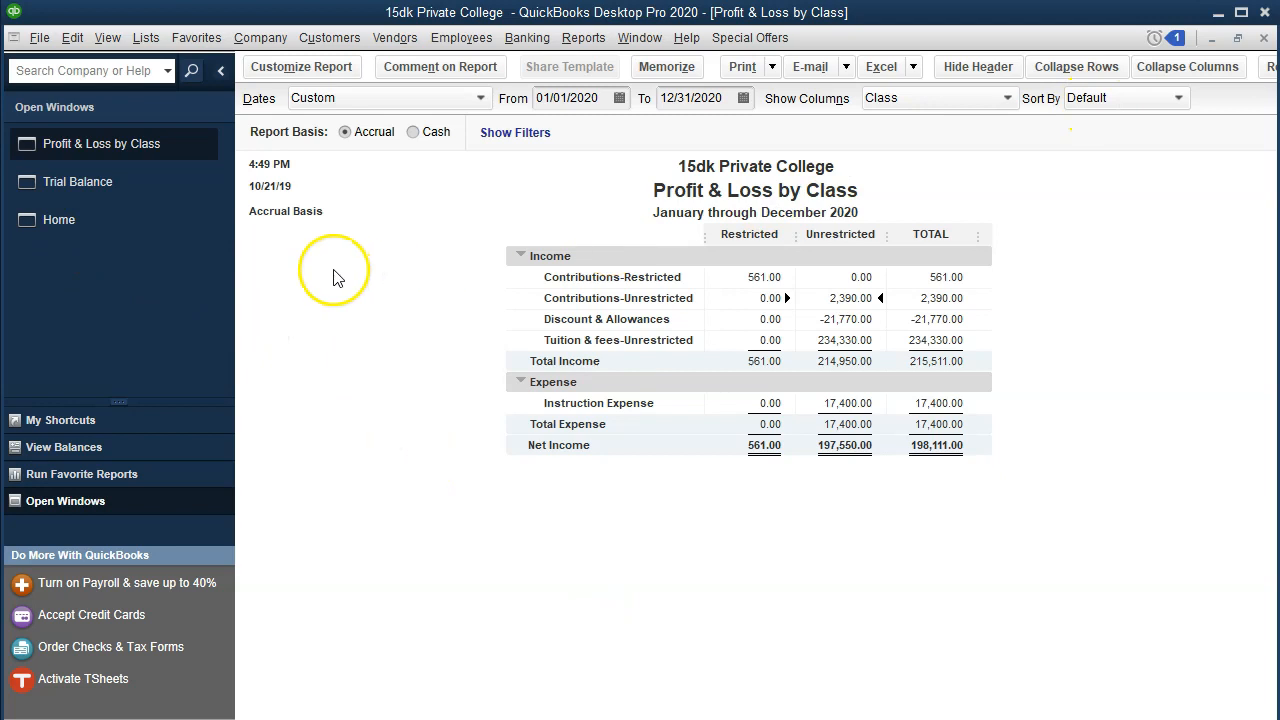
{"action": "left_click", "coordinate": [112, 221]}
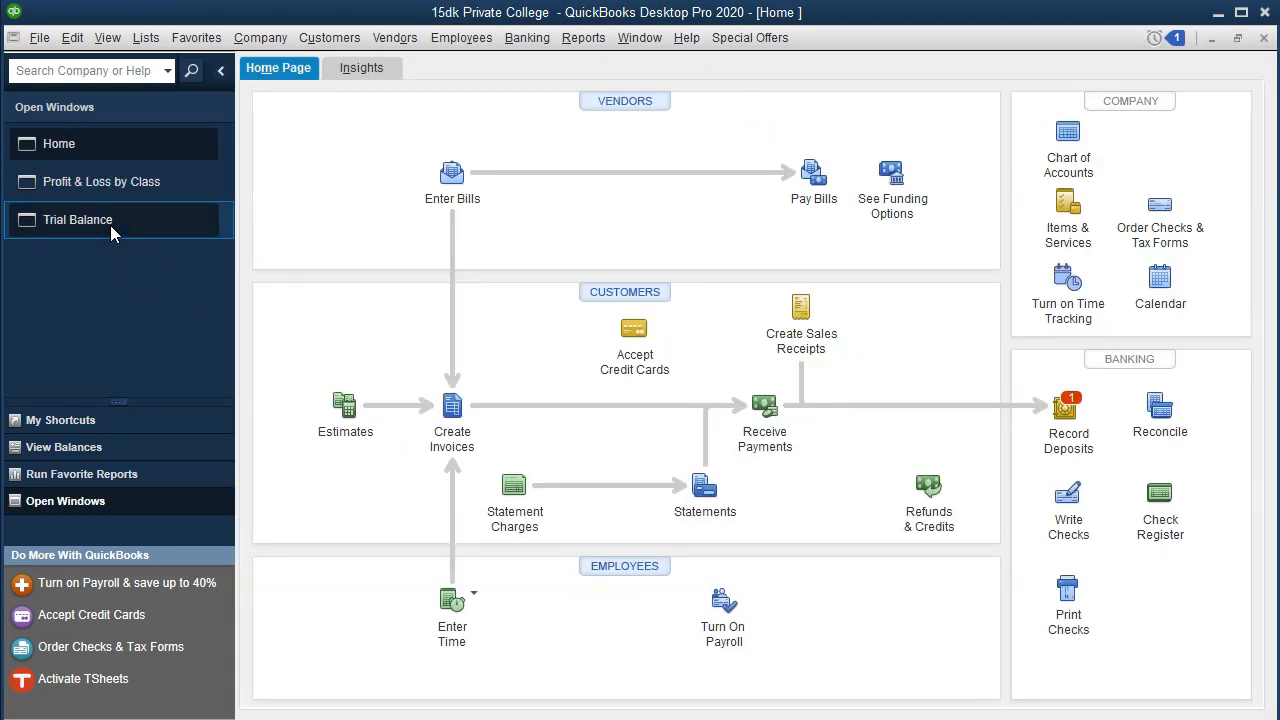
{"action": "key", "text": "alt+Tab"}
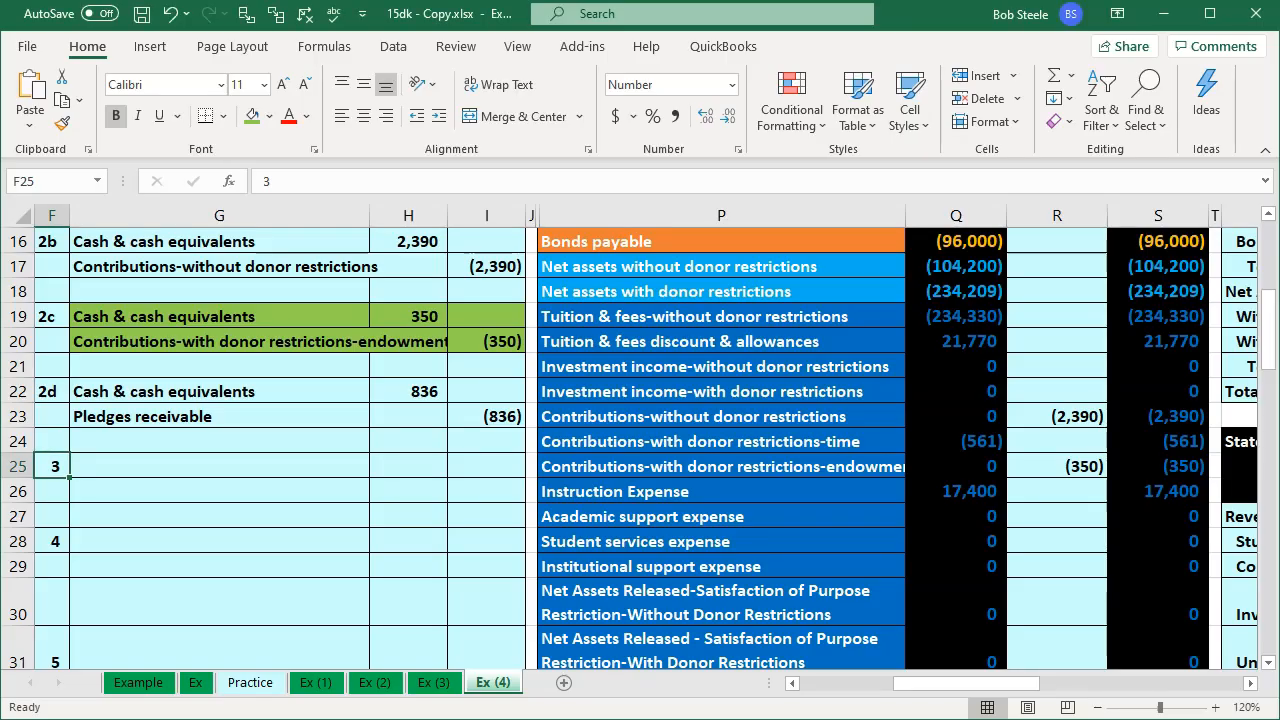
{"action": "key", "text": "alt+Tab"}
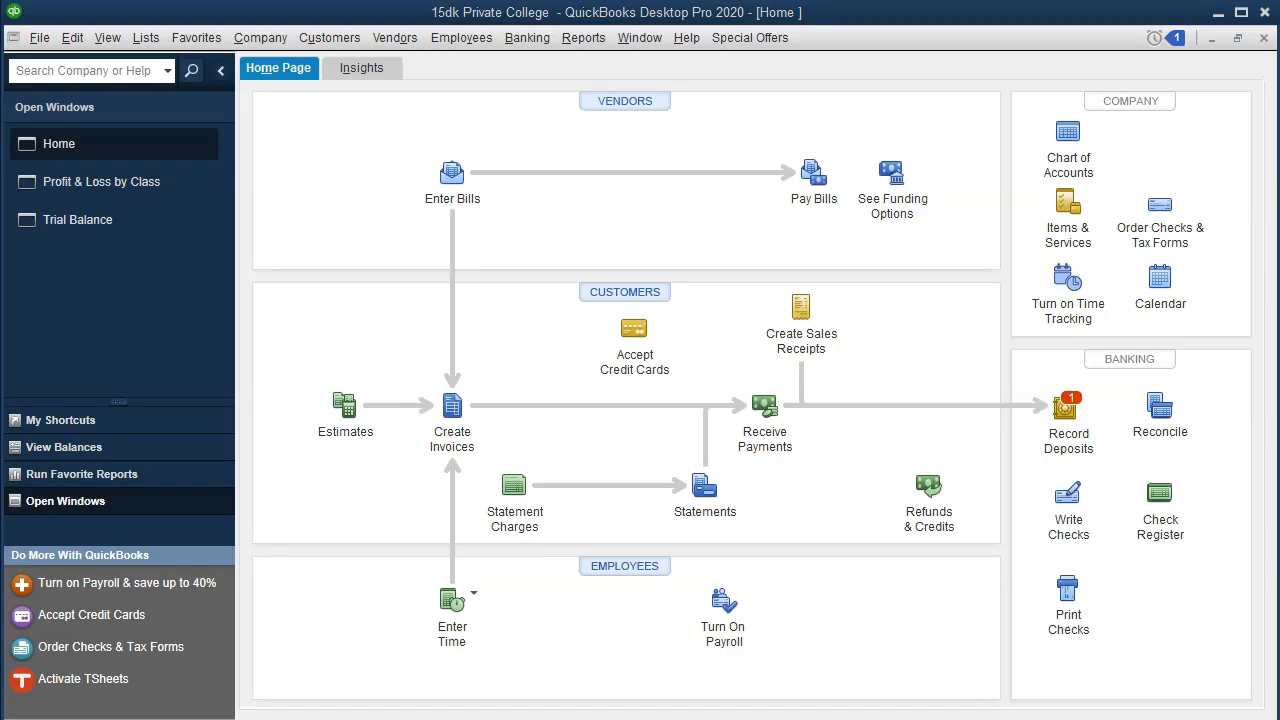
{"action": "left_click", "coordinate": [810, 338]}
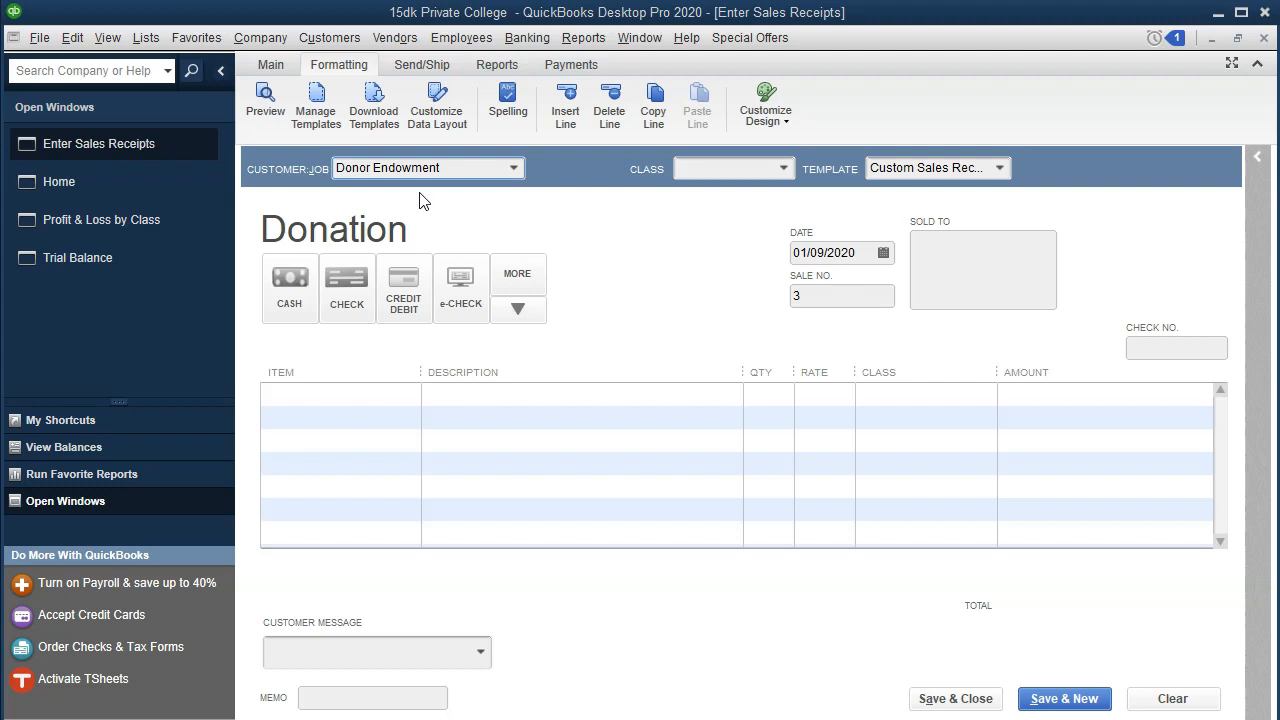
{"action": "left_click", "coordinate": [513, 168]}
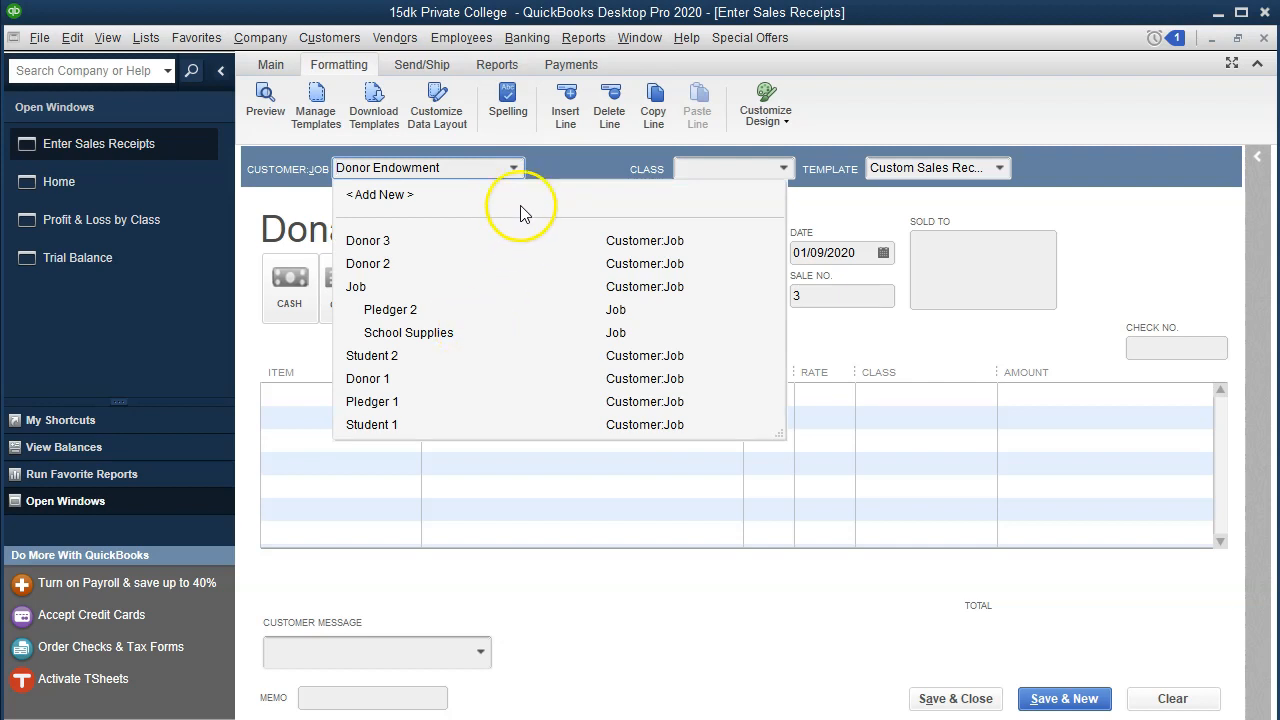
{"action": "left_click", "coordinate": [563, 165]}
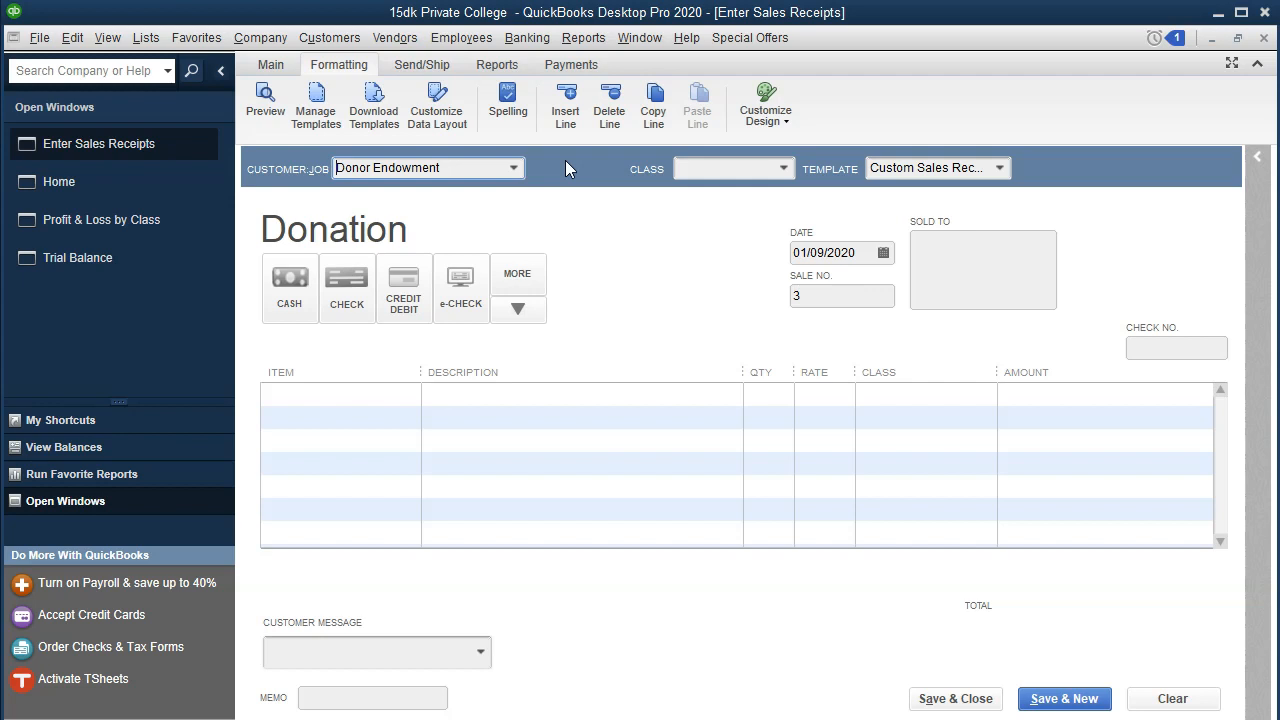
{"action": "key", "text": "Tab"}
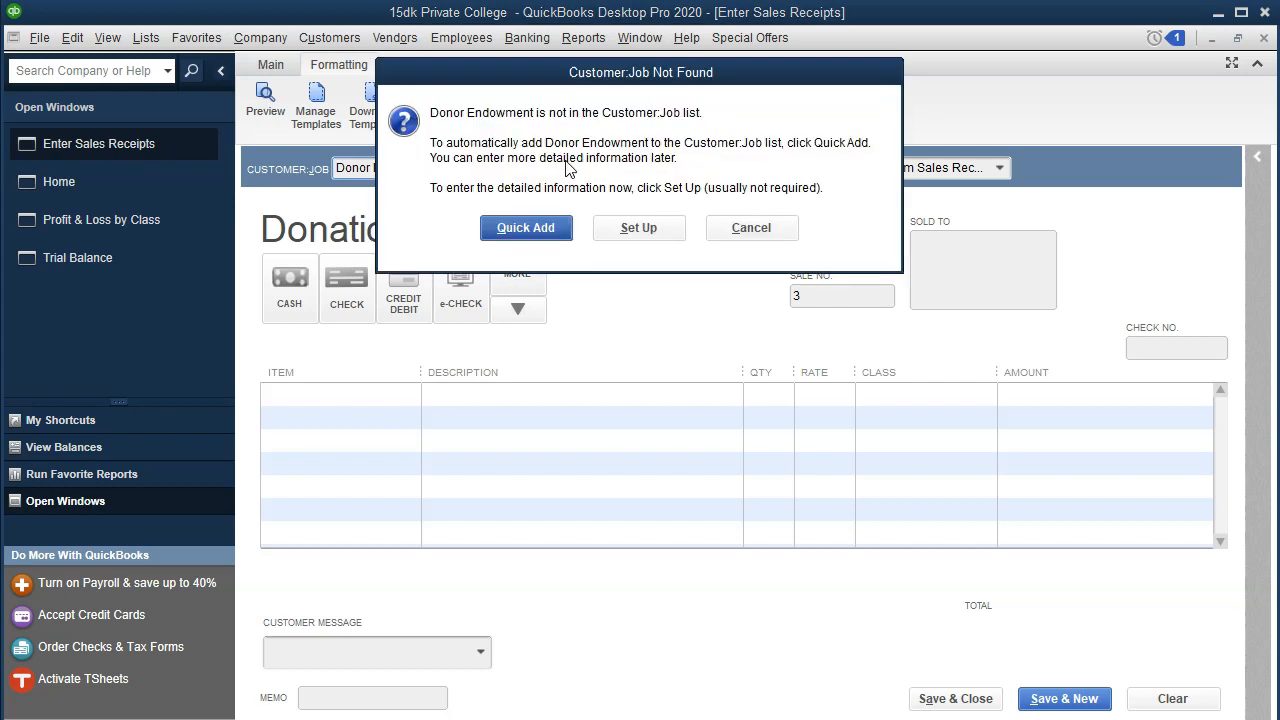
{"action": "left_click", "coordinate": [522, 231]}
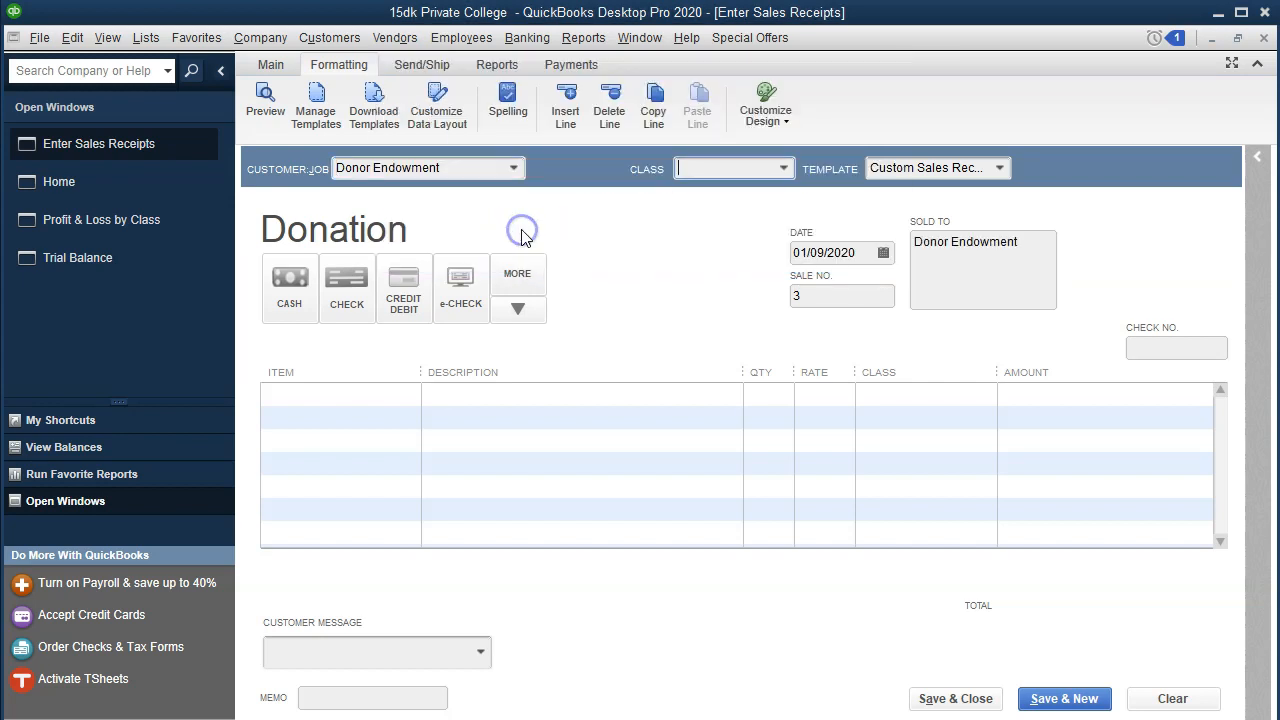
Assign the Restricted class to the donation receipt and date it 01/12/2020
{"action": "left_click", "coordinate": [785, 168]}
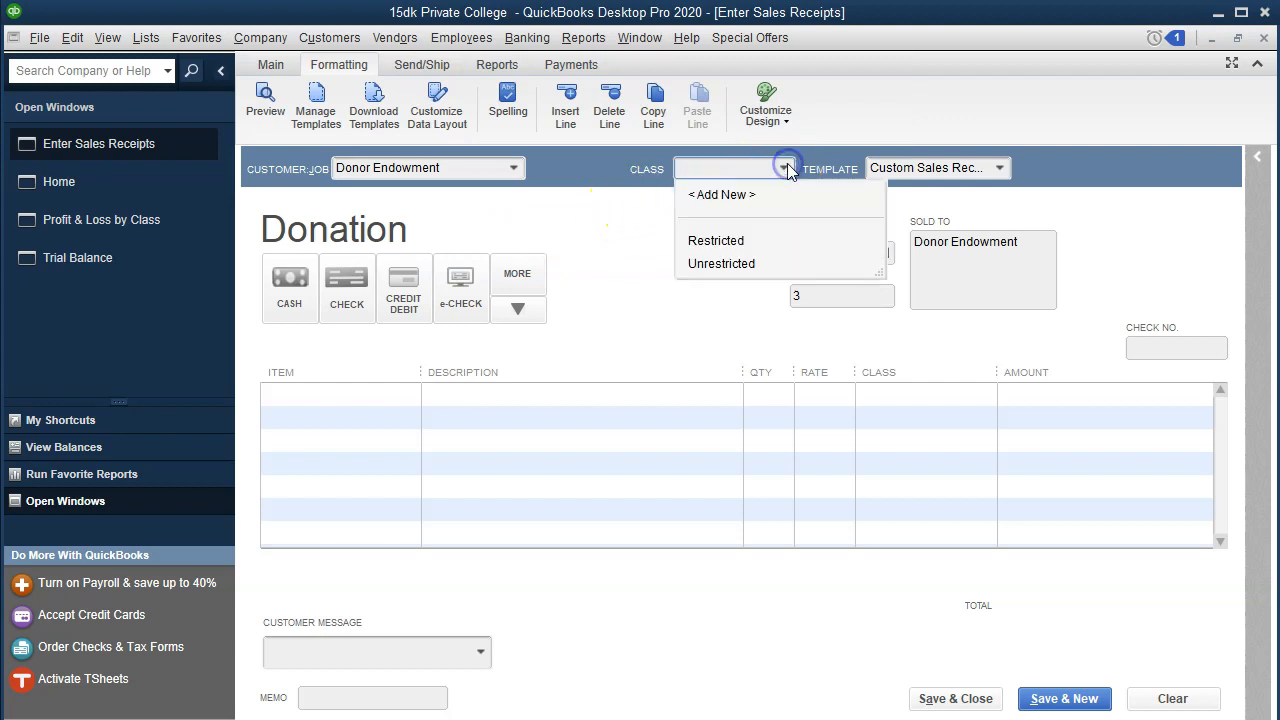
{"action": "left_click", "coordinate": [729, 243]}
{"action": "key", "text": "Tab"}
{"action": "key", "text": "Tab"}
{"action": "key", "text": "Tab"}
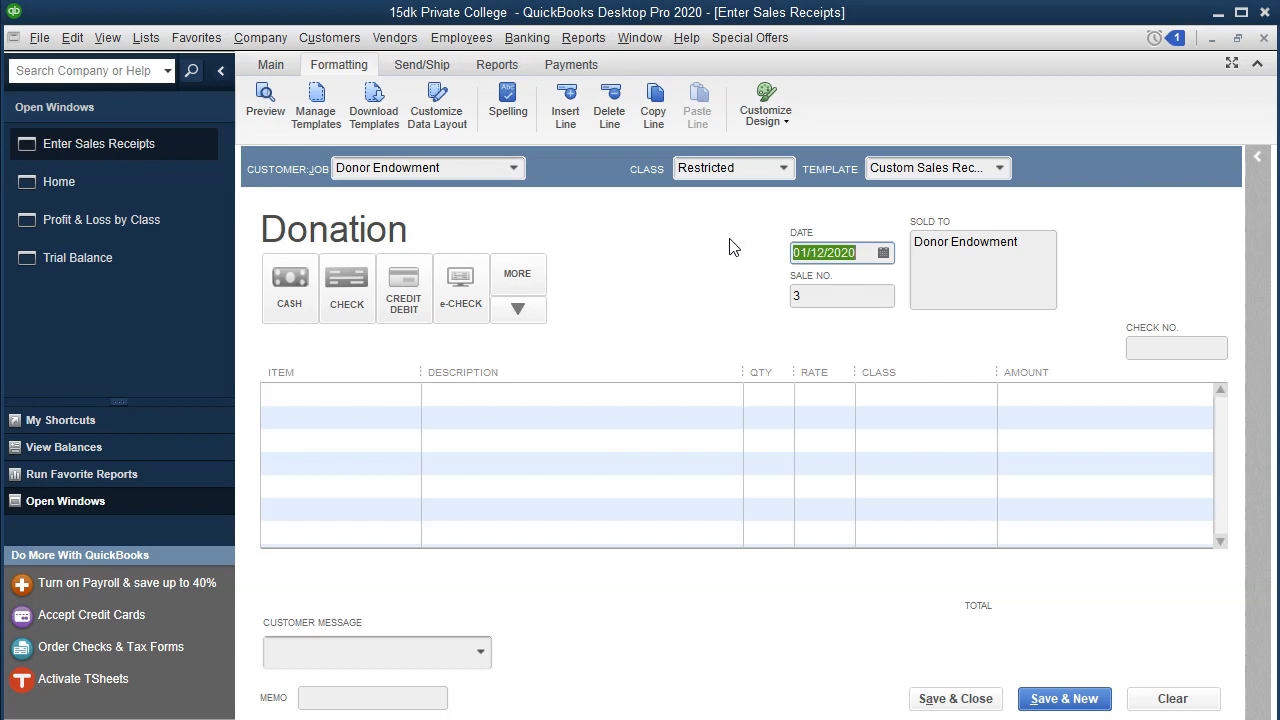
{"action": "key", "text": "Tab"}
{"action": "key", "text": "Tab"}
{"action": "key", "text": "Tab"}
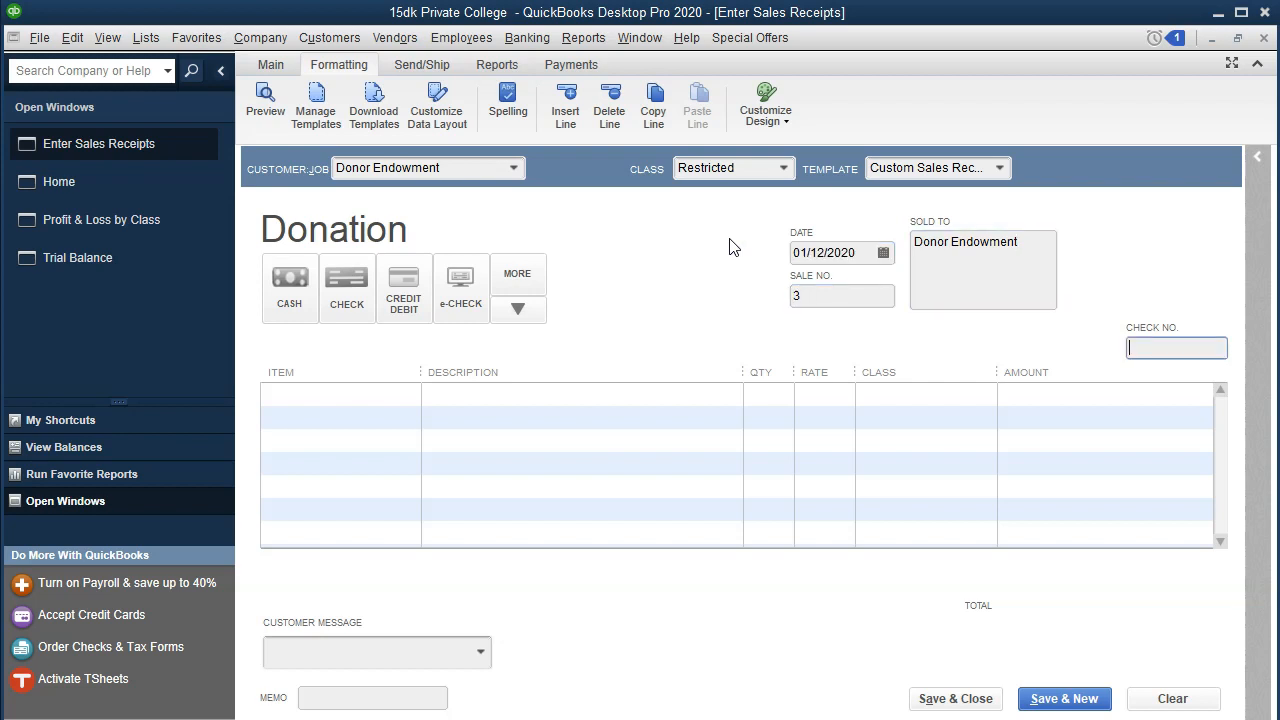
Choose Donation-Restricted as the item on the receipt's first line, leaving its description and quantity blank
{"action": "left_click", "coordinate": [467, 396]}
{"action": "left_click", "coordinate": [410, 394]}
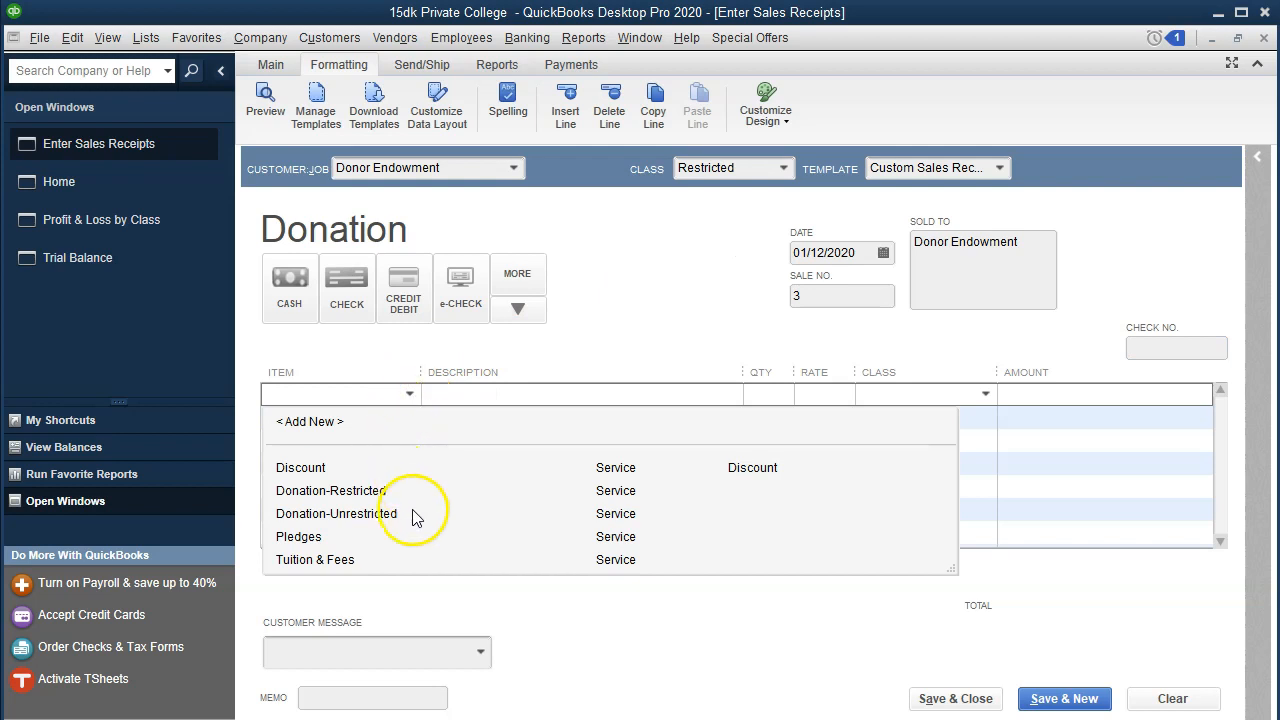
{"action": "left_click", "coordinate": [370, 492]}
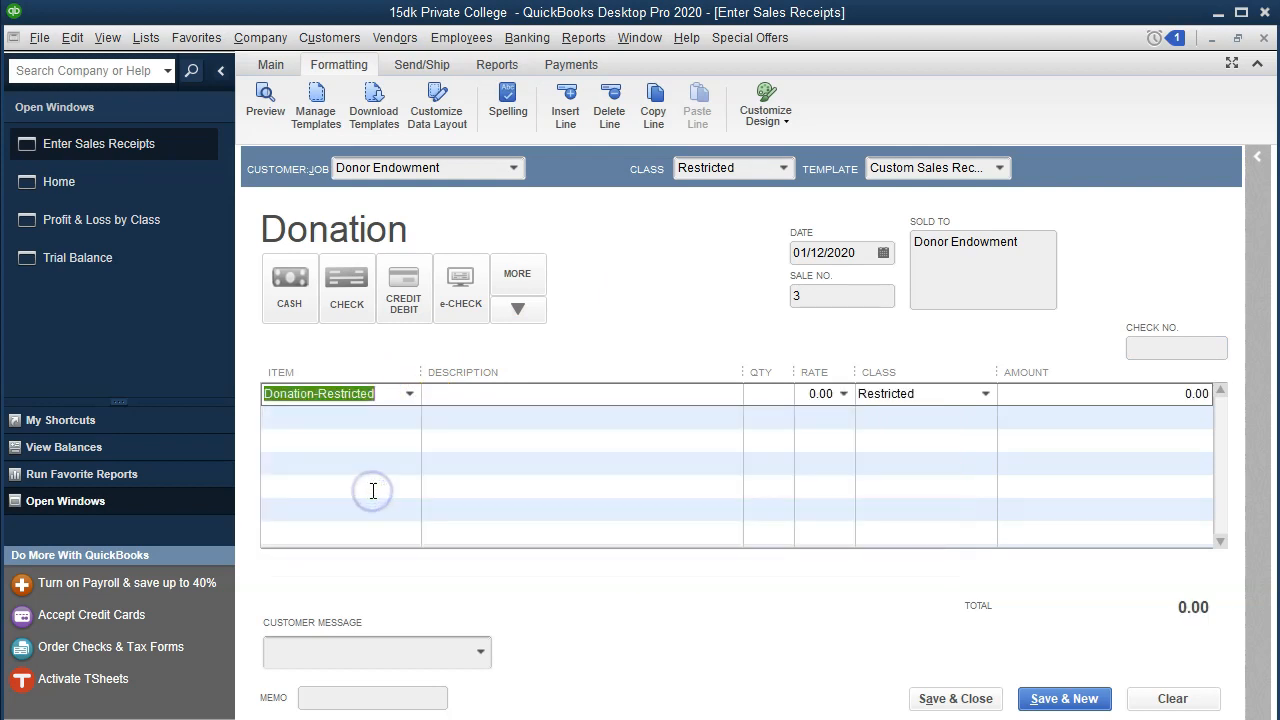
{"action": "key", "text": "Tab"}
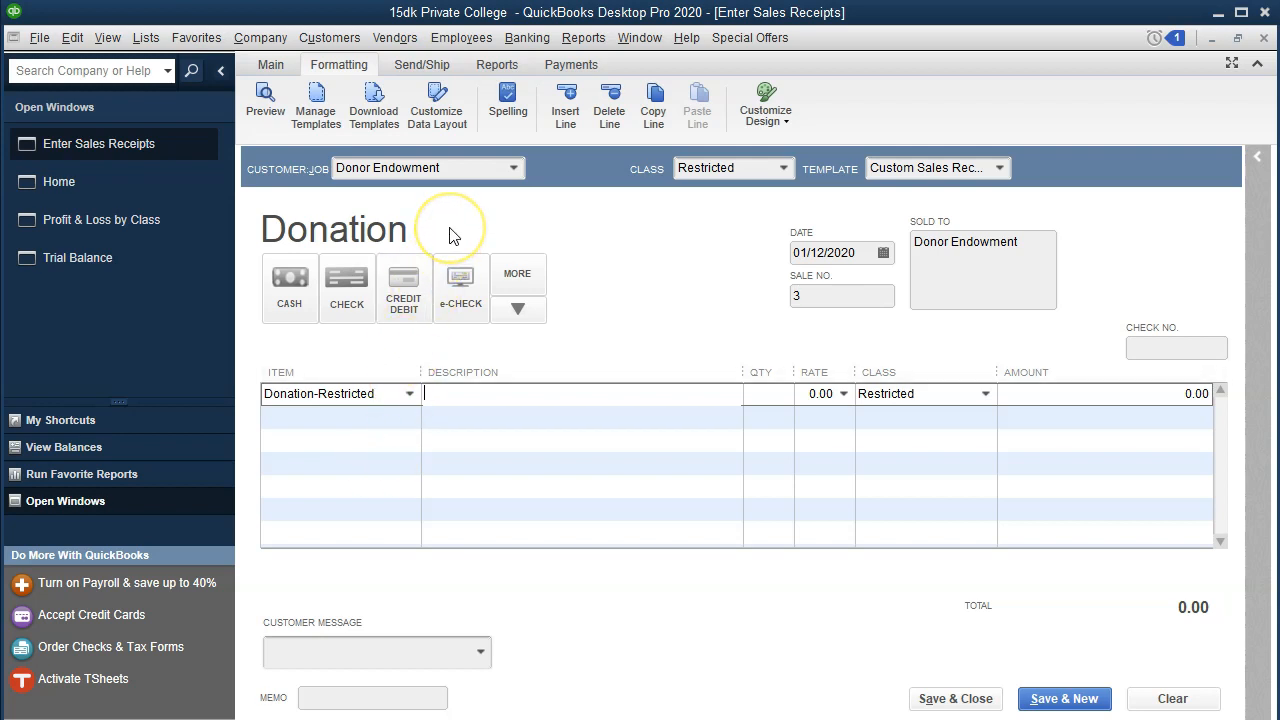
{"action": "key", "text": "Tab"}
{"action": "key", "text": "Tab"}
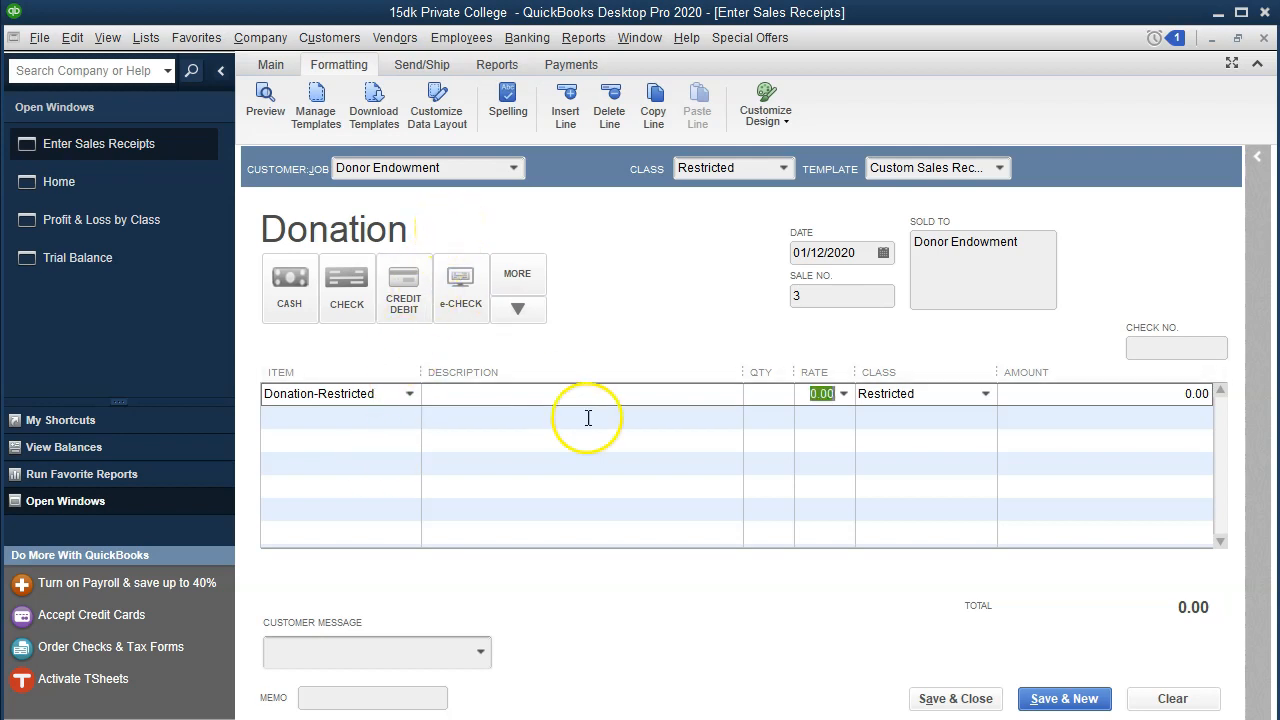
Set the donation line's rate to 350, matching Excel entry 2c, and save and close the receipt, accepting the future date
{"action": "key", "text": "alt+Tab"}
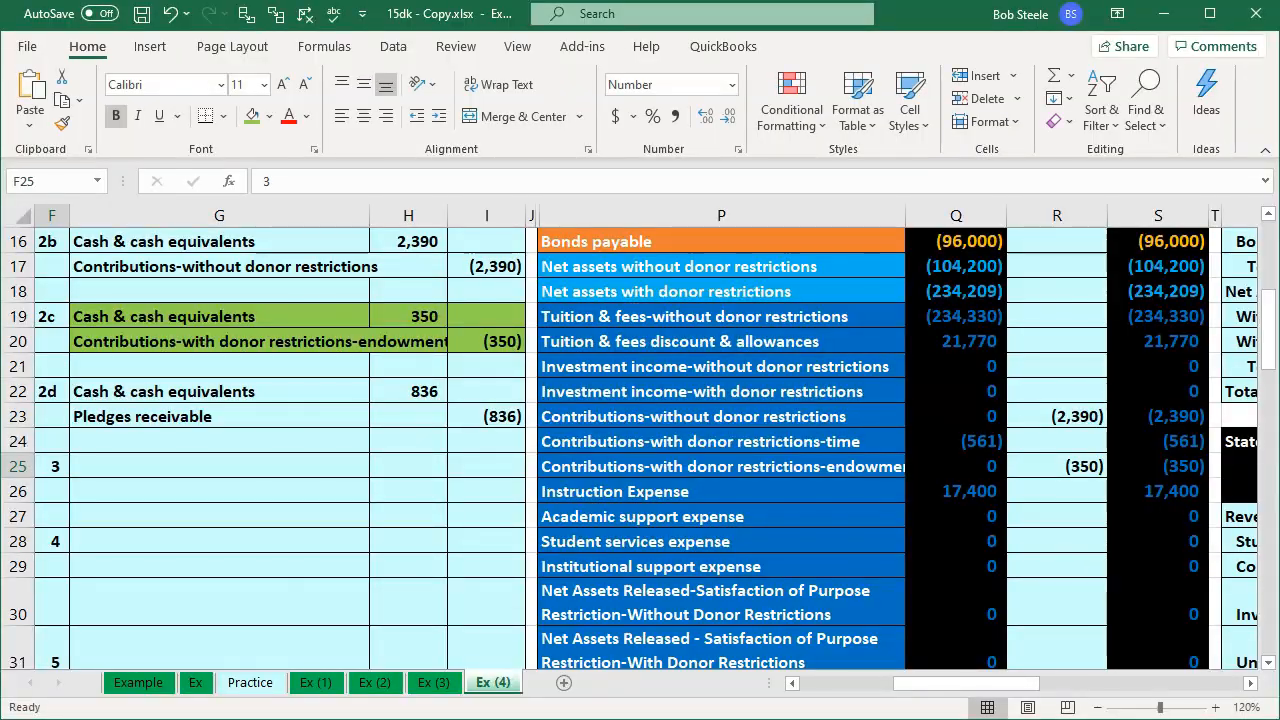
{"action": "key", "text": "alt+Tab"}
{"action": "double_click", "coordinate": [810, 393]}
{"action": "type", "text": "350"}
{"action": "key", "text": "Tab"}
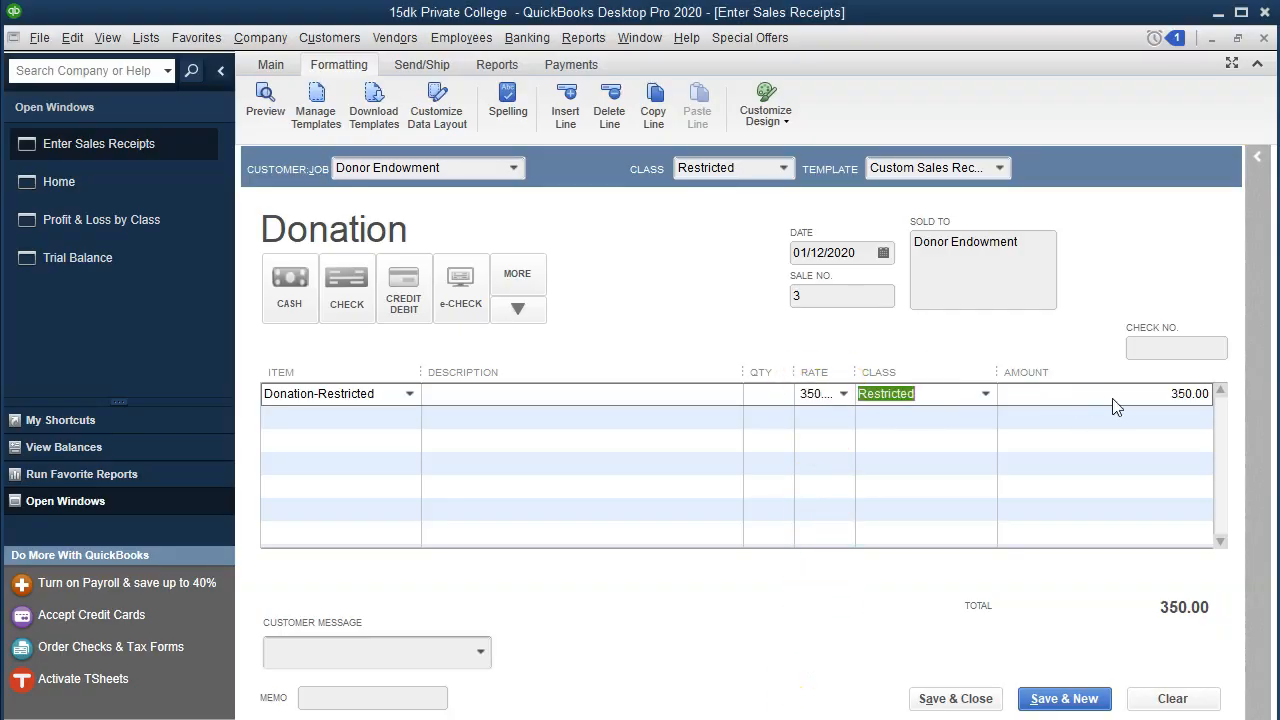
{"action": "double_click", "coordinate": [1114, 398]}
{"action": "key", "text": "Tab"}
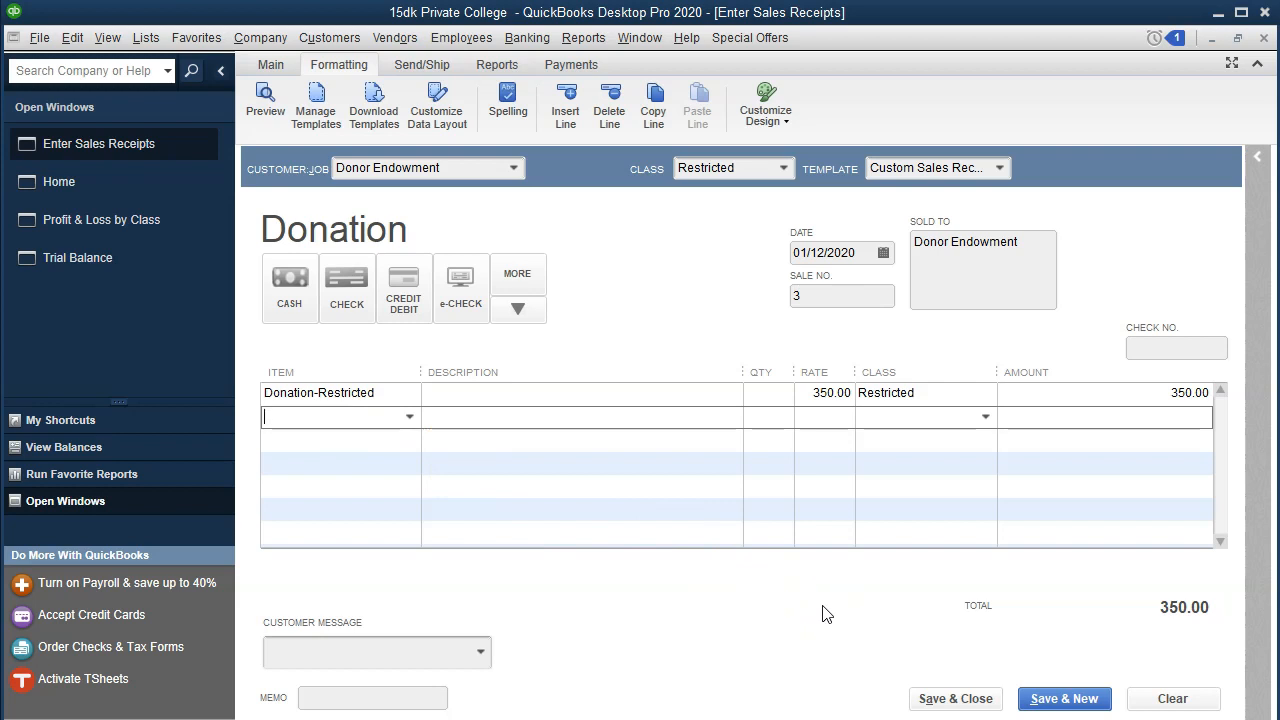
{"action": "left_click", "coordinate": [948, 699]}
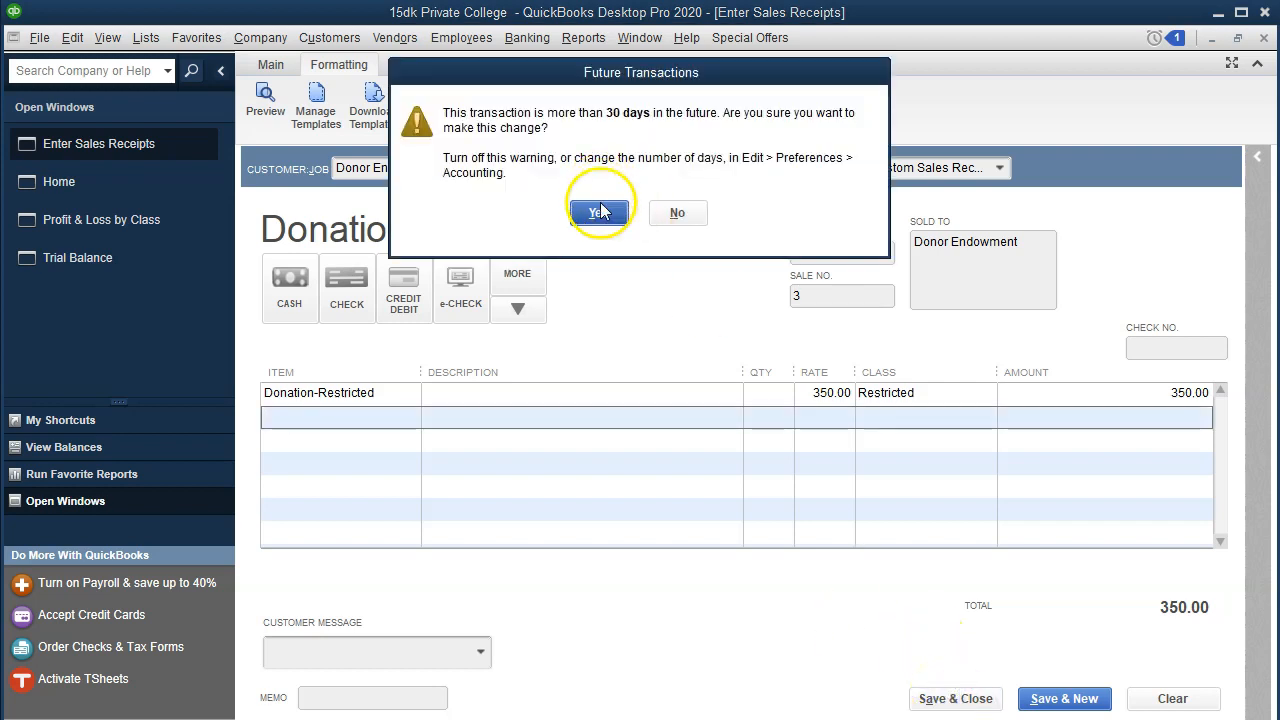
{"action": "left_click", "coordinate": [600, 210]}
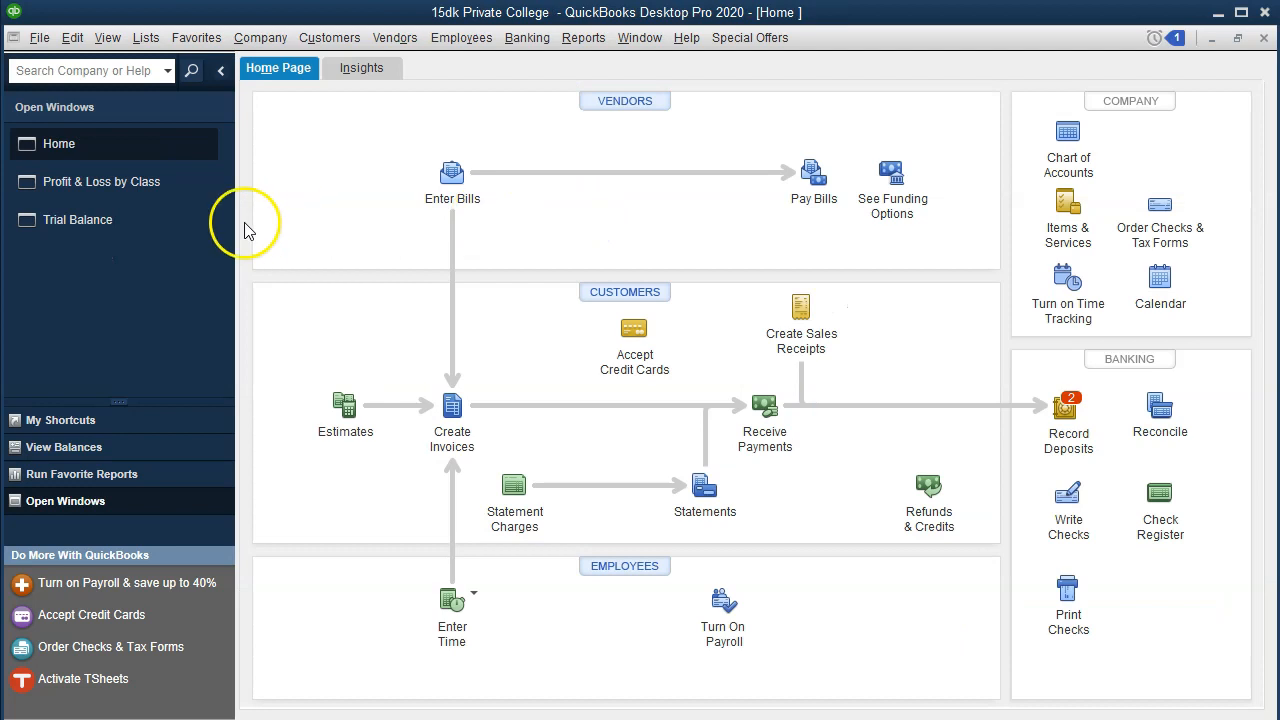
Open the Trial Balance report and set its column label font size to 11, applying the change to all related fonts
{"action": "left_click", "coordinate": [127, 218]}
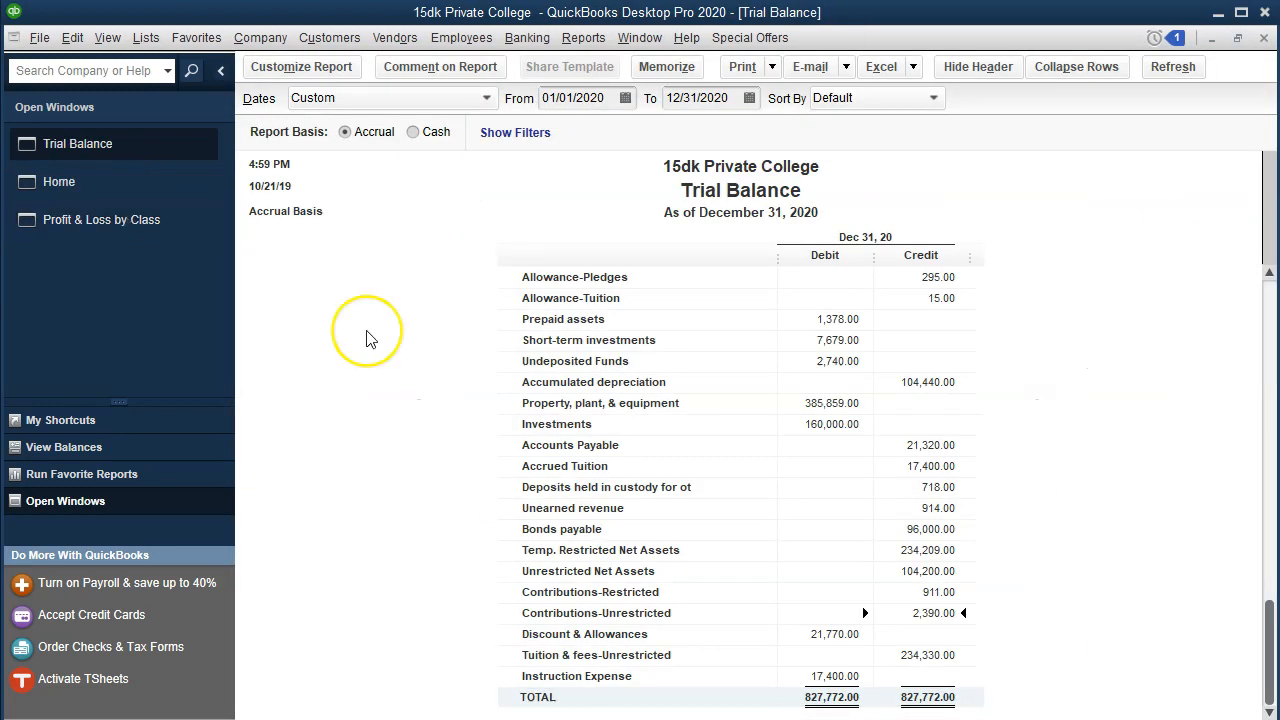
{"action": "left_click", "coordinate": [352, 80]}
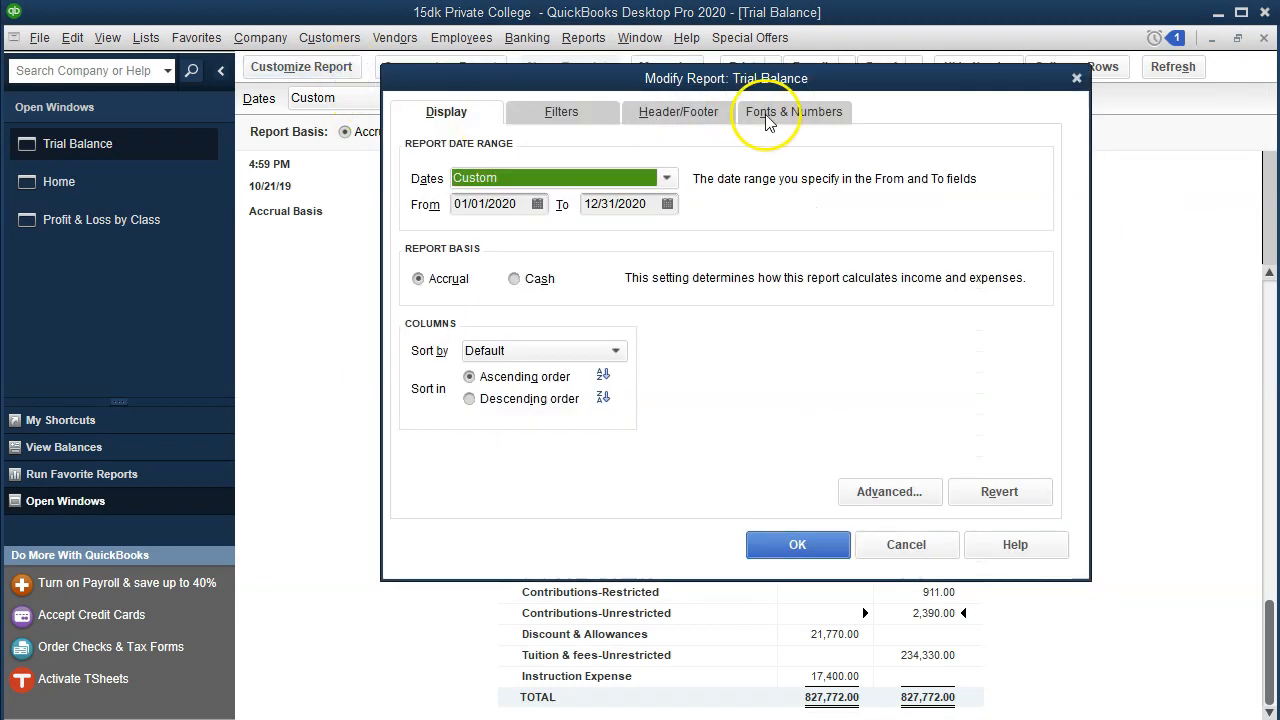
{"action": "left_click", "coordinate": [768, 114]}
{"action": "left_click", "coordinate": [686, 376]}
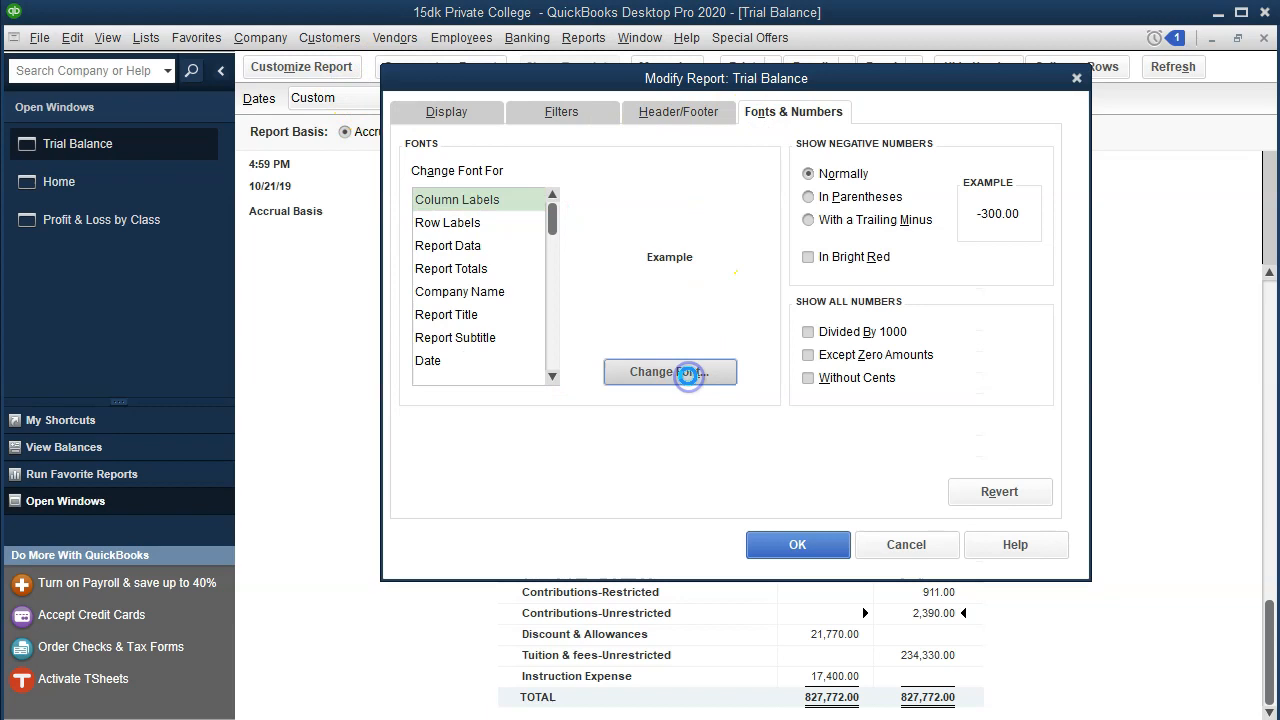
{"action": "left_click", "coordinate": [688, 297]}
{"action": "left_click", "coordinate": [750, 233]}
{"action": "left_click", "coordinate": [556, 152]}
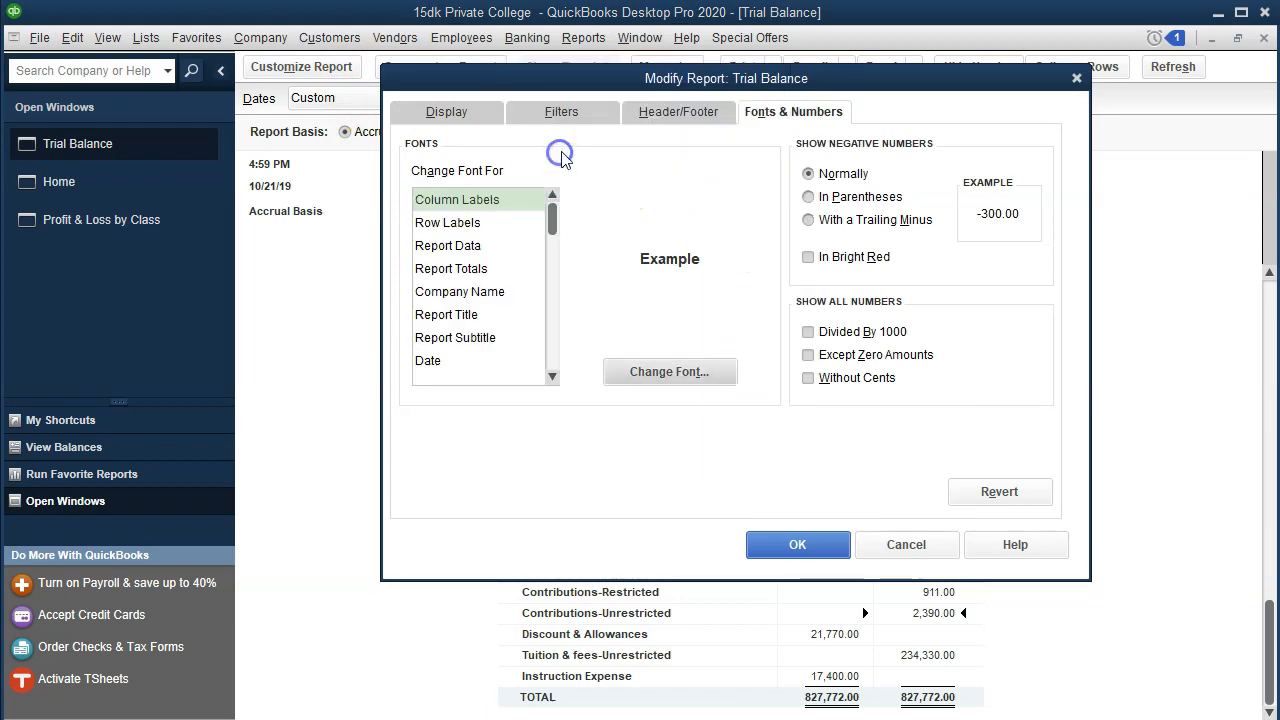
{"action": "left_click", "coordinate": [815, 541]}
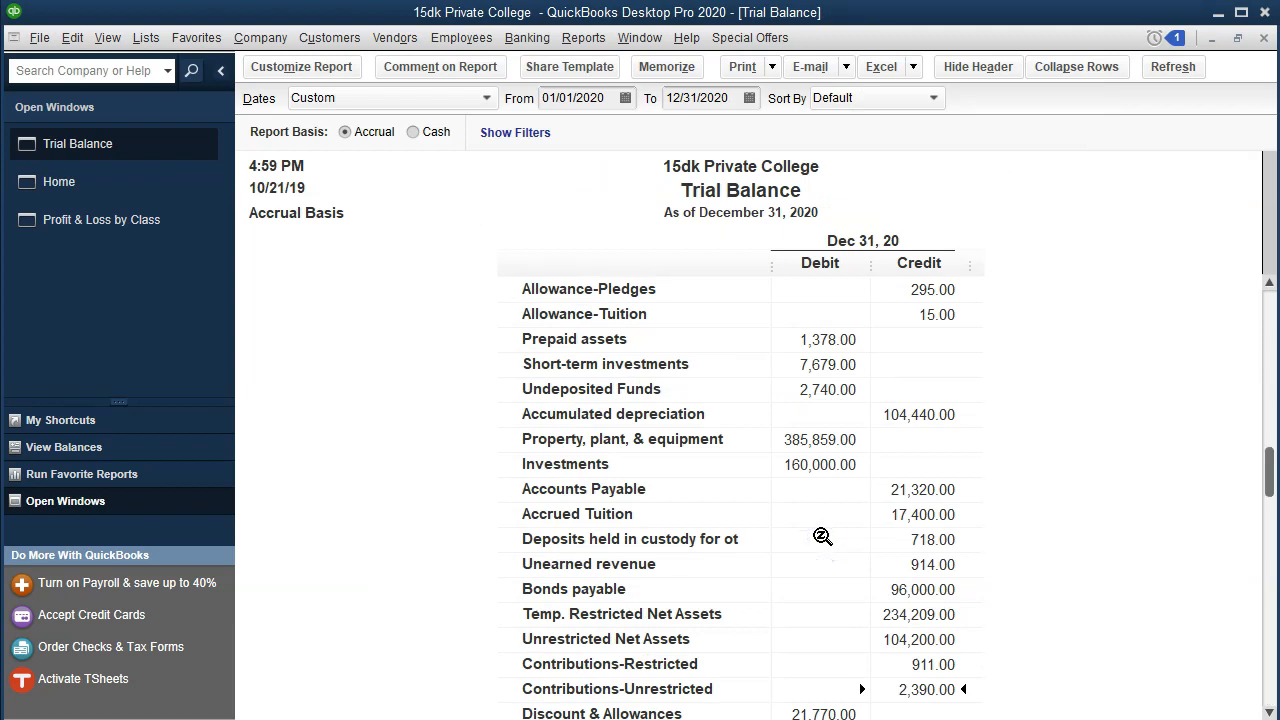
Review the transactions behind the Undeposited Funds balance in the Trial Balance, and return to the report
{"action": "scroll", "coordinate": [821, 537], "scroll_direction": "up", "scroll_amount": 1}
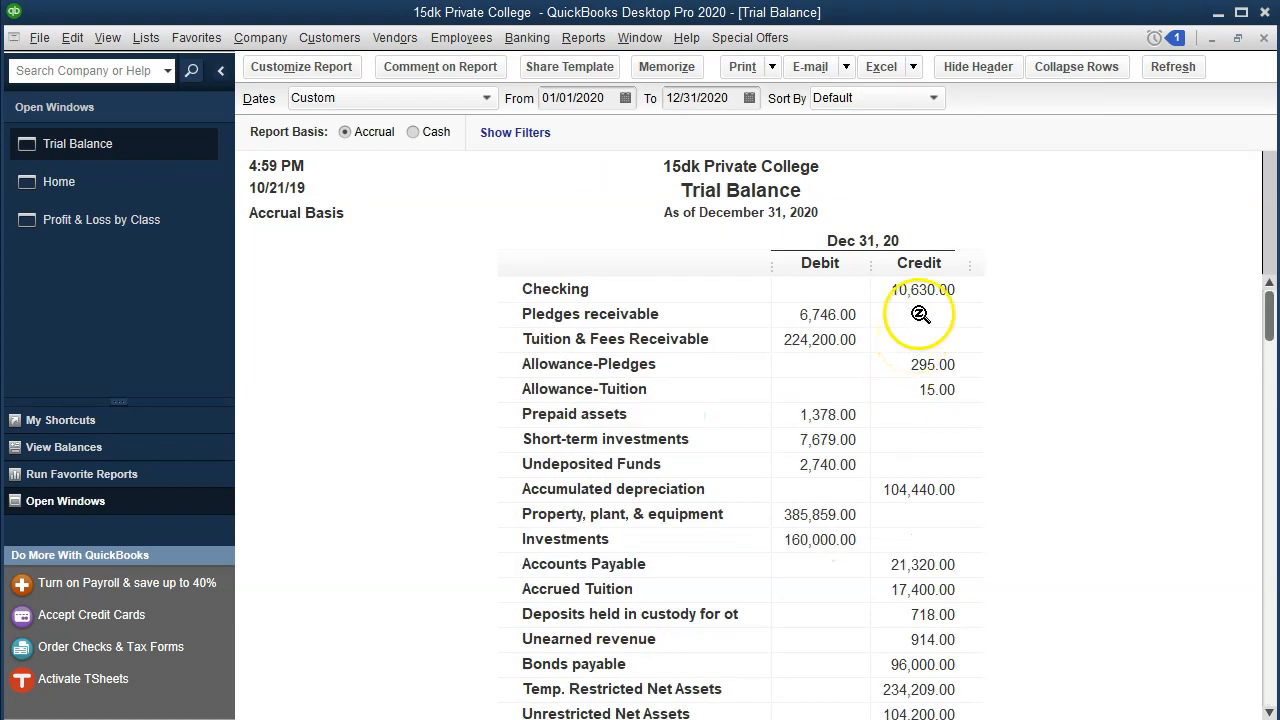
{"action": "double_click", "coordinate": [846, 467]}
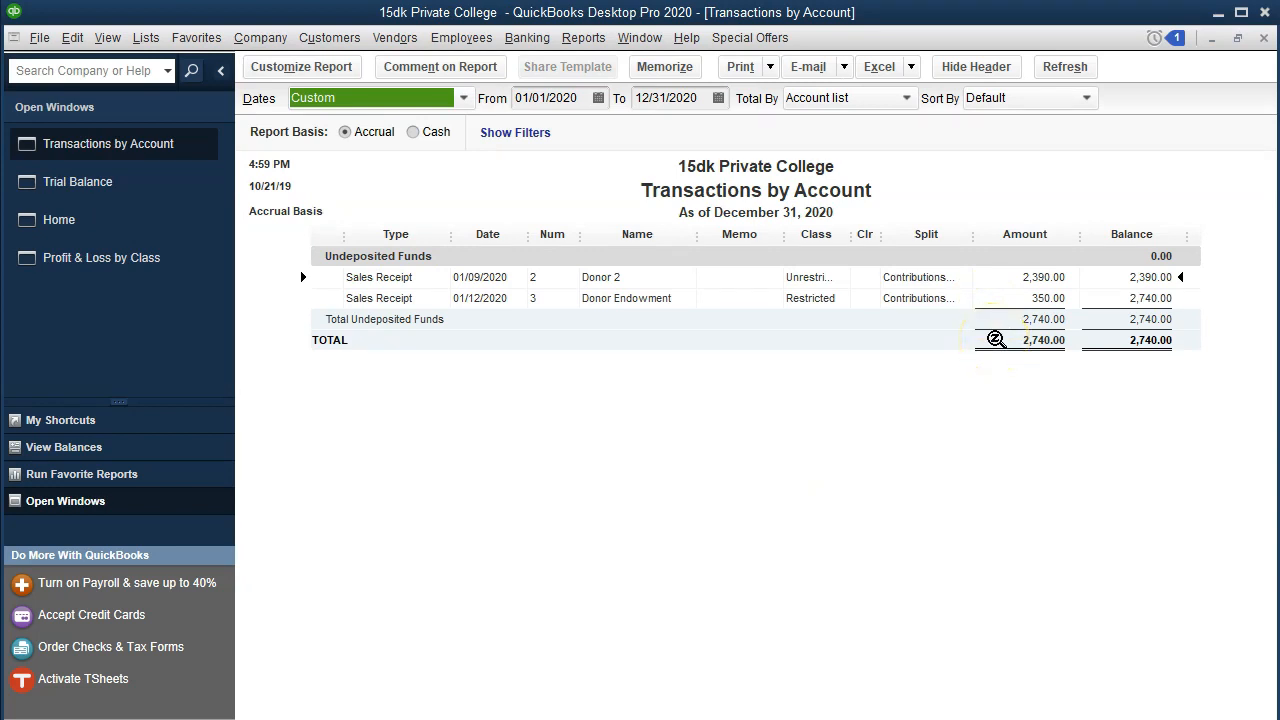
{"action": "left_click", "coordinate": [1263, 39]}
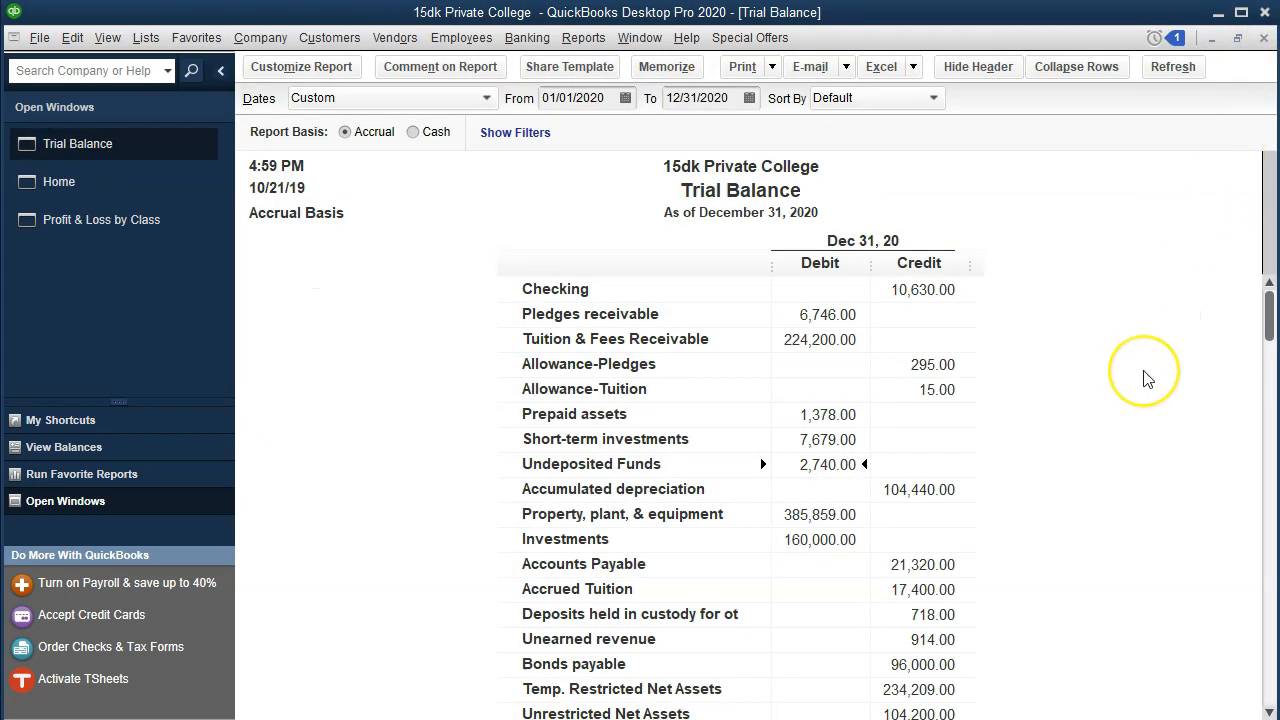
Check the Contributions-Restricted transaction detail for the Donor Endowment sales receipt, and return to the Trial Balance
{"action": "scroll", "coordinate": [445, 600], "scroll_direction": "down", "scroll_amount": 3}
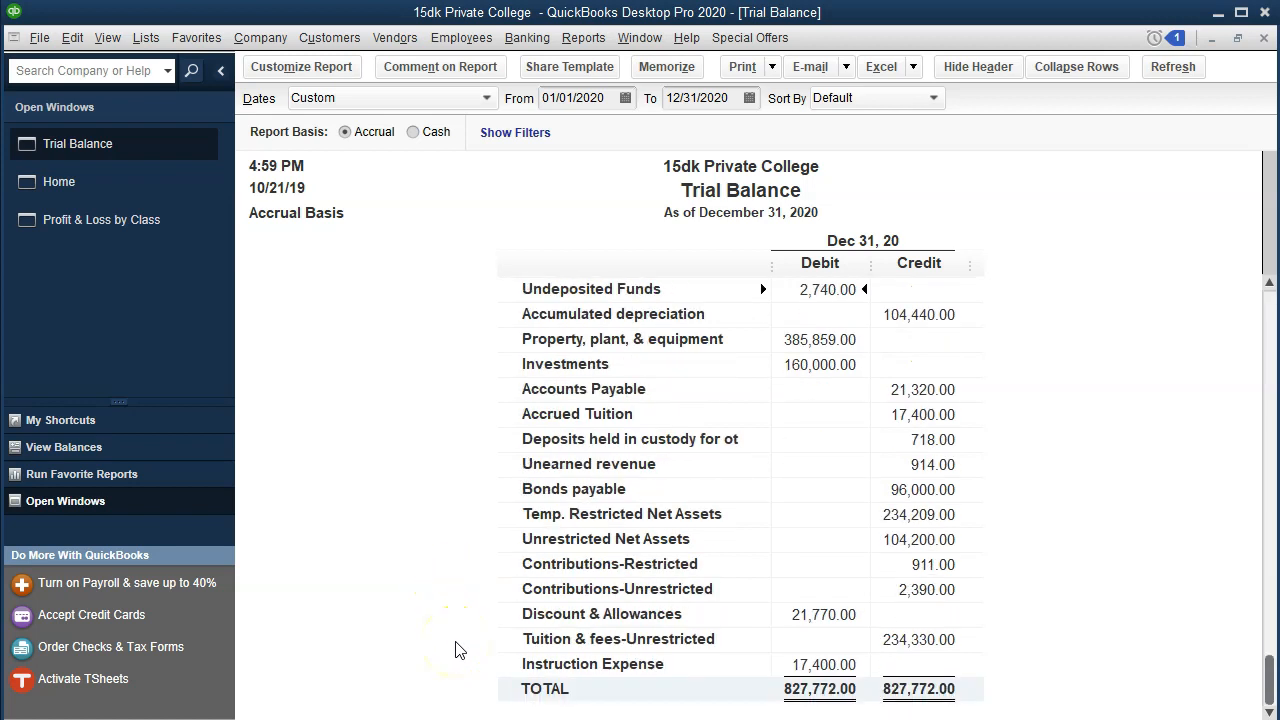
{"action": "left_click", "coordinate": [896, 561]}
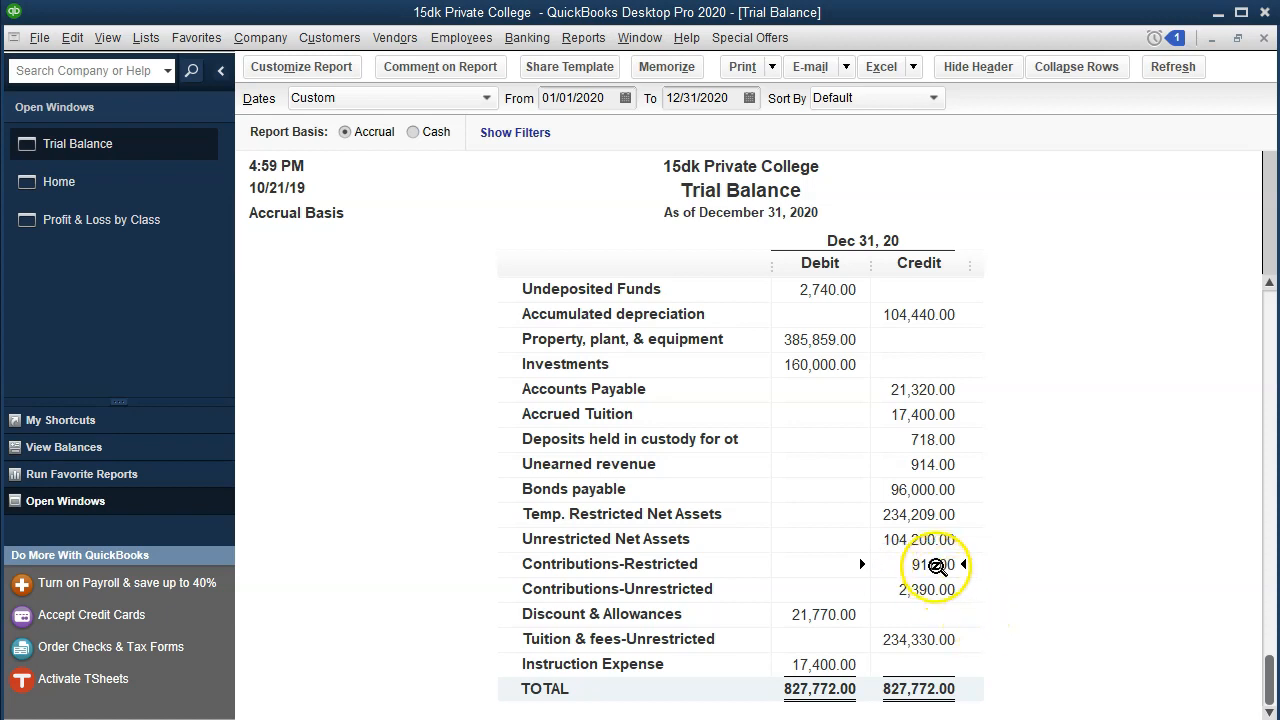
{"action": "double_click", "coordinate": [936, 565]}
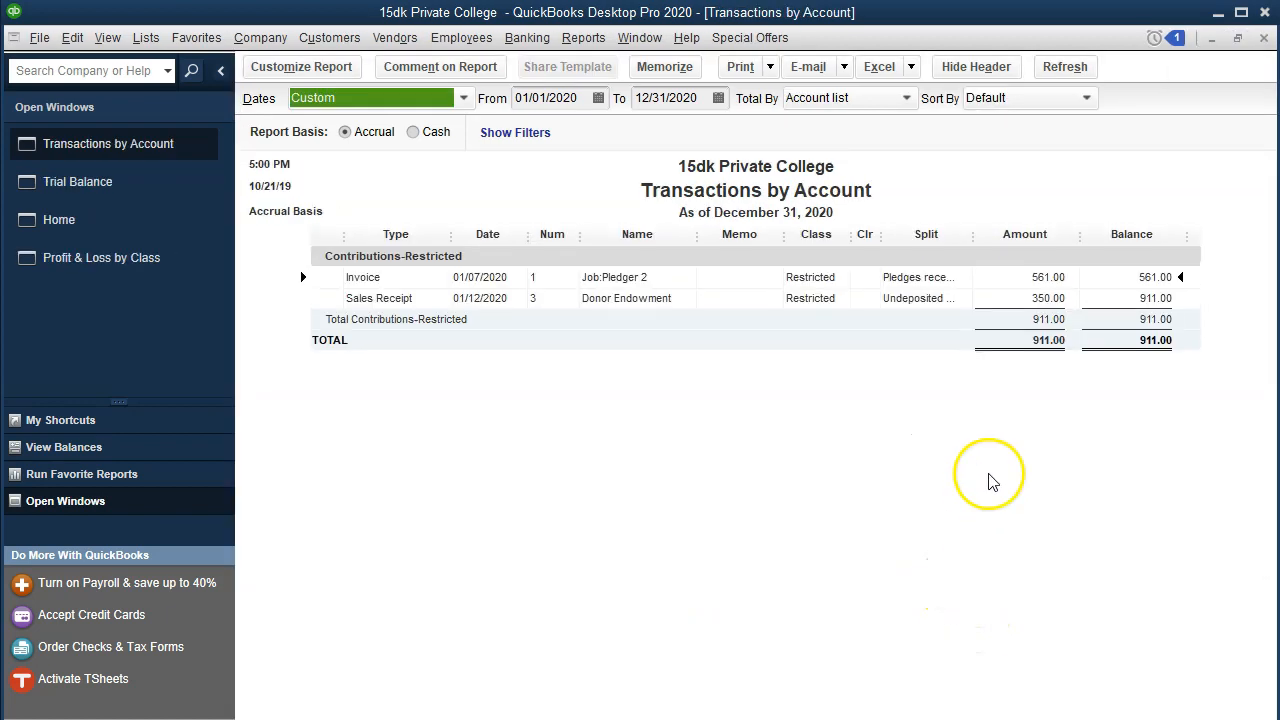
{"action": "left_click", "coordinate": [1038, 298]}
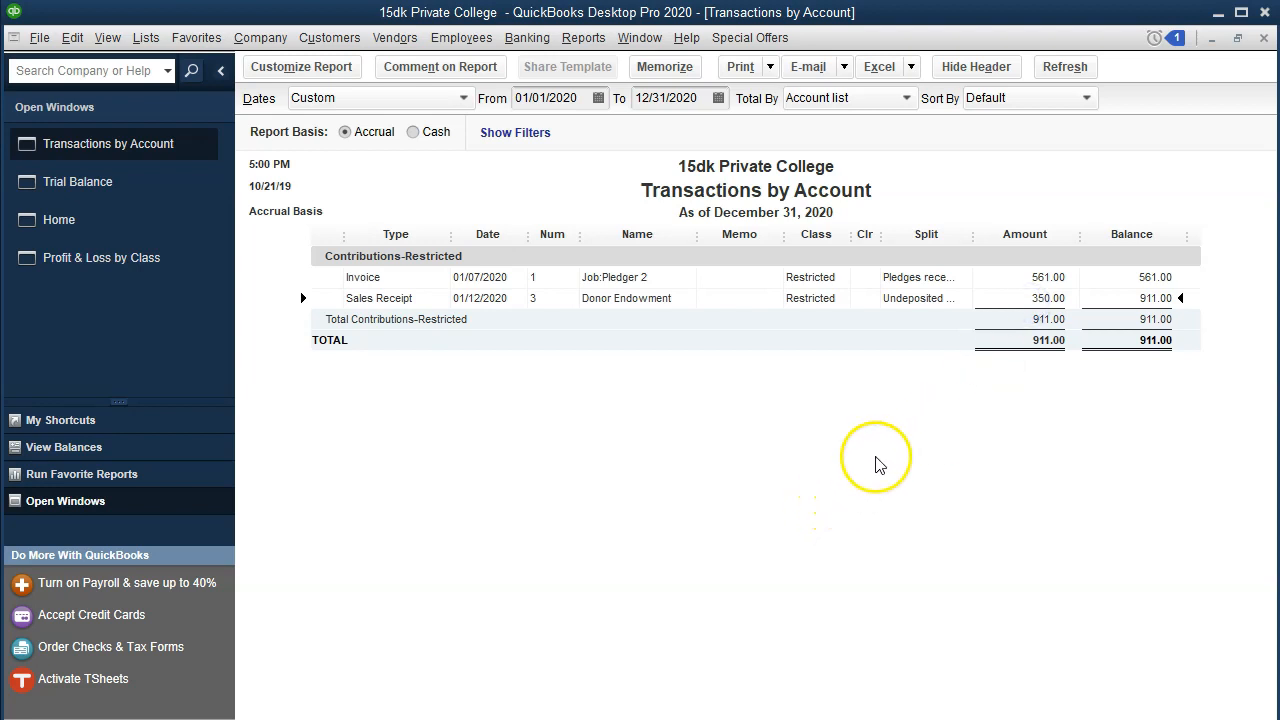
{"action": "left_click", "coordinate": [1264, 38]}
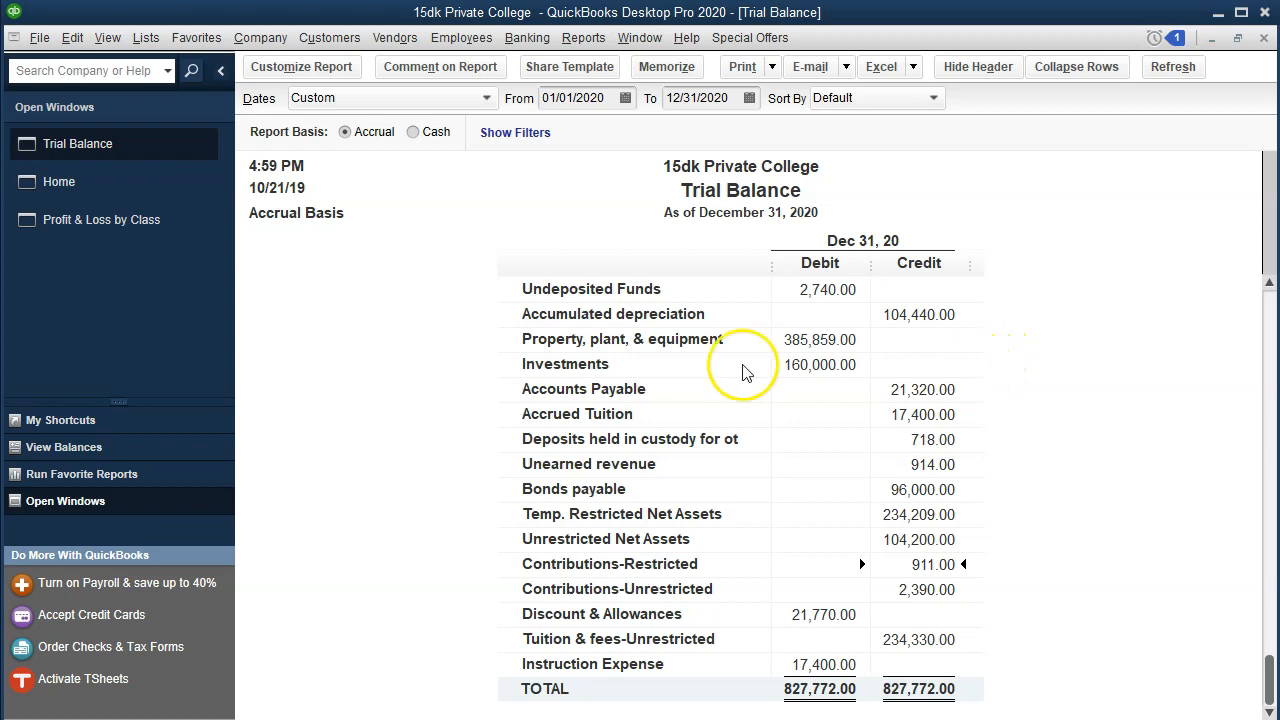
Switch to the Profit & Loss by Class report and set its column label font size to 11, changing all related fonts
{"action": "left_click", "coordinate": [169, 234]}
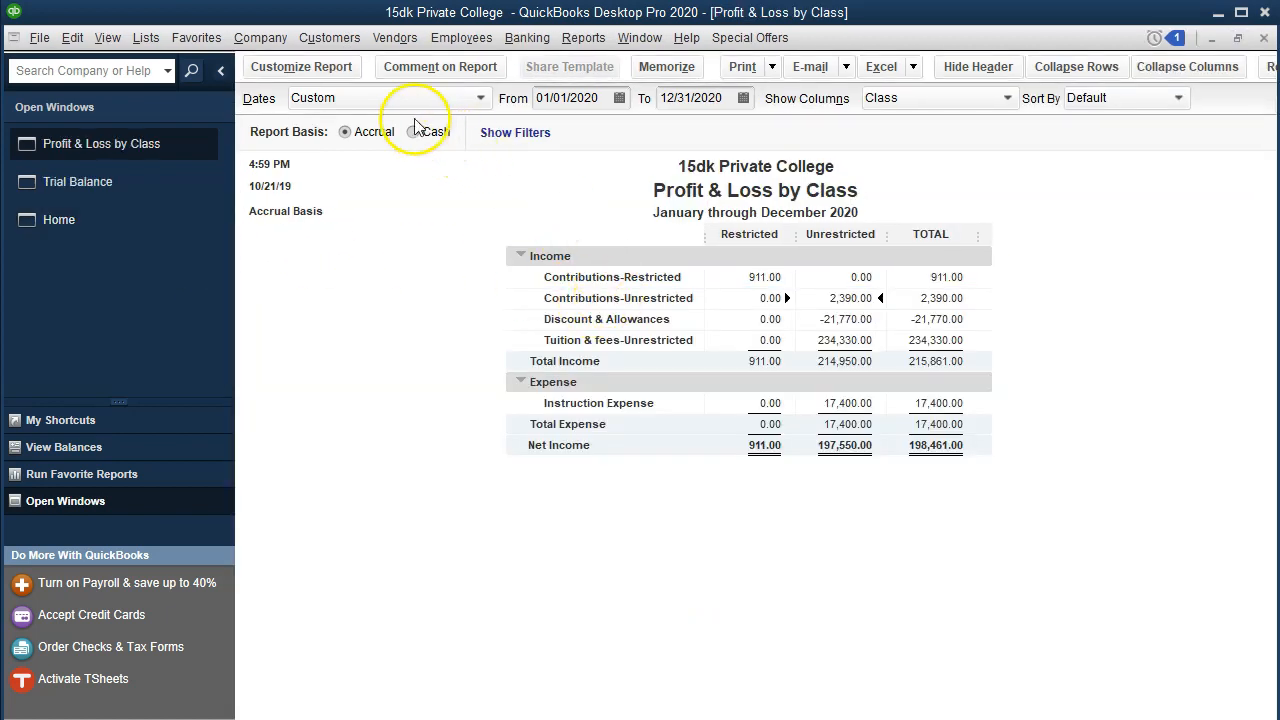
{"action": "left_click", "coordinate": [340, 72]}
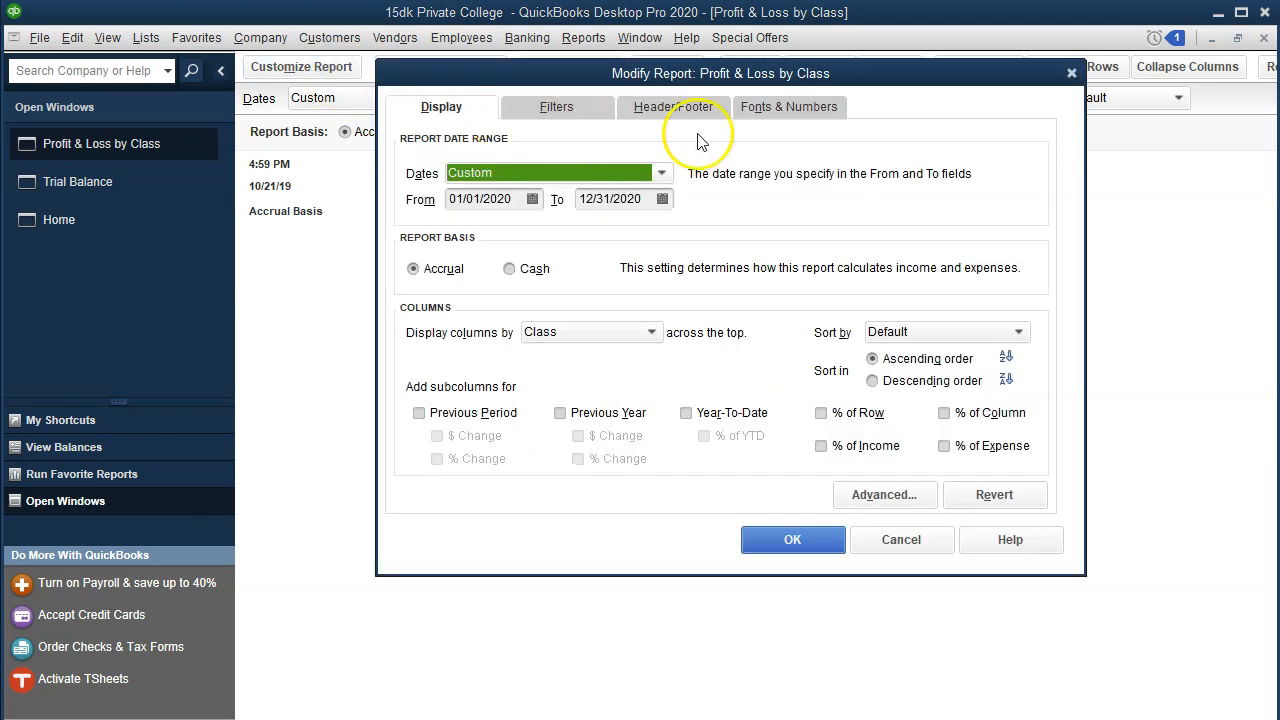
{"action": "left_click", "coordinate": [788, 106]}
{"action": "left_click", "coordinate": [630, 372]}
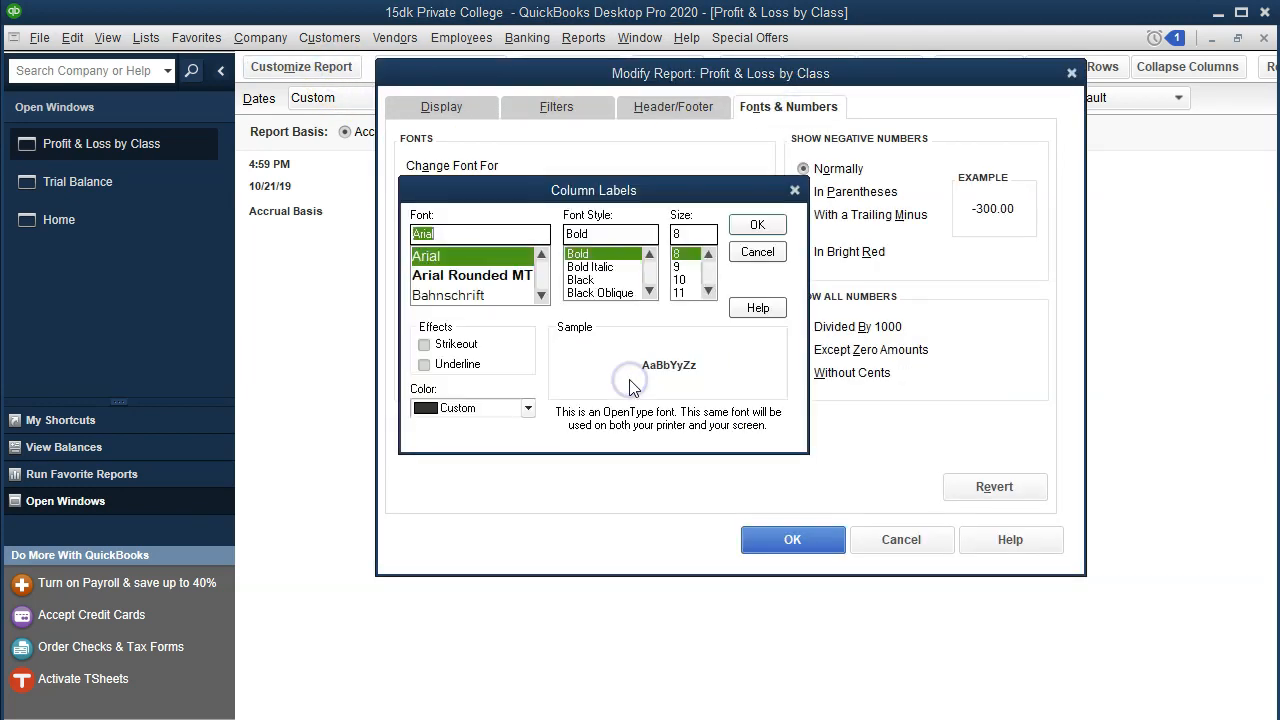
{"action": "left_click", "coordinate": [679, 292]}
{"action": "left_click", "coordinate": [733, 226]}
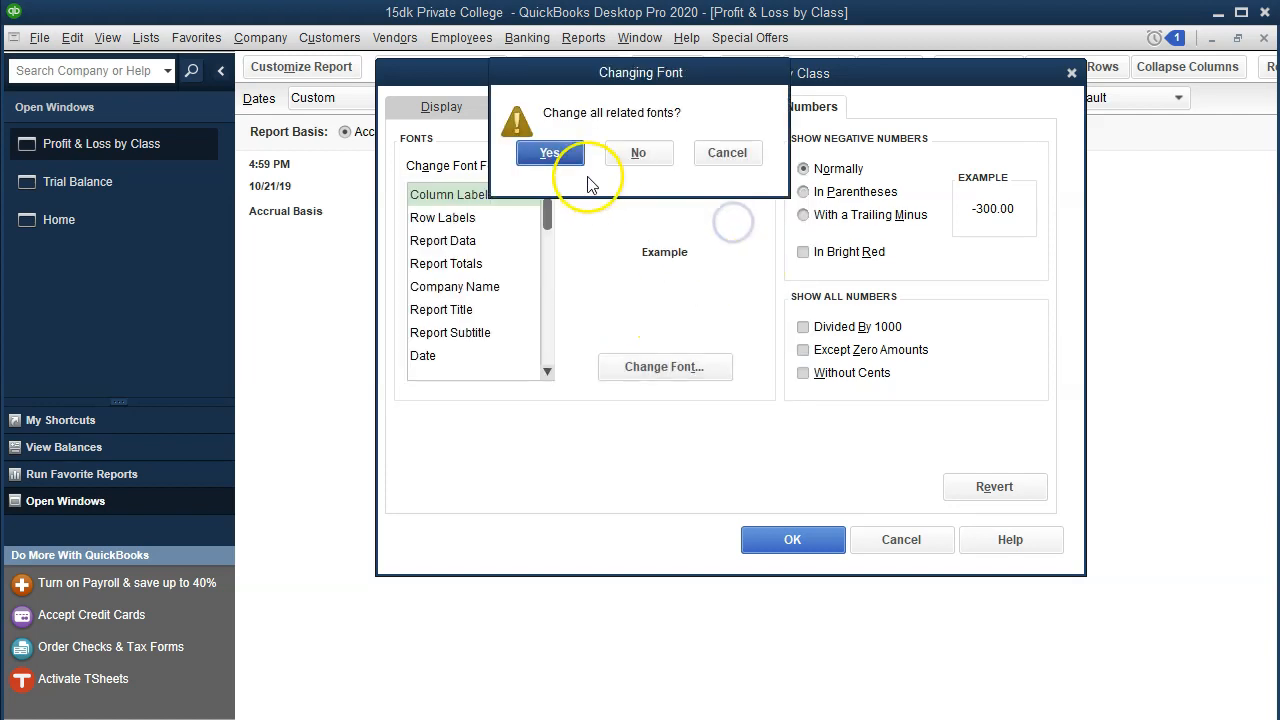
{"action": "left_click", "coordinate": [561, 151]}
{"action": "left_click", "coordinate": [780, 539]}
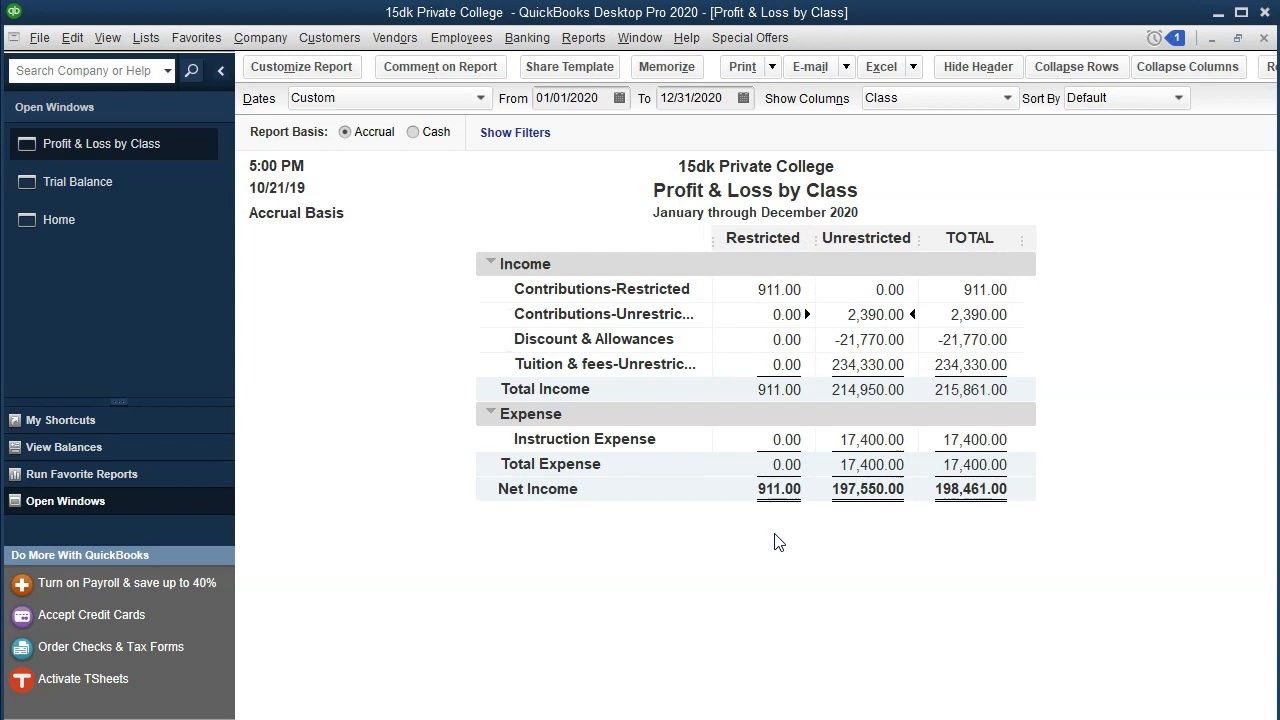
Examine the restricted contributions and the Restricted class net income in the Profit & Loss by Class report
{"action": "left_click", "coordinate": [795, 289]}
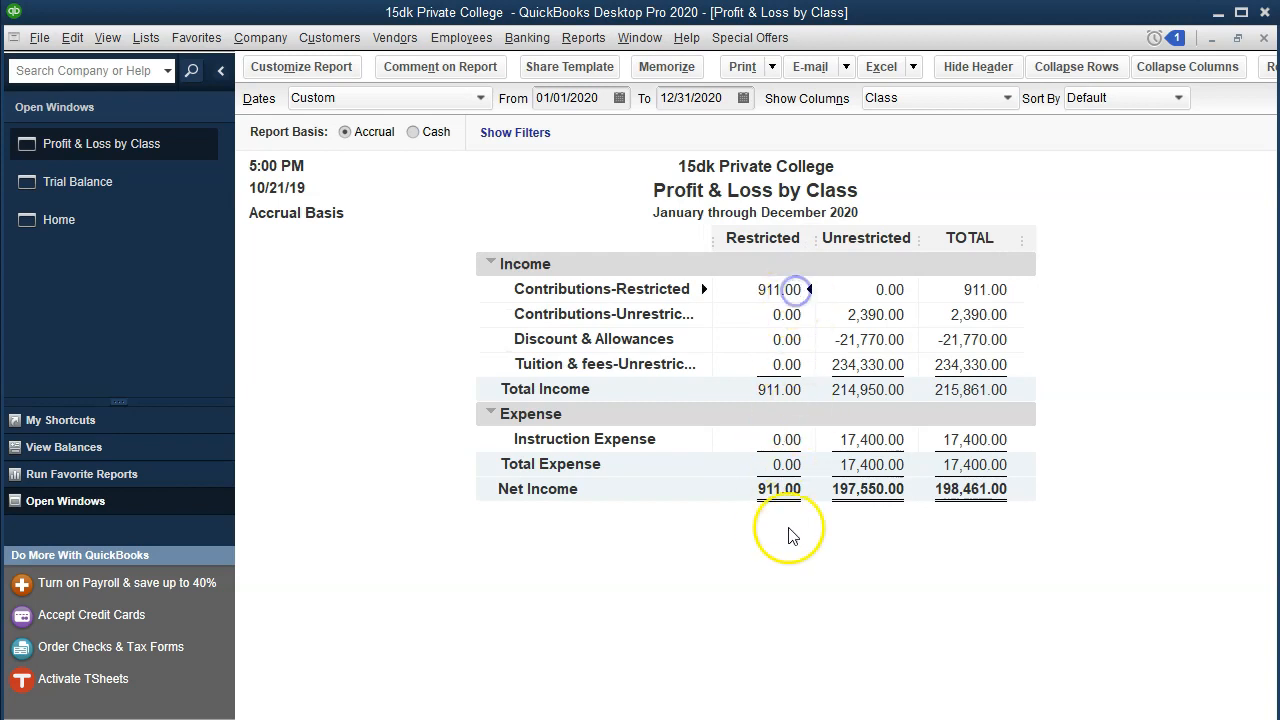
{"action": "left_click", "coordinate": [778, 589]}
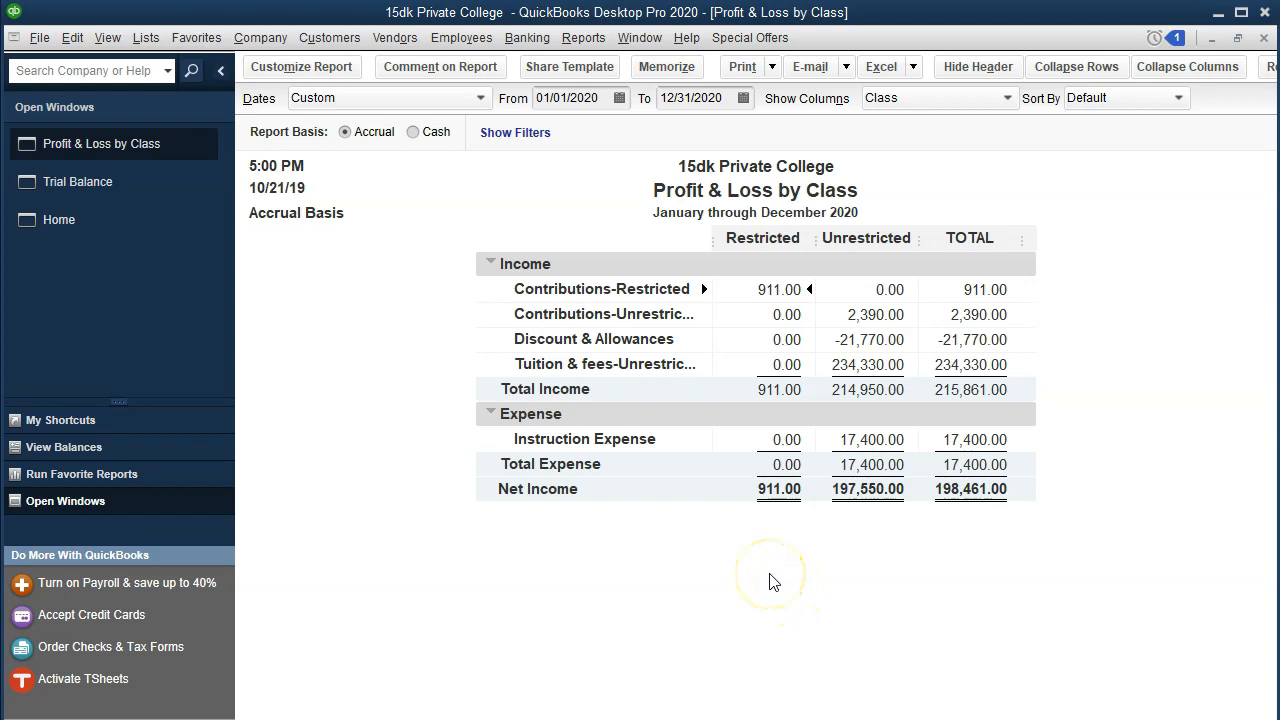
{"action": "left_click", "coordinate": [759, 571]}
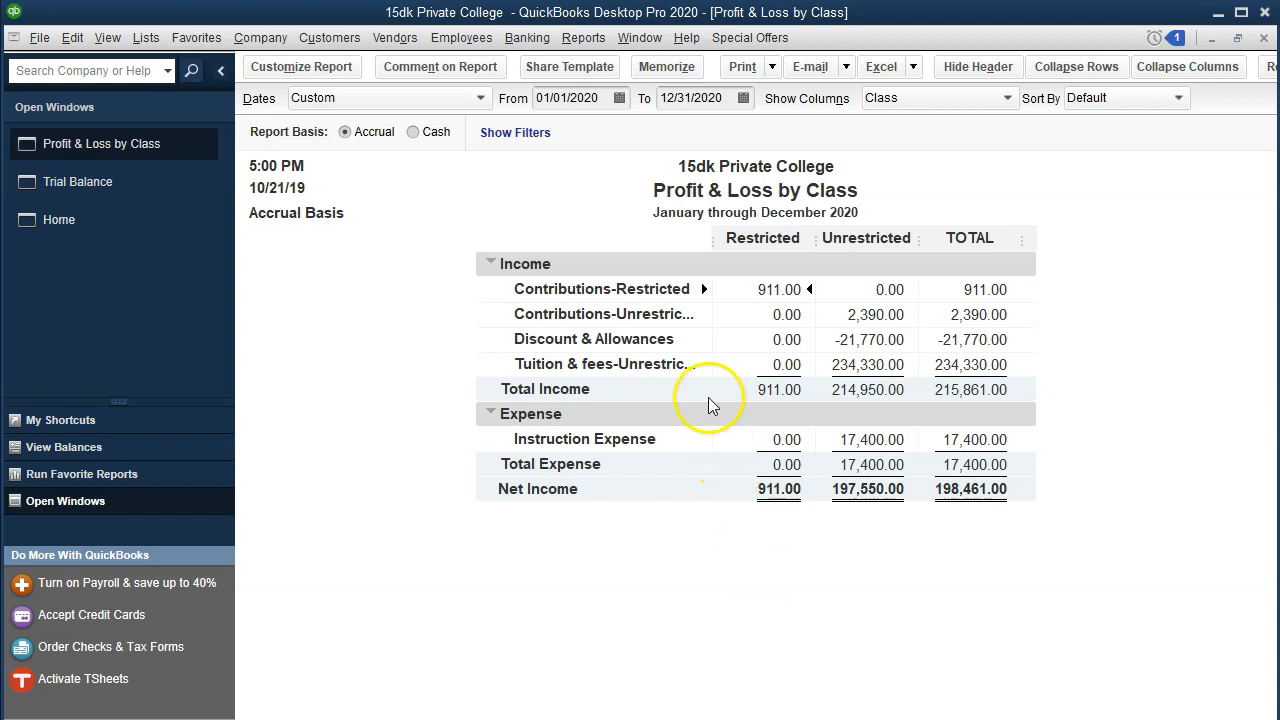
Generate a Profit & Loss by Job report for the period 01/01/2020 to 12/31/2020
{"action": "left_click", "coordinate": [578, 38]}
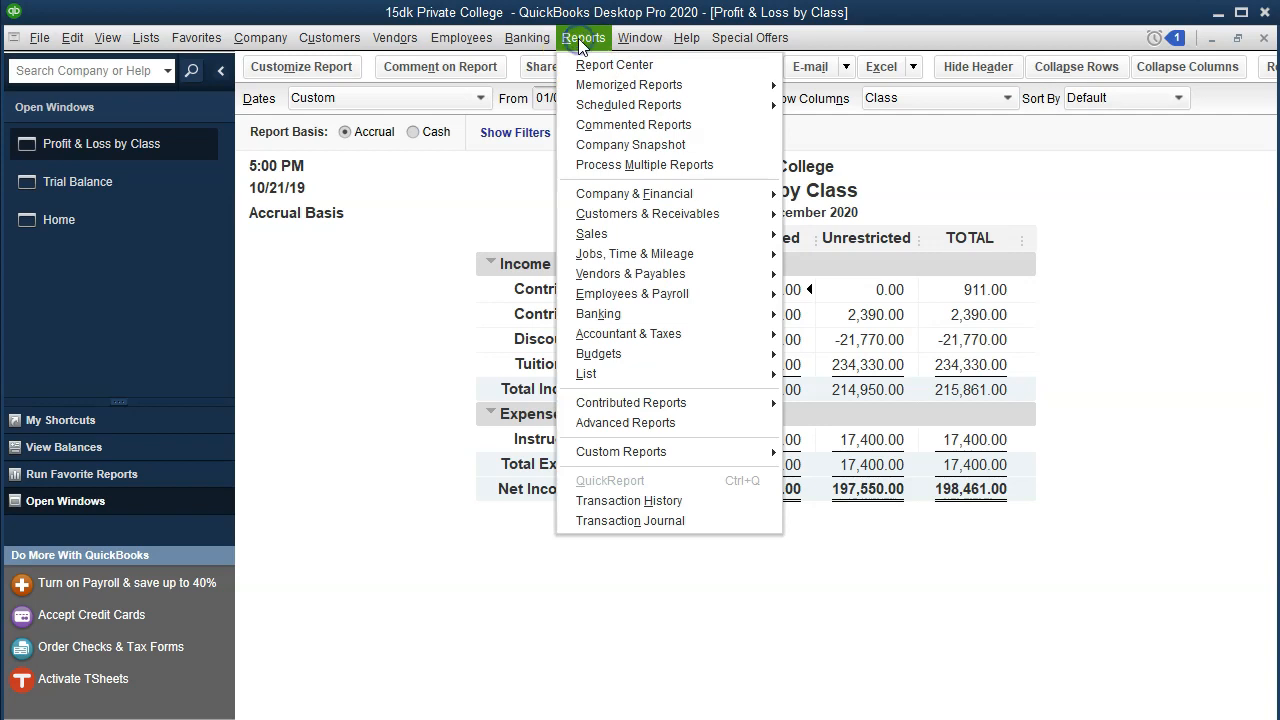
{"action": "mouse_move", "coordinate": [640, 194]}
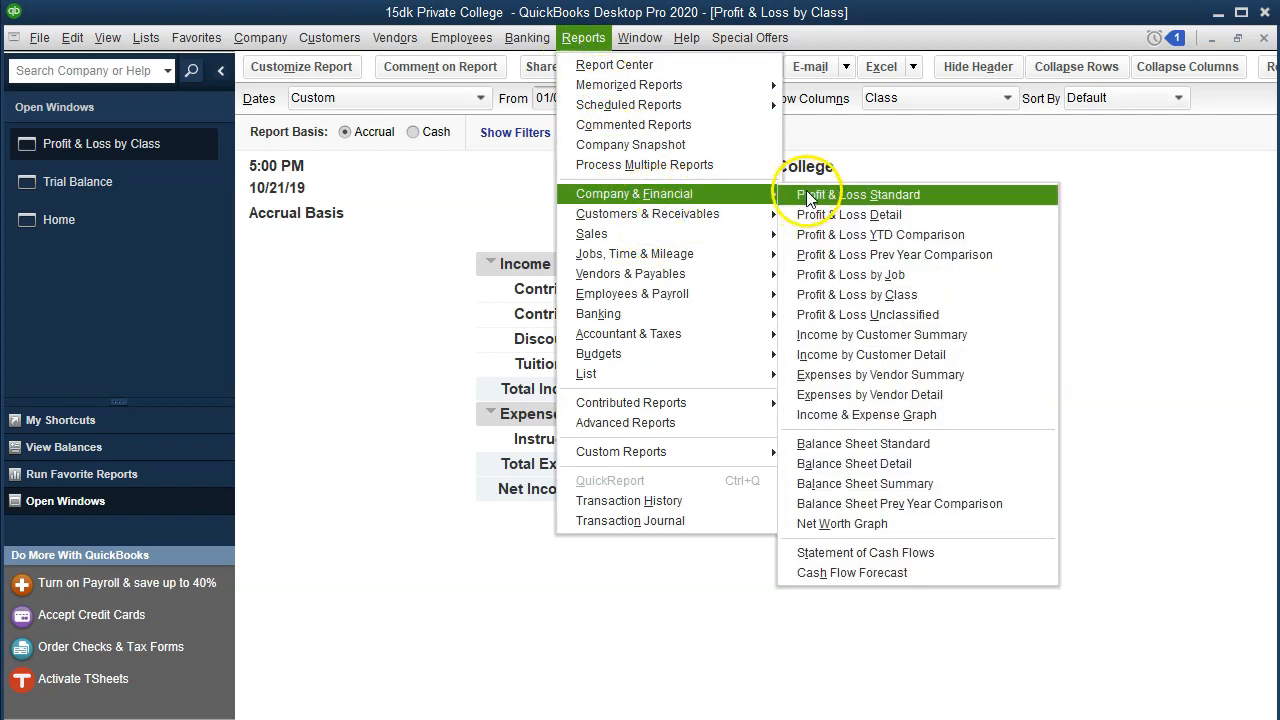
{"action": "left_click", "coordinate": [921, 275]}
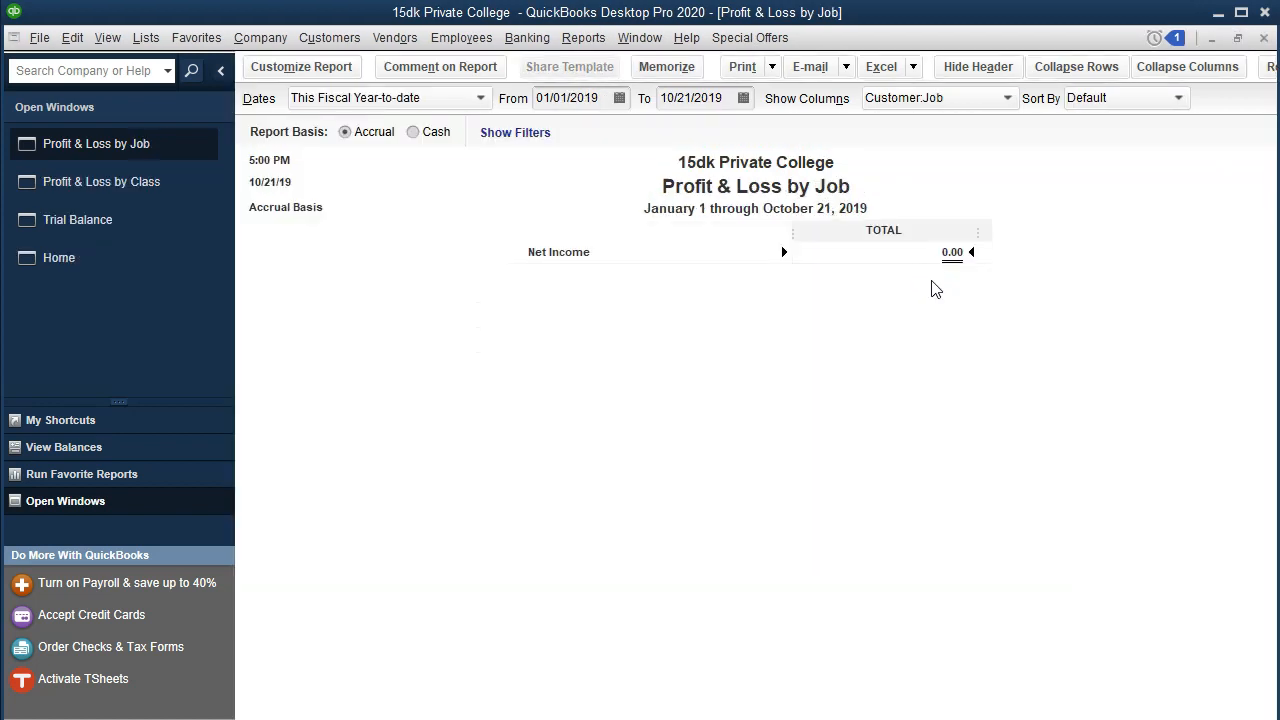
{"action": "key", "text": "Tab"}
{"action": "type", "text": "01/01/2020"}
{"action": "key", "text": "Tab"}
{"action": "type", "text": "123120"}
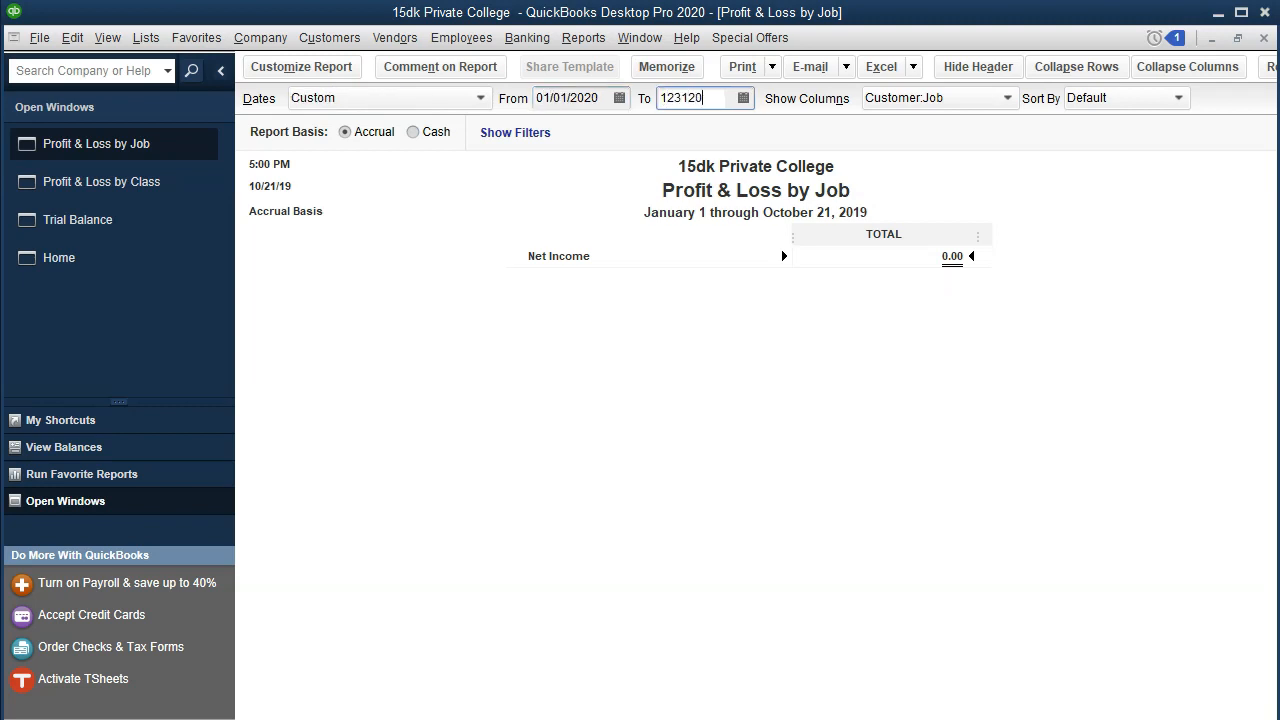
{"action": "key", "text": "Tab"}
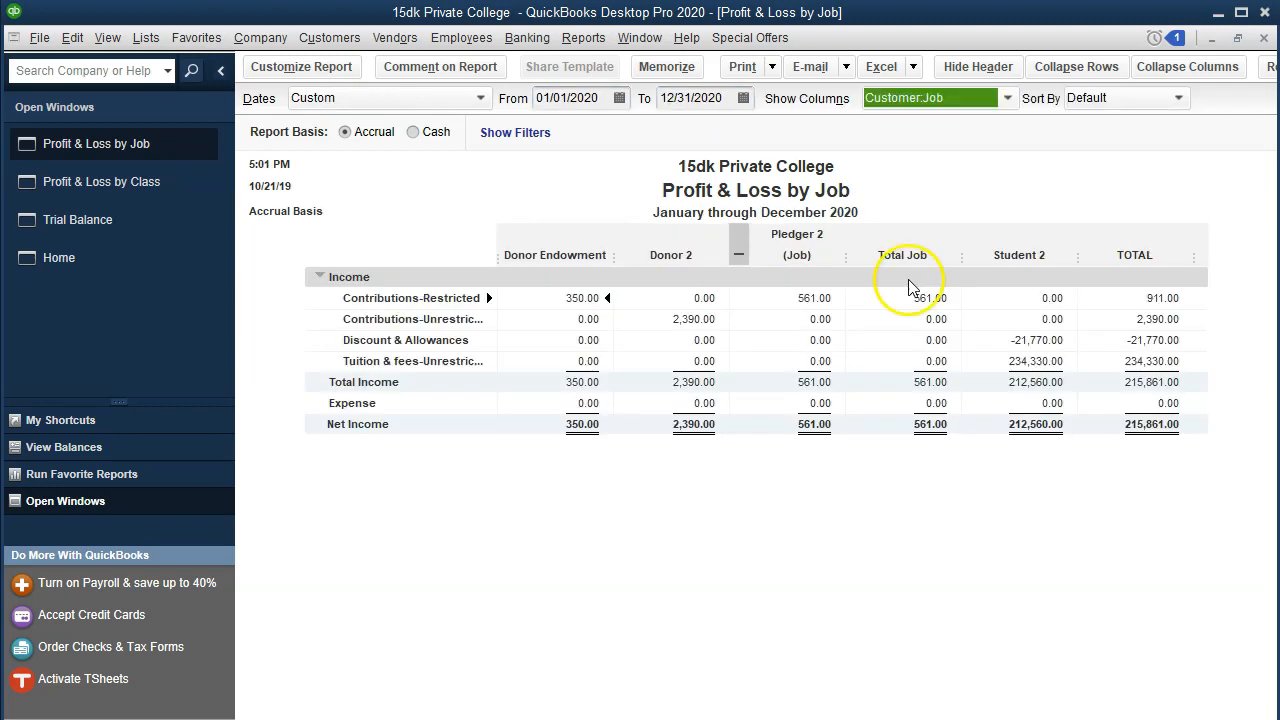
Enlarge the Profit & Loss by Job report's column label font to size 11, including all related fonts
{"action": "left_click", "coordinate": [352, 78]}
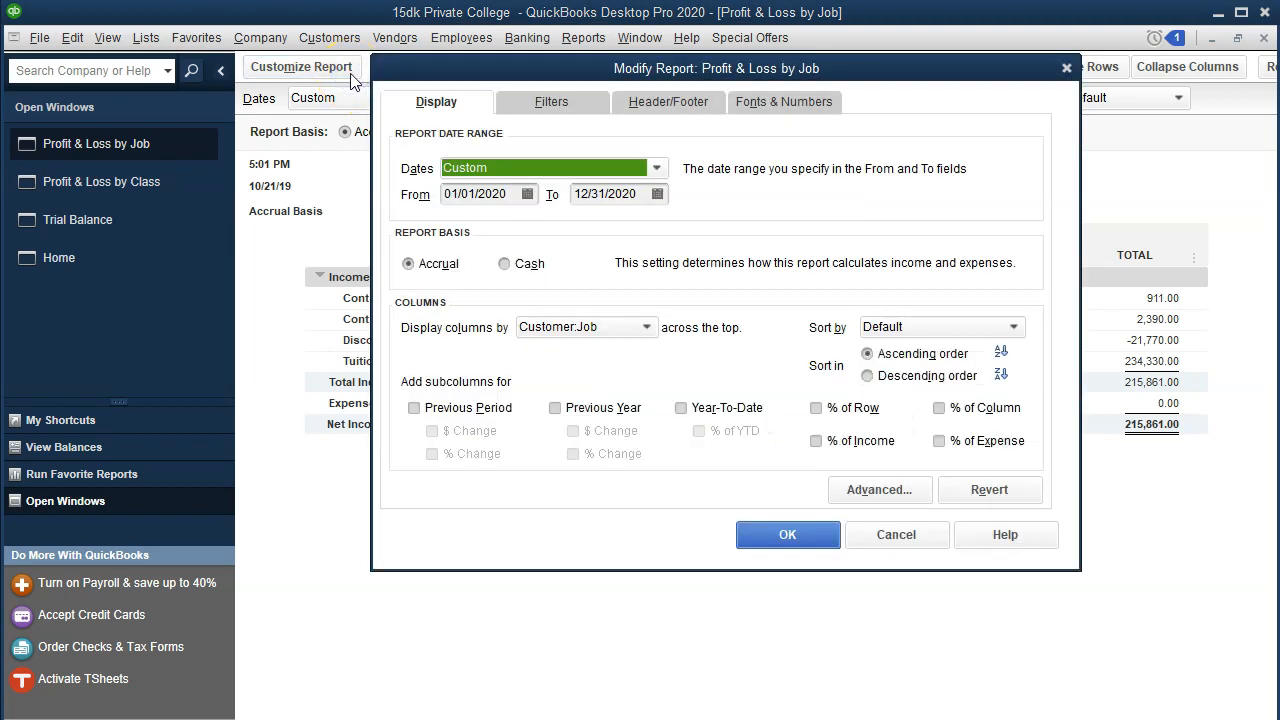
{"action": "left_click", "coordinate": [783, 103]}
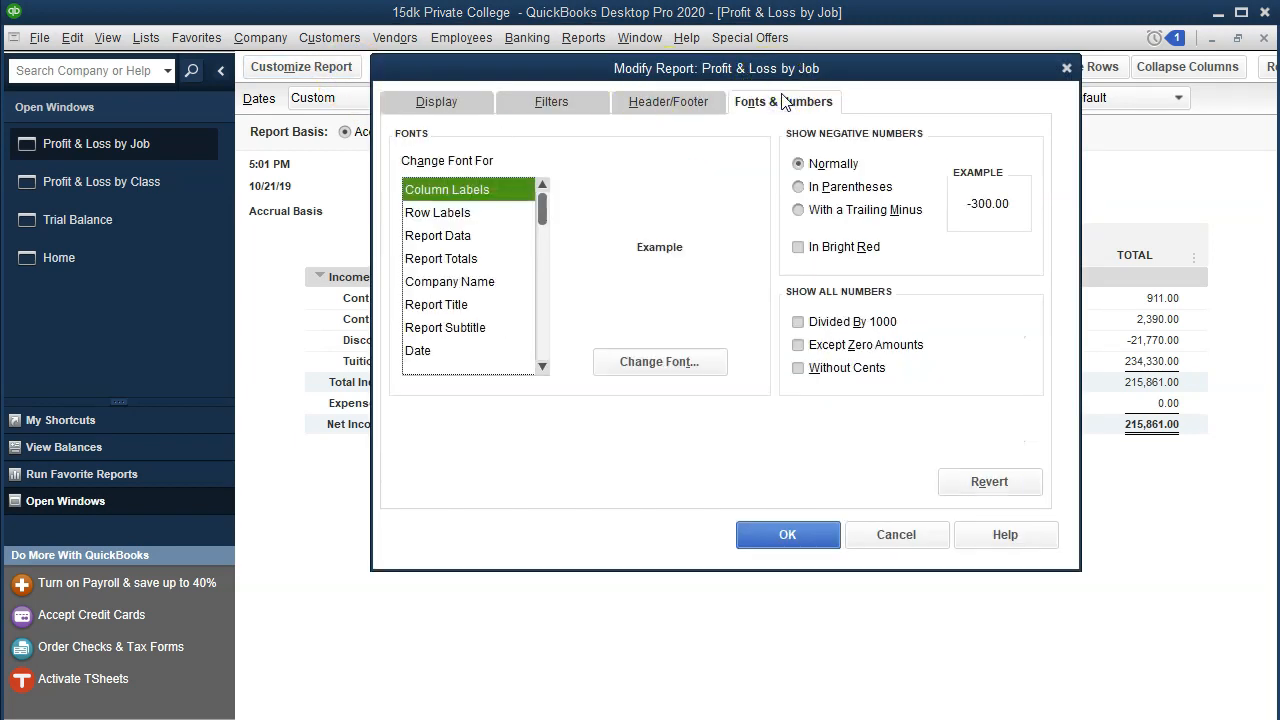
{"action": "left_click", "coordinate": [704, 358]}
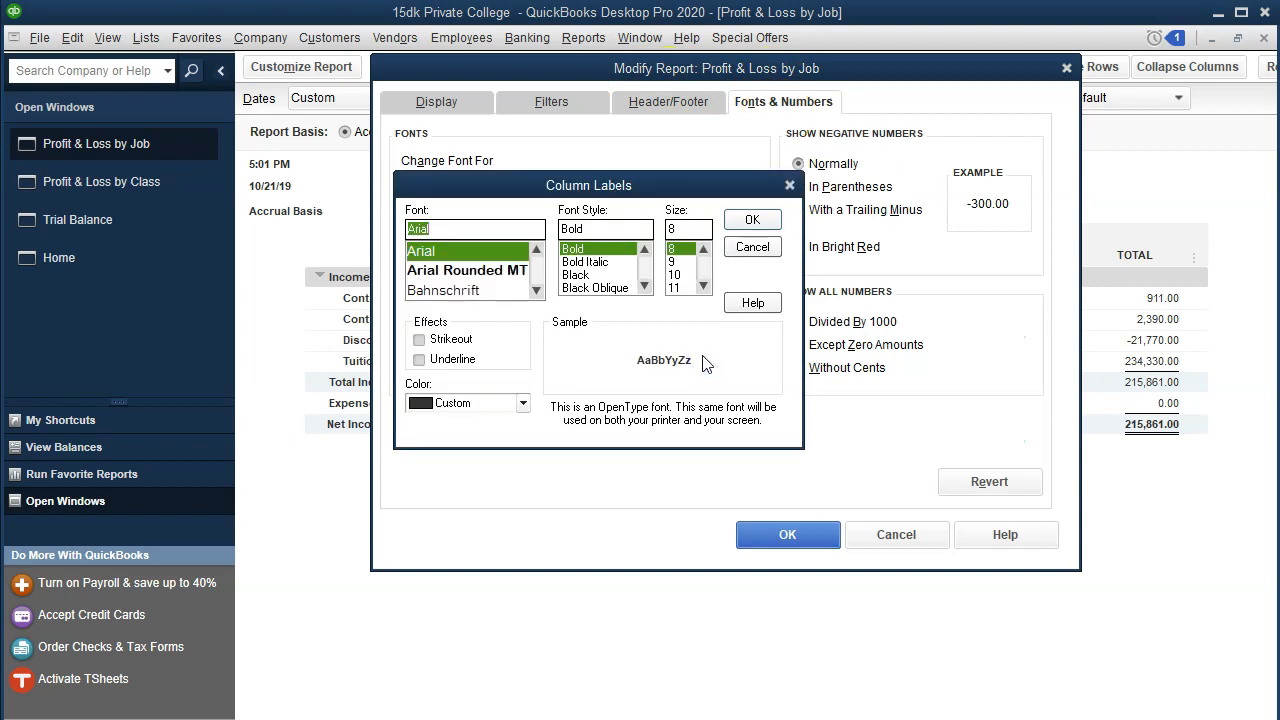
{"action": "left_click", "coordinate": [678, 289]}
{"action": "left_click", "coordinate": [752, 220]}
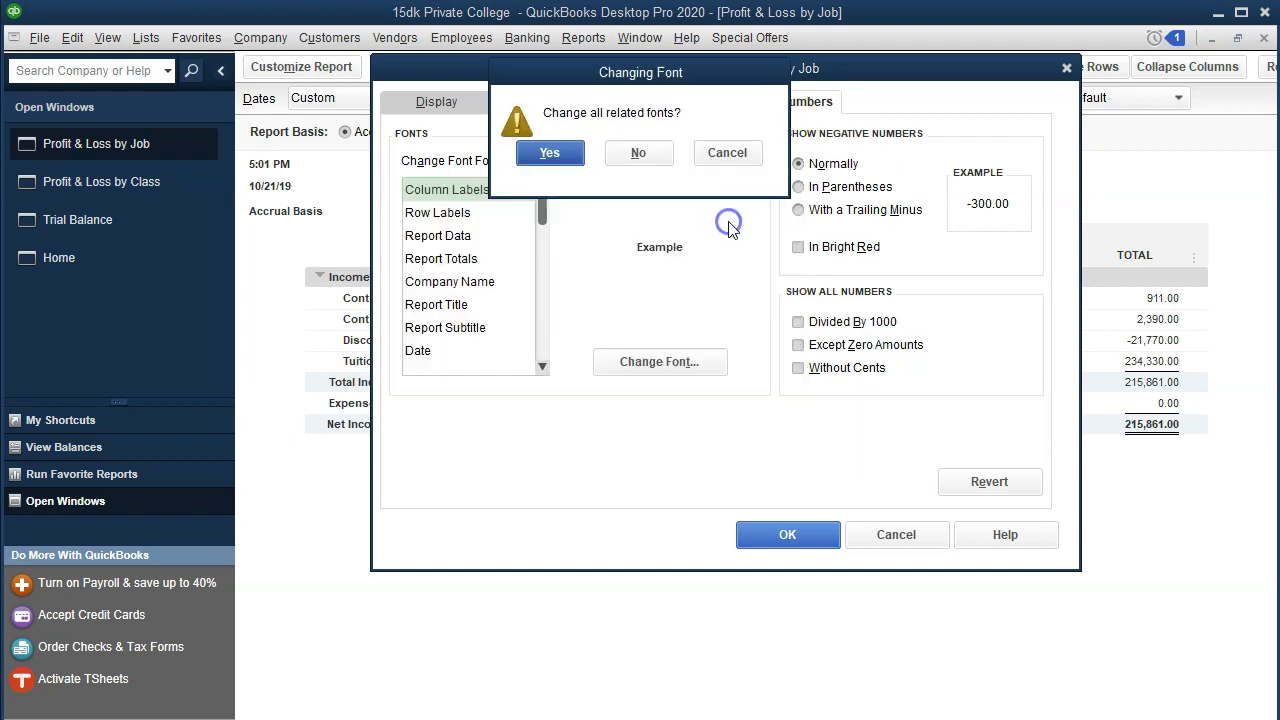
{"action": "left_click", "coordinate": [557, 152]}
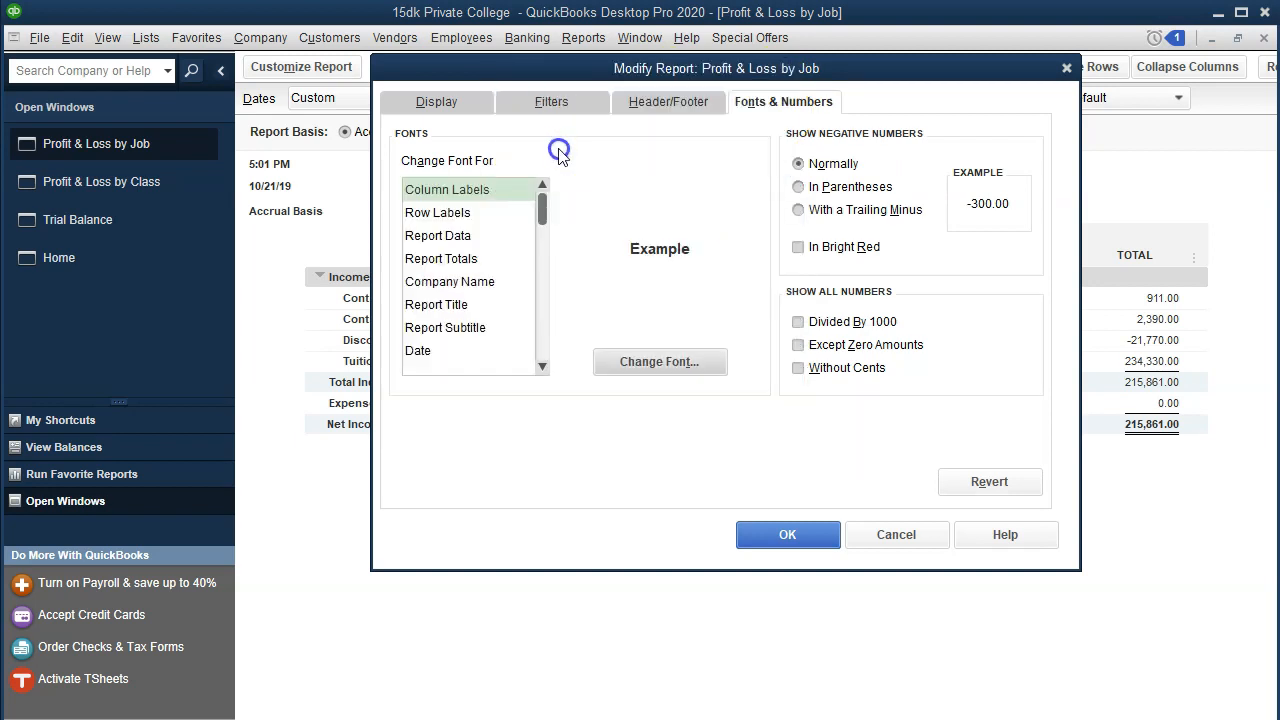
{"action": "left_click", "coordinate": [781, 533]}
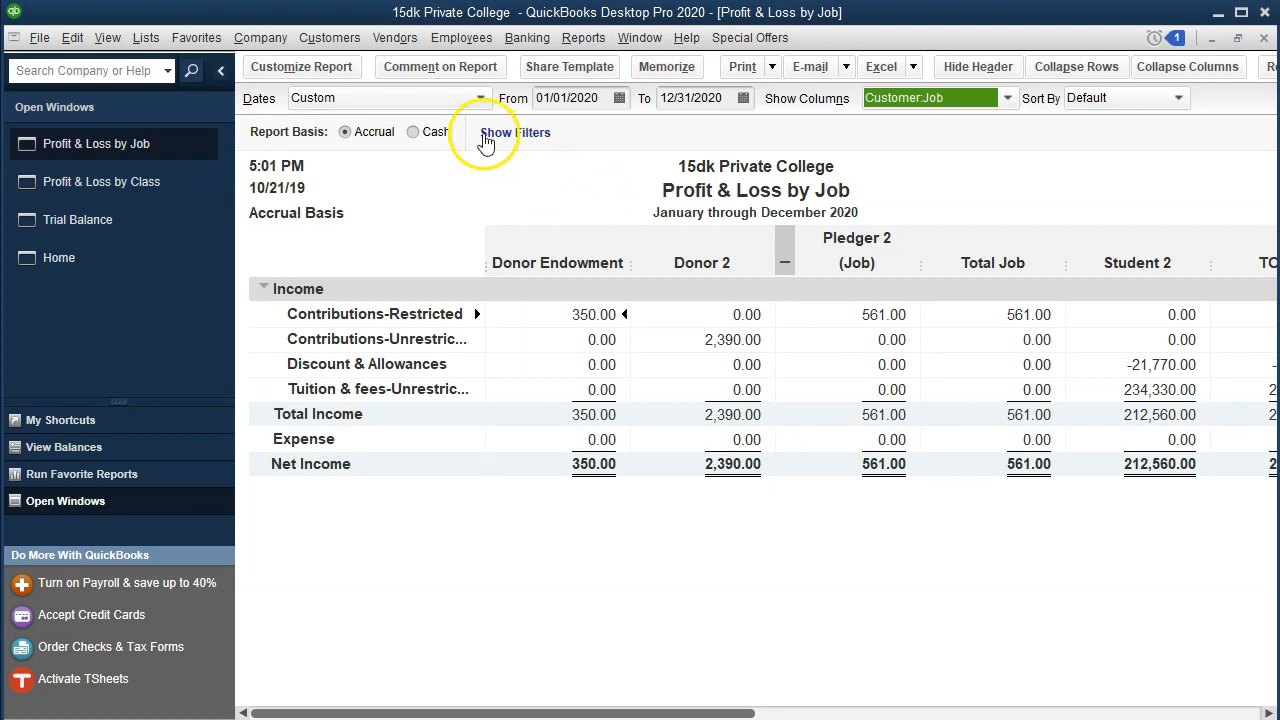
Open the Customer Center and move Job with its sub-jobs above Donor Endowment at the start of the customer list
{"action": "left_click", "coordinate": [318, 39]}
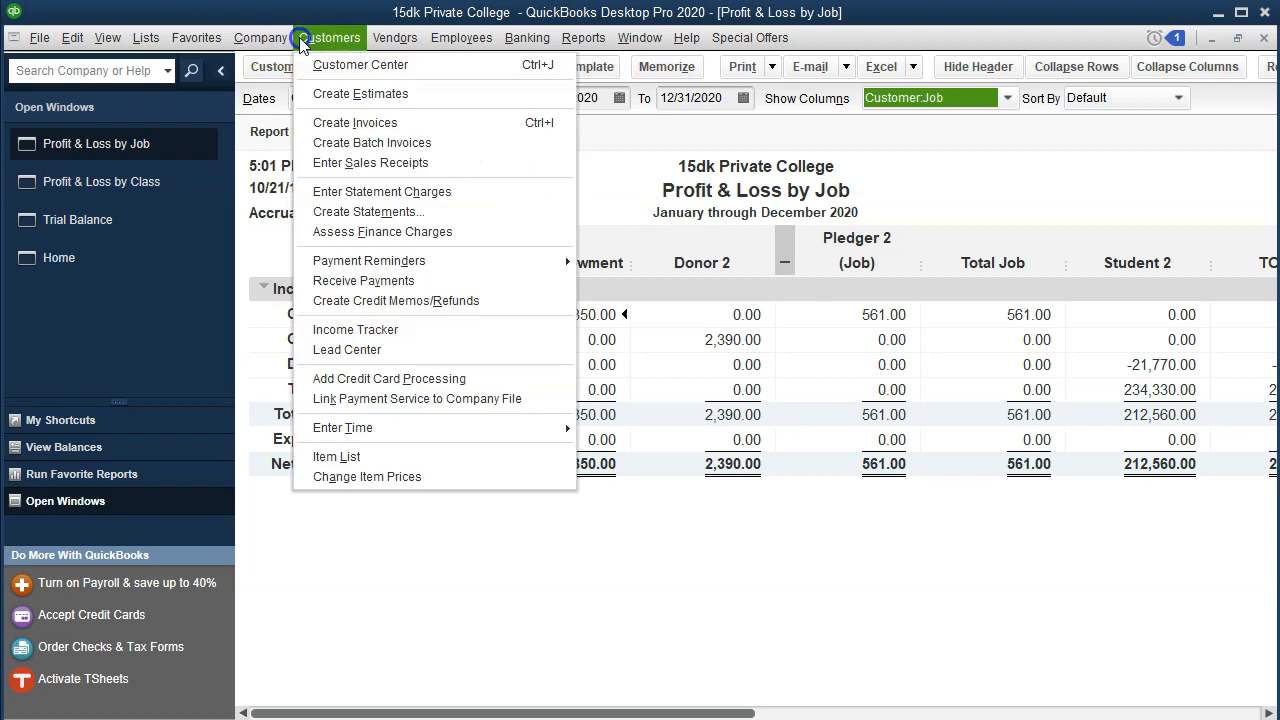
{"action": "left_click", "coordinate": [406, 64]}
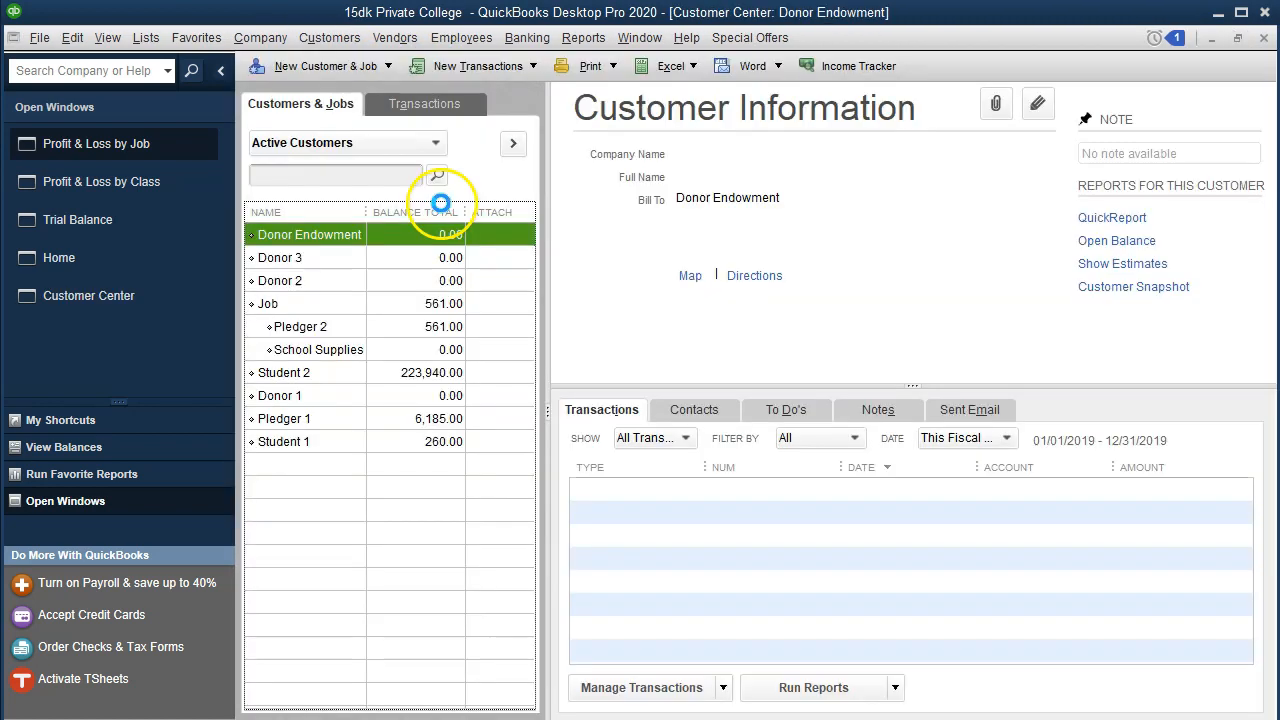
{"action": "left_click", "coordinate": [253, 306]}
{"action": "left_click_drag", "start_coordinate": [256, 306], "coordinate": [247, 233]}
{"action": "left_click_drag", "start_coordinate": [250, 306], "coordinate": [251, 230]}
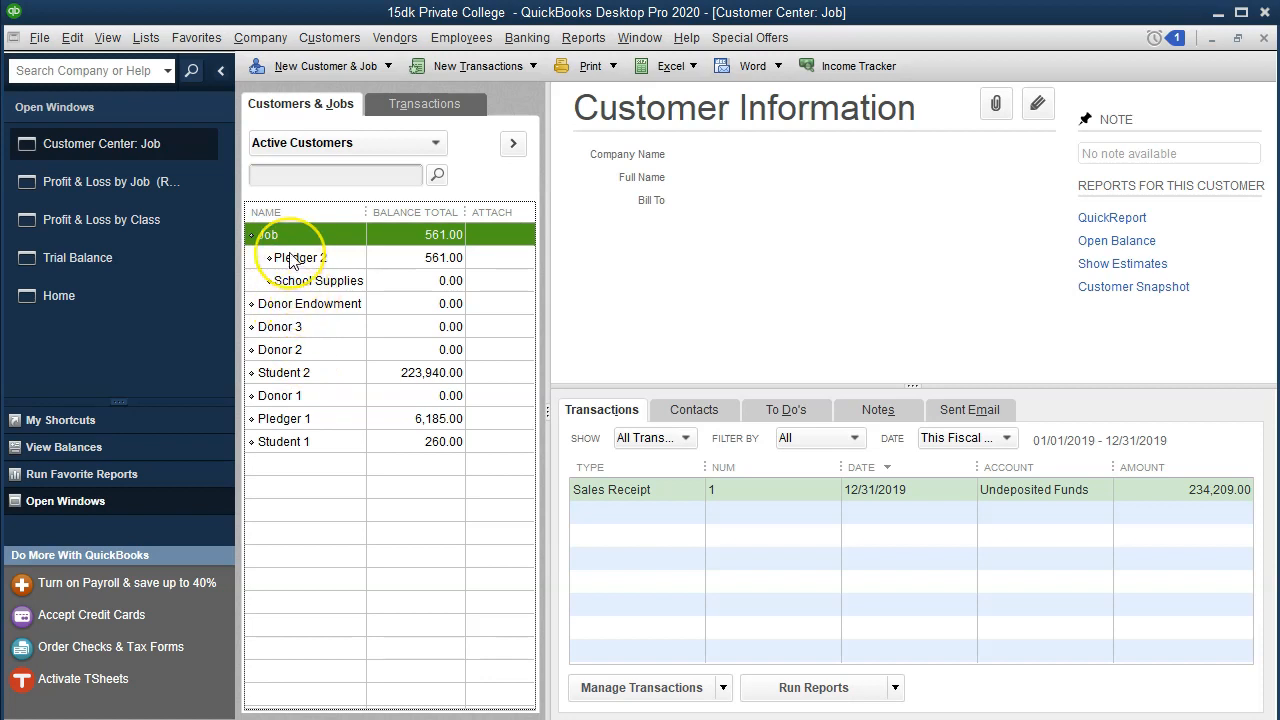
Make Donor Endowment a sub-job of Job and set its job status to In progress
{"action": "left_click", "coordinate": [253, 304]}
{"action": "left_click_drag", "start_coordinate": [253, 304], "coordinate": [268, 304]}
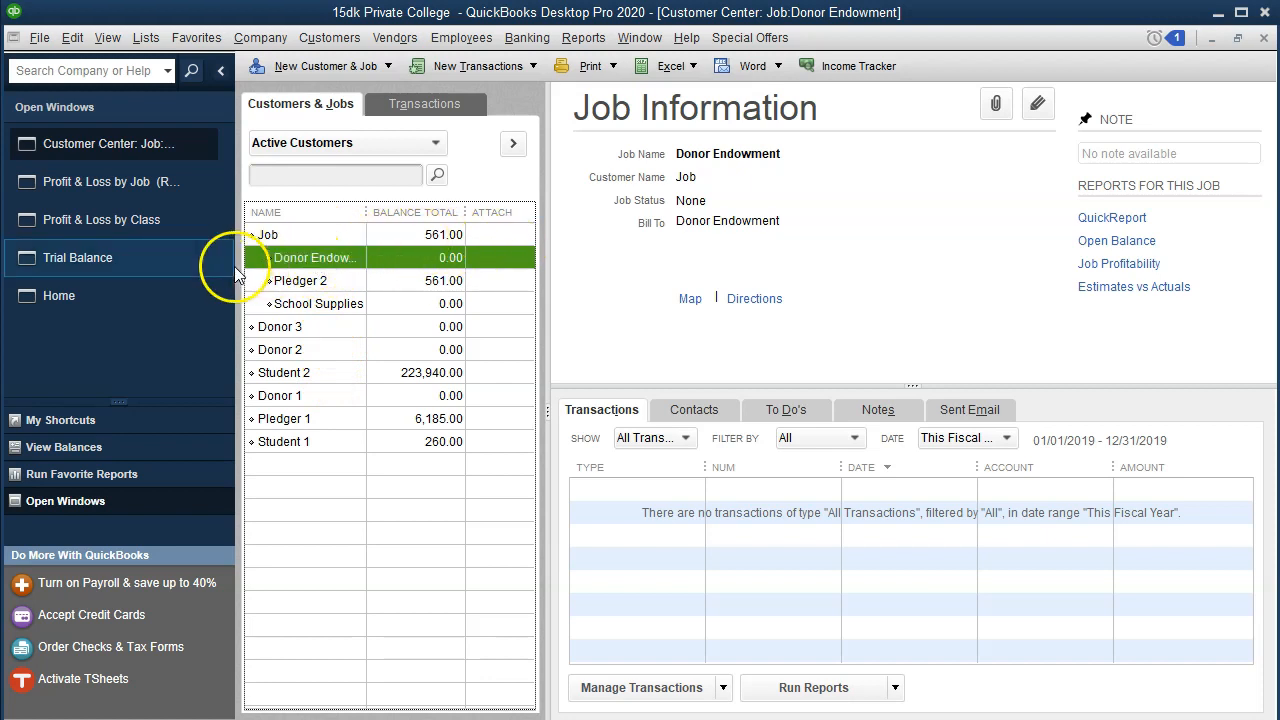
{"action": "left_click_drag", "start_coordinate": [261, 257], "coordinate": [408, 257]}
{"action": "double_click", "coordinate": [408, 257]}
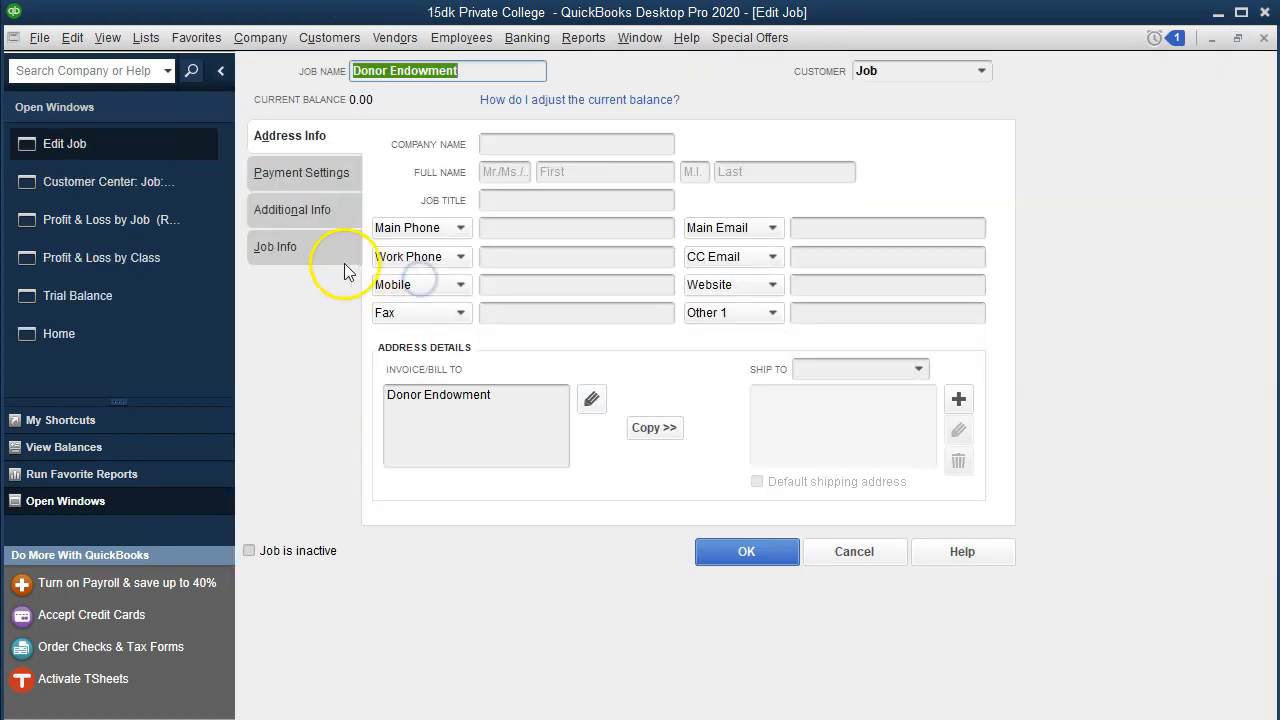
{"action": "left_click", "coordinate": [298, 248]}
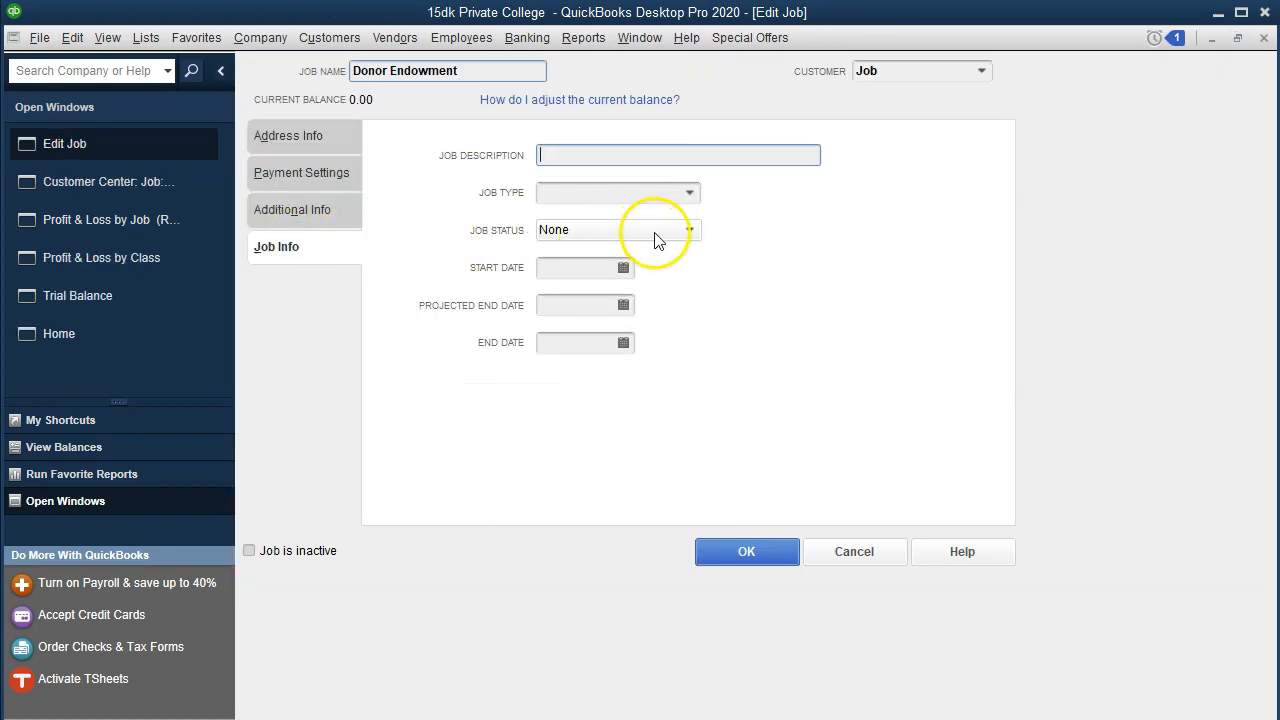
{"action": "left_click", "coordinate": [687, 231]}
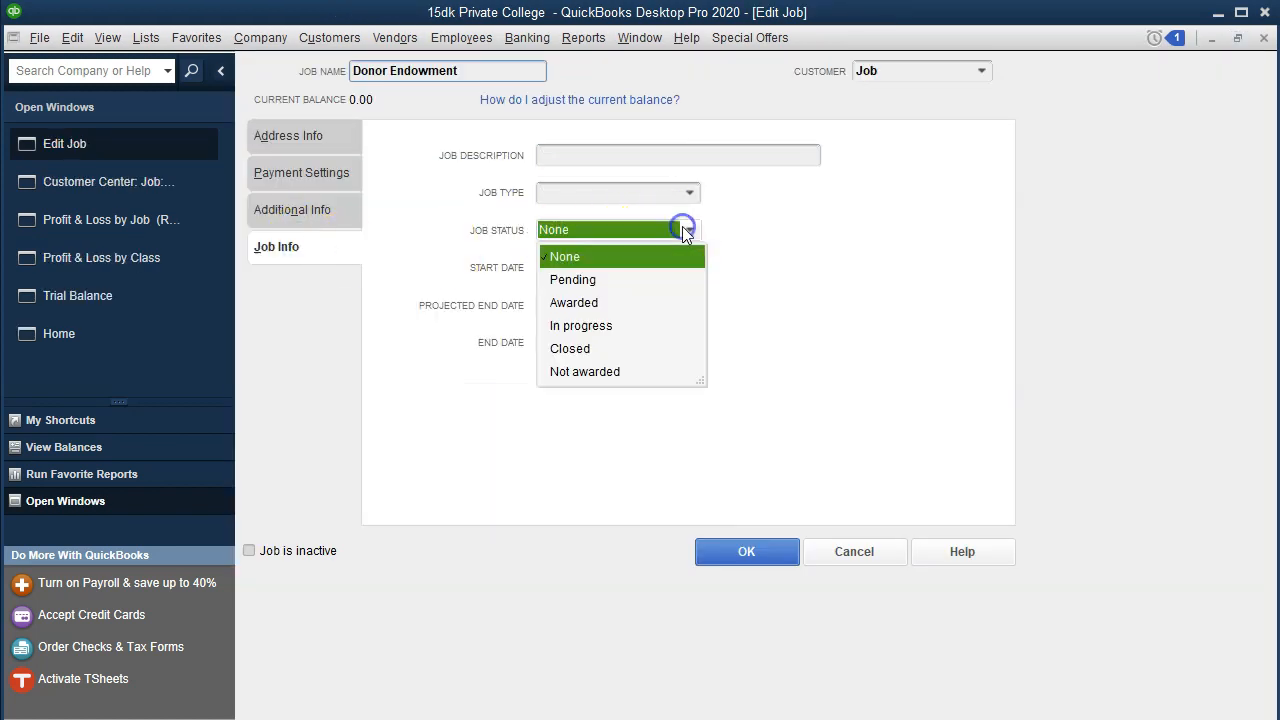
{"action": "left_click", "coordinate": [614, 328]}
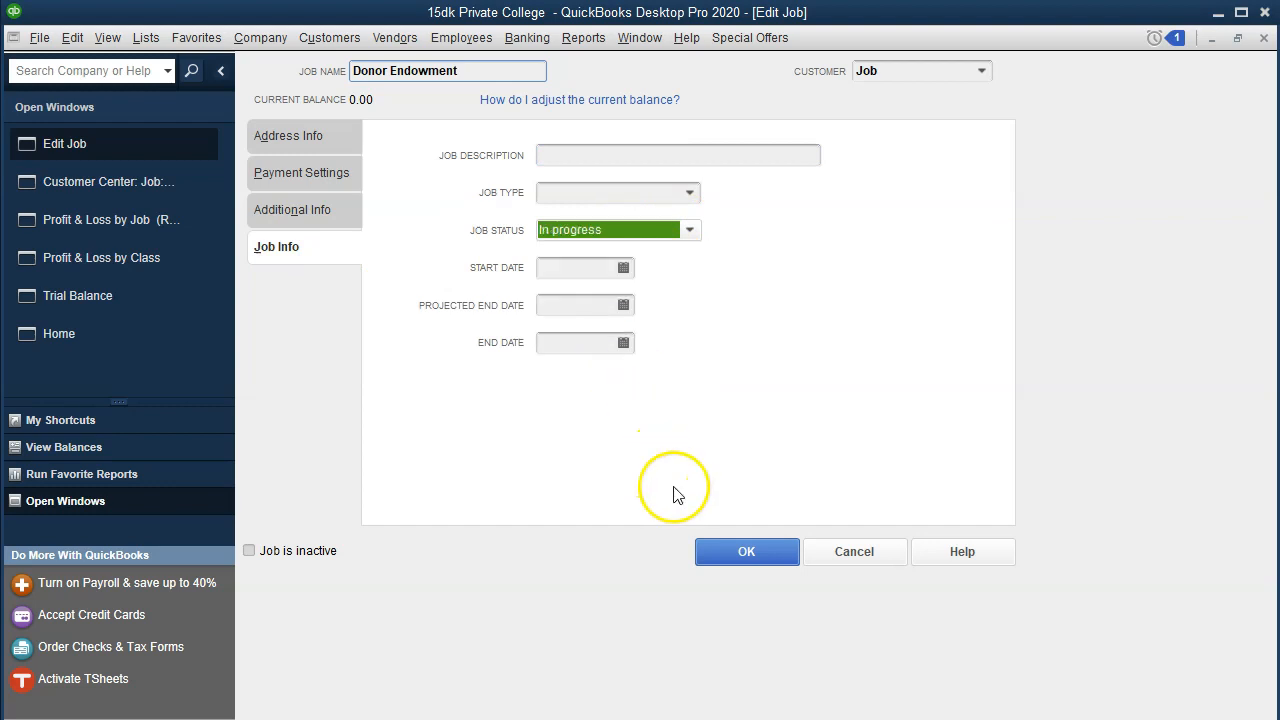
{"action": "left_click", "coordinate": [718, 549]}
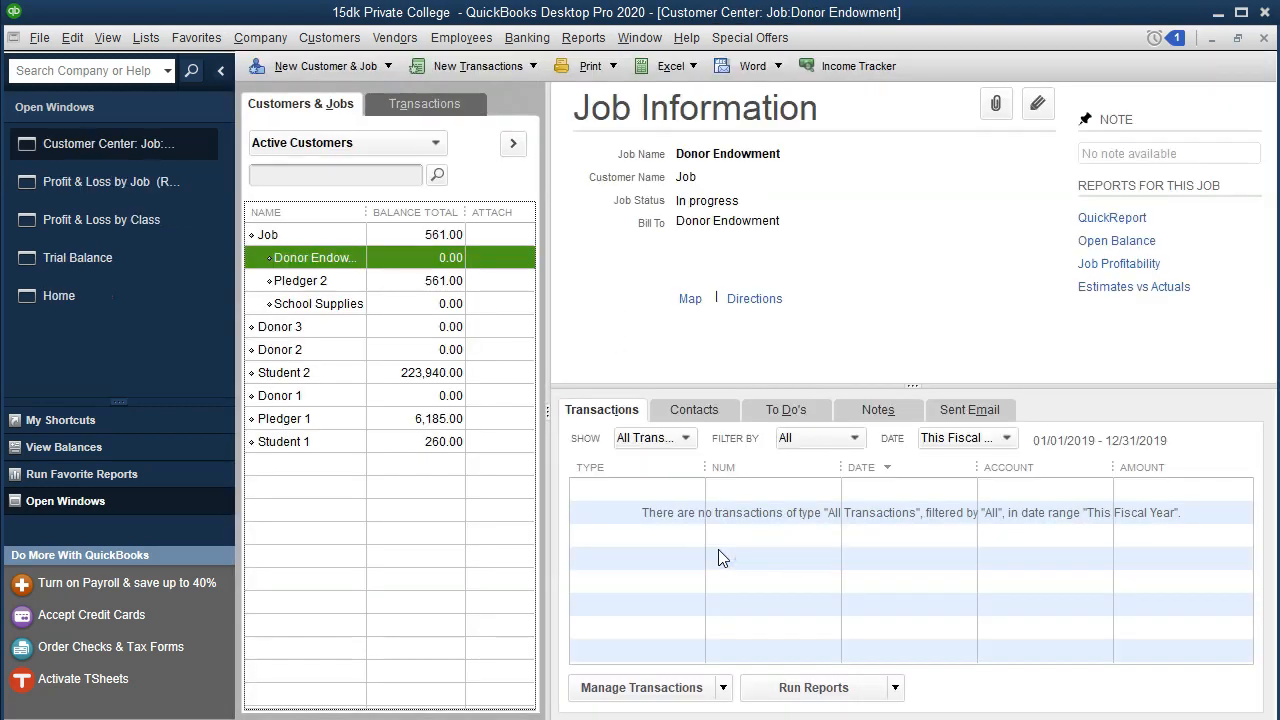
Compare restricted contributions in the Profit & Loss by Job and by Class reports, viewing the Job columns both collapsed and expanded
{"action": "left_click", "coordinate": [127, 187]}
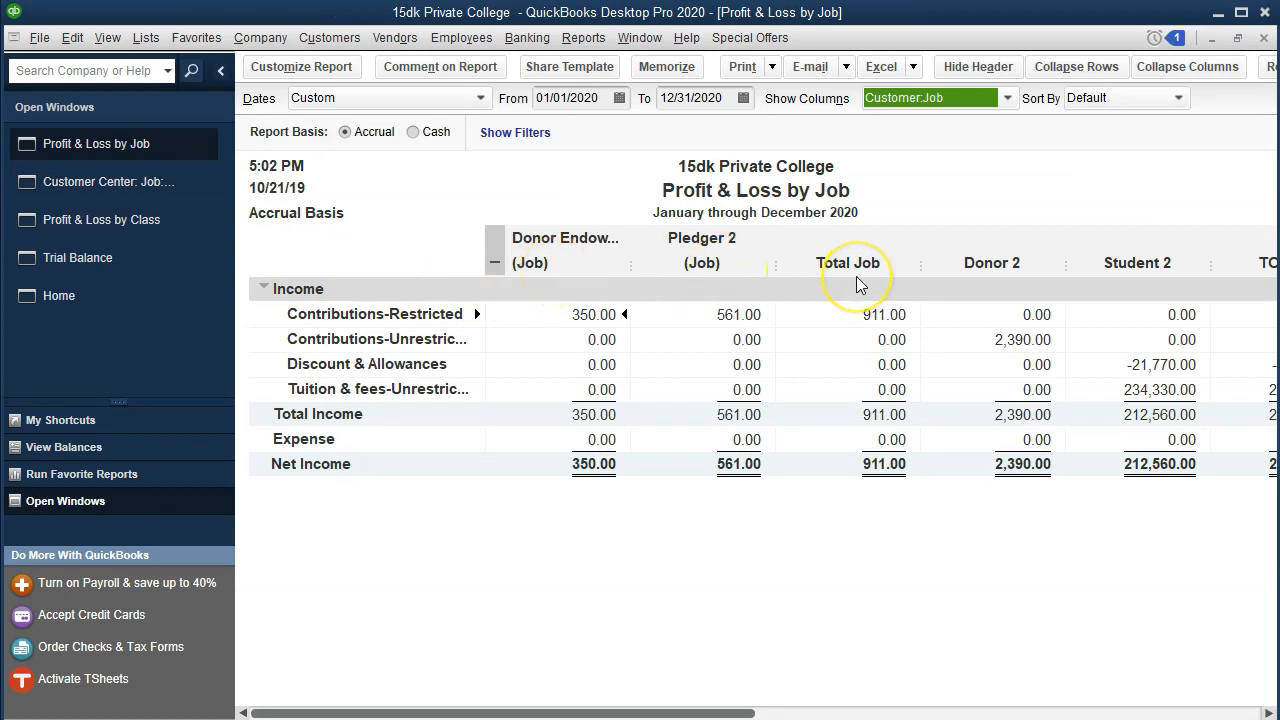
{"action": "left_click", "coordinate": [496, 260]}
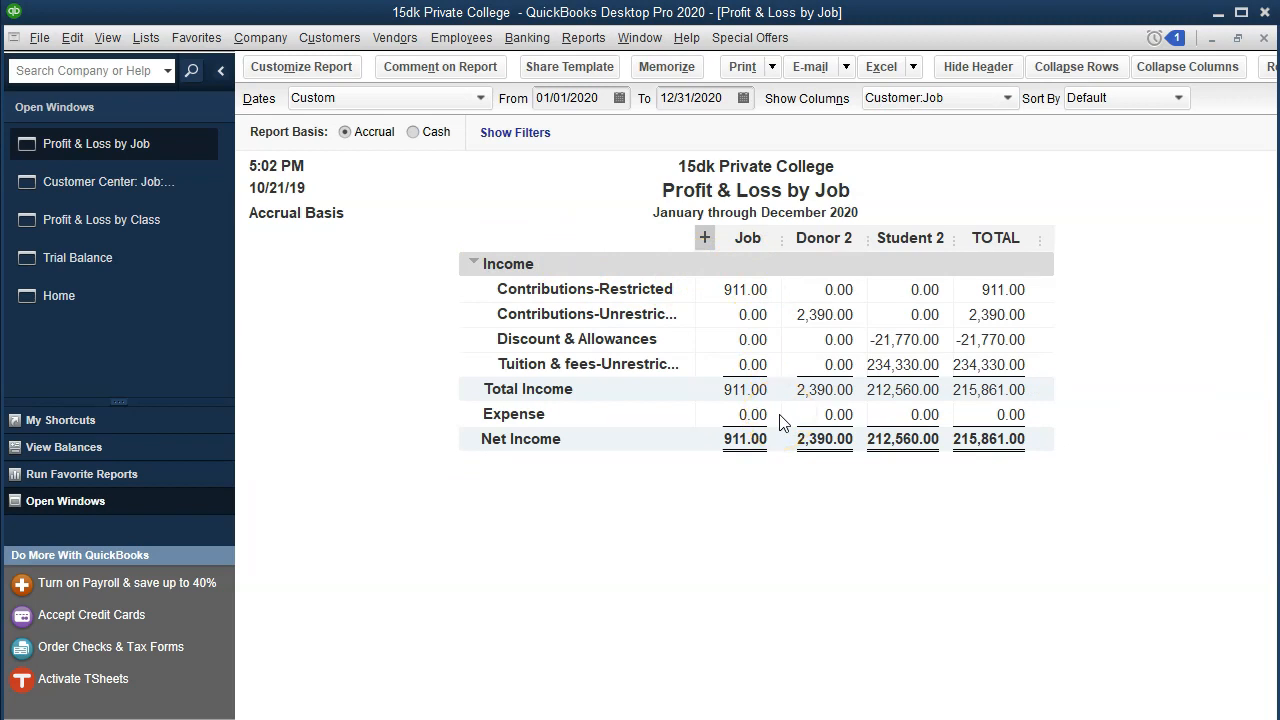
{"action": "left_click", "coordinate": [165, 221]}
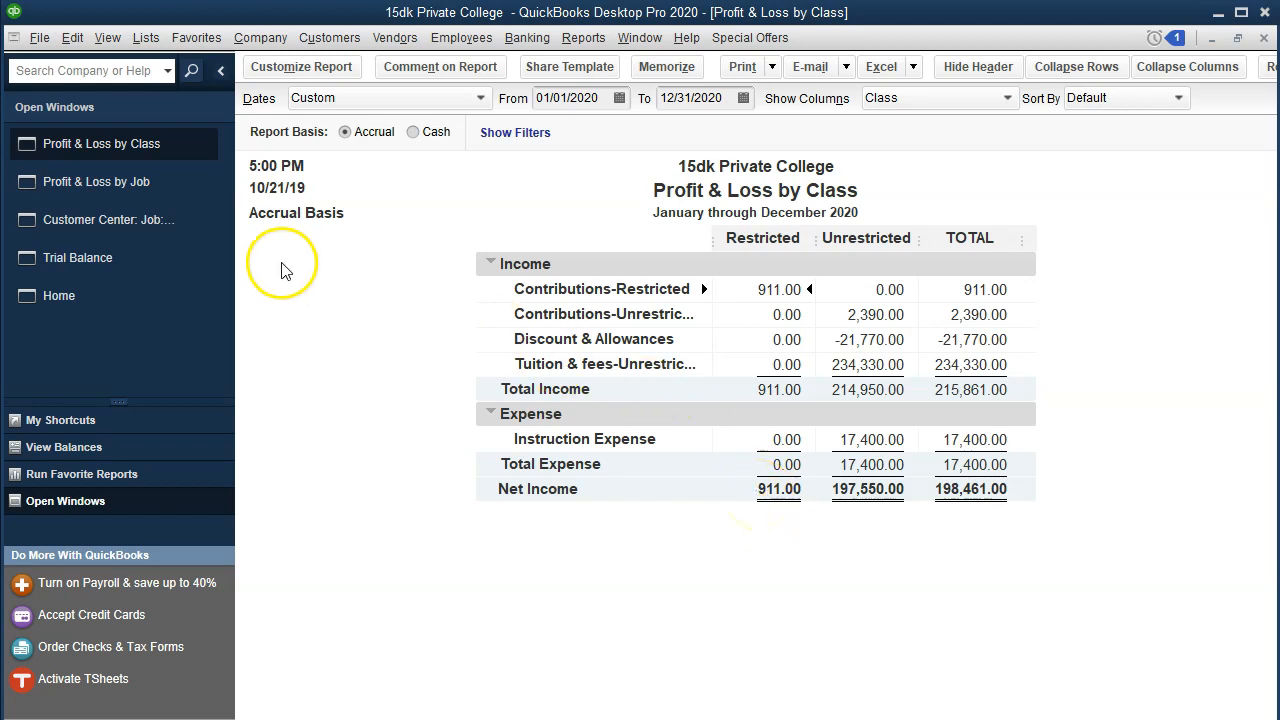
{"action": "left_click", "coordinate": [170, 192]}
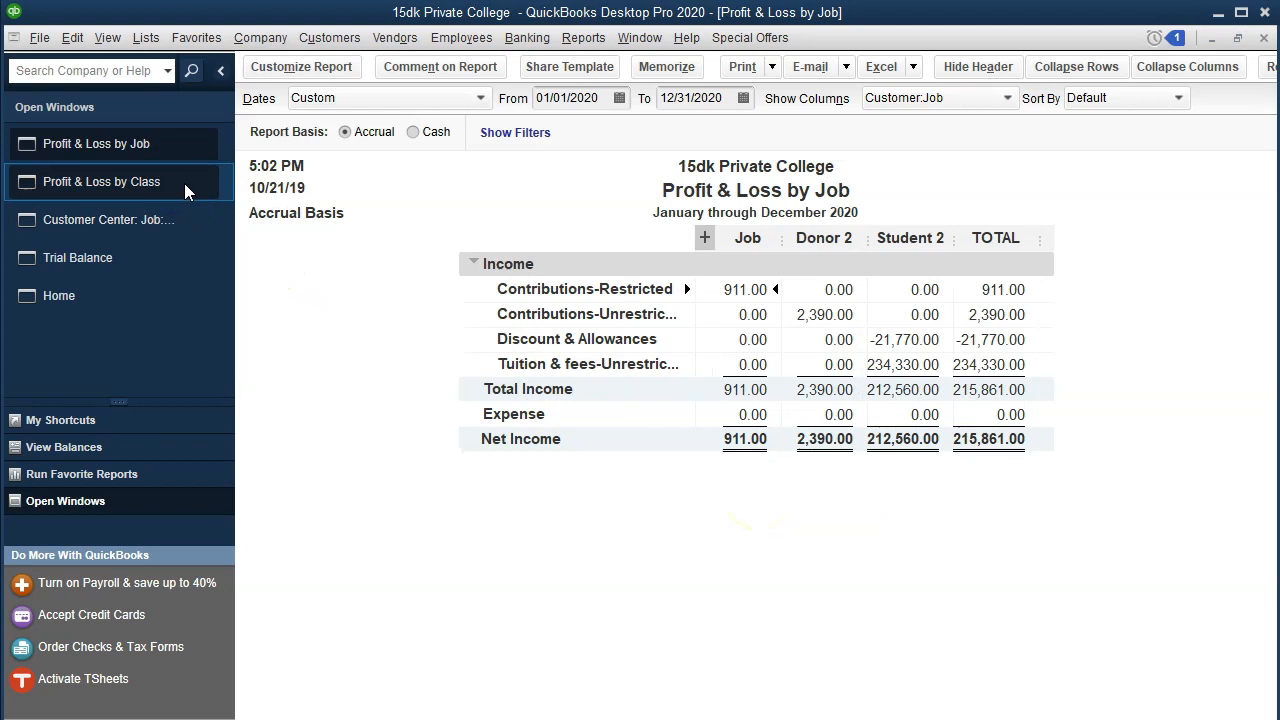
{"action": "left_click", "coordinate": [704, 238]}
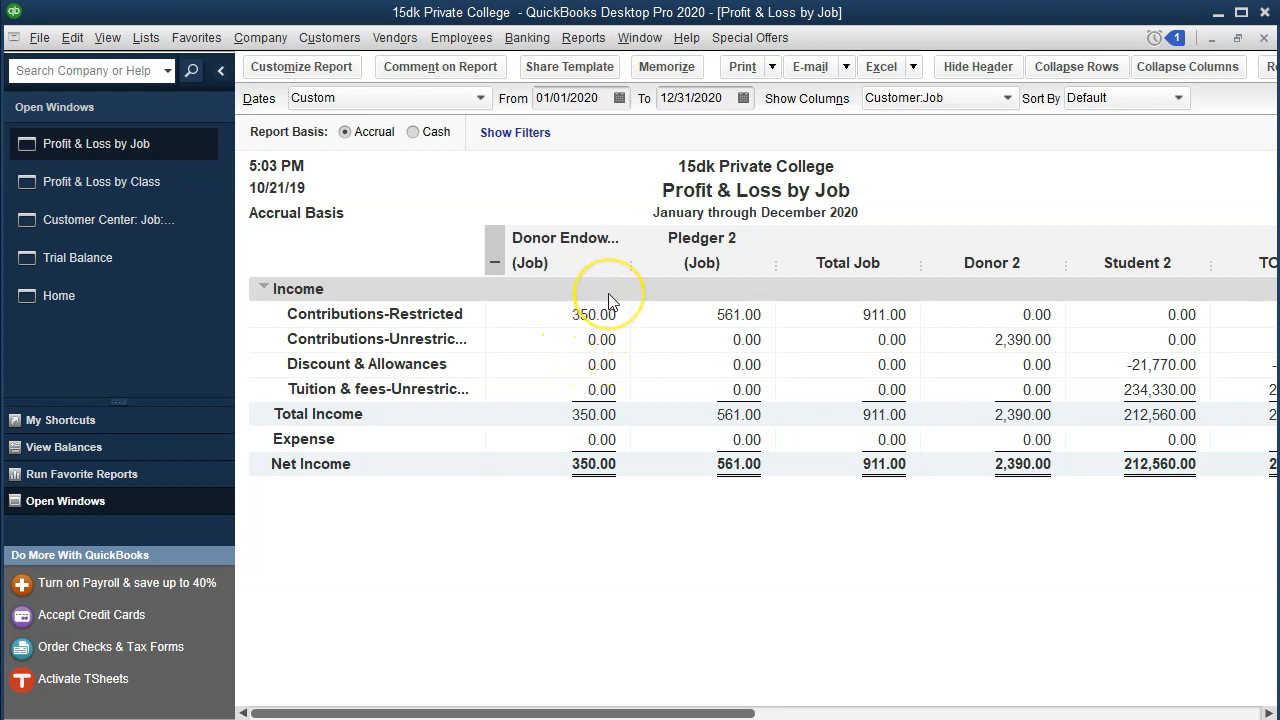
{"action": "left_click", "coordinate": [493, 246]}
{"action": "left_click", "coordinate": [707, 240]}
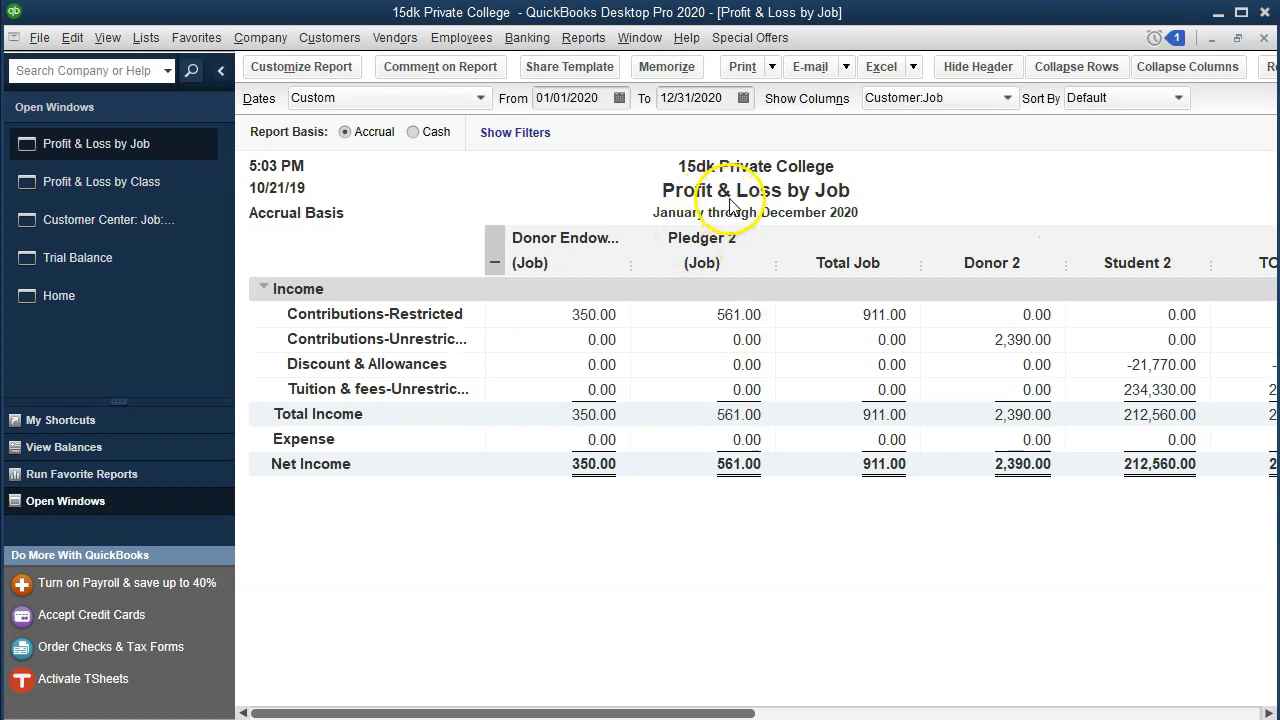
Filter the Profit & Loss by Job report to jobs with the status In progress
{"action": "left_click", "coordinate": [292, 66]}
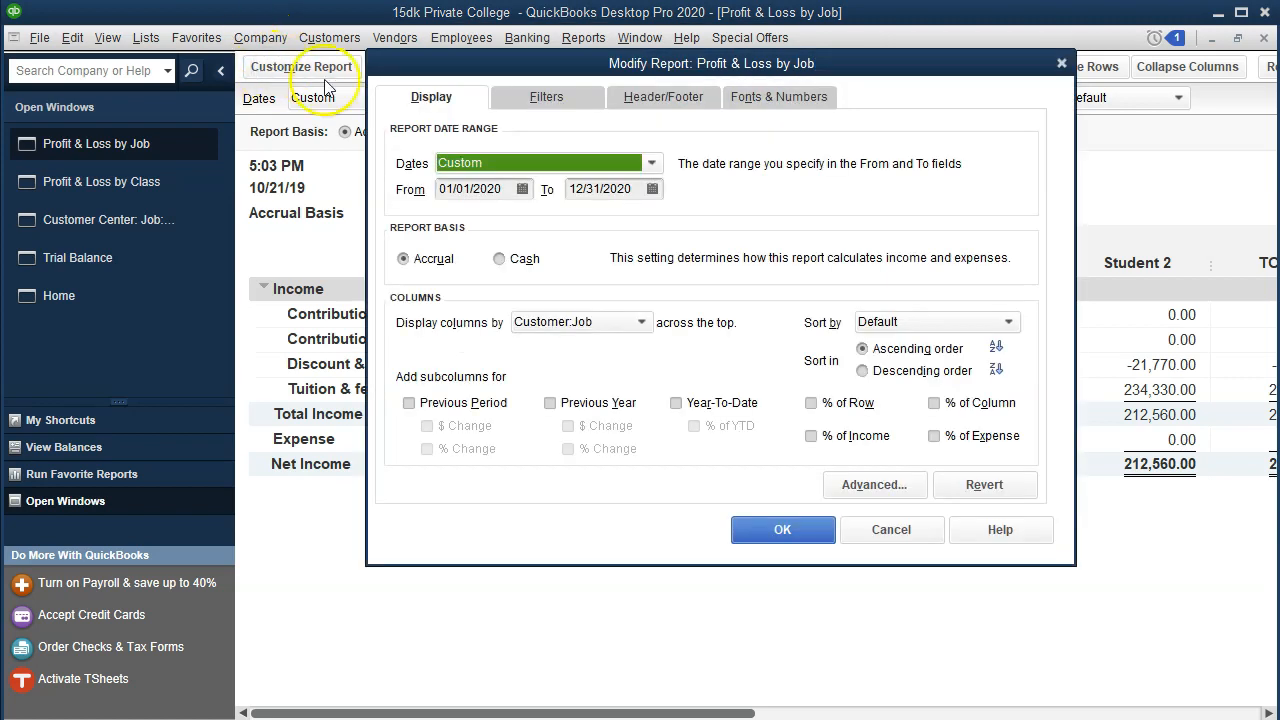
{"action": "left_click", "coordinate": [543, 97]}
{"action": "left_click", "coordinate": [545, 320]}
{"action": "left_click", "coordinate": [545, 320]}
{"action": "left_click", "coordinate": [545, 320]}
{"action": "left_click", "coordinate": [545, 320]}
{"action": "left_click", "coordinate": [545, 320]}
{"action": "left_click", "coordinate": [545, 320]}
{"action": "left_click", "coordinate": [545, 320]}
{"action": "left_click", "coordinate": [545, 320]}
{"action": "left_click", "coordinate": [545, 320]}
{"action": "left_click", "coordinate": [545, 320]}
{"action": "left_click", "coordinate": [545, 320]}
{"action": "left_click", "coordinate": [545, 320]}
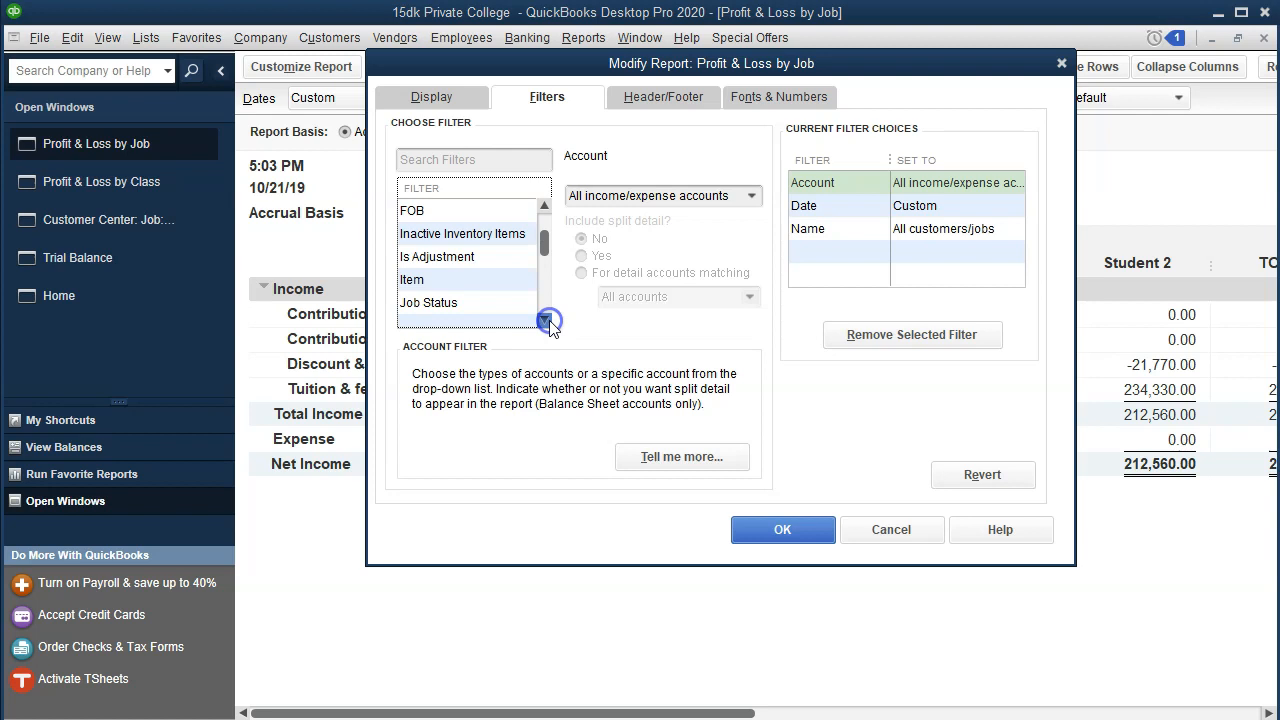
{"action": "left_click", "coordinate": [545, 320]}
{"action": "left_click", "coordinate": [472, 279]}
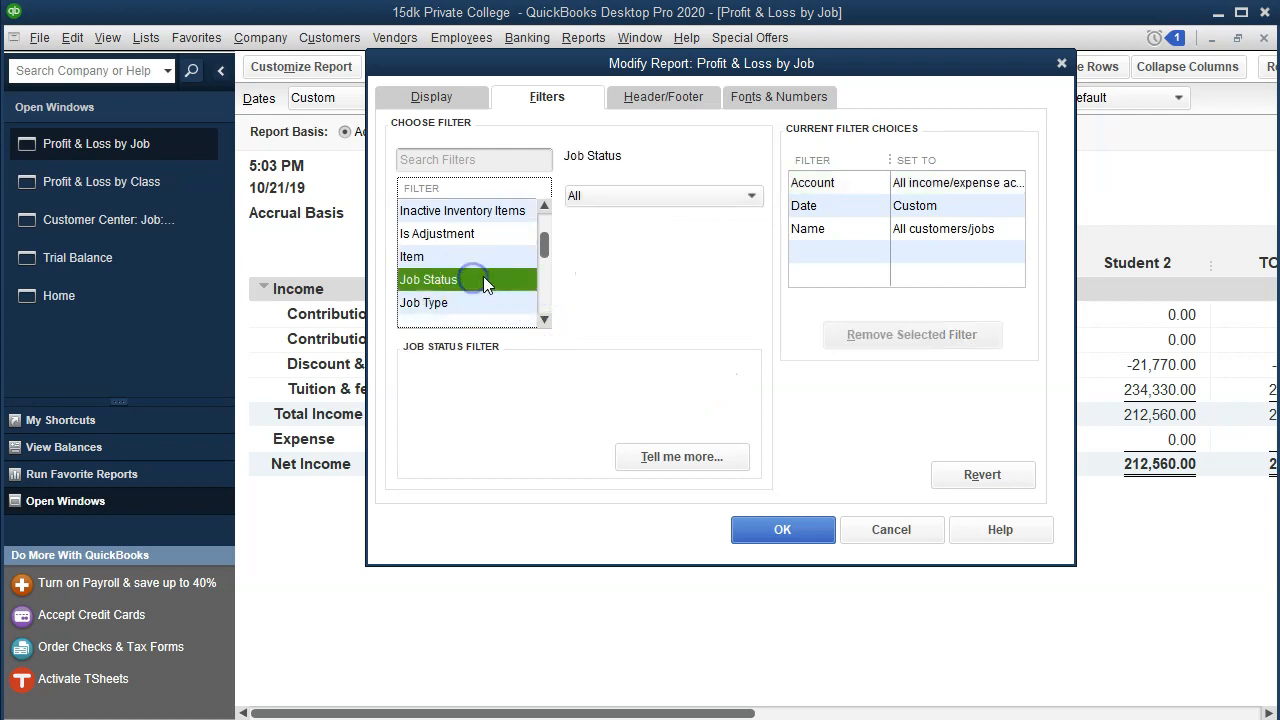
{"action": "left_click", "coordinate": [697, 191]}
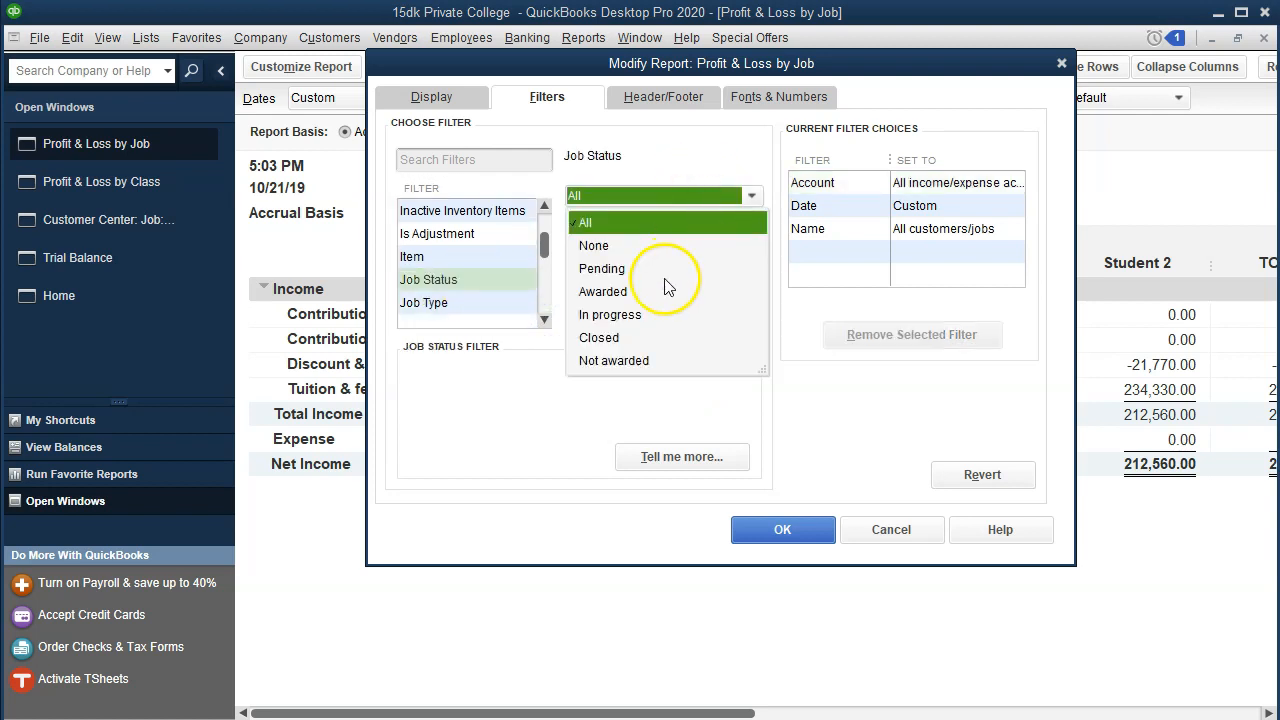
{"action": "left_click", "coordinate": [655, 314]}
{"action": "left_click", "coordinate": [797, 512]}
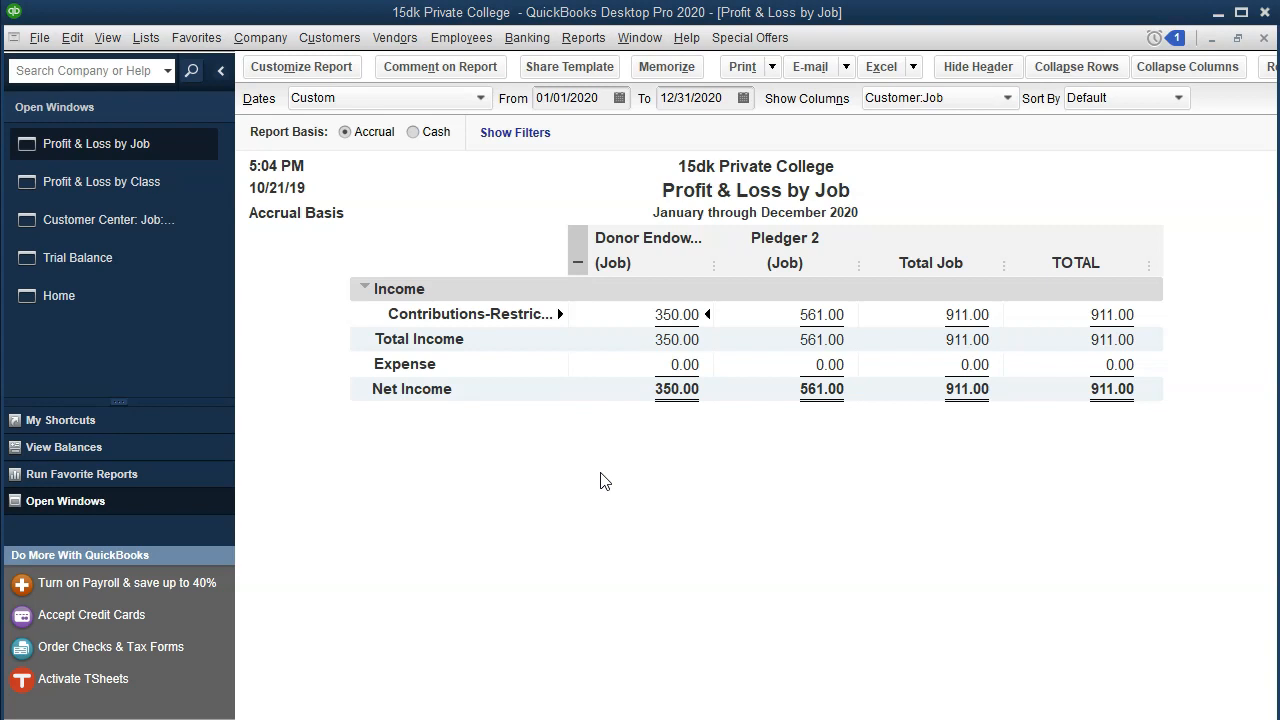
Set the Profit & Loss by Job report's start date to 01/01/2019 and collapse the Job columns into one
{"action": "left_click", "coordinate": [606, 100]}
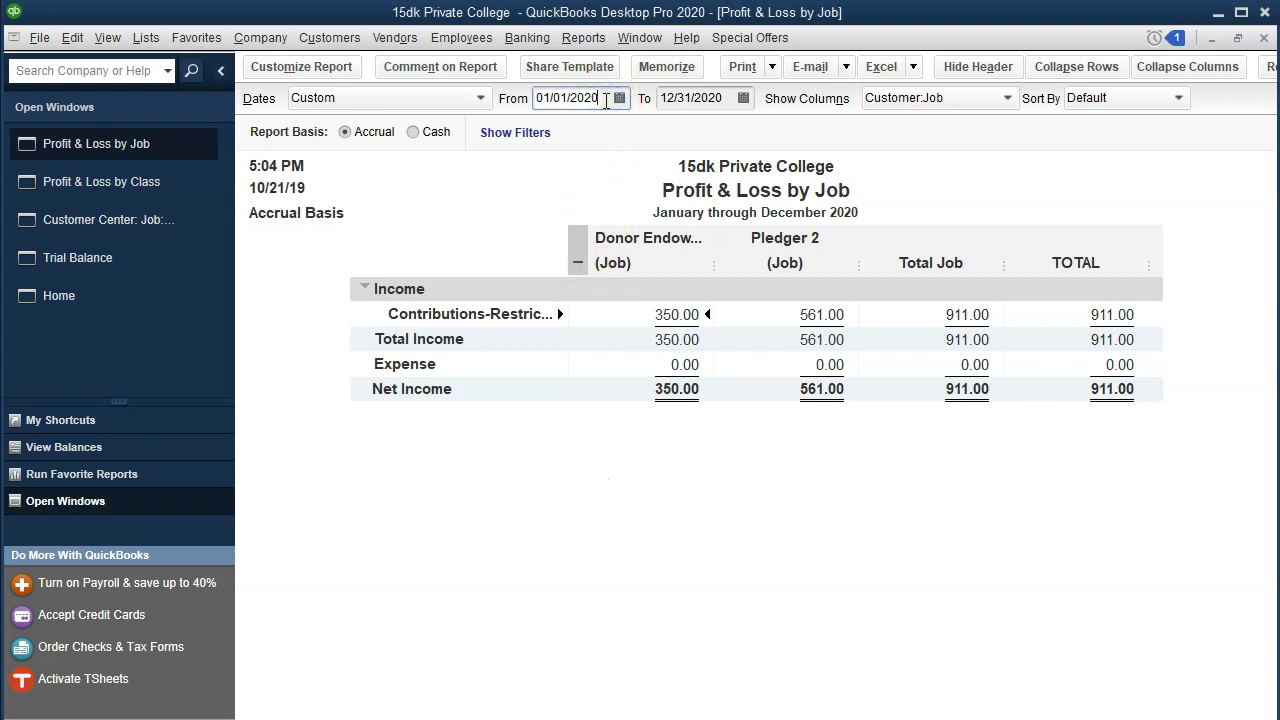
{"action": "key", "text": "BackSpace"}
{"action": "type", "text": "19"}
{"action": "left_click", "coordinate": [717, 454]}
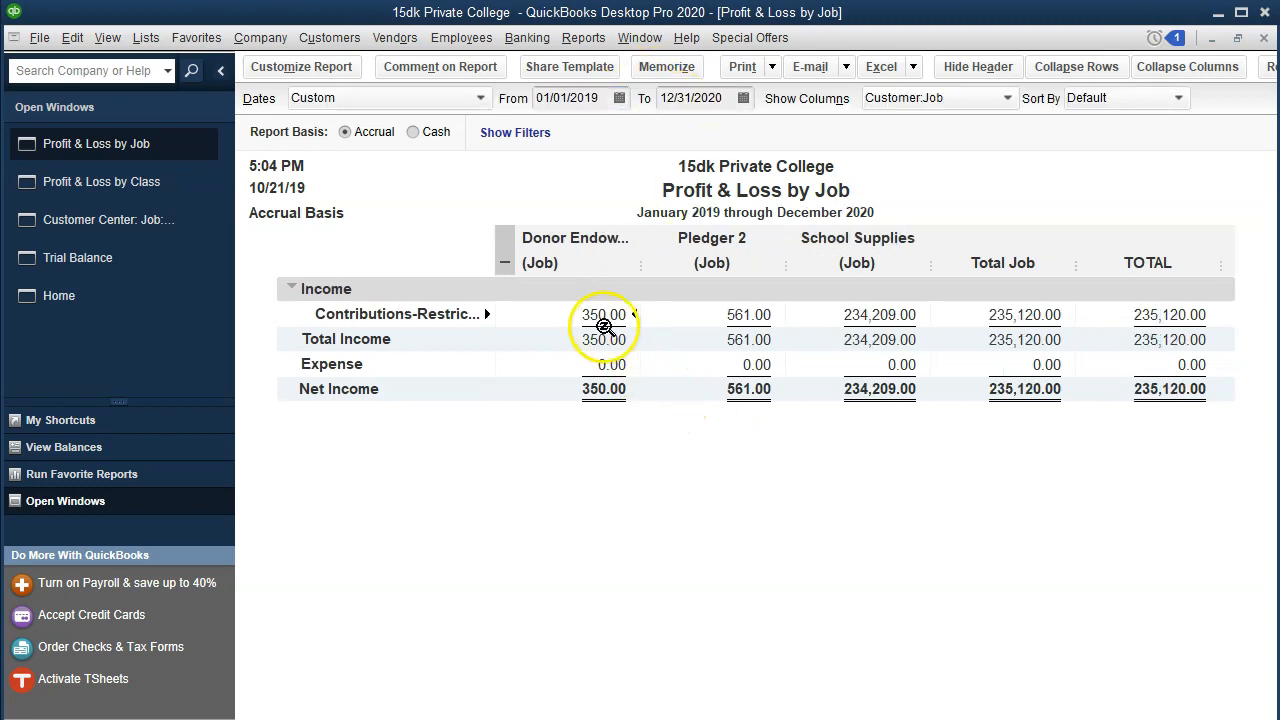
{"action": "left_click", "coordinate": [506, 259]}
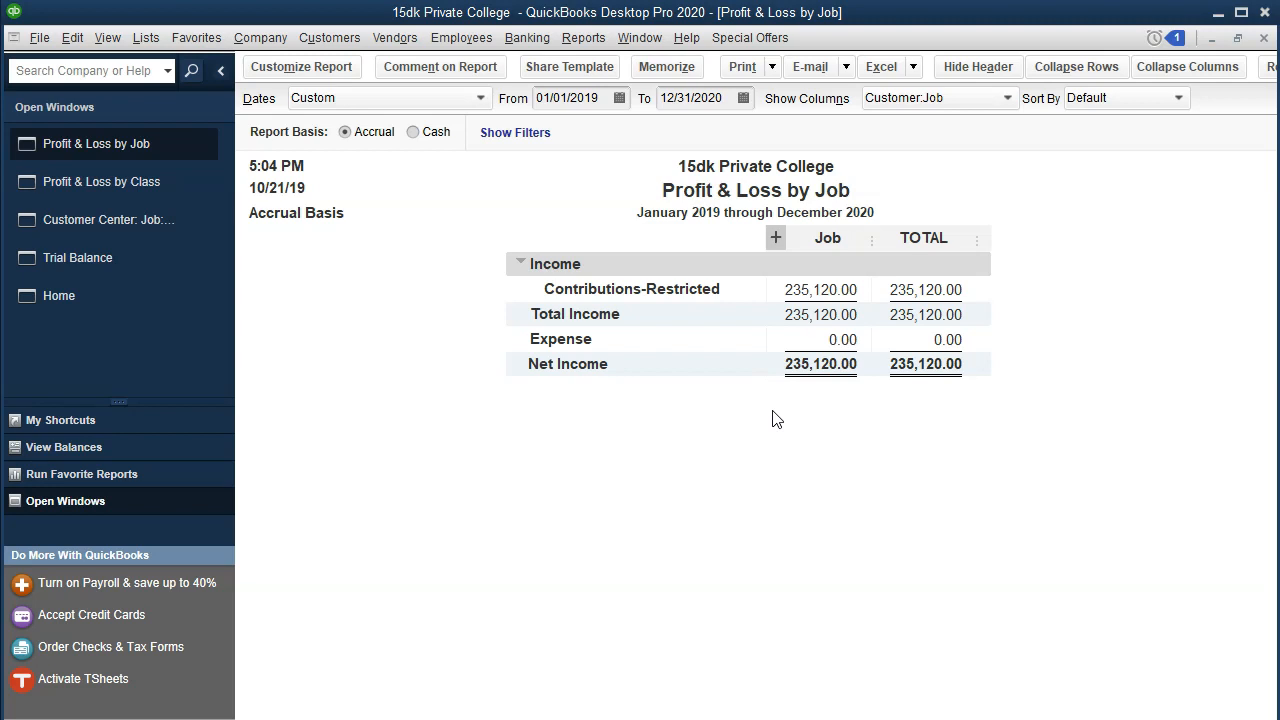
Generate a standard Balance Sheet report as of 12/31/2020
{"action": "left_click", "coordinate": [584, 38]}
{"action": "mouse_move", "coordinate": [675, 199]}
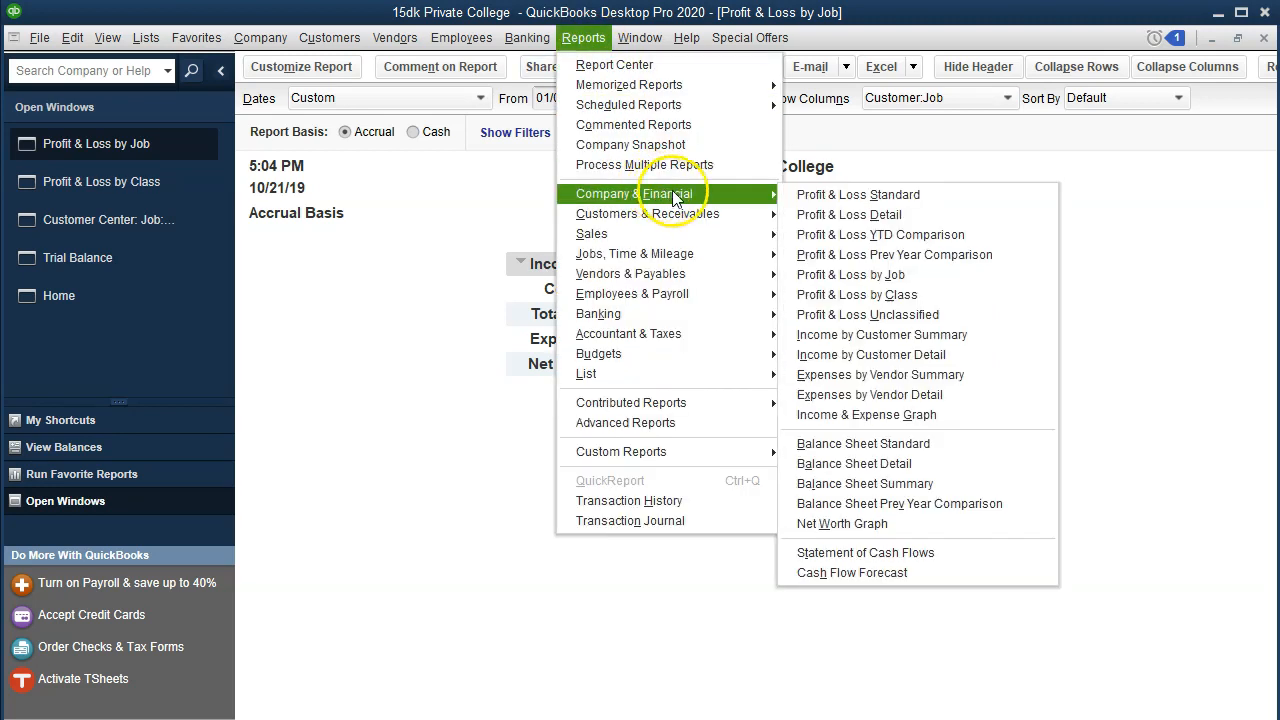
{"action": "left_click", "coordinate": [855, 447]}
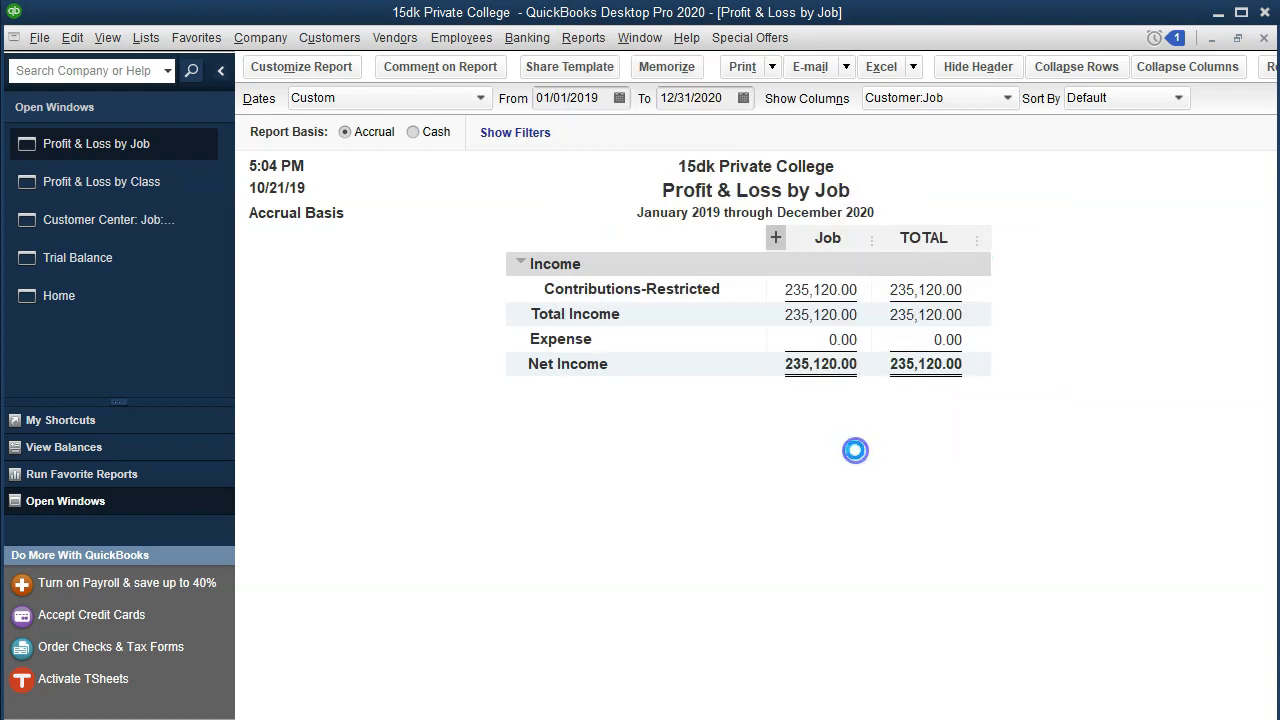
{"action": "key", "text": "Tab"}
{"action": "type", "text": "12/31/2020"}
{"action": "key", "text": "Tab"}
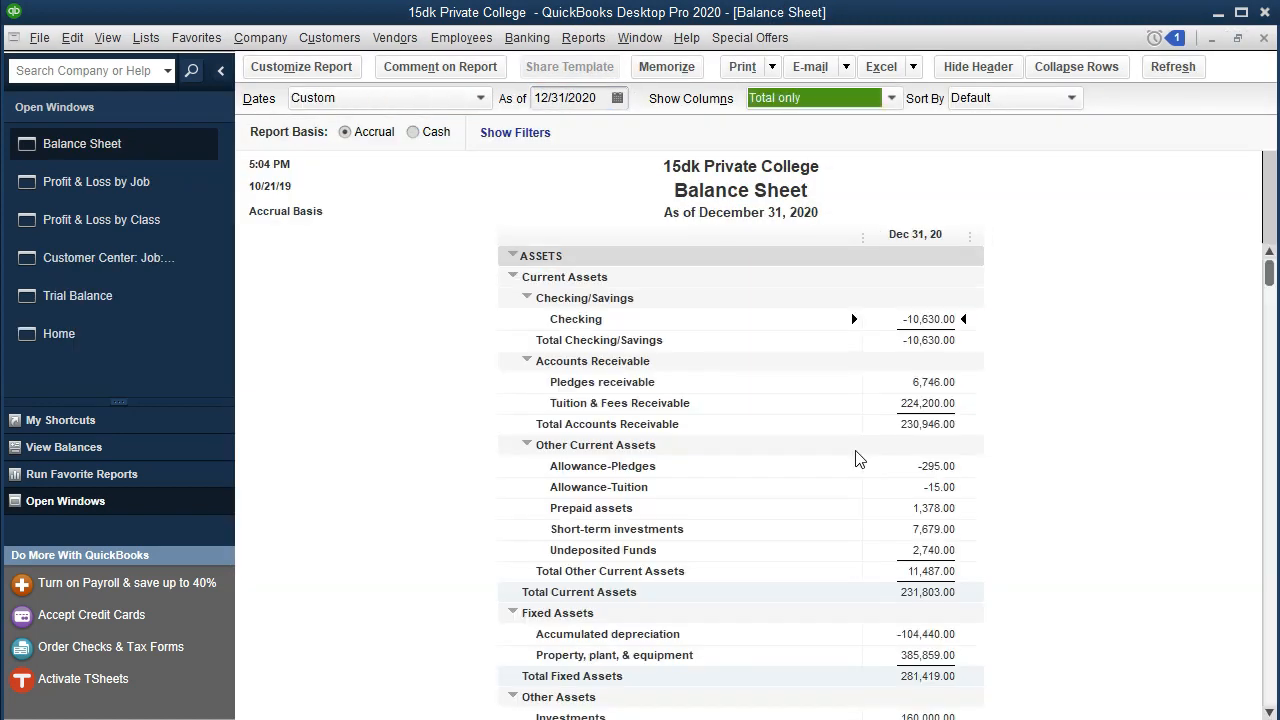
Enlarge the Balance Sheet's column label font, applying the change to all related fonts
{"action": "left_click", "coordinate": [301, 66]}
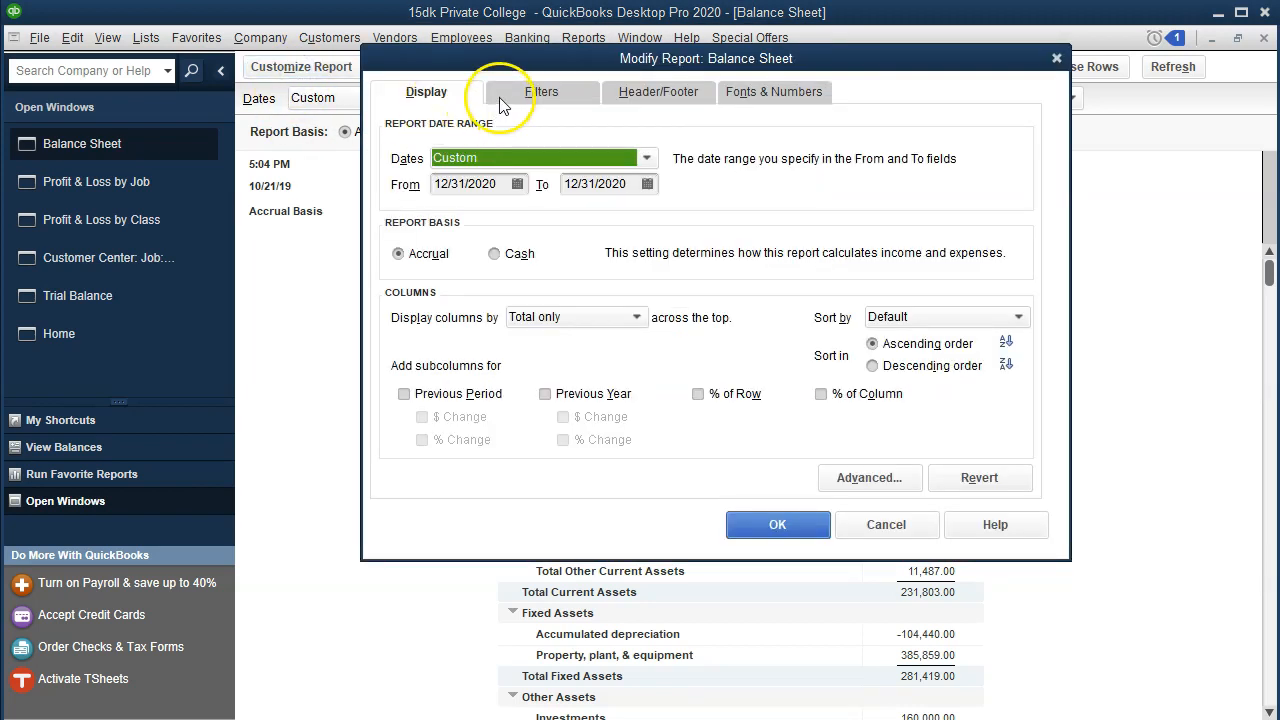
{"action": "left_click", "coordinate": [750, 93]}
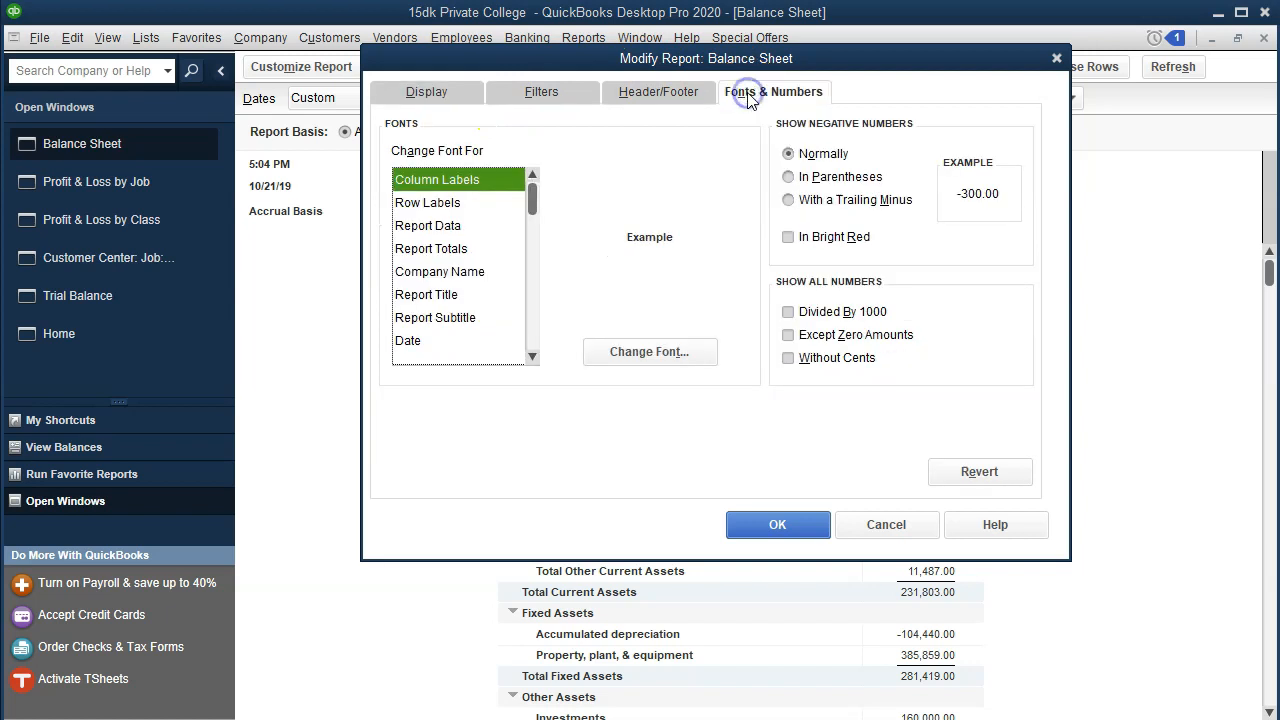
{"action": "left_click", "coordinate": [673, 361]}
{"action": "left_click", "coordinate": [664, 278]}
{"action": "left_click", "coordinate": [741, 210]}
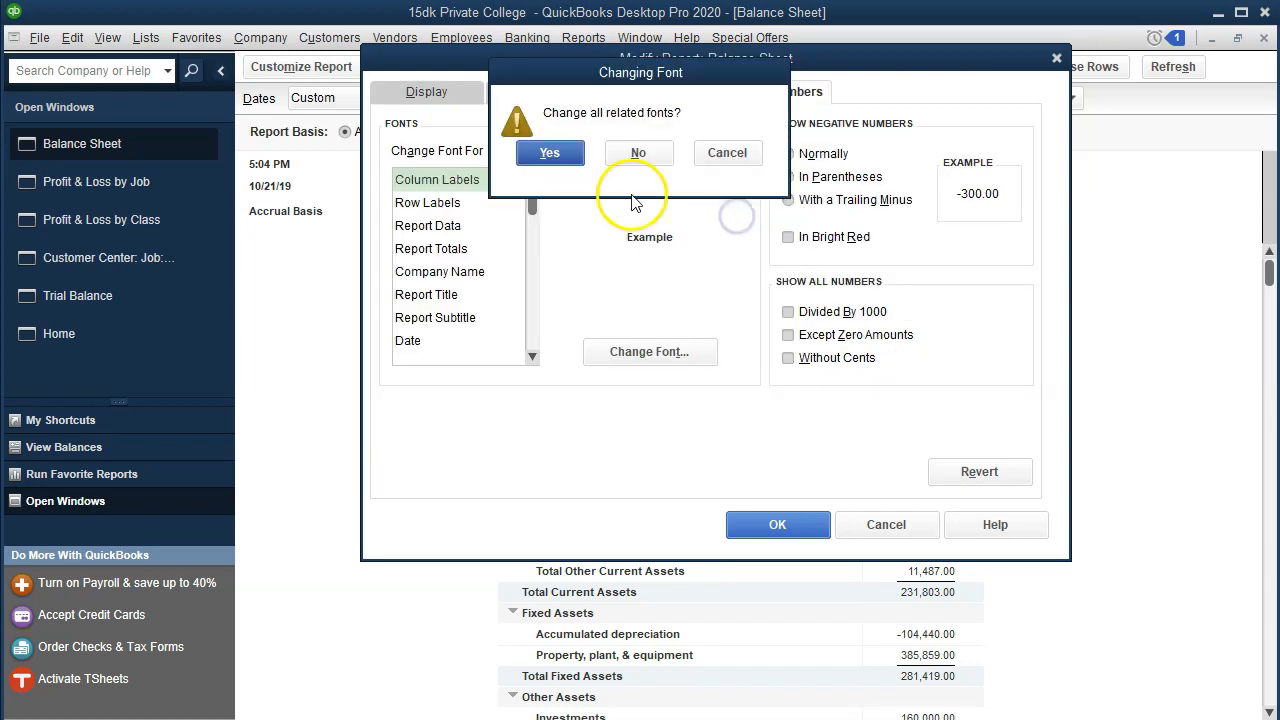
{"action": "left_click", "coordinate": [562, 155]}
{"action": "left_click", "coordinate": [750, 520]}
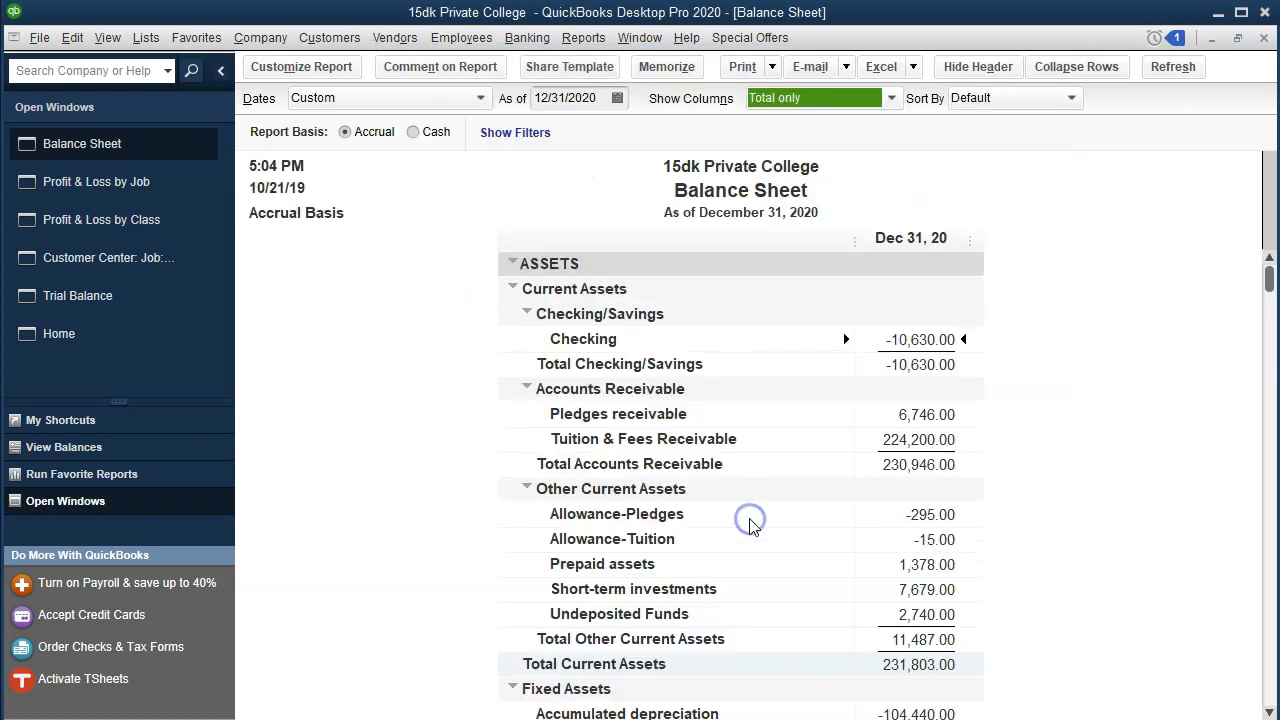
Review the Balance Sheet's Equity section, set the report date to 01/01/2021, and examine the restricted and unrestricted net assets
{"action": "scroll", "coordinate": [752, 522], "scroll_direction": "down", "scroll_amount": 5}
{"action": "scroll", "coordinate": [752, 522], "scroll_direction": "down", "scroll_amount": 3}
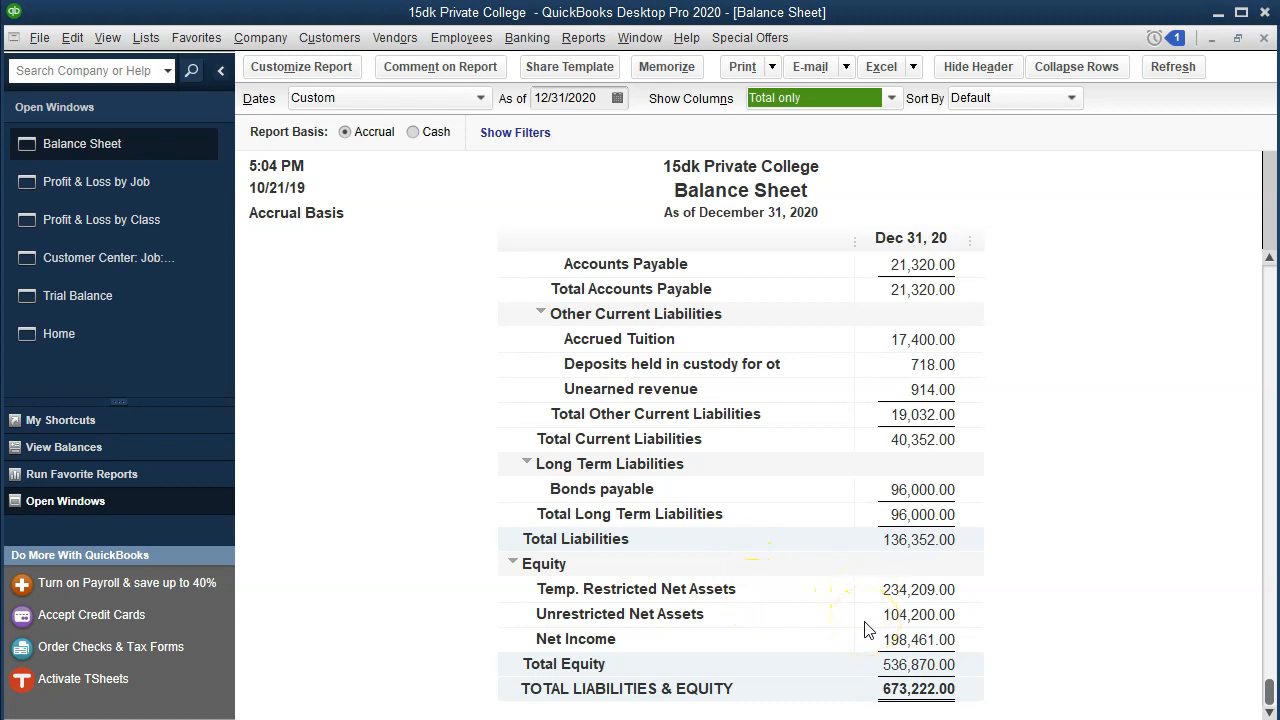
{"action": "left_click", "coordinate": [897, 642]}
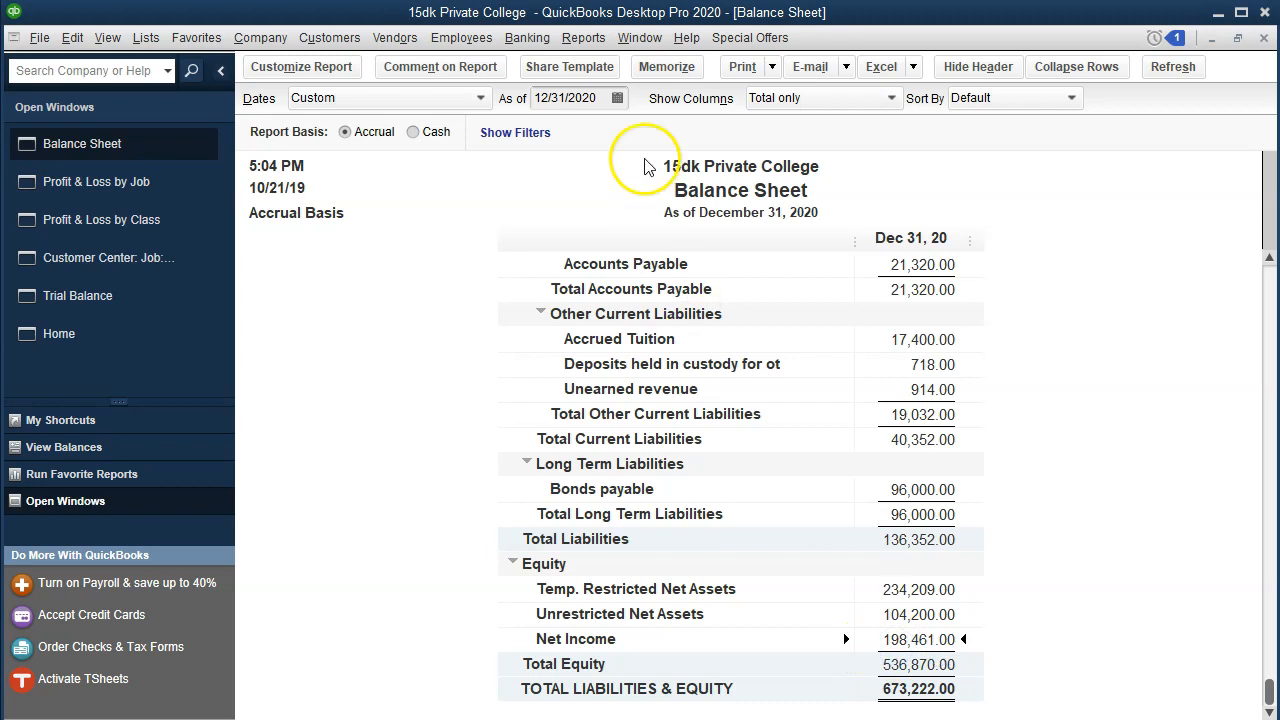
{"action": "left_click", "coordinate": [605, 98]}
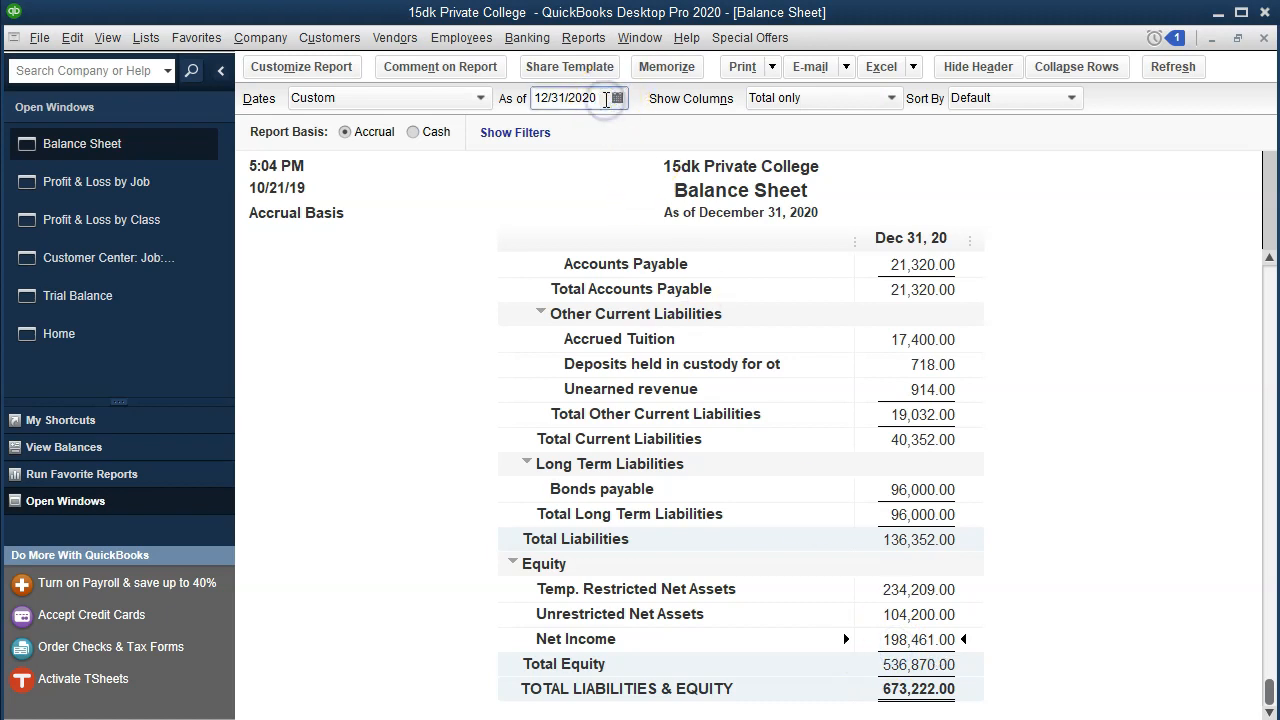
{"action": "key", "text": "plus"}
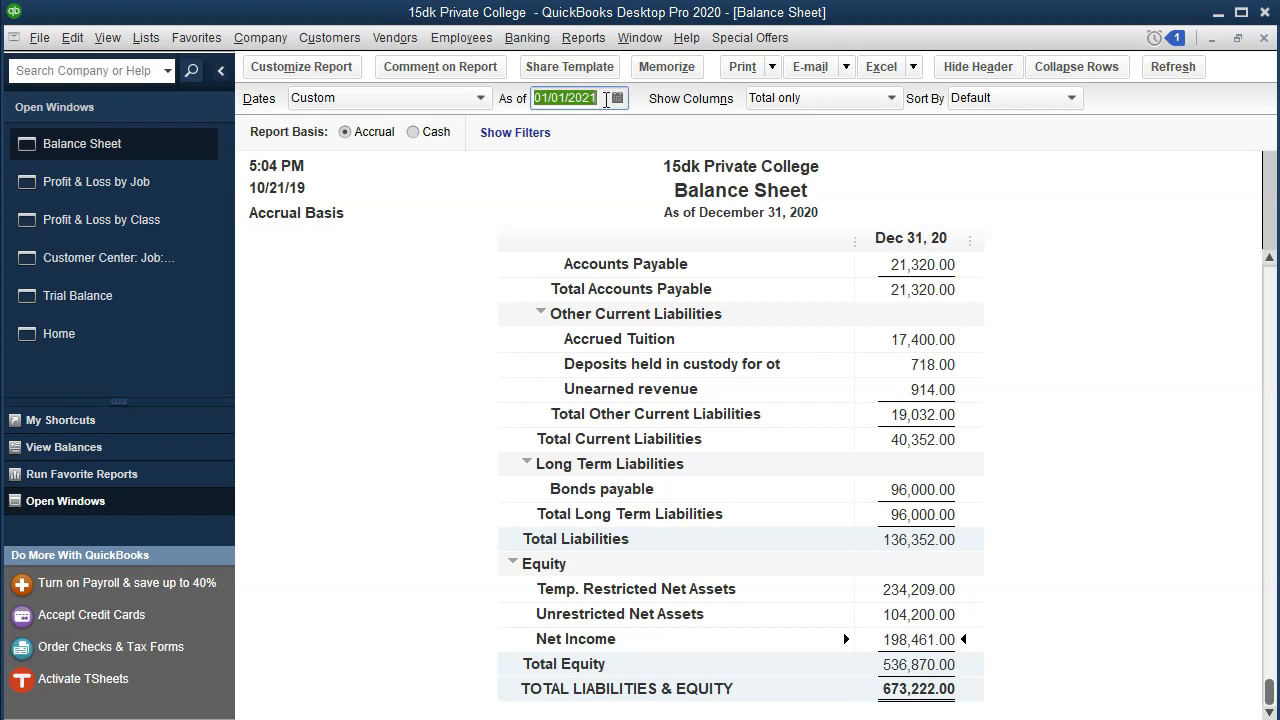
{"action": "left_click", "coordinate": [809, 570]}
{"action": "left_click", "coordinate": [920, 638]}
{"action": "left_click", "coordinate": [1193, 612]}
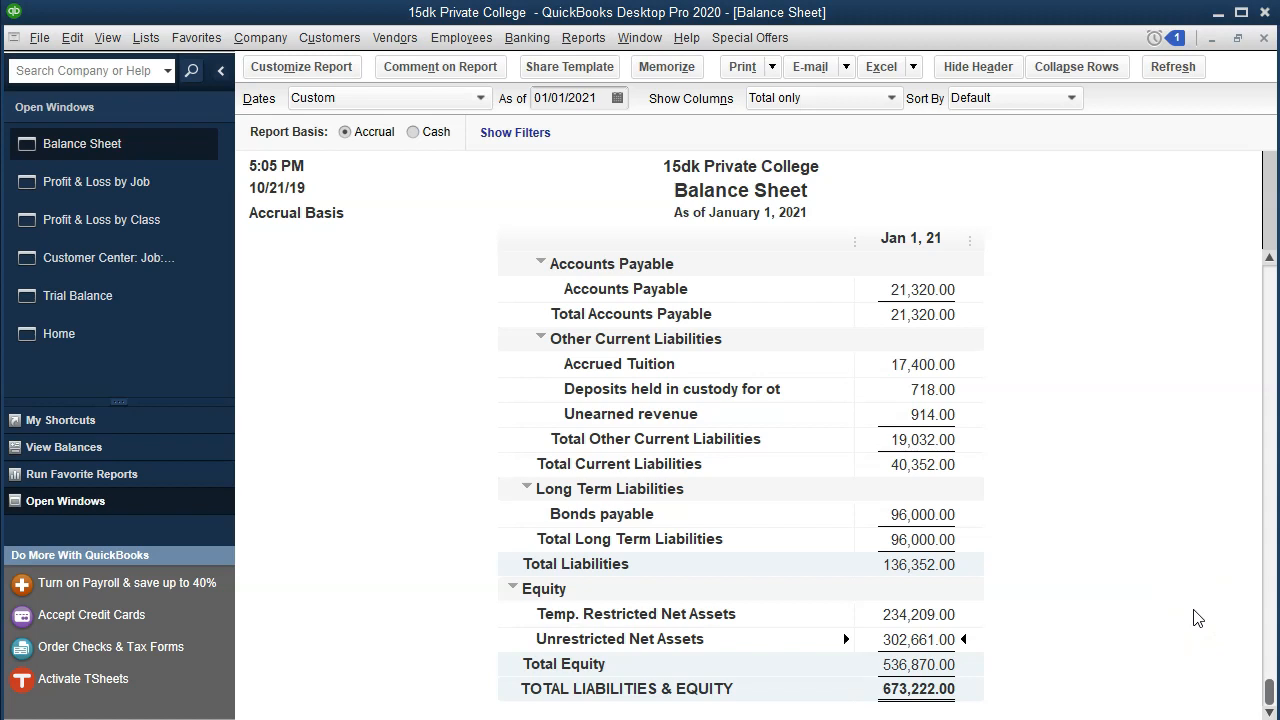
{"action": "left_click", "coordinate": [971, 614]}
{"action": "left_click", "coordinate": [1115, 569]}
Switch to the Excel worksheet and restore the light blue fill on journal entry 2c, cells G19:I20
{"action": "key", "text": "alt+Tab"}
{"action": "left_click", "coordinate": [362, 506]}
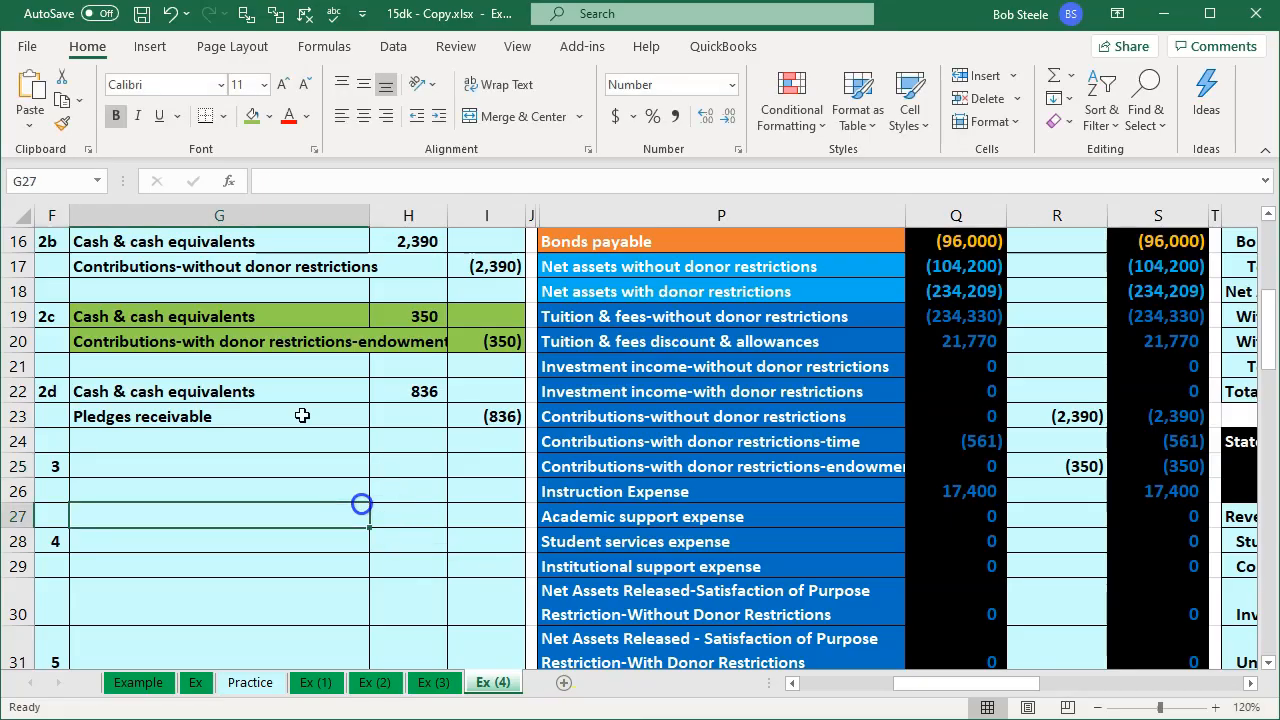
{"action": "left_click_drag", "start_coordinate": [215, 326], "coordinate": [486, 331]}
{"action": "right_click", "coordinate": [486, 331]}
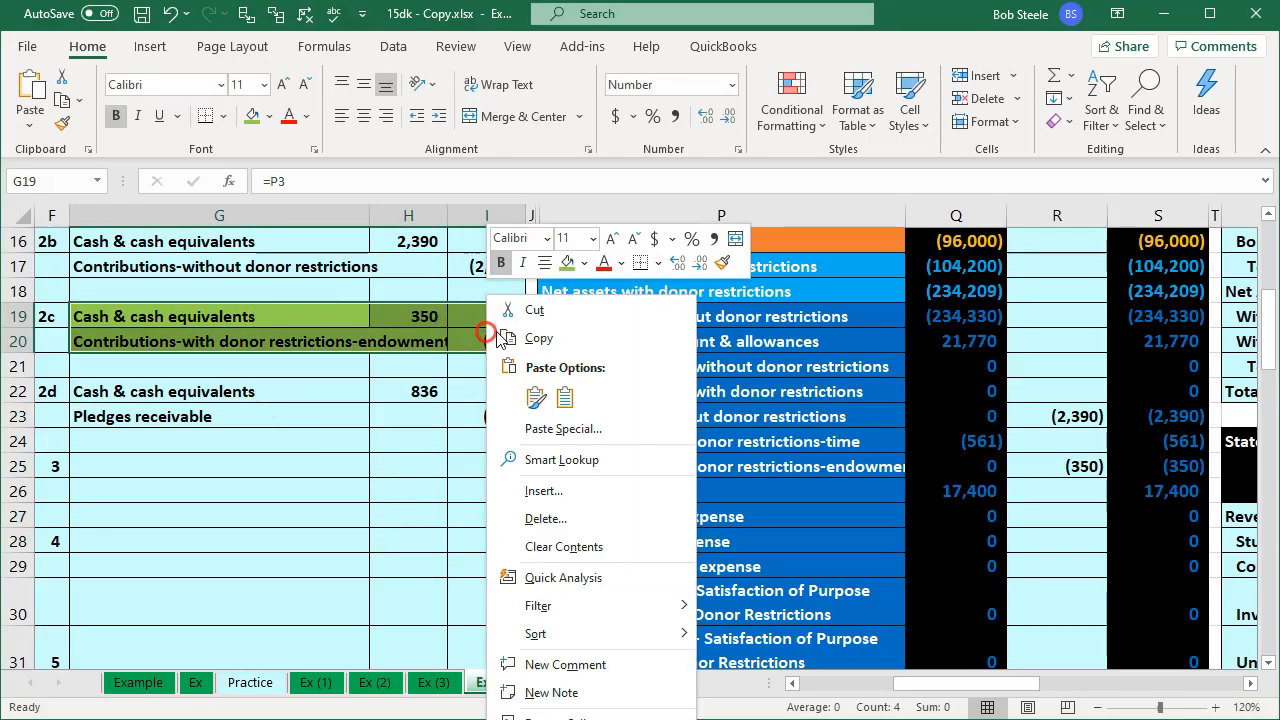
{"action": "left_click", "coordinate": [584, 263]}
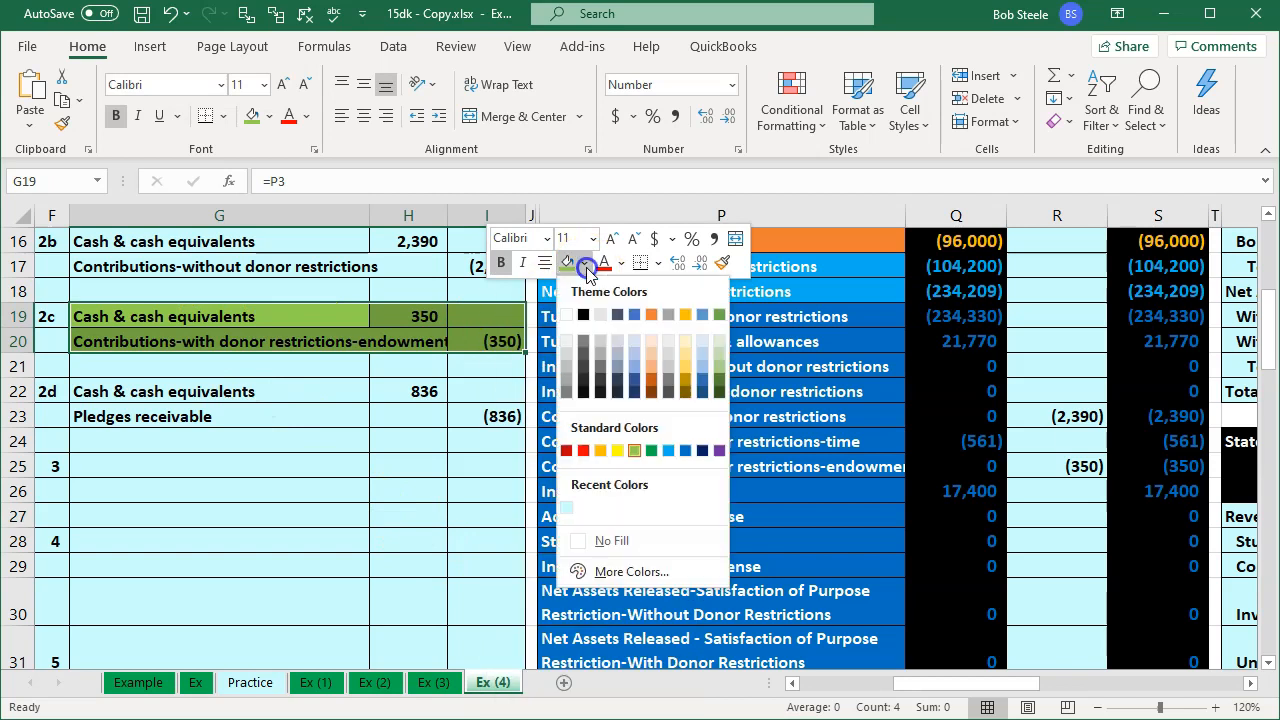
{"action": "left_click", "coordinate": [574, 508]}
Highlight journal entry 2d, cells G22:I23, with a light green fill
{"action": "left_click", "coordinate": [326, 506]}
{"action": "left_click_drag", "start_coordinate": [229, 394], "coordinate": [457, 413]}
{"action": "right_click", "coordinate": [474, 400]}
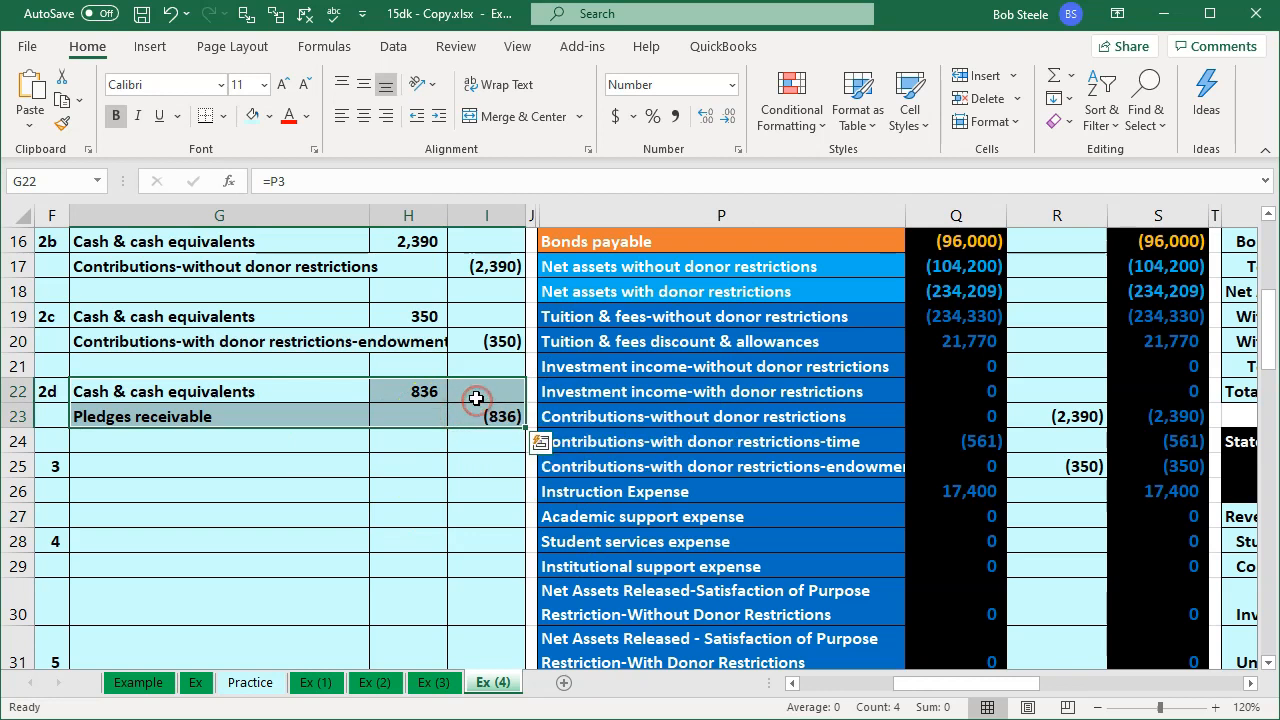
{"action": "right_click", "coordinate": [477, 398]}
{"action": "left_click", "coordinate": [575, 448]}
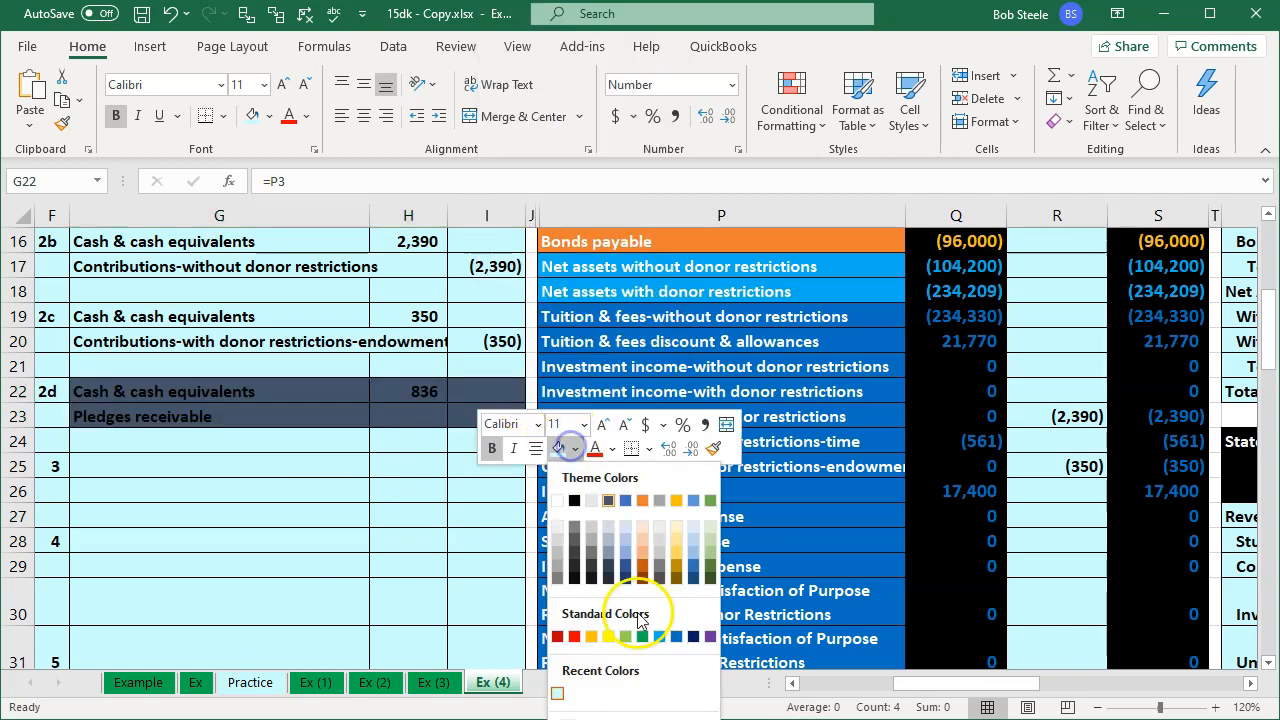
{"action": "left_click", "coordinate": [628, 638]}
Check the formulas behind entry 2d's cash debit and pledges receivable credit against the transaction list
{"action": "double_click", "coordinate": [401, 392]}
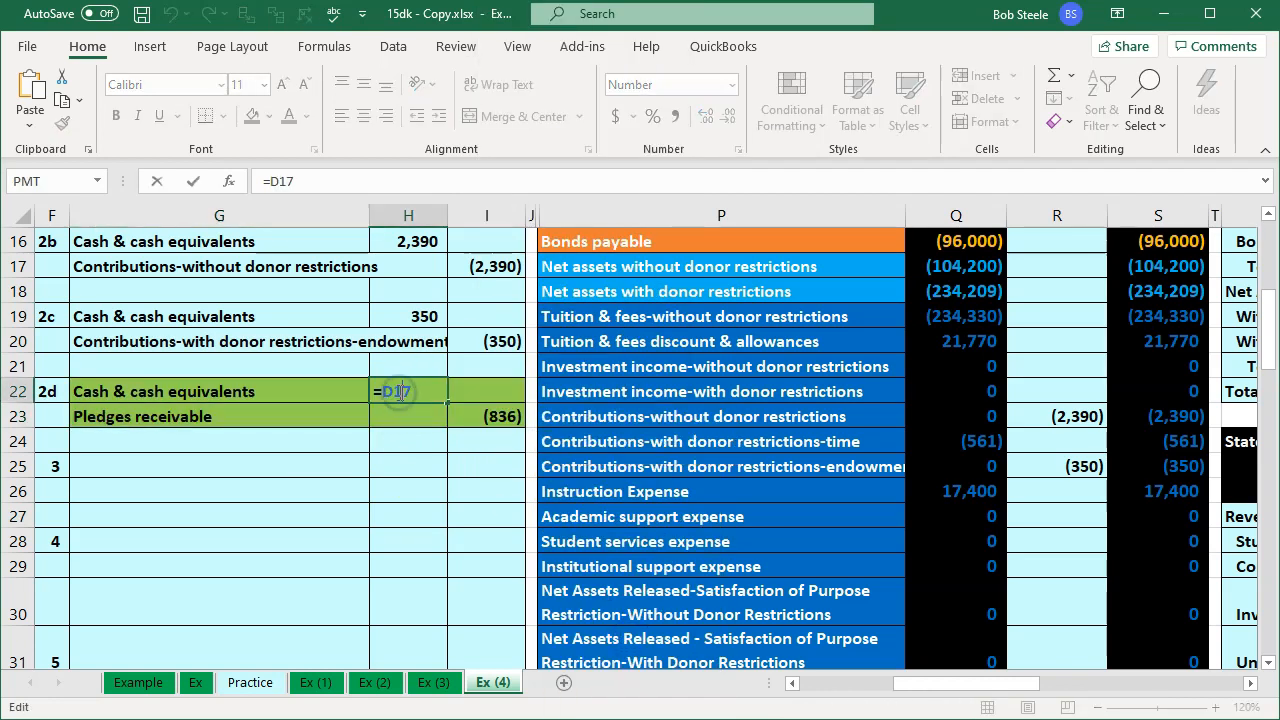
{"action": "left_click_drag", "start_coordinate": [951, 684], "coordinate": [813, 682]}
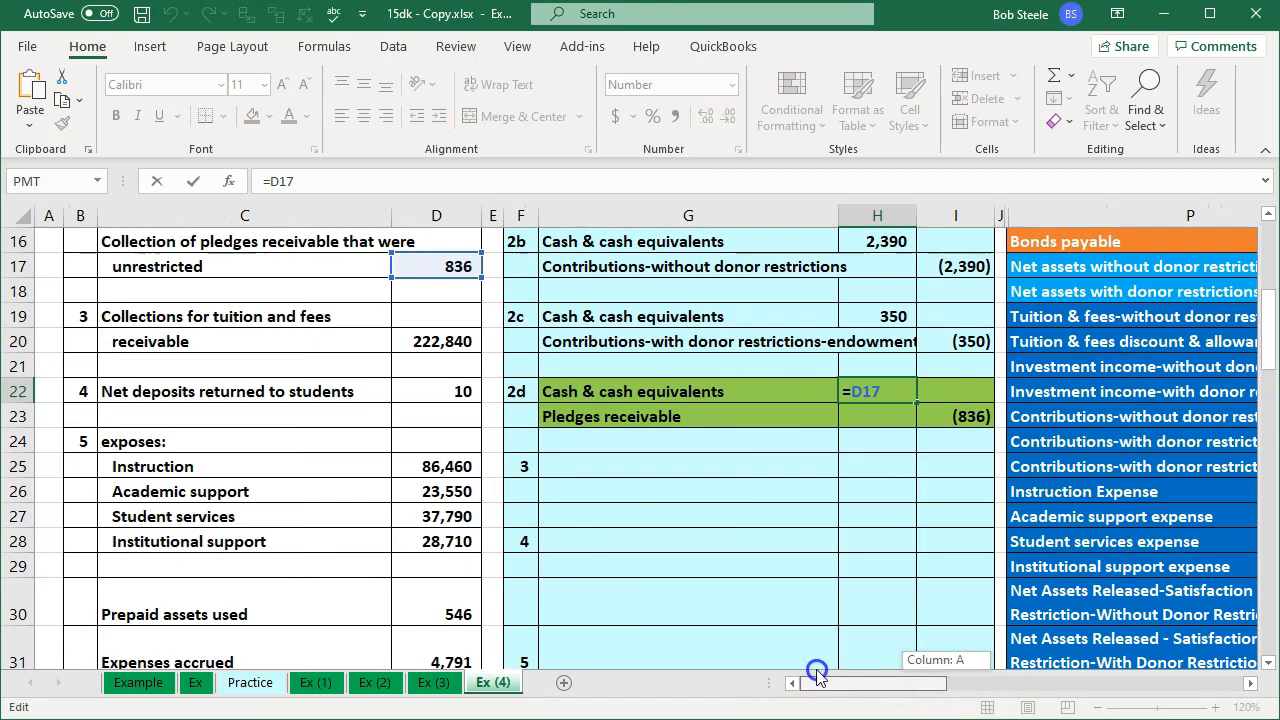
{"action": "scroll", "coordinate": [713, 600], "scroll_direction": "up", "scroll_amount": 1}
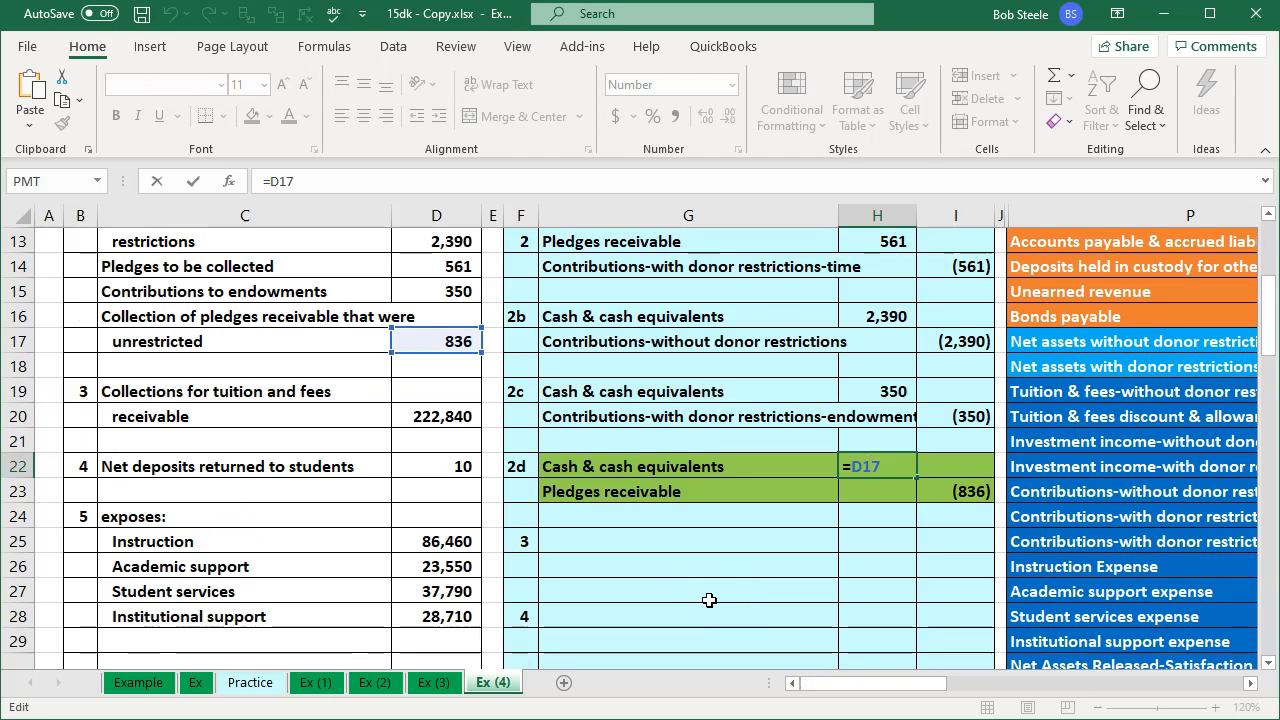
{"action": "key", "text": "Return"}
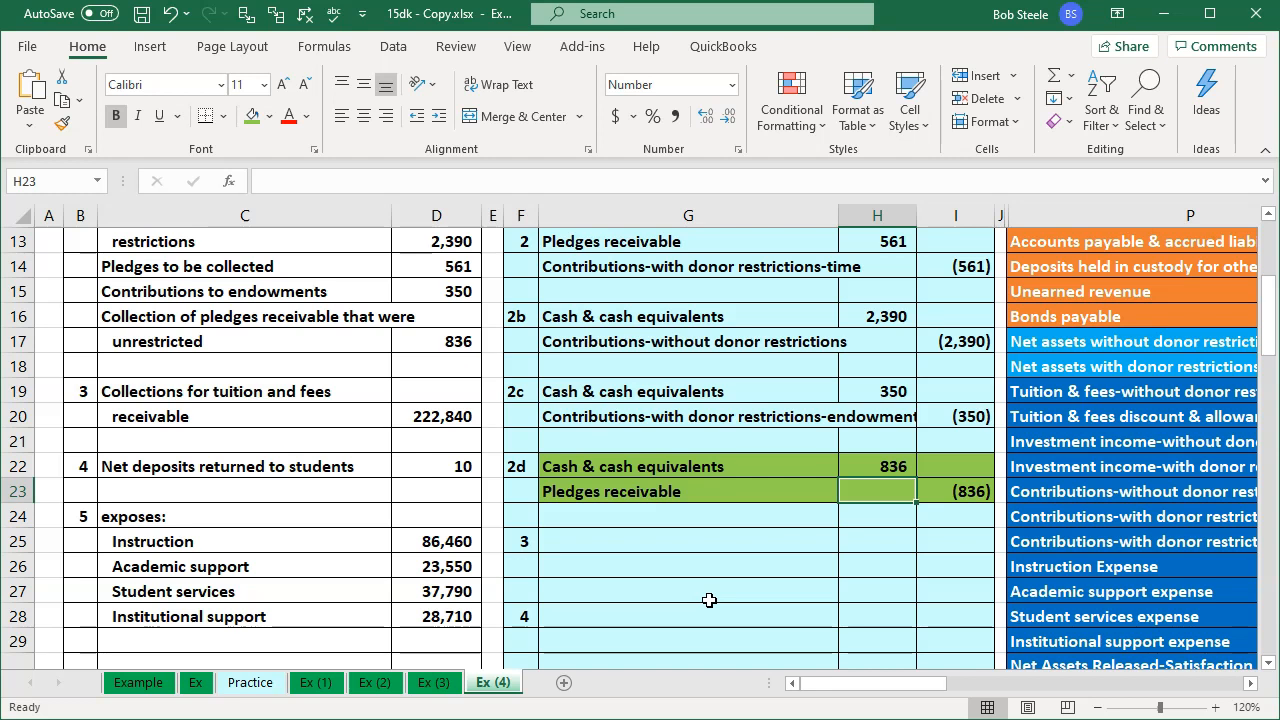
{"action": "key", "text": "Right"}
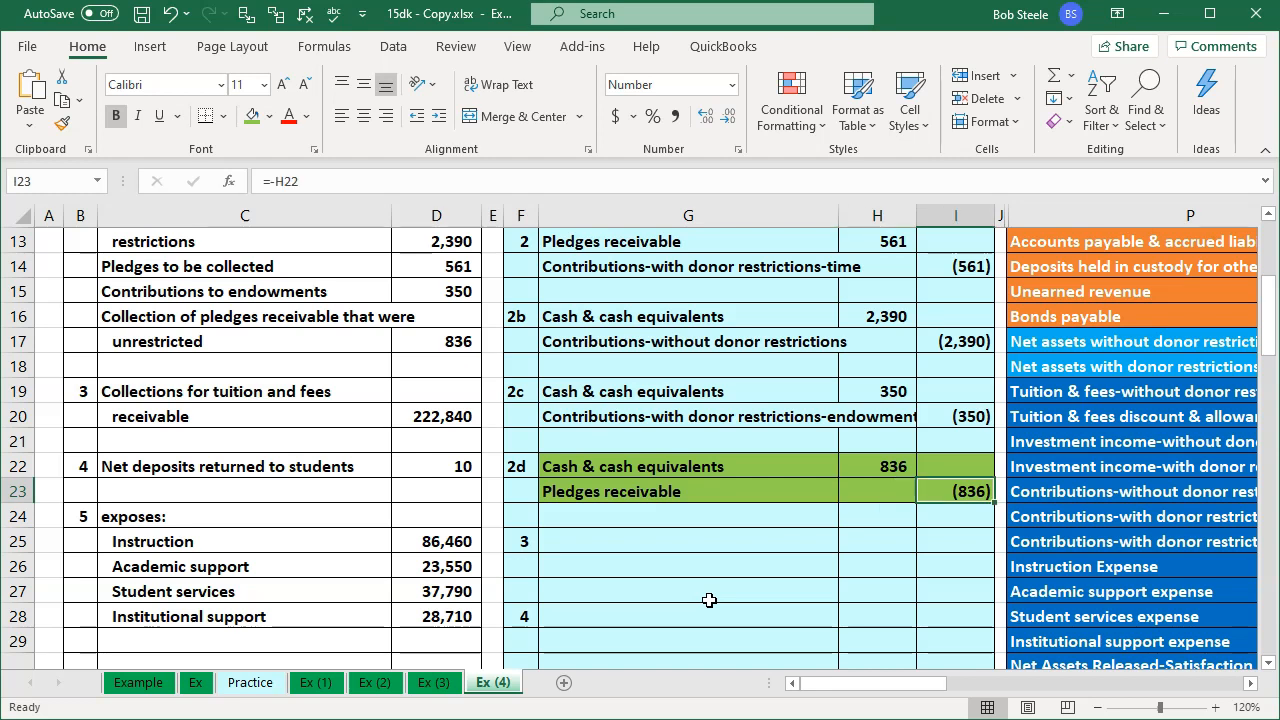
Add entry 2d's cash debit in H22 to the Cash & cash equivalents adjustment formula in R3
{"action": "key", "text": "Right"}
{"action": "key", "text": "Right"}
{"action": "key", "text": "Right"}
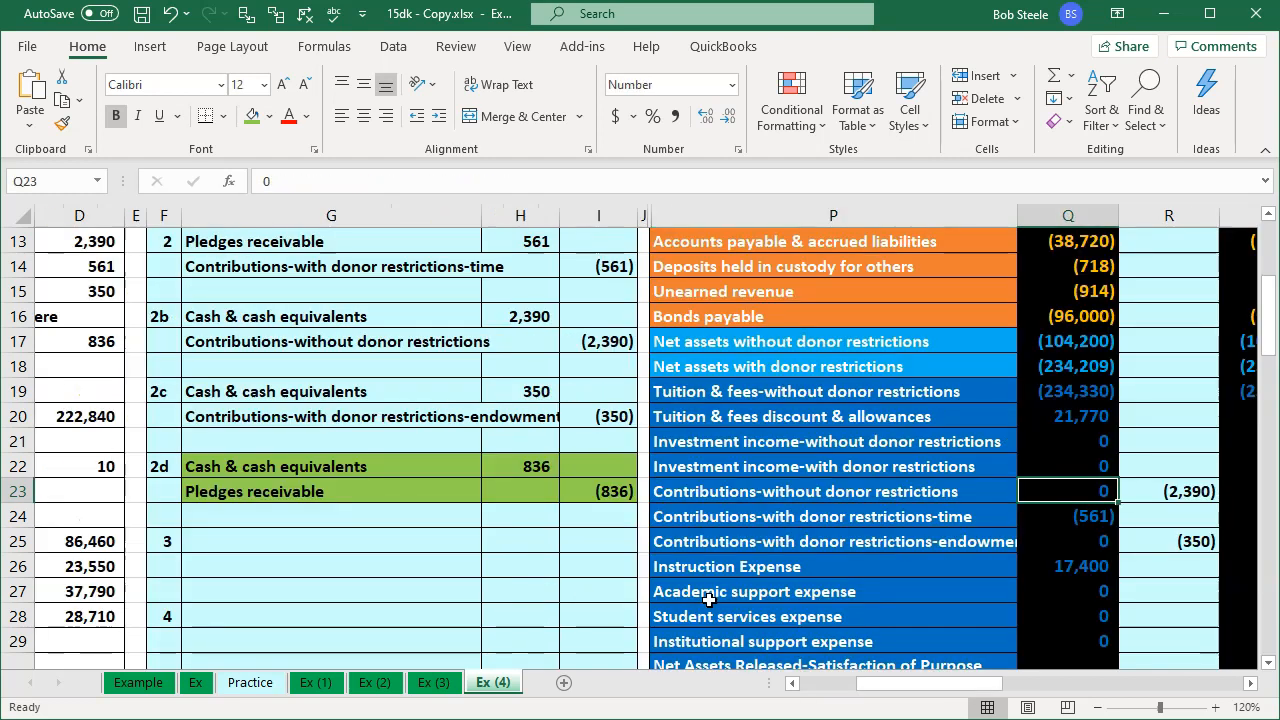
{"action": "scroll", "coordinate": [960, 540], "scroll_direction": "up", "scroll_amount": 4}
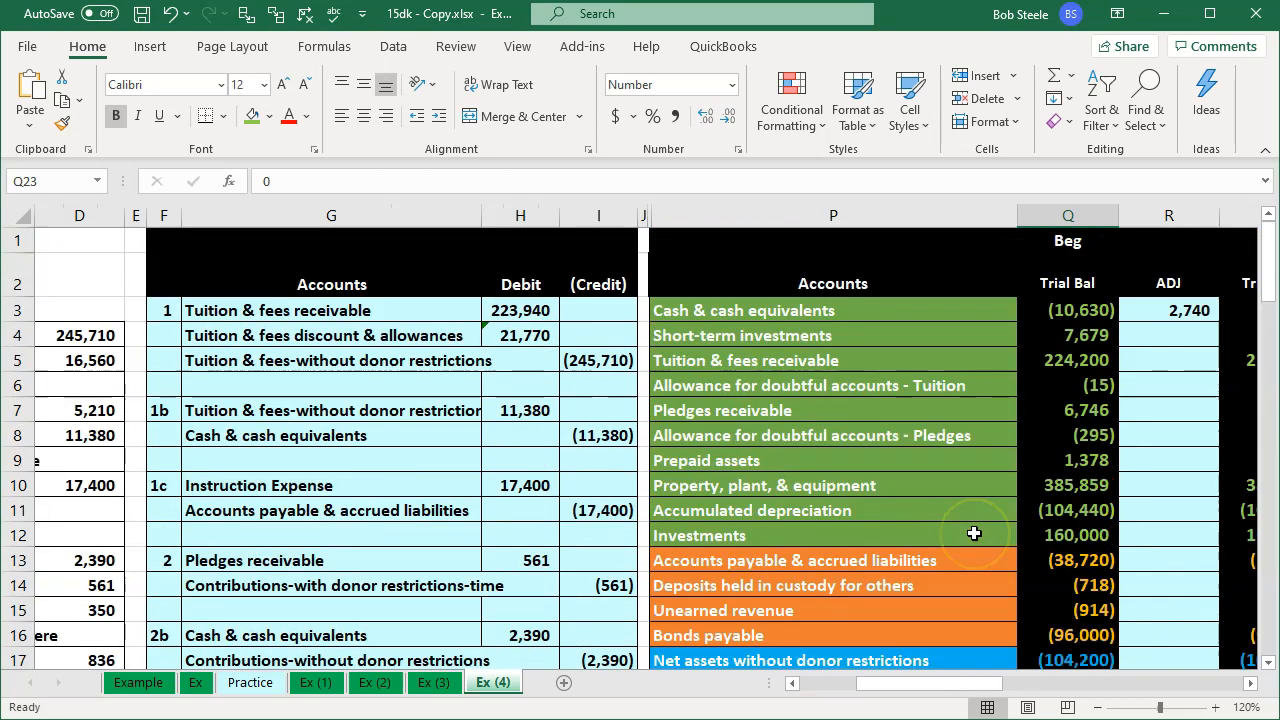
{"action": "double_click", "coordinate": [1177, 310]}
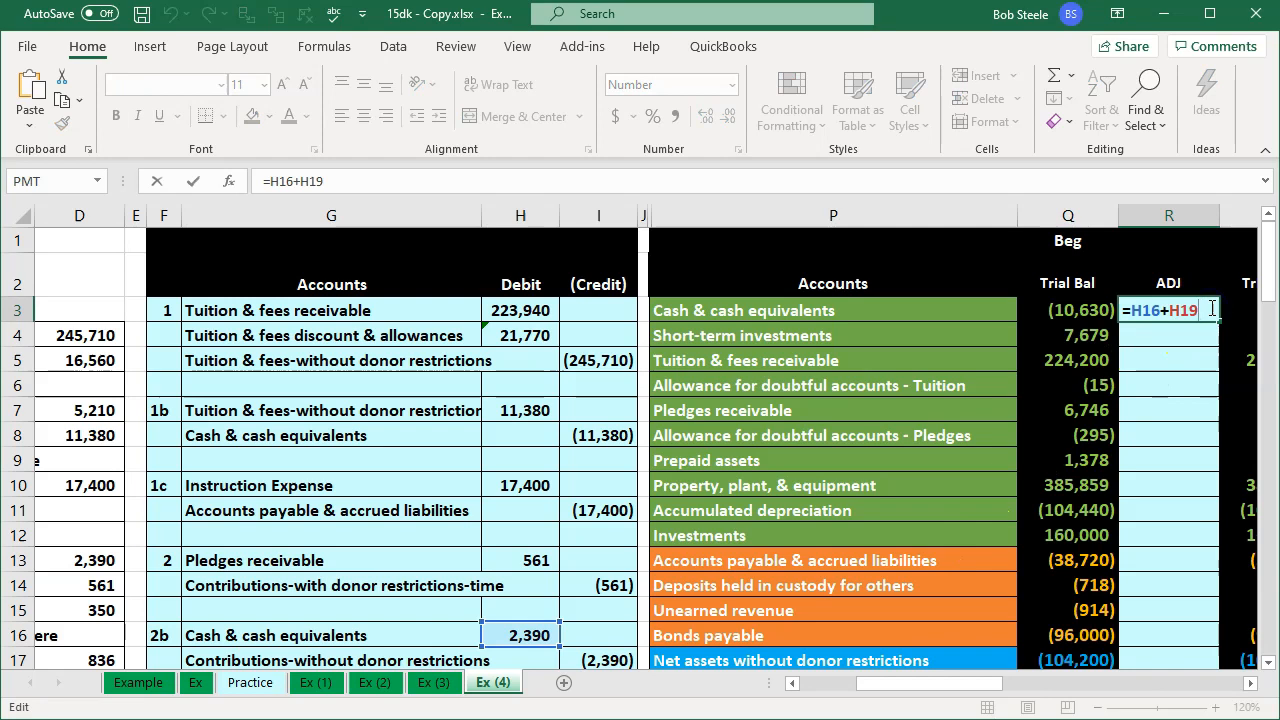
{"action": "left_click", "coordinate": [849, 460]}
{"action": "scroll", "coordinate": [837, 543], "scroll_direction": "down", "scroll_amount": 4}
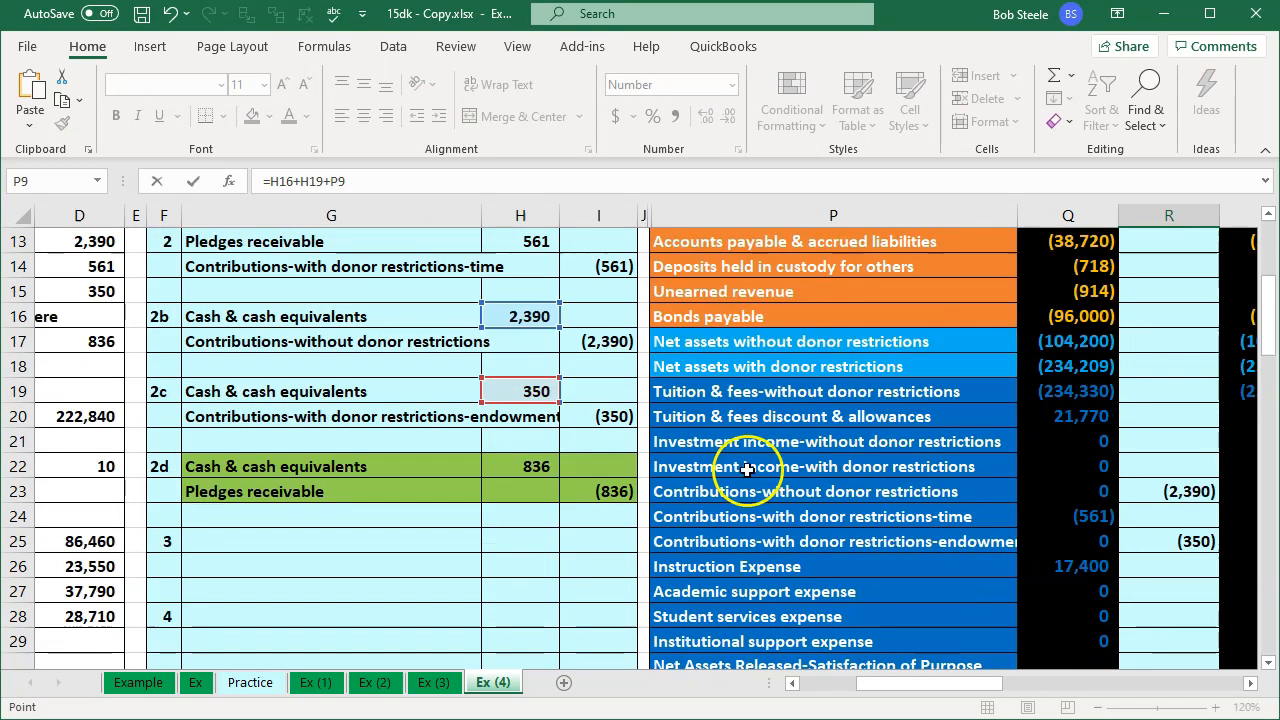
{"action": "left_click", "coordinate": [501, 467]}
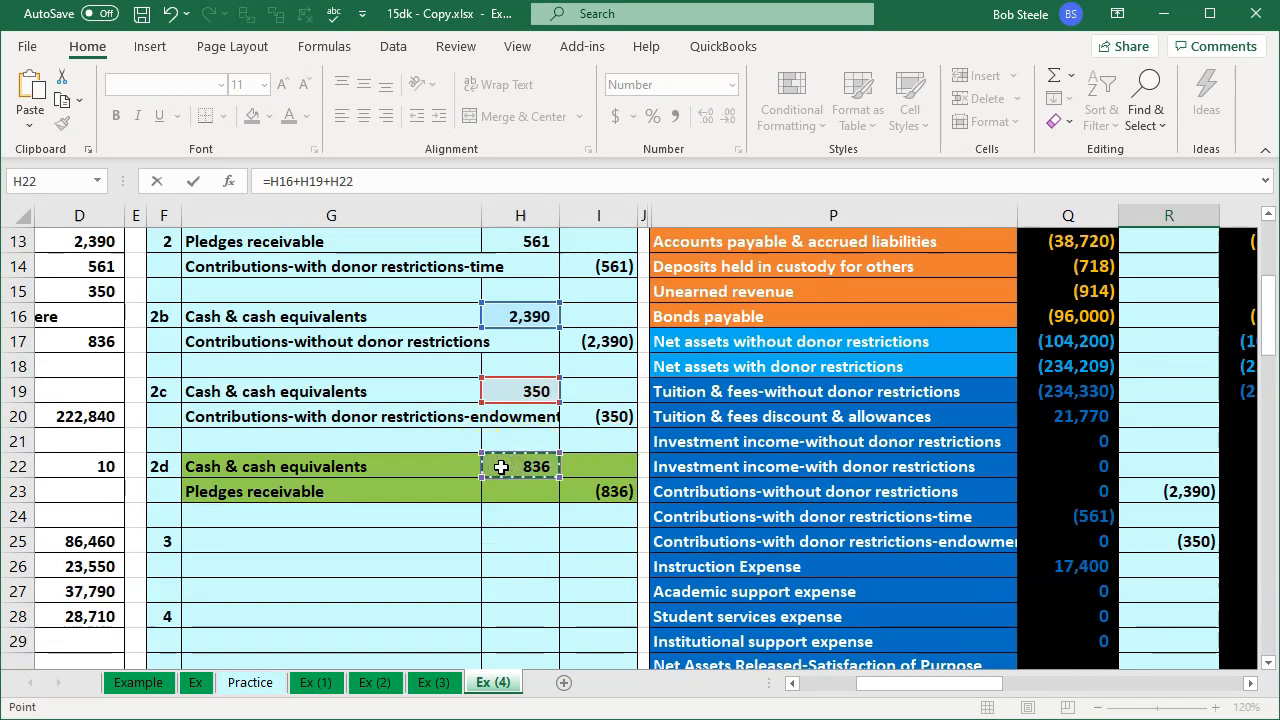
{"action": "key", "text": "Return"}
Link the Pledges receivable adjustment in R7 to entry 2d's credit in I23
{"action": "scroll", "coordinate": [503, 485], "scroll_direction": "down", "scroll_amount": 2}
{"action": "left_click", "coordinate": [386, 557]}
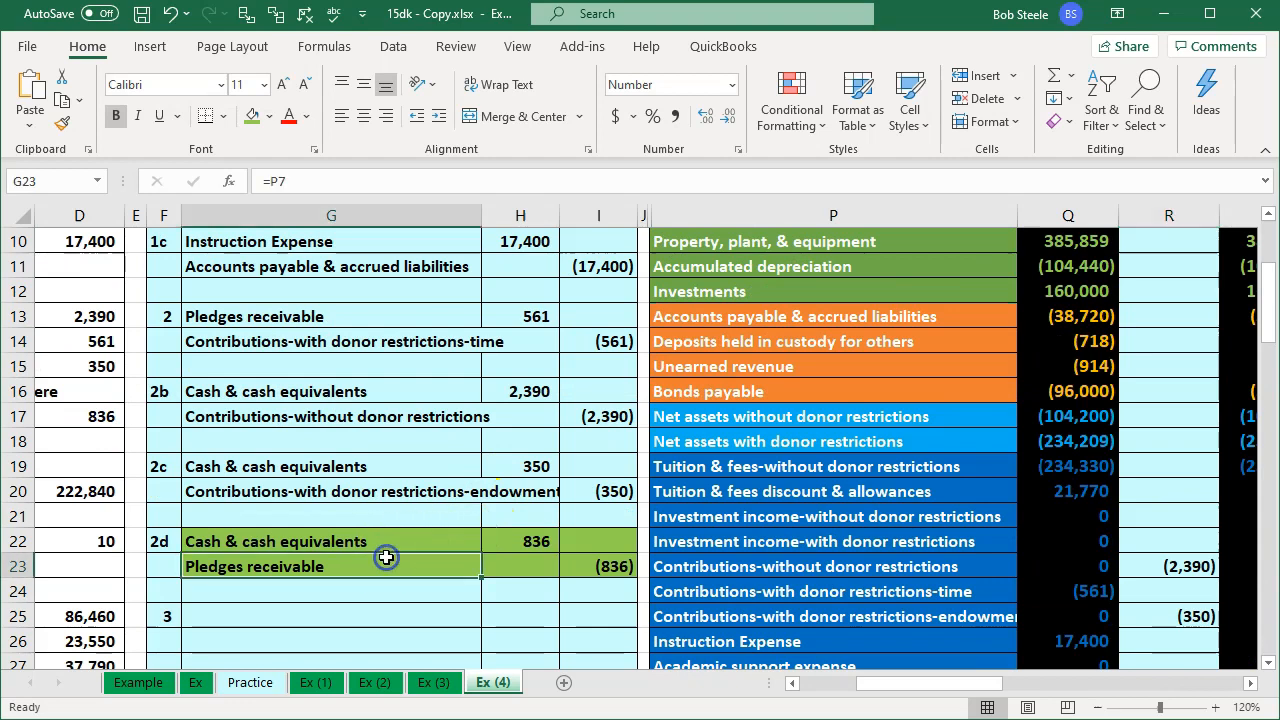
{"action": "scroll", "coordinate": [992, 550], "scroll_direction": "up", "scroll_amount": 3}
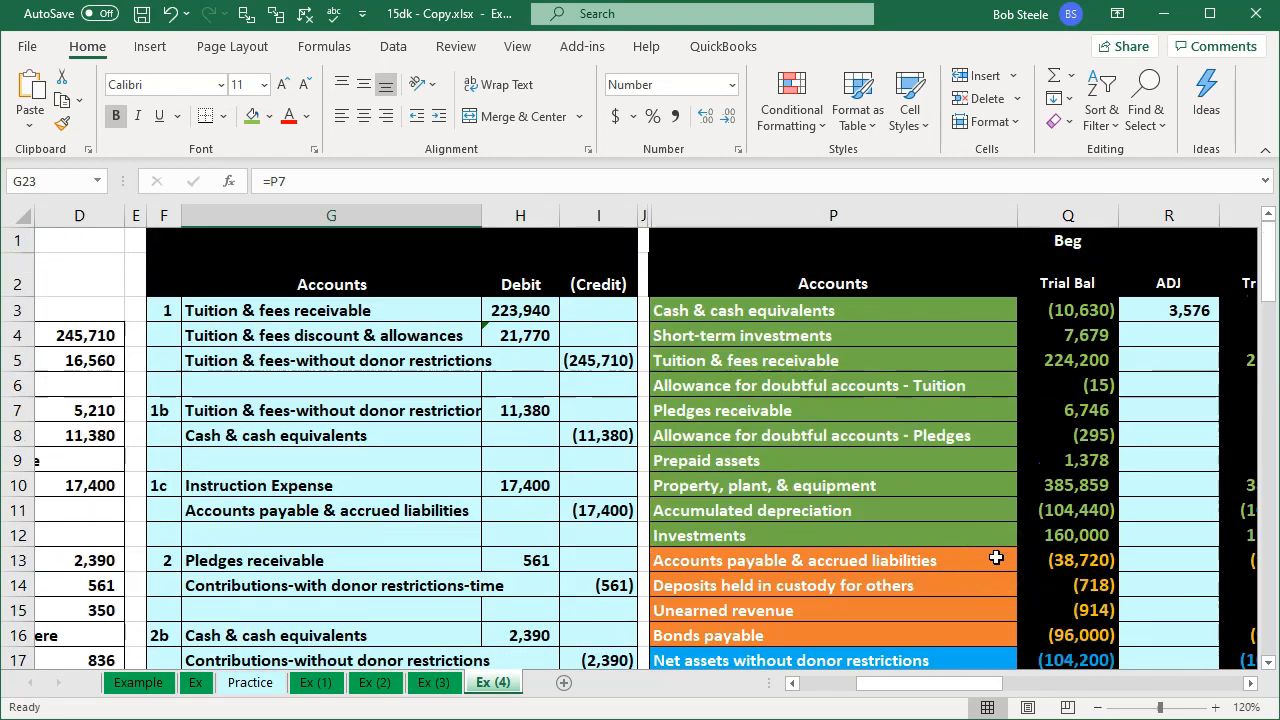
{"action": "left_click", "coordinate": [852, 409]}
{"action": "key", "text": "Right"}
{"action": "key", "text": "Right"}
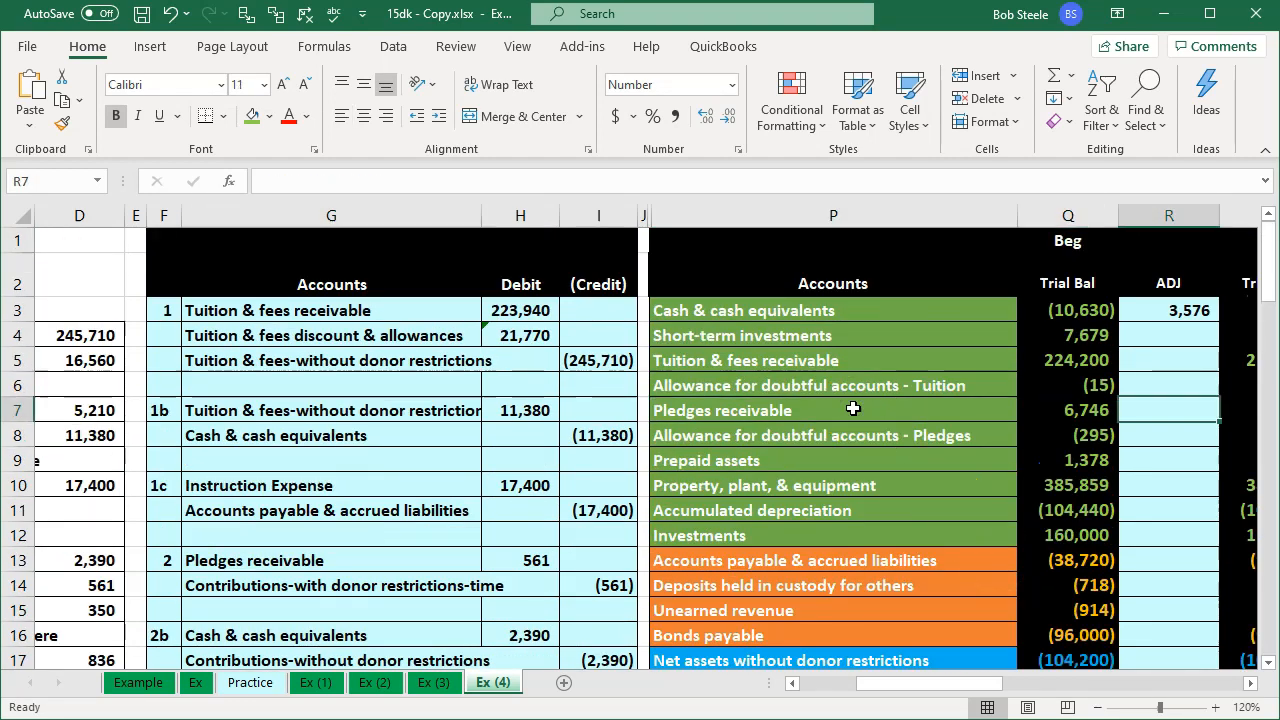
{"action": "scroll", "coordinate": [852, 409], "scroll_direction": "right", "scroll_amount": 1}
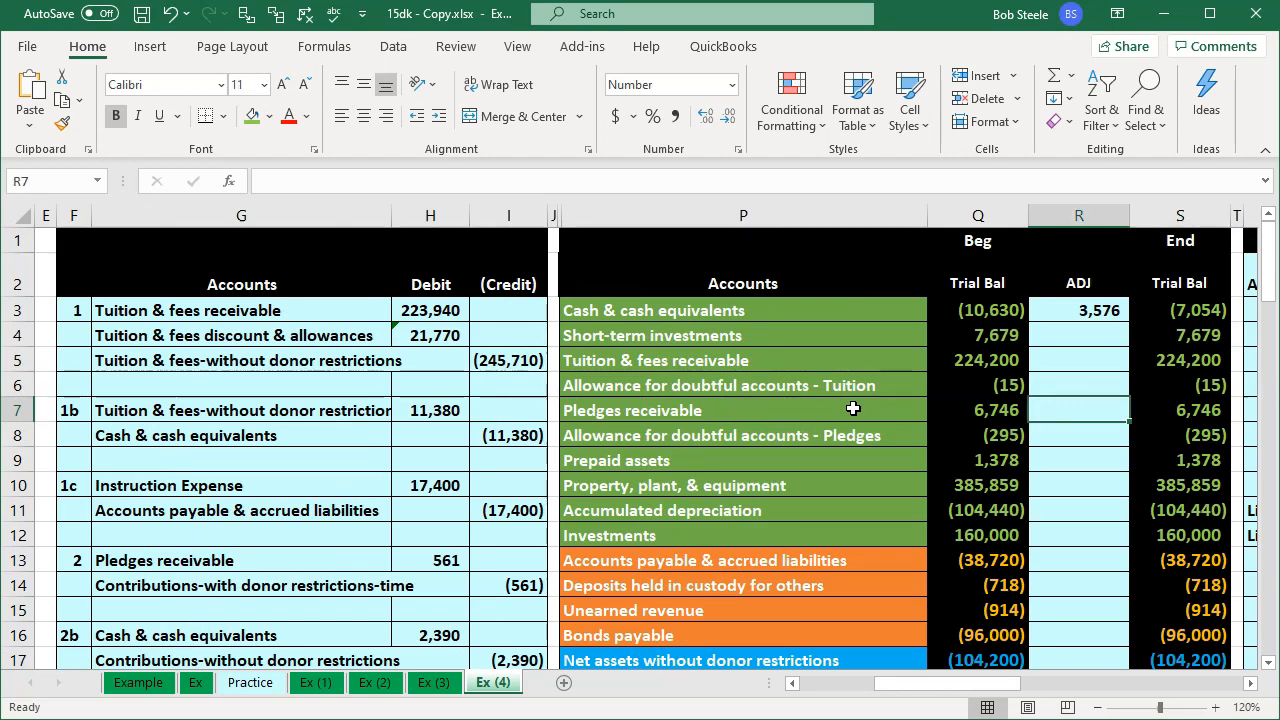
{"action": "type", "text": "="}
{"action": "key", "text": "Down"}
{"action": "key", "text": "Down"}
{"action": "key", "text": "Down"}
{"action": "key", "text": "Down"}
{"action": "key", "text": "Down"}
{"action": "key", "text": "Down"}
{"action": "key", "text": "Down"}
{"action": "key", "text": "Down"}
{"action": "key", "text": "Down"}
{"action": "key", "text": "Down"}
{"action": "key", "text": "Down"}
{"action": "key", "text": "Down"}
{"action": "key", "text": "Down"}
{"action": "key", "text": "Down"}
{"action": "key", "text": "Down"}
{"action": "key", "text": "Down"}
{"action": "key", "text": "Down"}
{"action": "key", "text": "Down"}
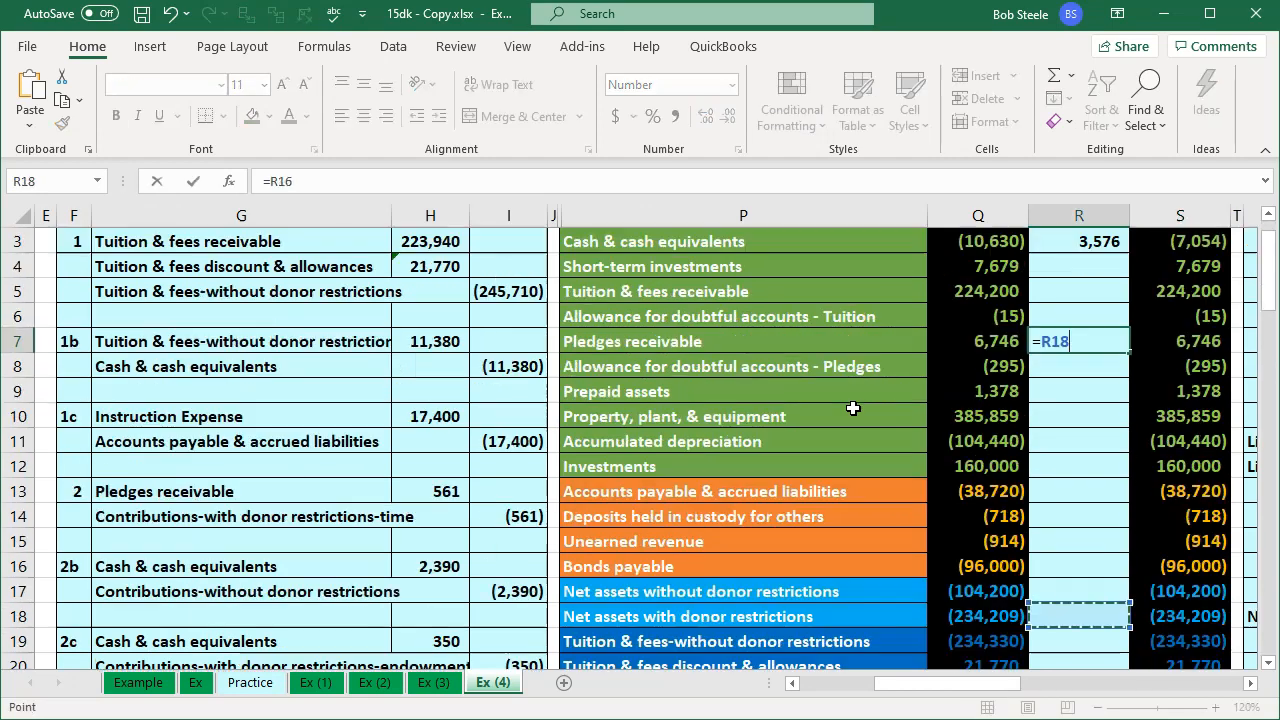
{"action": "key", "text": "Left"}
{"action": "key", "text": "Left"}
{"action": "key", "text": "Left"}
{"action": "key", "text": "Left"}
{"action": "key", "text": "Up"}
{"action": "key", "text": "Up"}
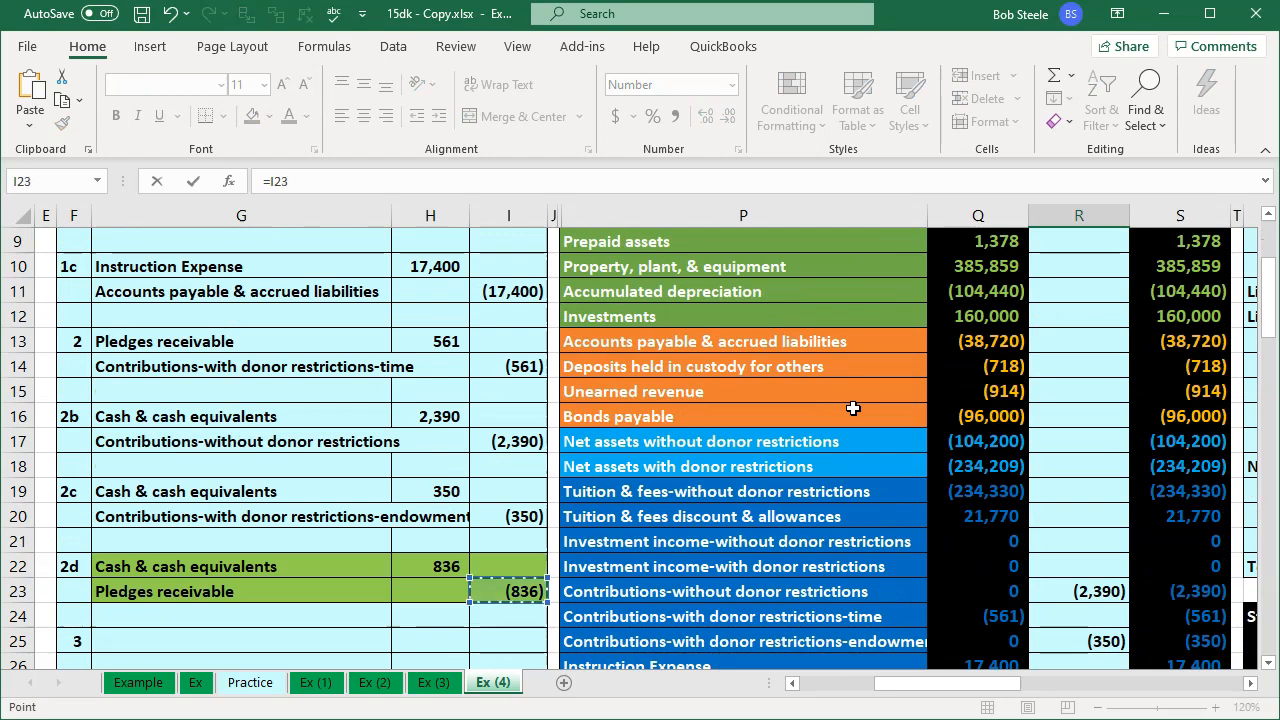
{"action": "key", "text": "Return"}
Review the Pledges receivable ending balance, the total debits and credits, and the change in temporary accounts on the trial balance
{"action": "key", "text": "Up"}
{"action": "key", "text": "Right"}
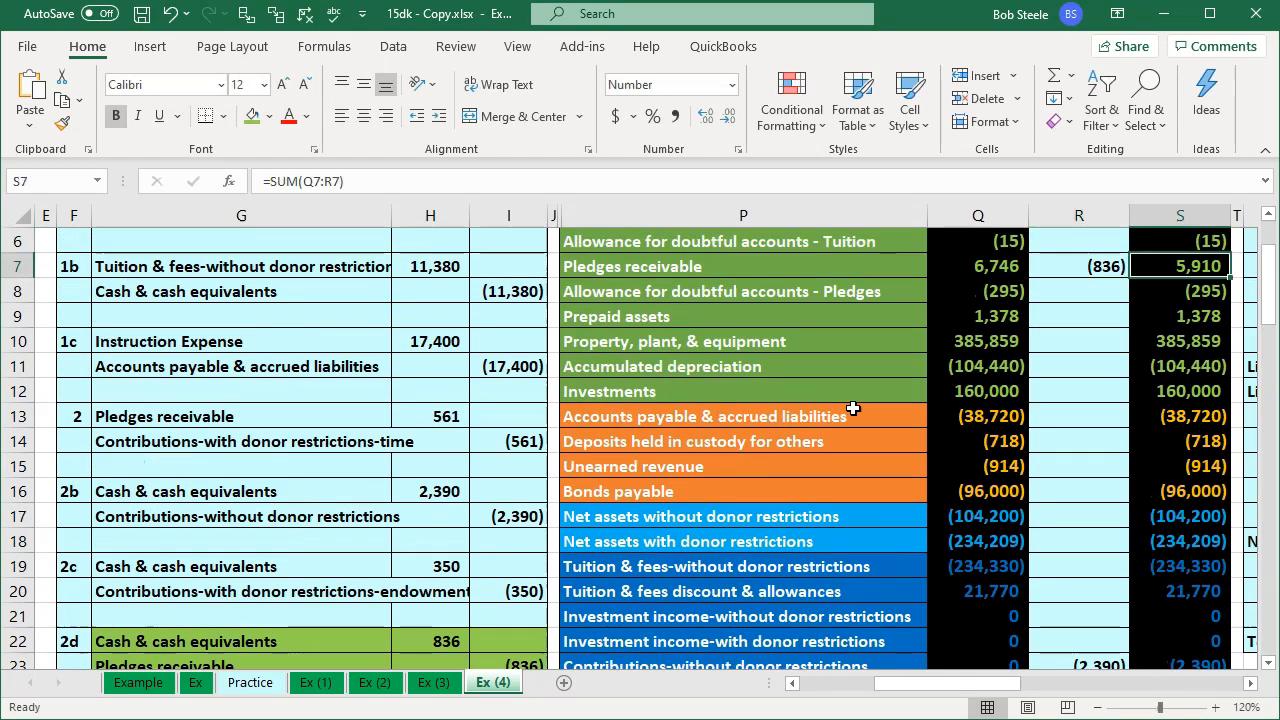
{"action": "left_click", "coordinate": [1140, 366]}
{"action": "scroll", "coordinate": [1125, 405], "scroll_direction": "down", "scroll_amount": 6}
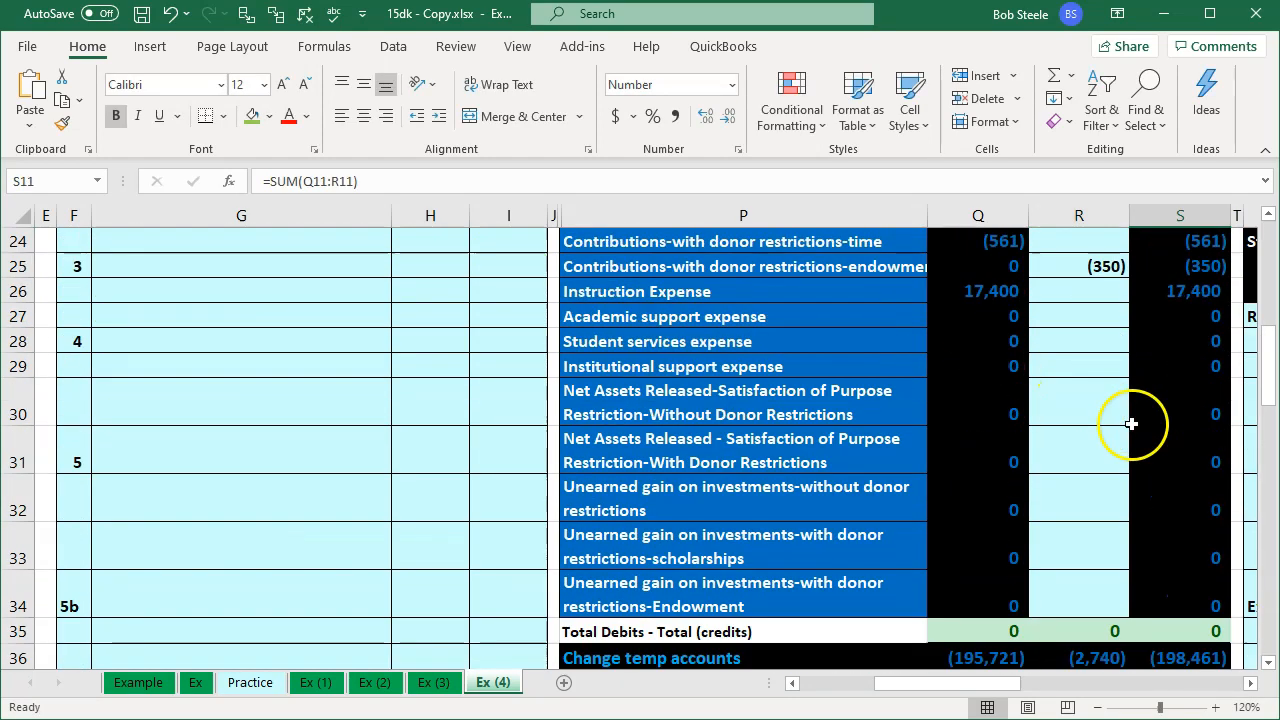
{"action": "left_click", "coordinate": [1195, 652]}
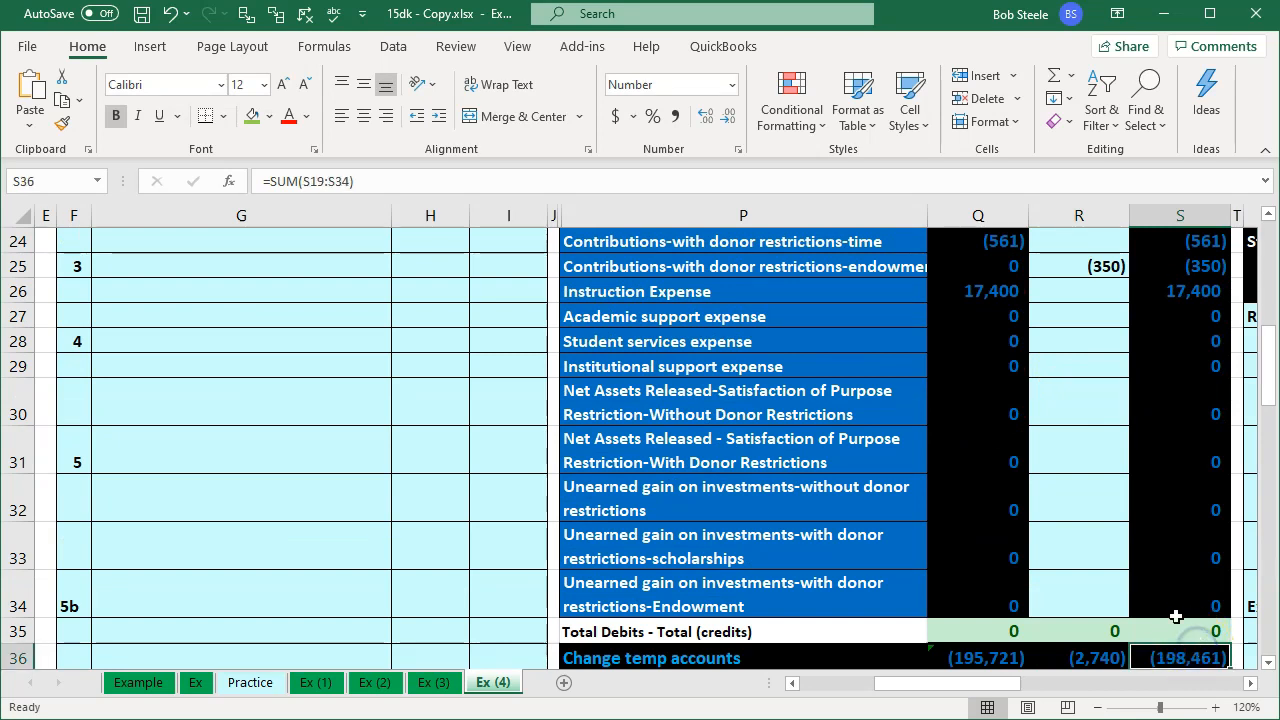
{"action": "scroll", "coordinate": [1069, 533], "scroll_direction": "up", "scroll_amount": 2}
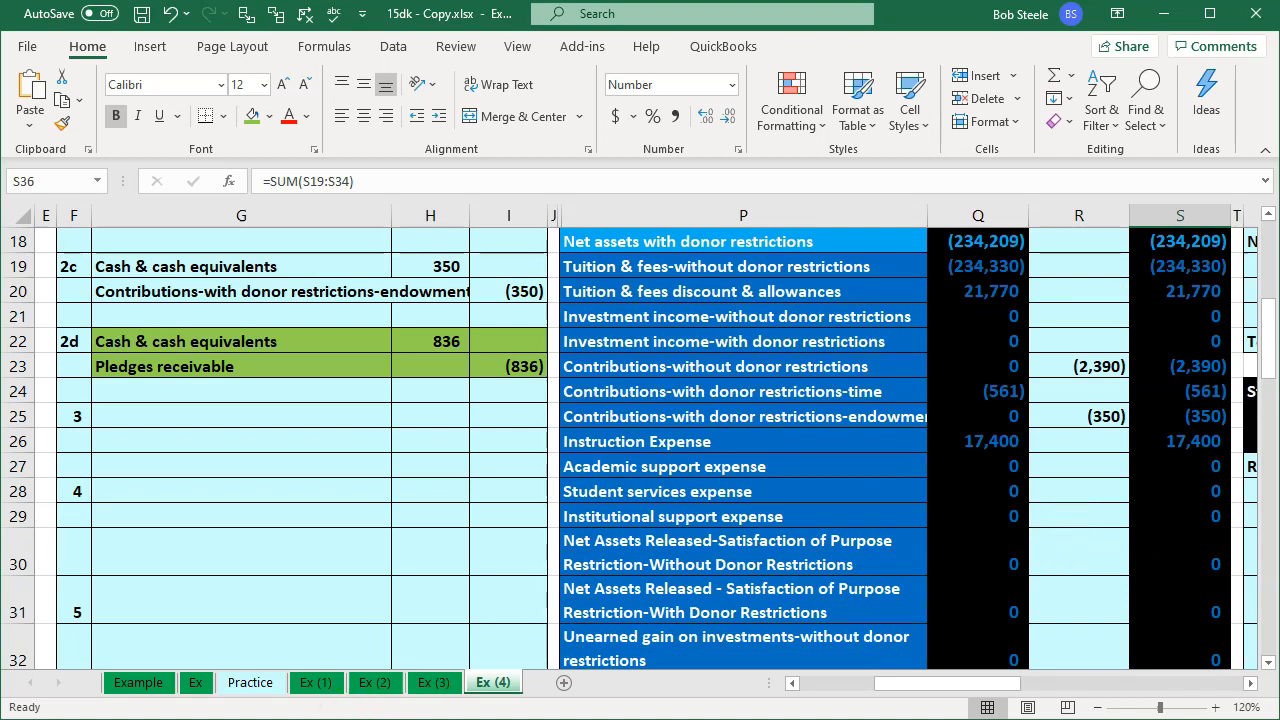
{"action": "left_click", "coordinate": [342, 492]}
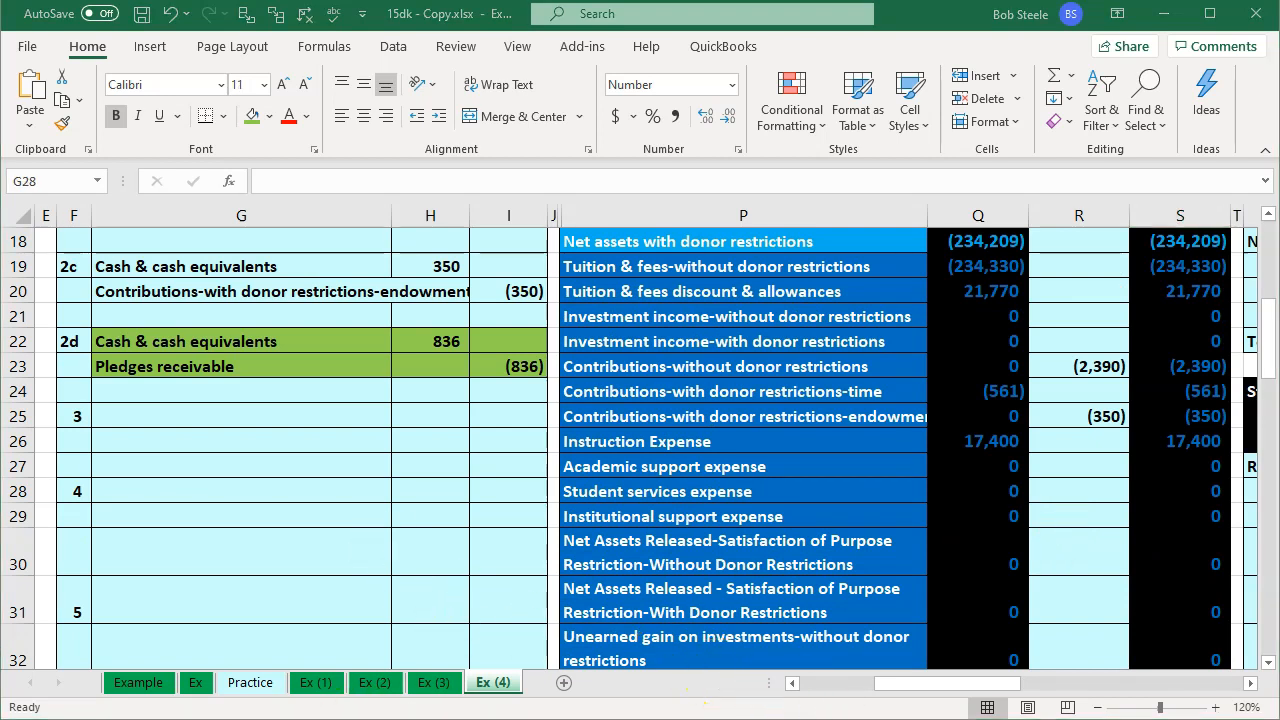
Switch to QuickBooks, start a customer payment received from Pledger 1, and apply it to invoice 2
{"action": "left_click", "coordinate": [928, 718]}
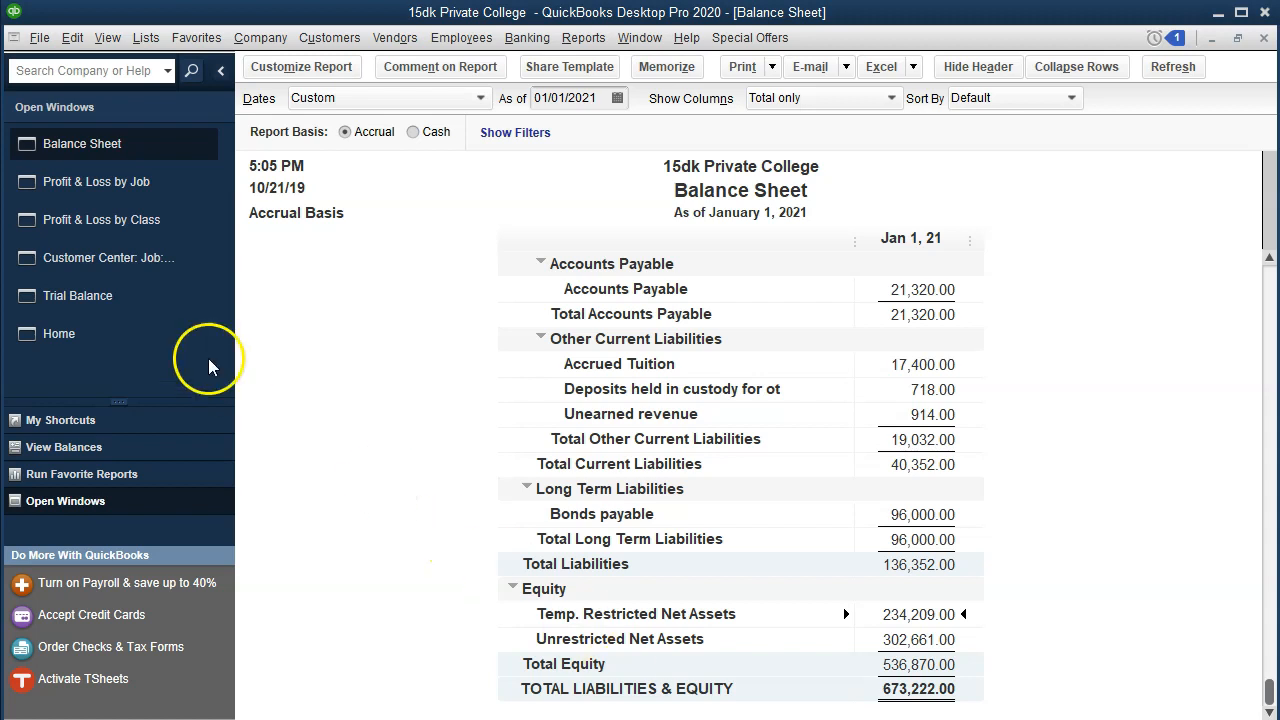
{"action": "left_click", "coordinate": [156, 348]}
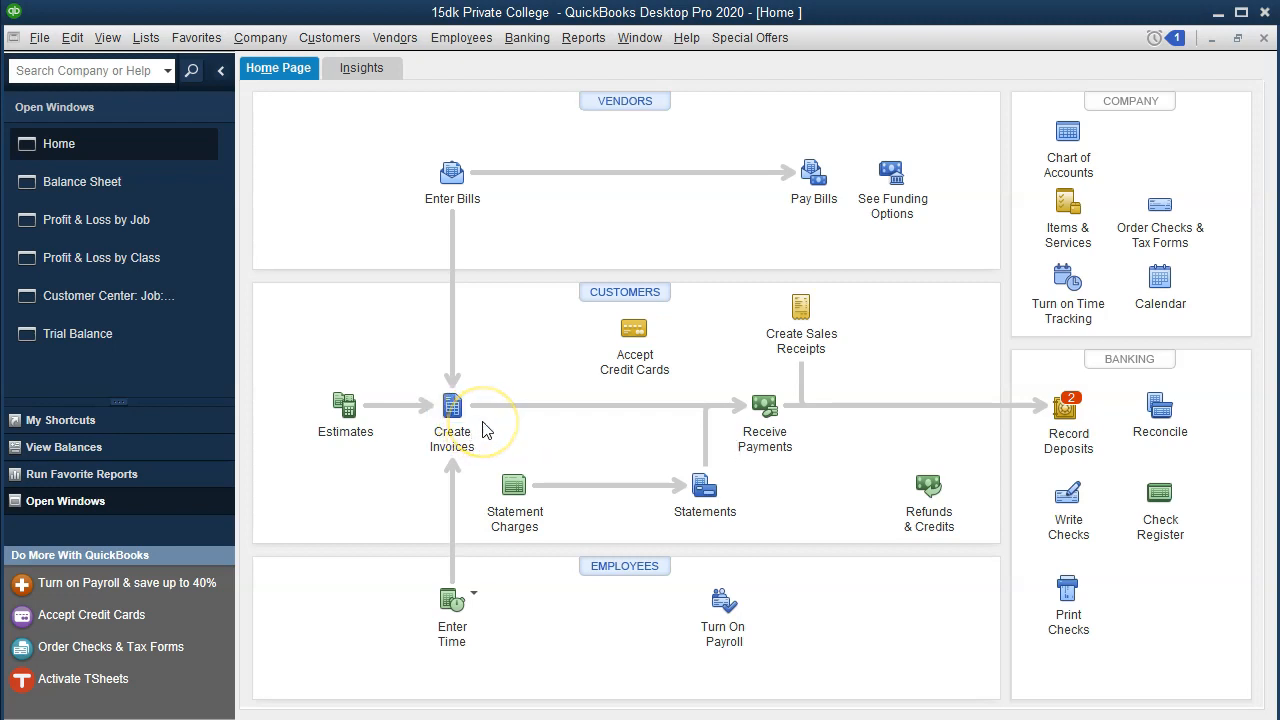
{"action": "left_click", "coordinate": [763, 407]}
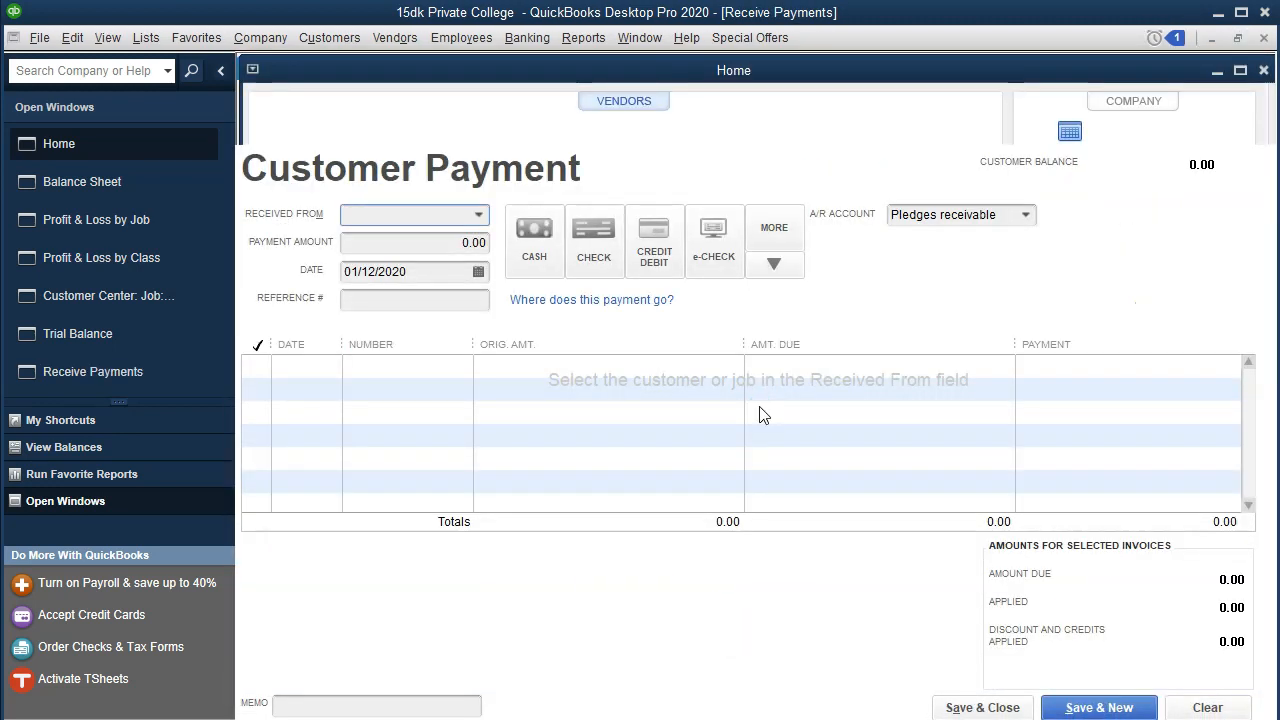
{"action": "left_click", "coordinate": [480, 214]}
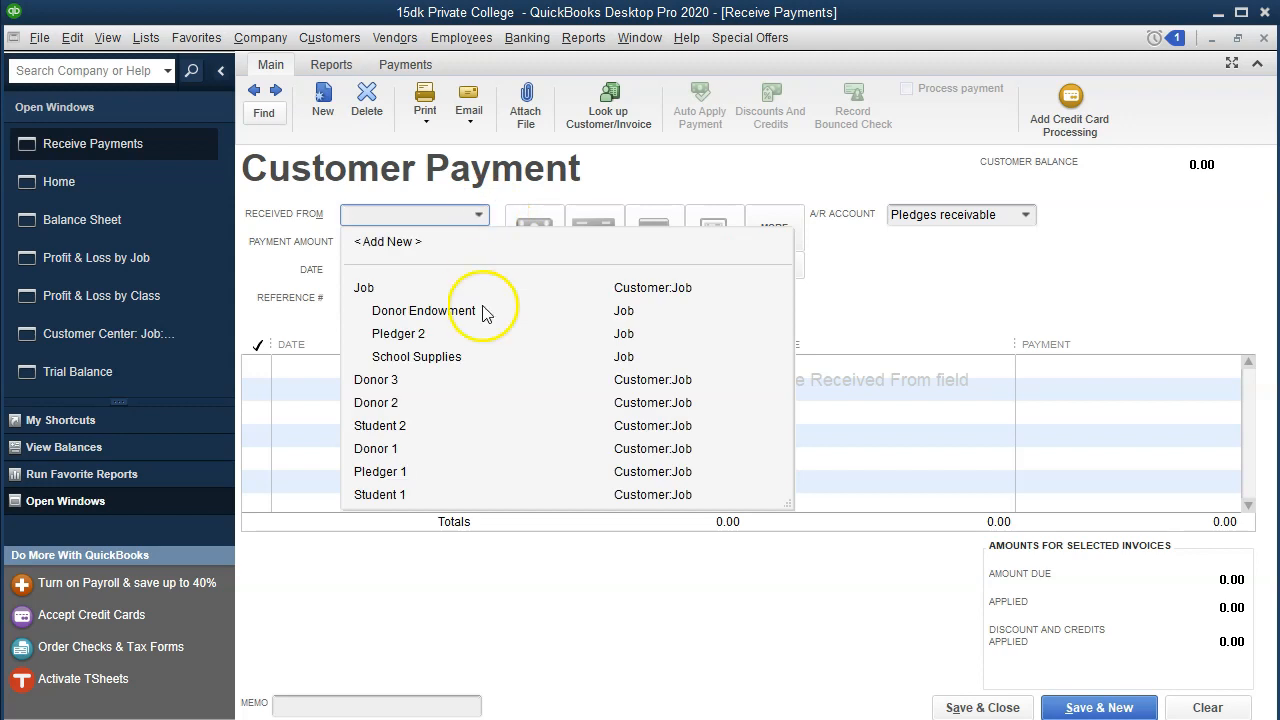
{"action": "left_click", "coordinate": [380, 471]}
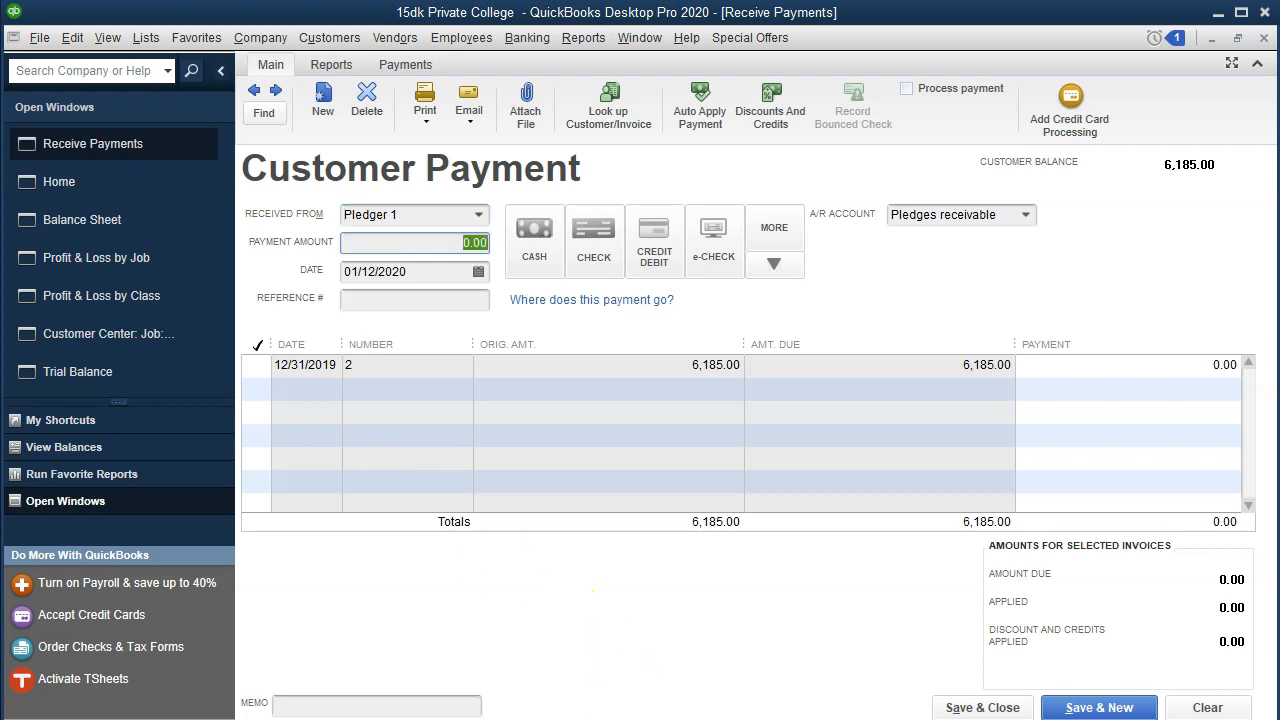
{"action": "left_click", "coordinate": [257, 360]}
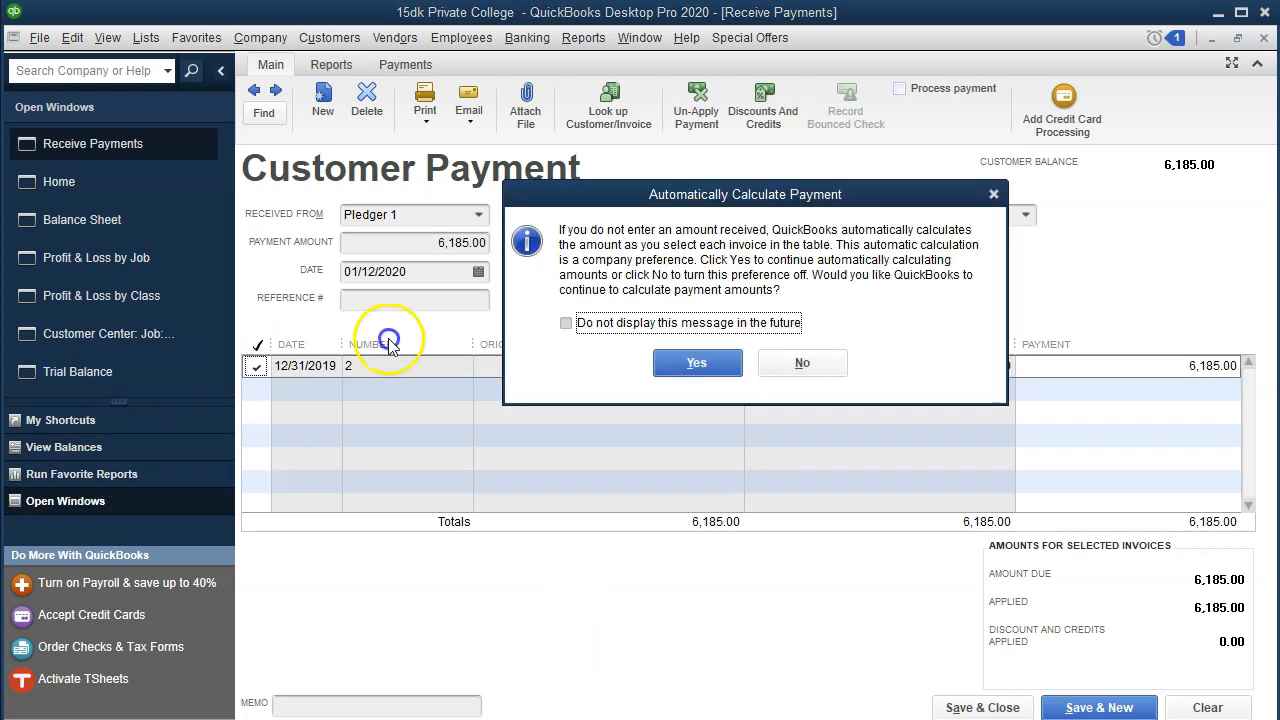
Dismiss the automatic payment calculation message, examine and close Pledger 1's invoice 2, and return to the Excel worksheet
{"action": "left_click", "coordinate": [994, 195]}
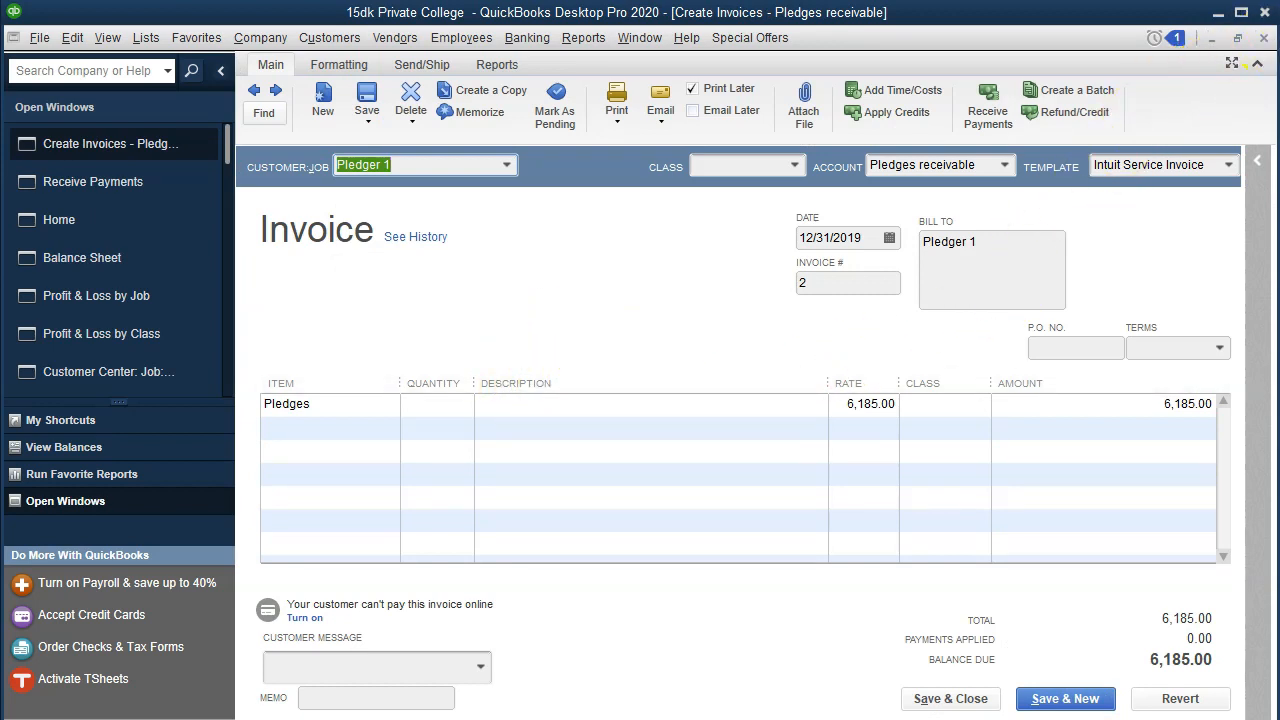
{"action": "left_click", "coordinate": [1264, 40]}
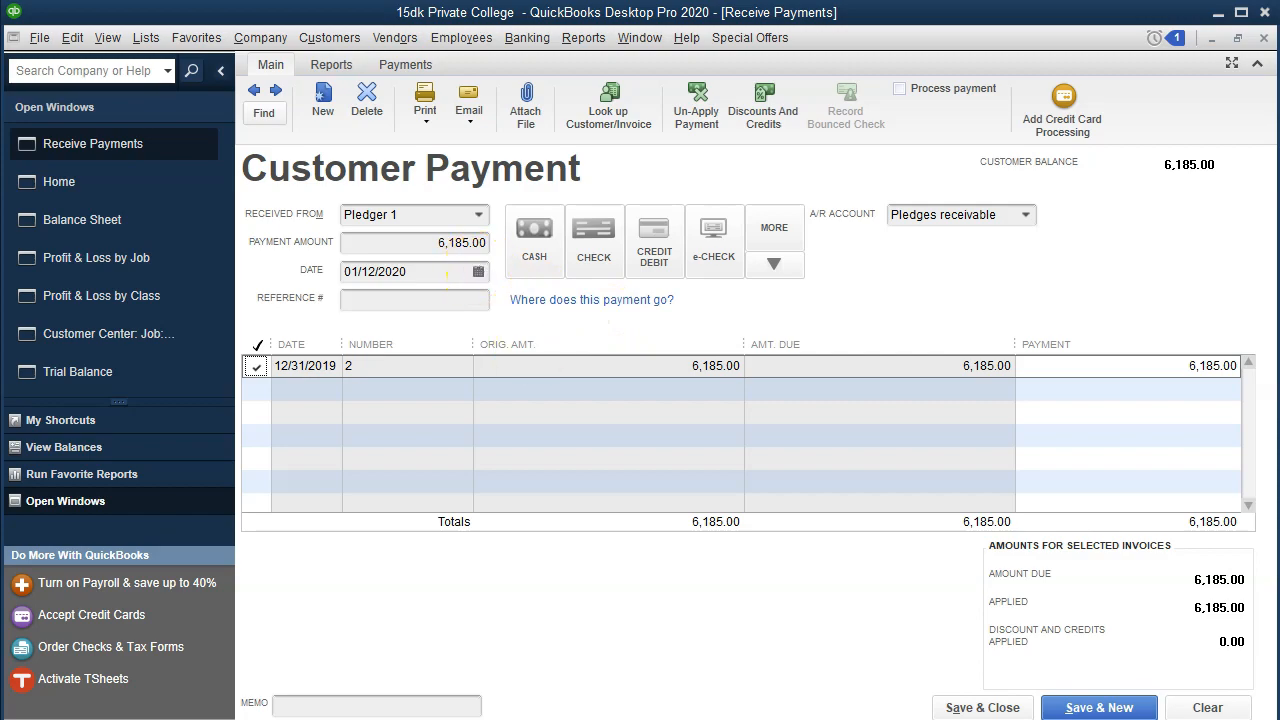
{"action": "key", "text": "alt+Tab"}
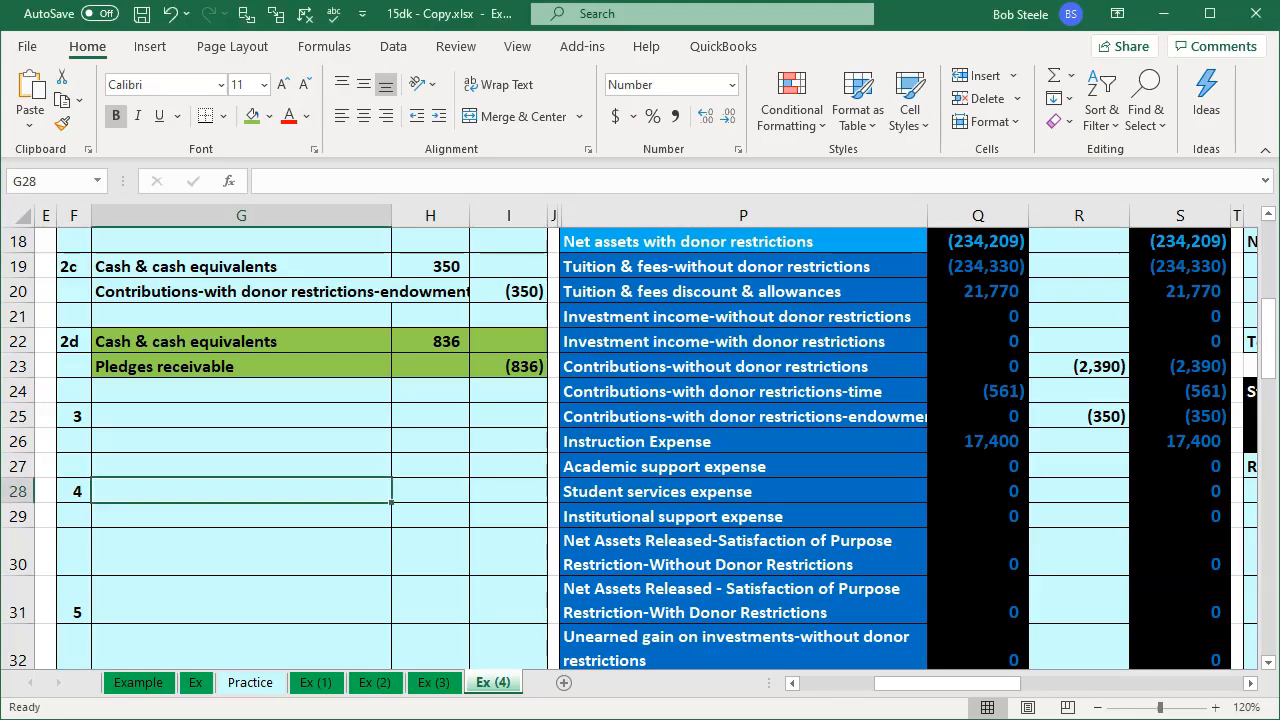
Switch to QuickBooks and set the payment amount from Pledger 1 to 836.00
{"action": "key", "text": "alt+Tab"}
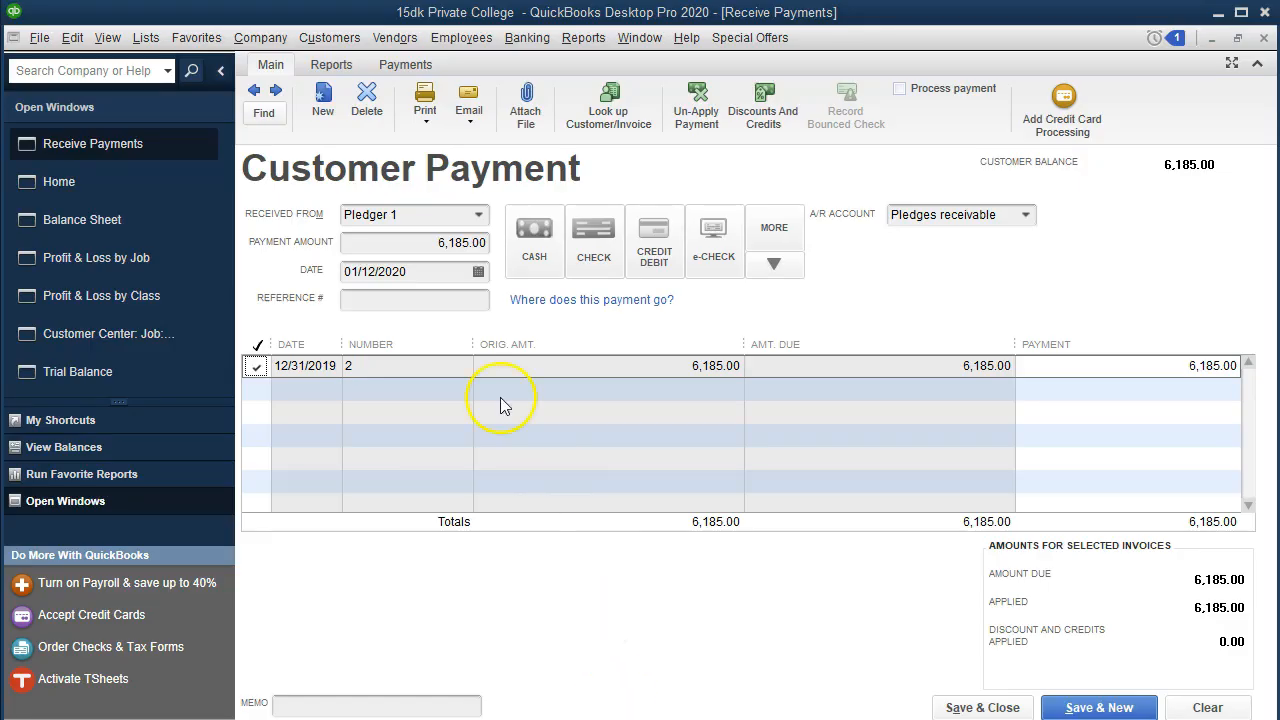
{"action": "left_click", "coordinate": [420, 243]}
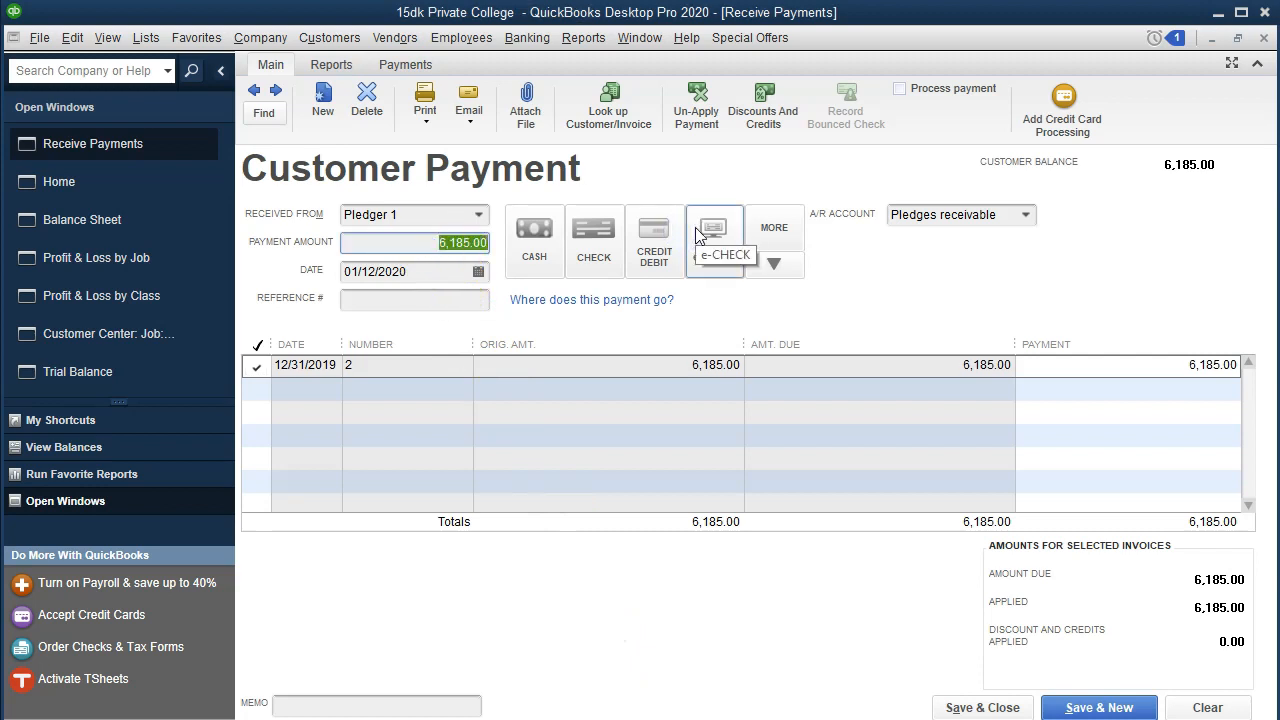
{"action": "type", "text": "836"}
{"action": "key", "text": "Tab"}
{"action": "key", "text": "Tab"}
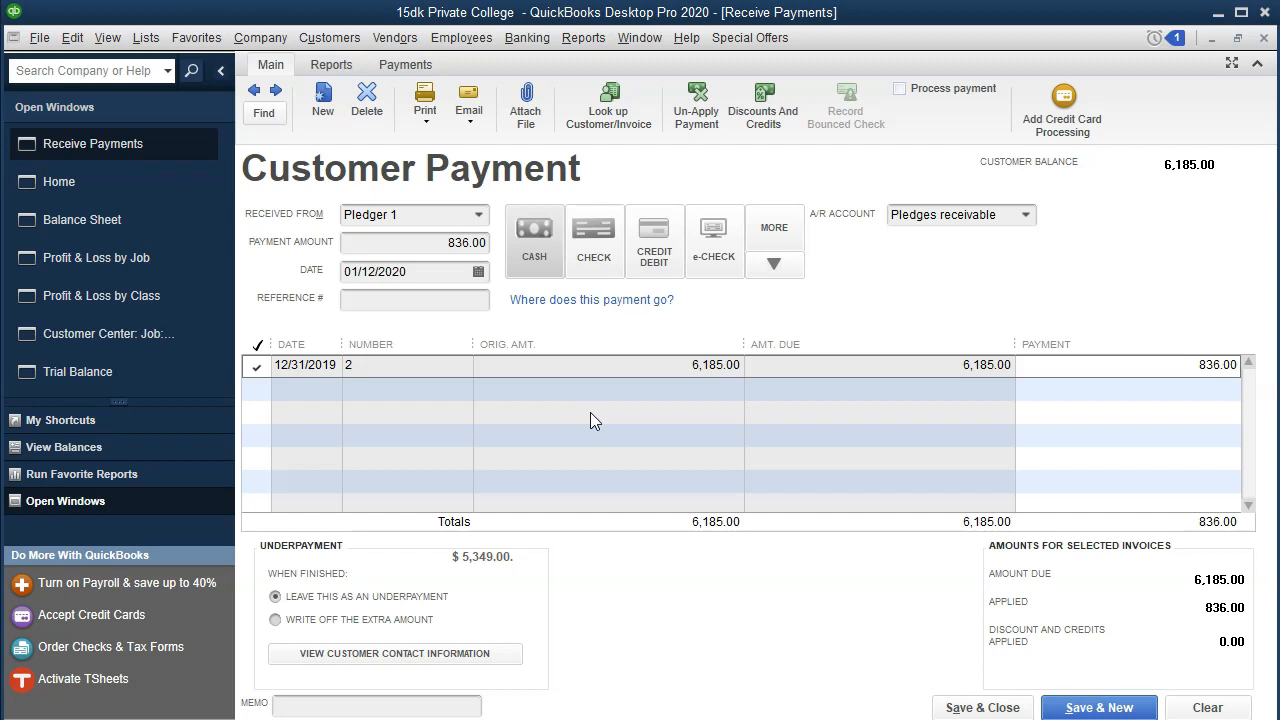
Check the receivable account choices, keep Pledges receivable, then save and close the customer payment, accepting the future transaction date
{"action": "left_click", "coordinate": [783, 661]}
{"action": "left_click", "coordinate": [1031, 217]}
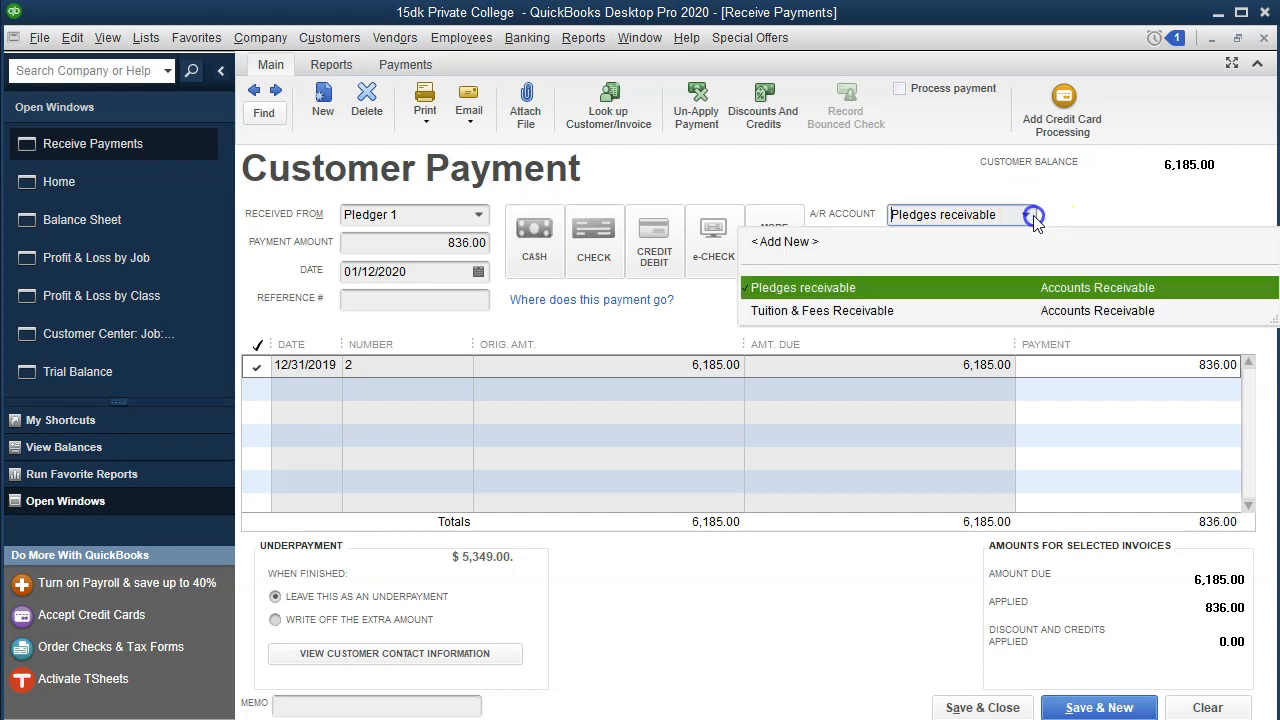
{"action": "left_click", "coordinate": [1033, 215]}
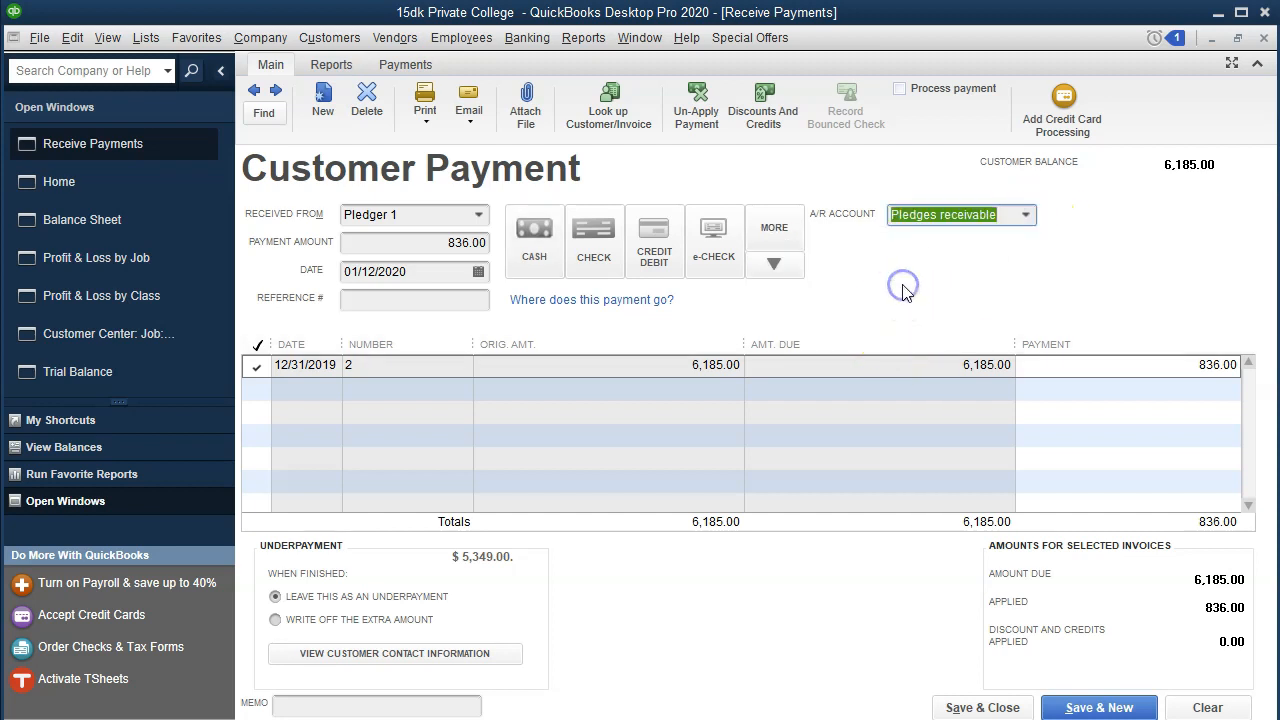
{"action": "left_click", "coordinate": [958, 704]}
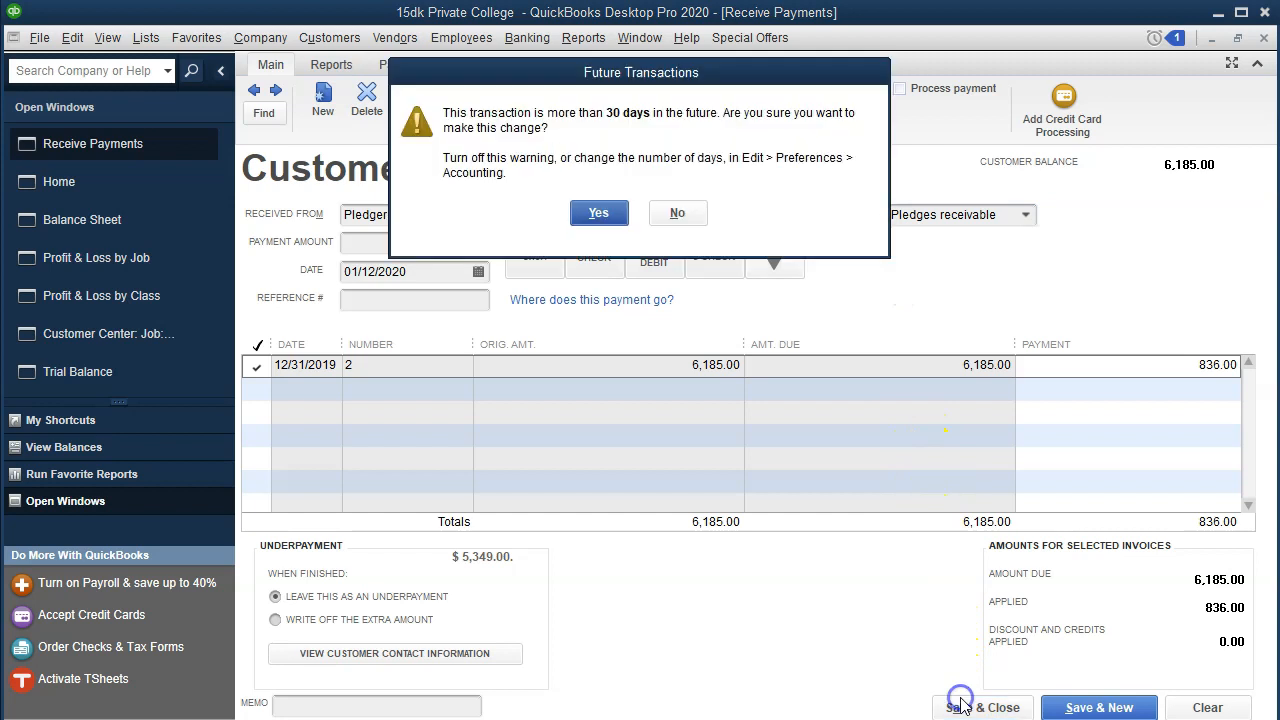
{"action": "left_click", "coordinate": [598, 212]}
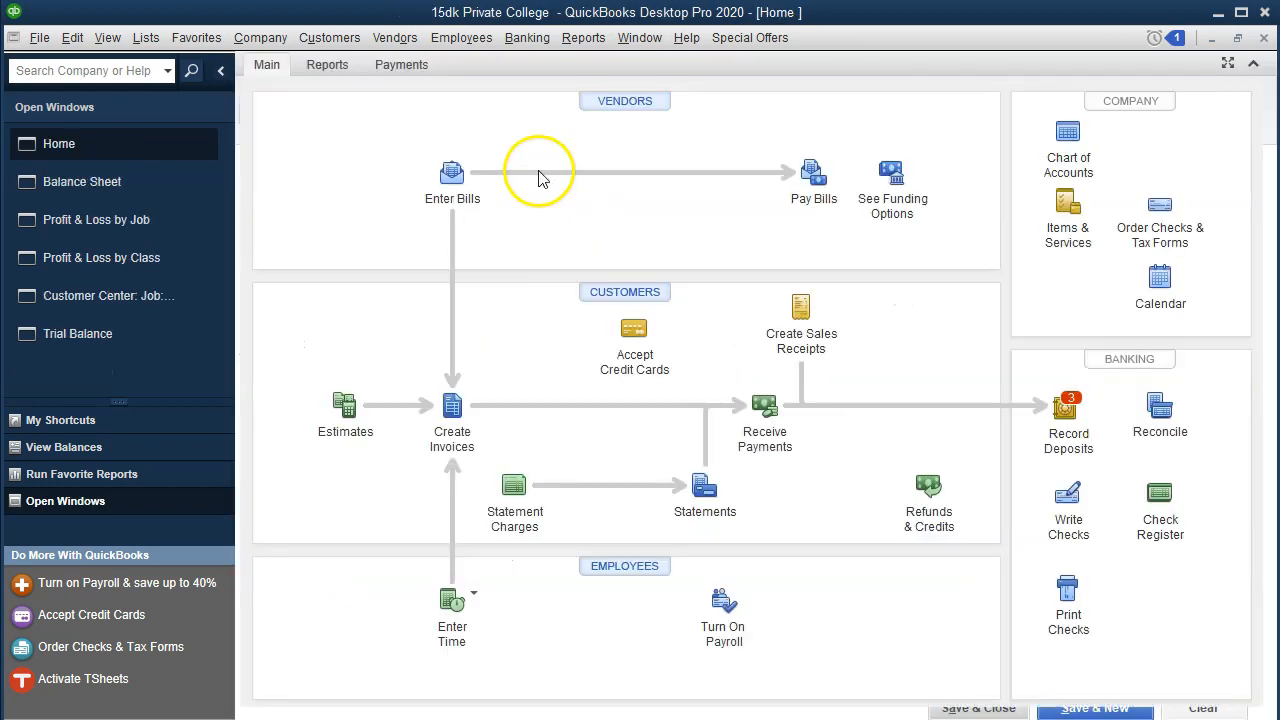
Open the trial balance, examine the Pledges receivable transactions including the Pledger 1 payment, and close the detail report
{"action": "left_click", "coordinate": [135, 221]}
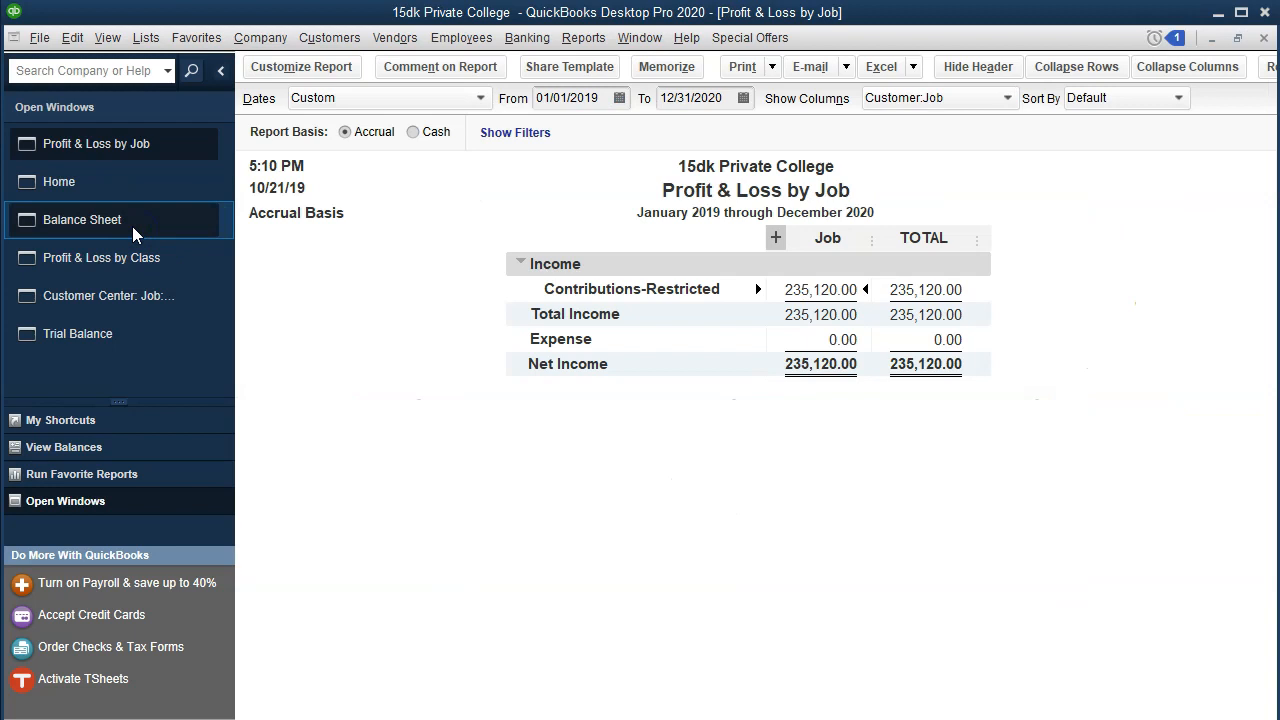
{"action": "left_click", "coordinate": [112, 330]}
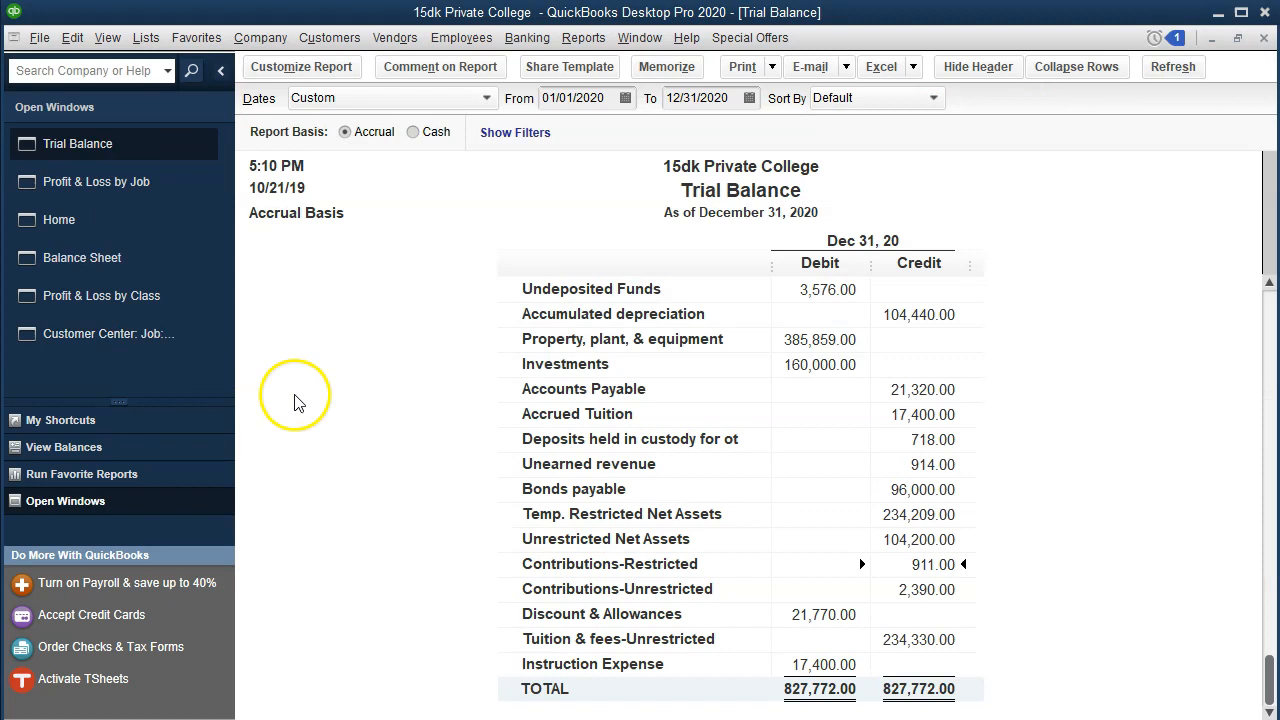
{"action": "scroll", "coordinate": [445, 463], "scroll_direction": "up", "scroll_amount": 3}
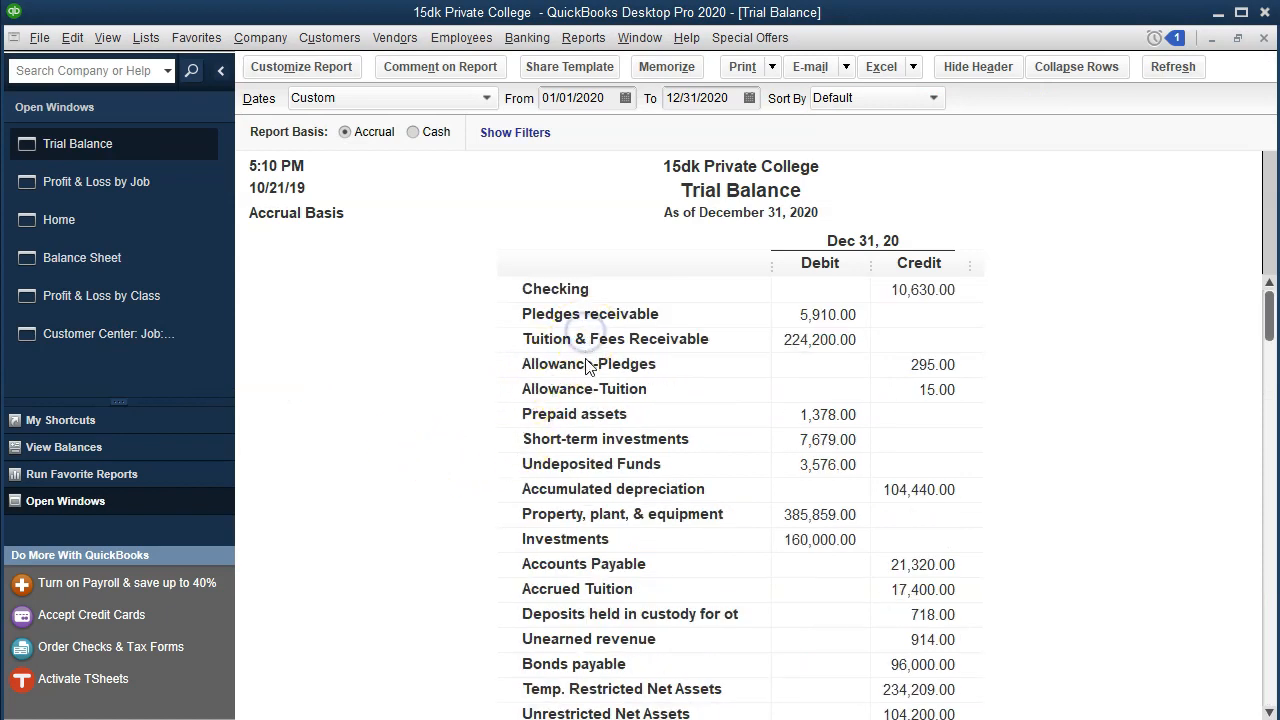
{"action": "left_click", "coordinate": [830, 314]}
{"action": "double_click", "coordinate": [830, 314]}
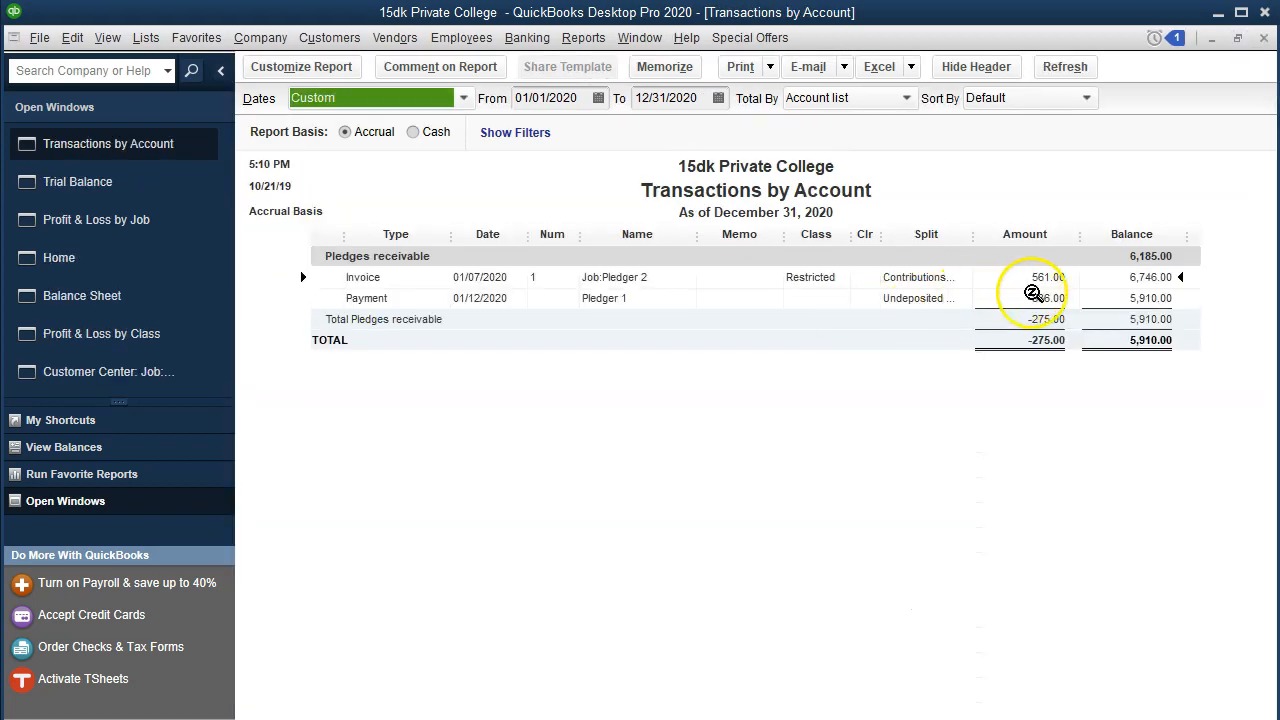
{"action": "left_click", "coordinate": [1000, 294]}
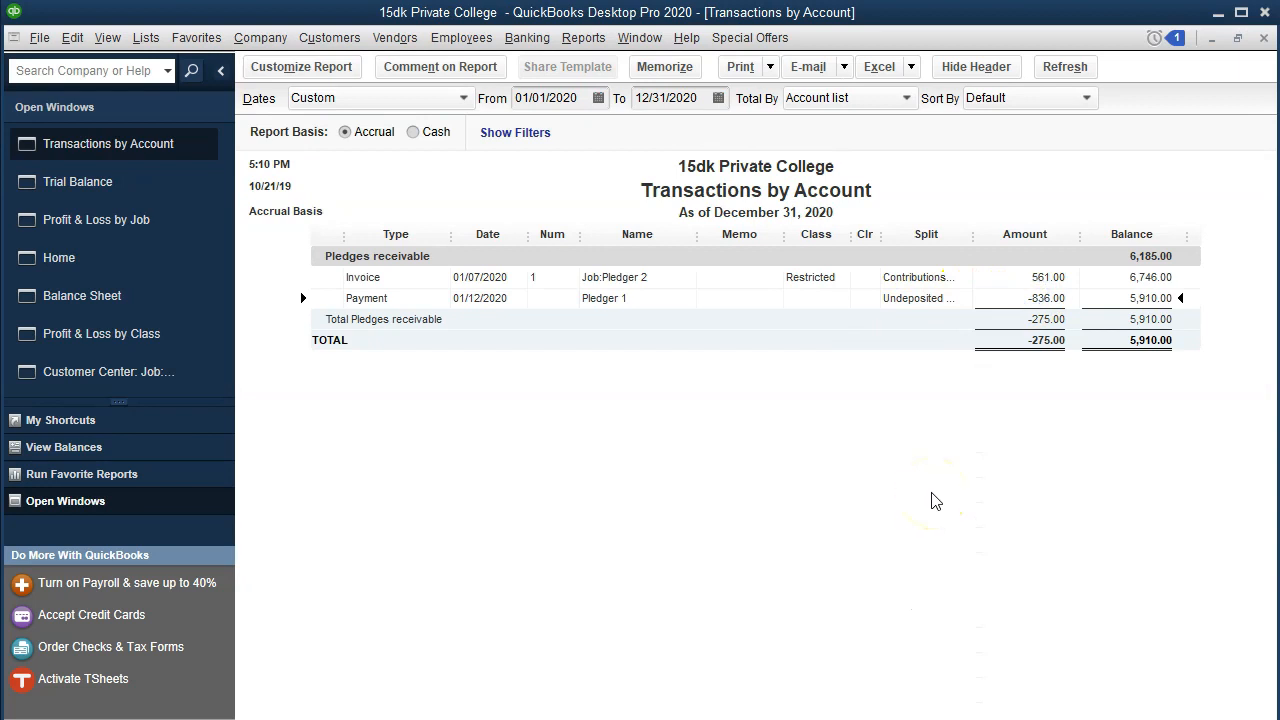
{"action": "left_click", "coordinate": [1264, 38]}
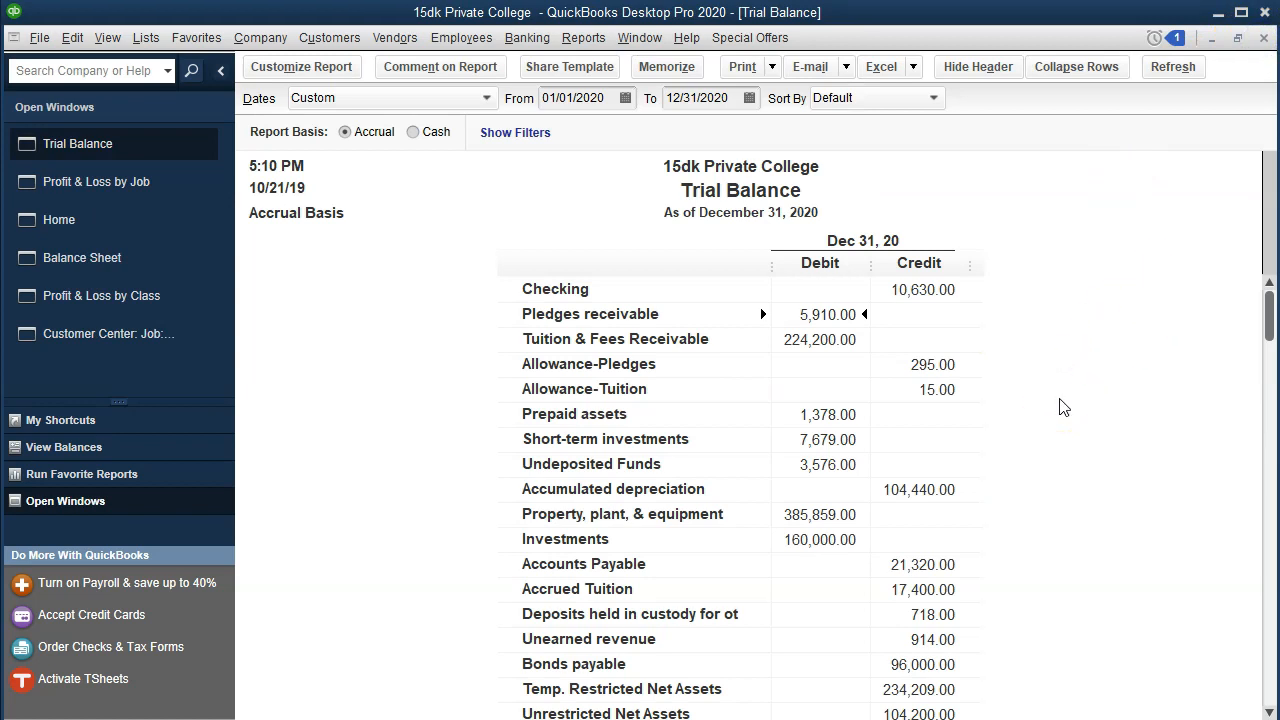
Examine the Undeposited Funds transactions behind the trial balance, including the Pledger 1 payment, and close the detail report
{"action": "left_click", "coordinate": [836, 466]}
{"action": "double_click", "coordinate": [838, 467]}
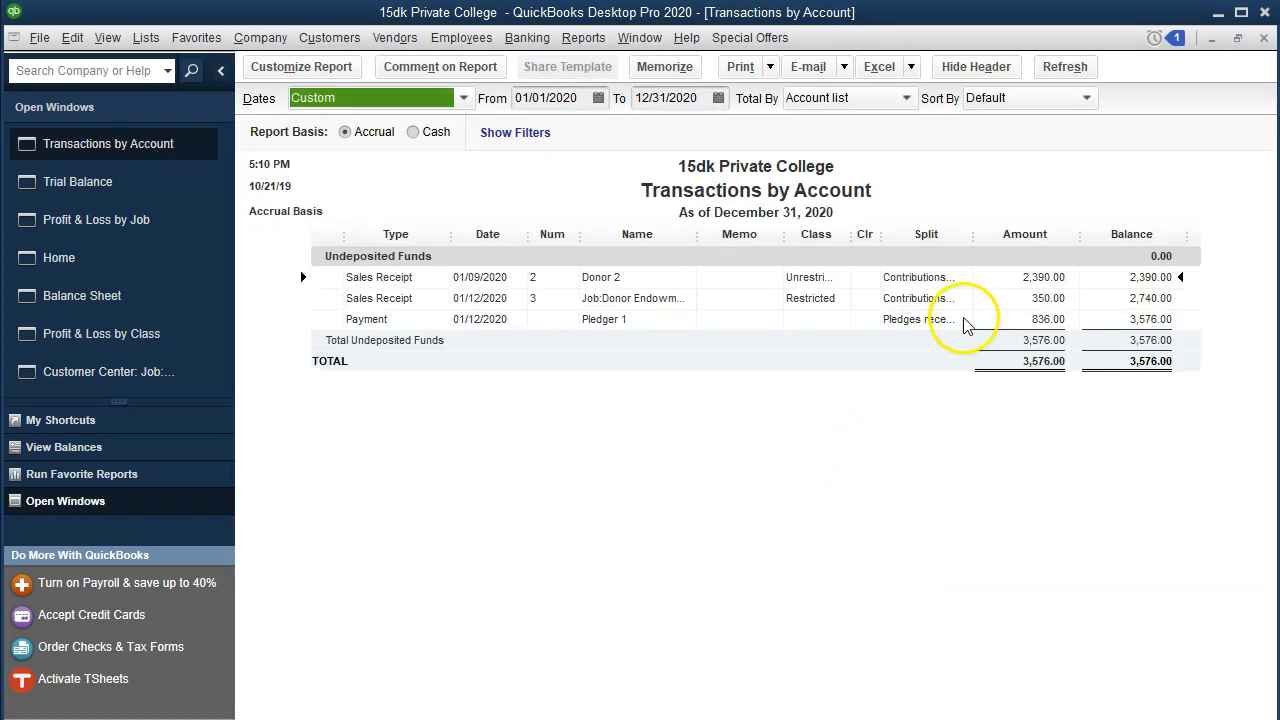
{"action": "left_click", "coordinate": [972, 322]}
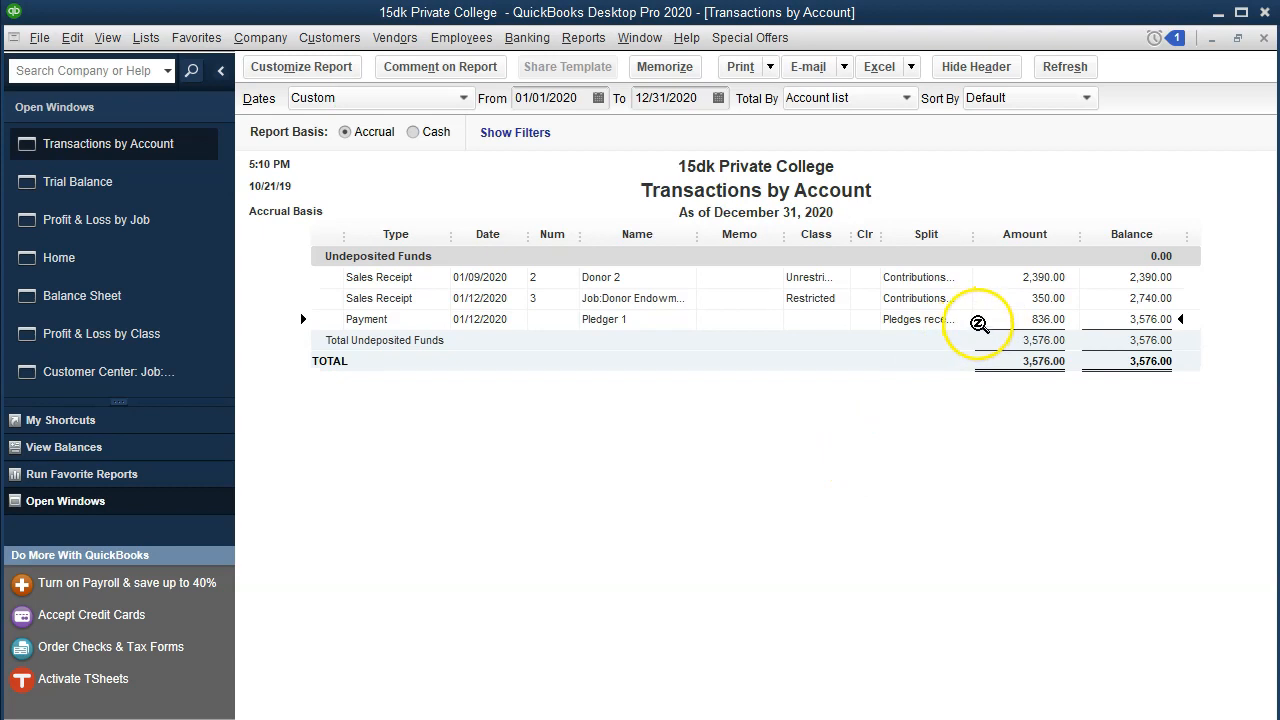
{"action": "left_click", "coordinate": [1264, 37]}
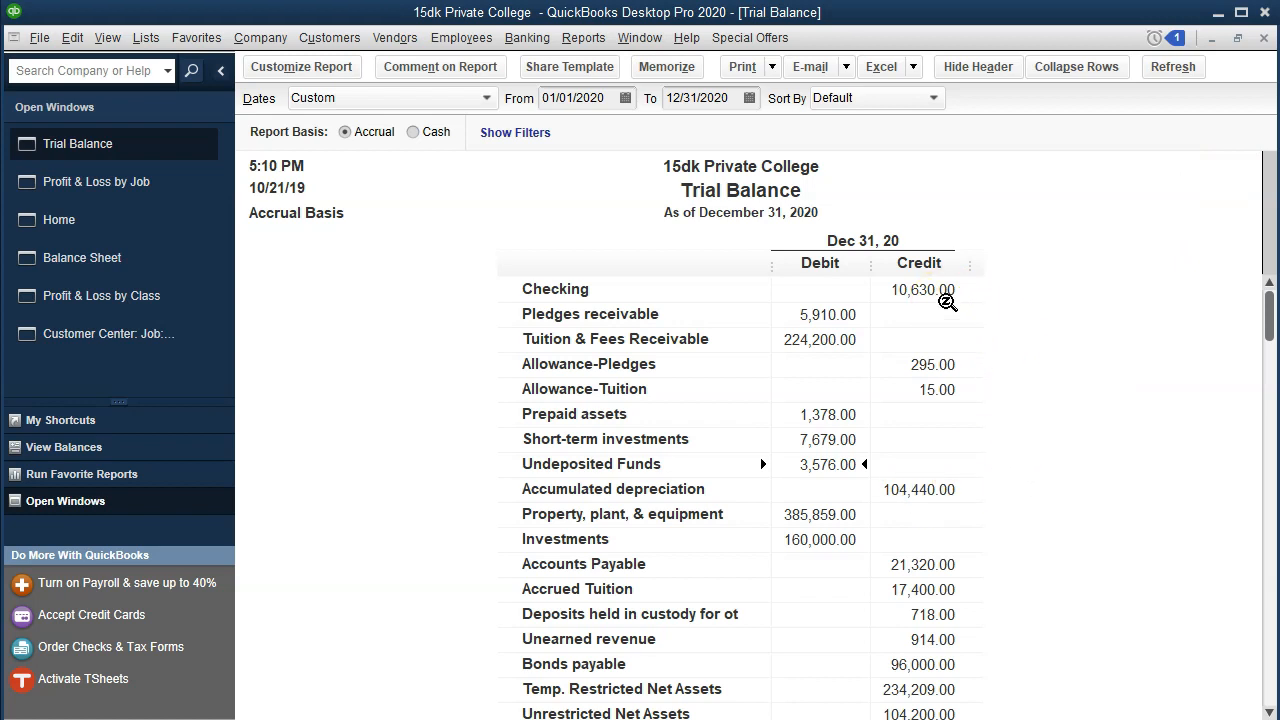
Record a deposit to Checking of the Donor 2, Donor Endowment and Pledger 1 payments, then save and close it despite the future date
{"action": "left_click", "coordinate": [95, 229]}
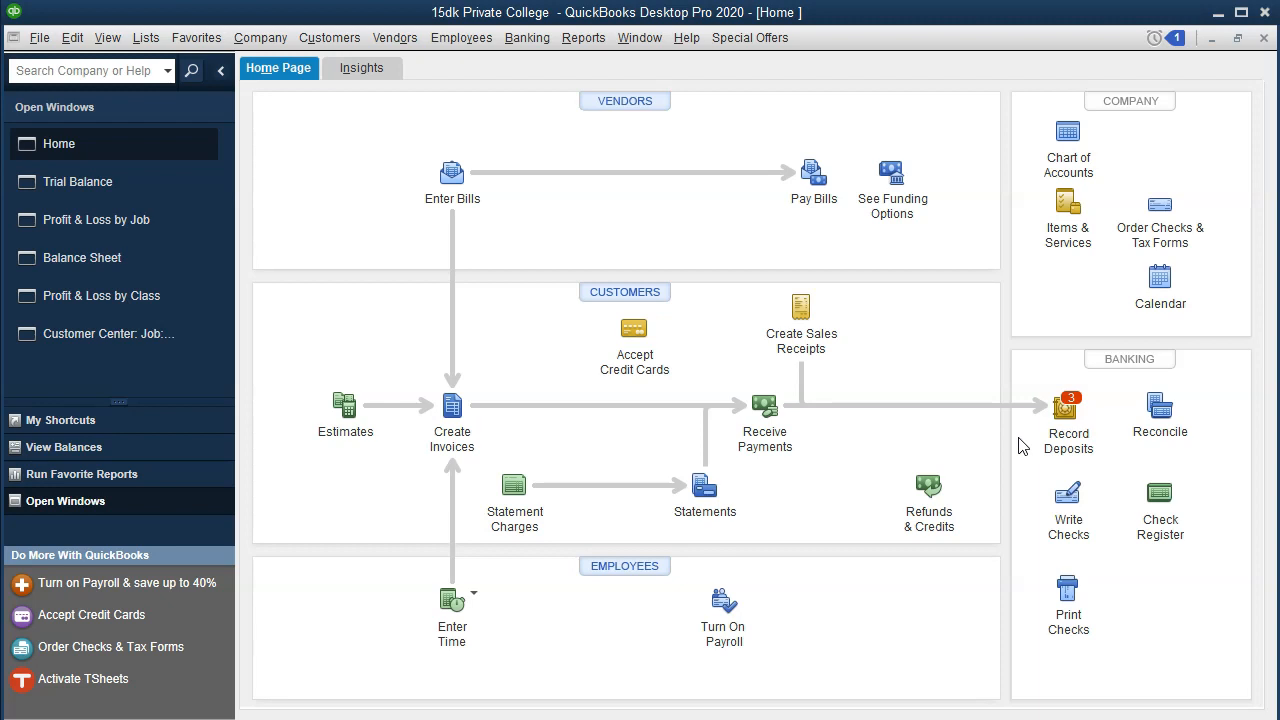
{"action": "left_click", "coordinate": [1077, 412]}
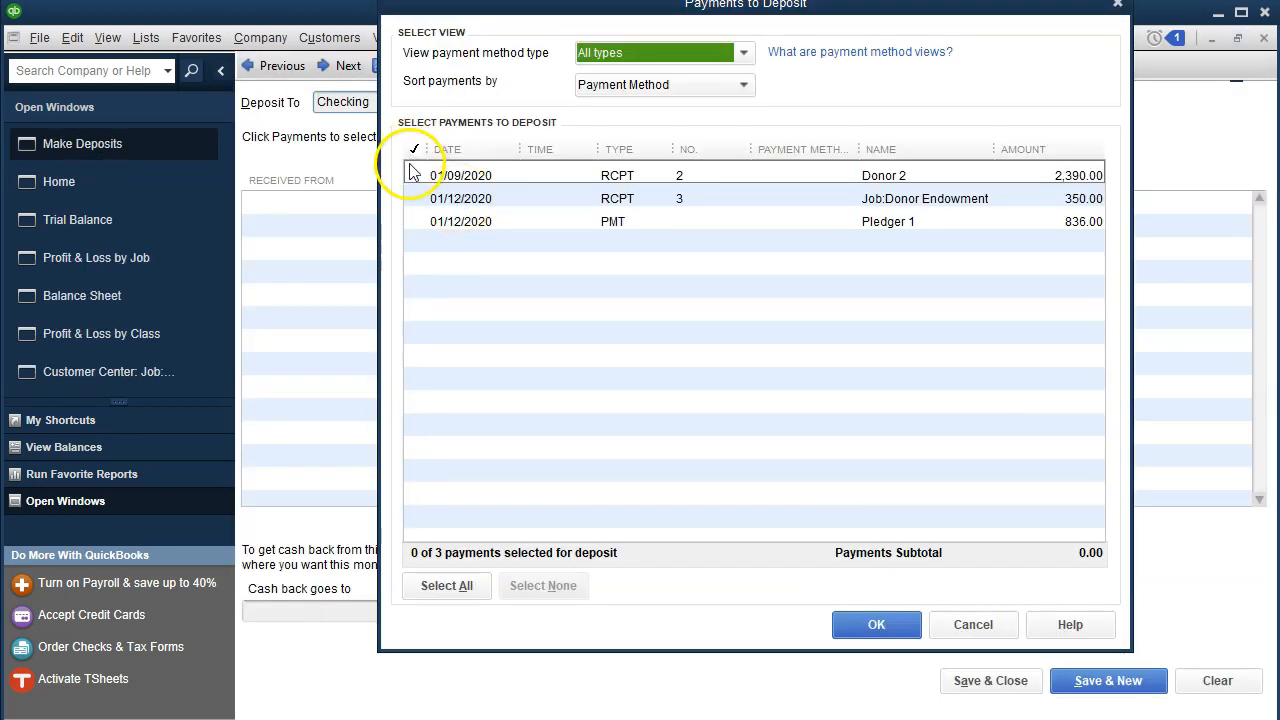
{"action": "left_click", "coordinate": [414, 174]}
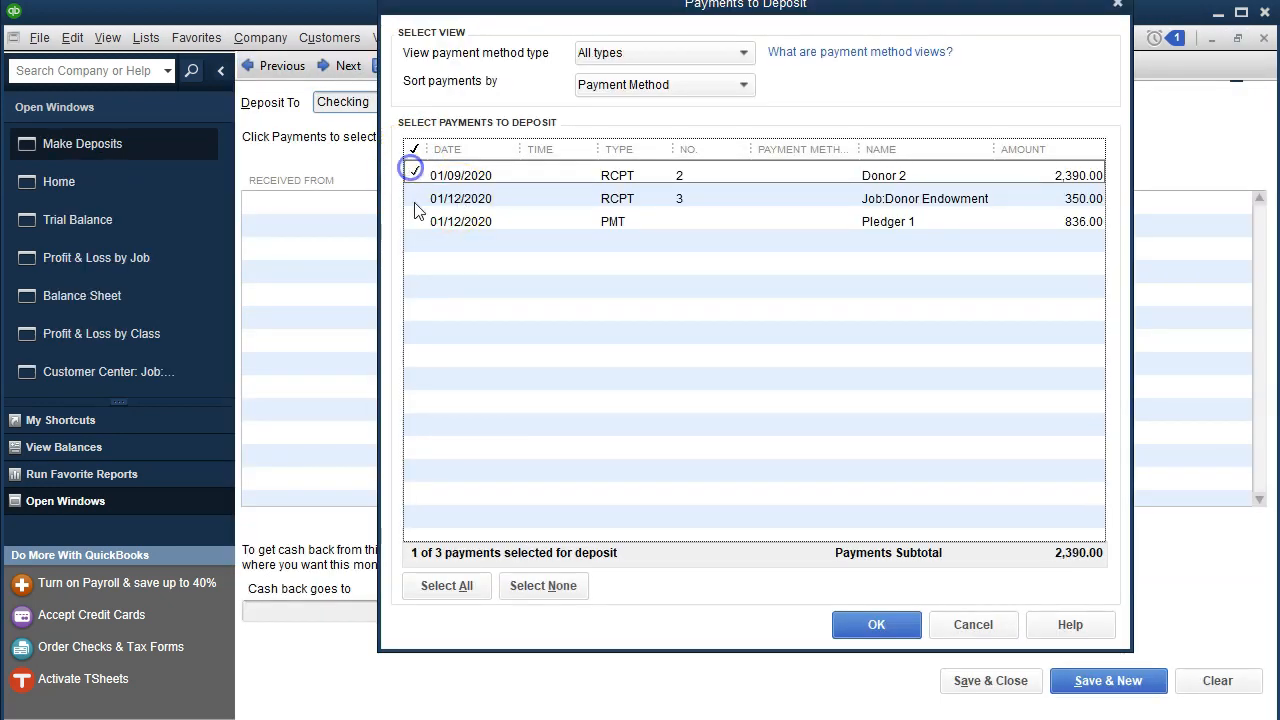
{"action": "left_click", "coordinate": [415, 198]}
{"action": "left_click", "coordinate": [415, 221]}
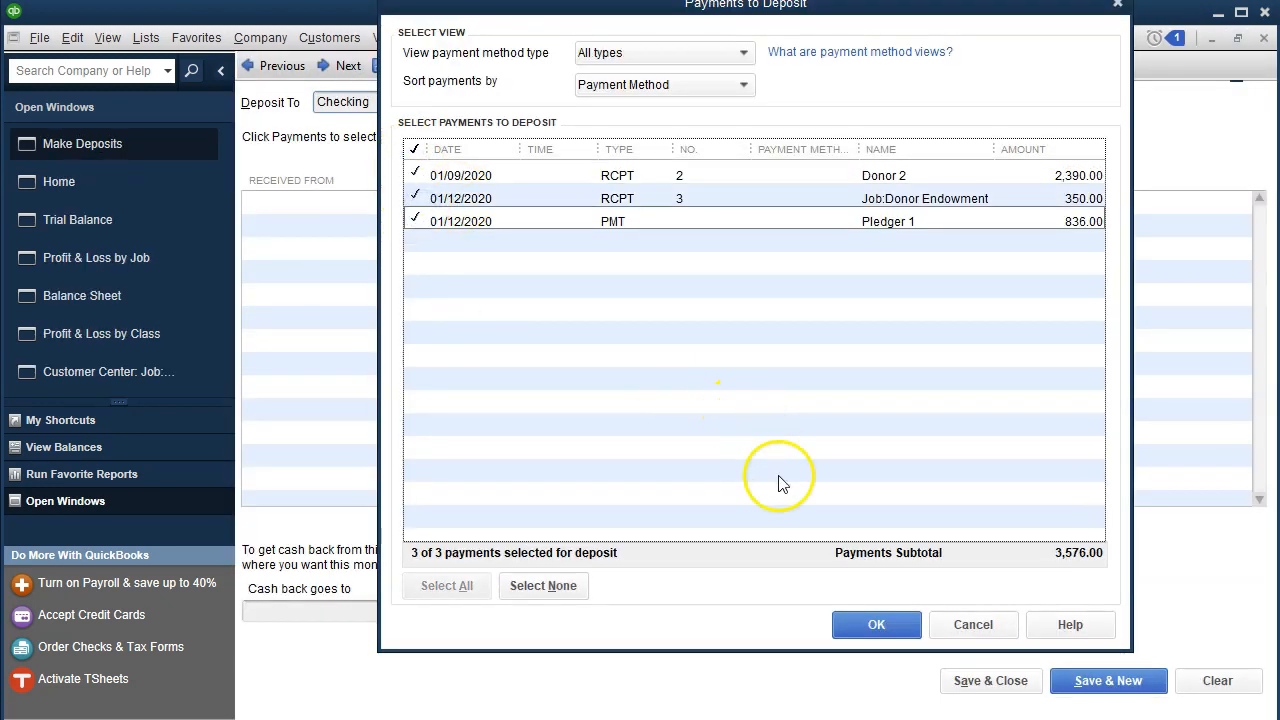
{"action": "left_click", "coordinate": [858, 618]}
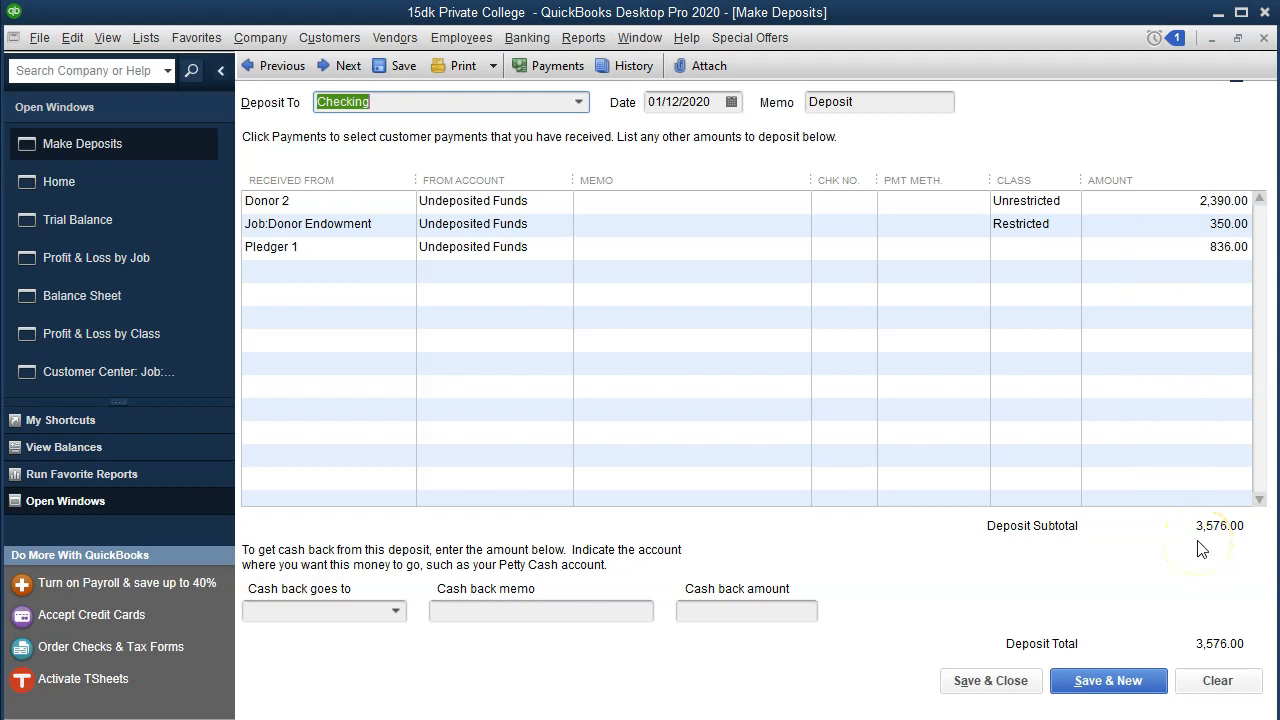
{"action": "left_click", "coordinate": [996, 684]}
{"action": "left_click", "coordinate": [527, 213]}
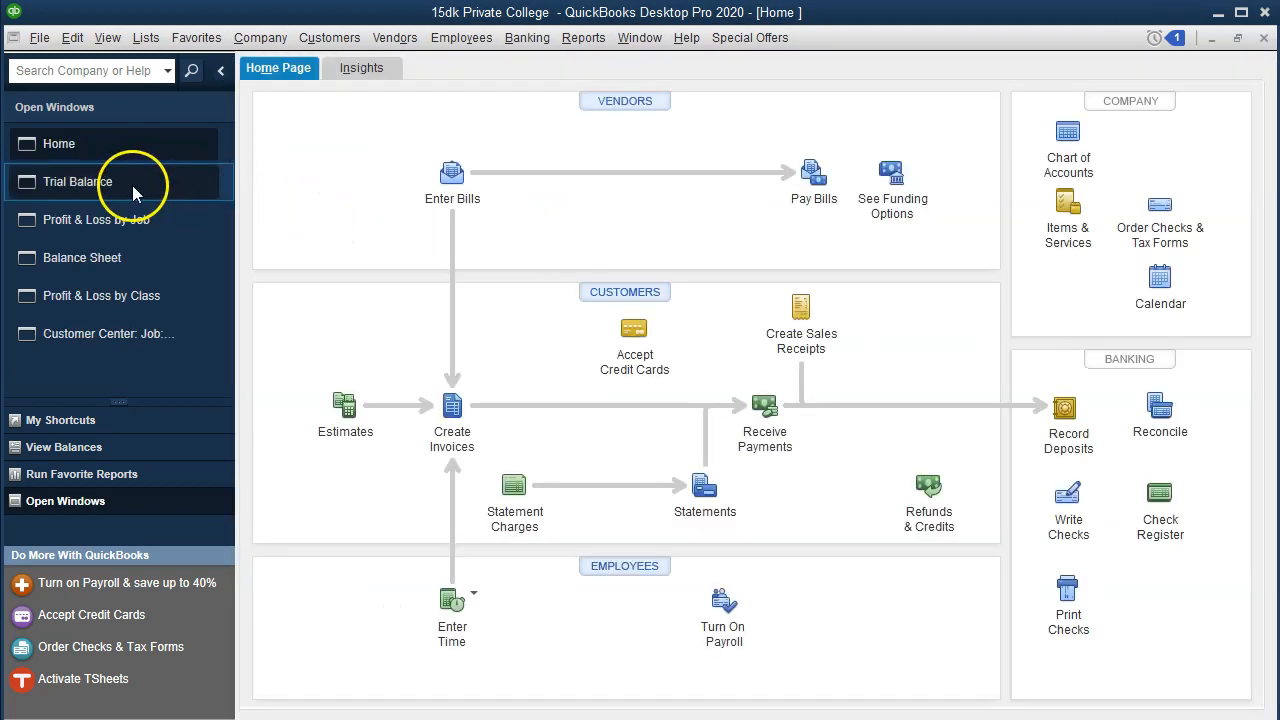
Return to the trial balance, examine the deposit in the Checking account's transactions, and close the detail report
{"action": "left_click", "coordinate": [133, 187]}
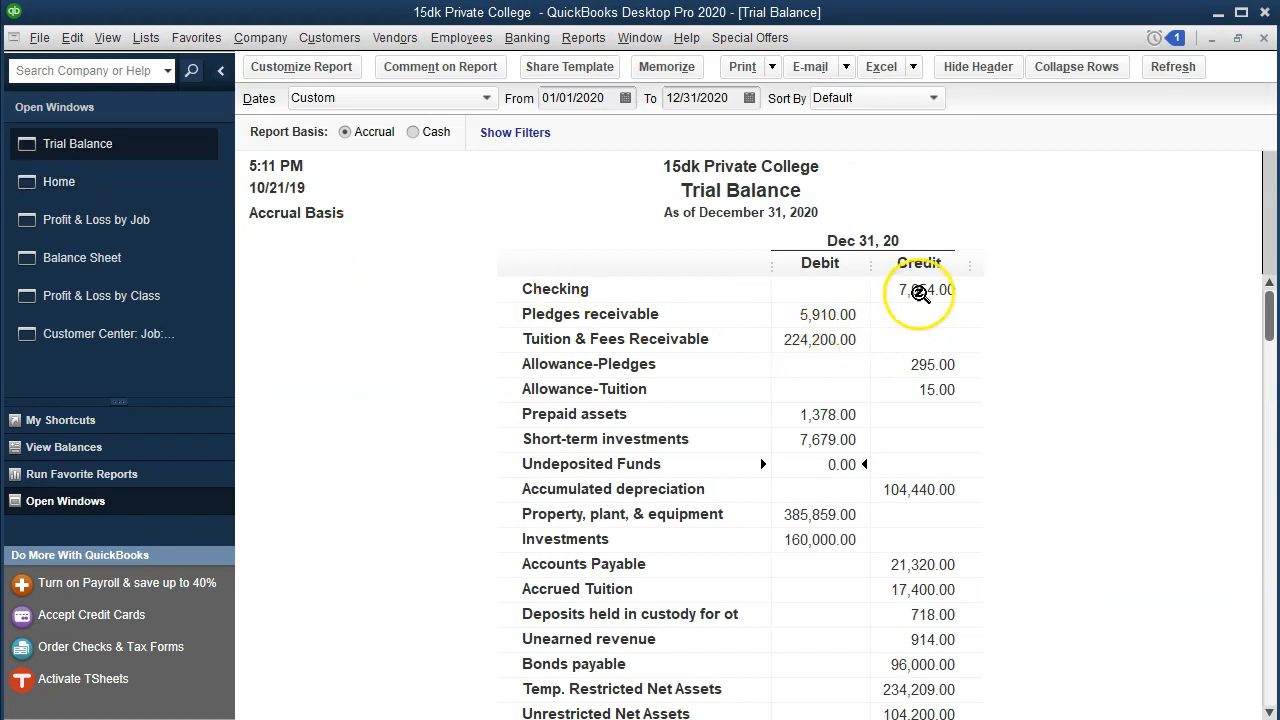
{"action": "double_click", "coordinate": [918, 292]}
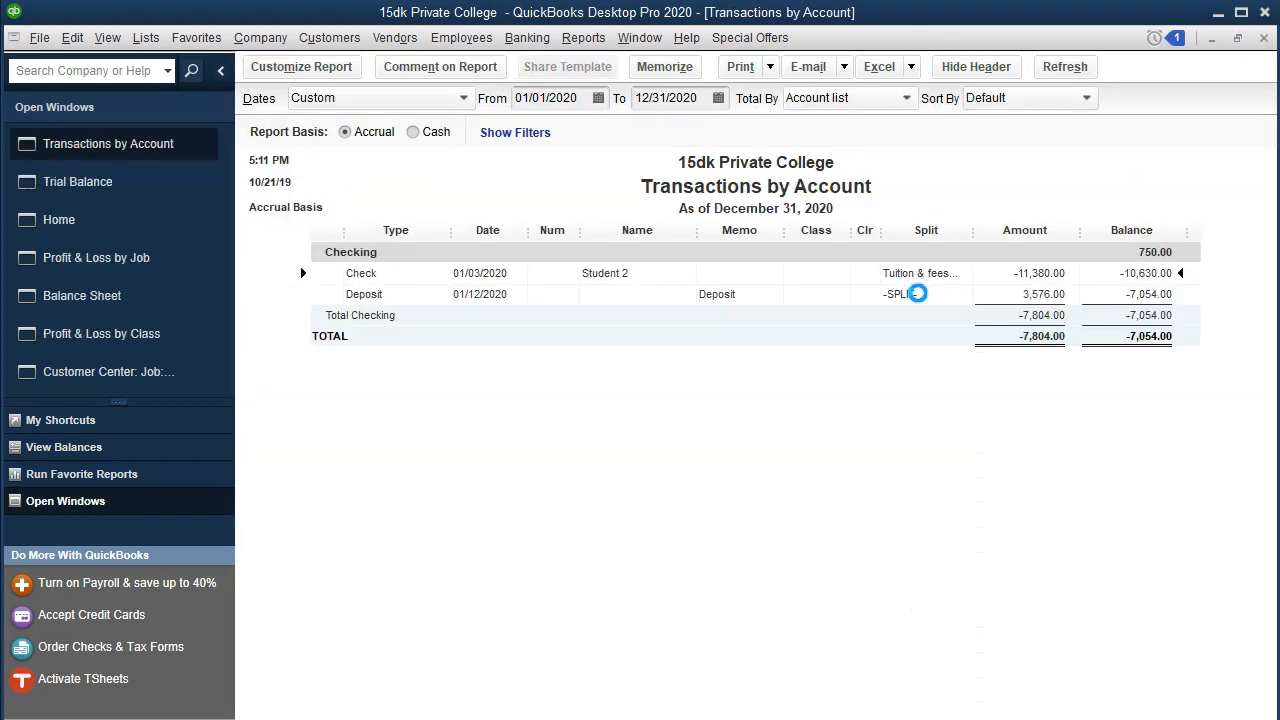
{"action": "left_click", "coordinate": [1036, 298]}
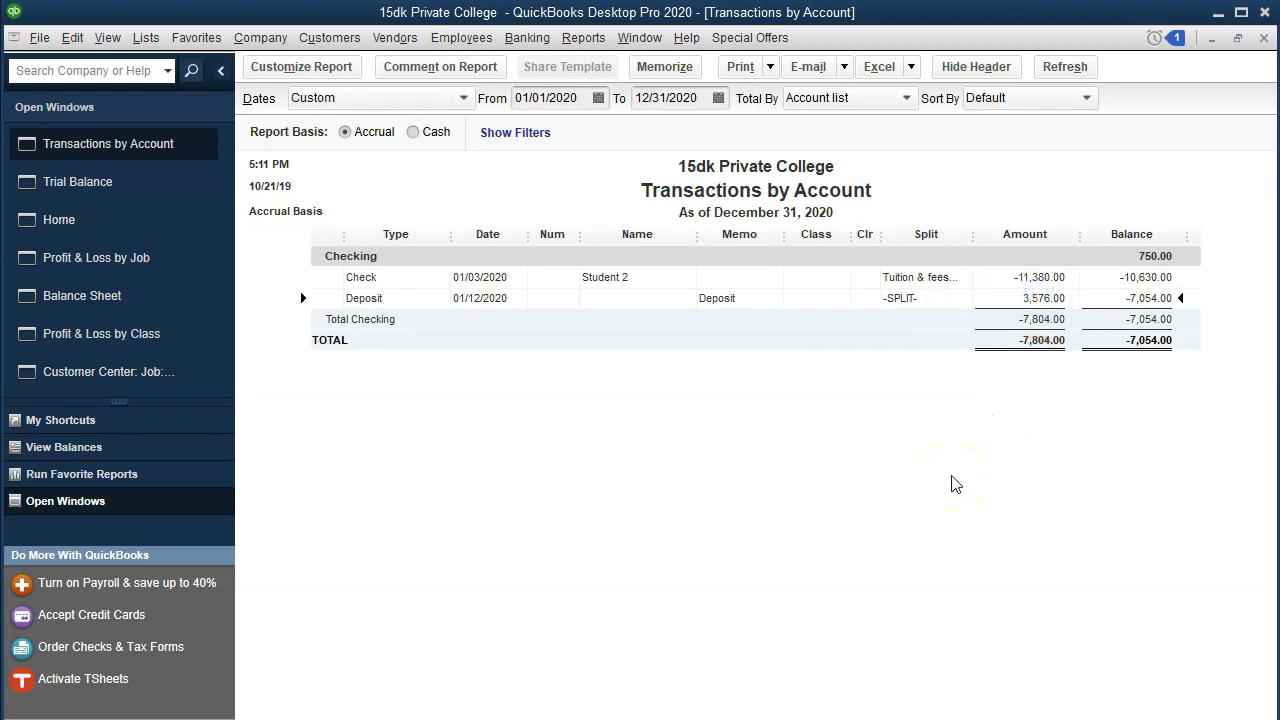
{"action": "left_click", "coordinate": [1262, 39]}
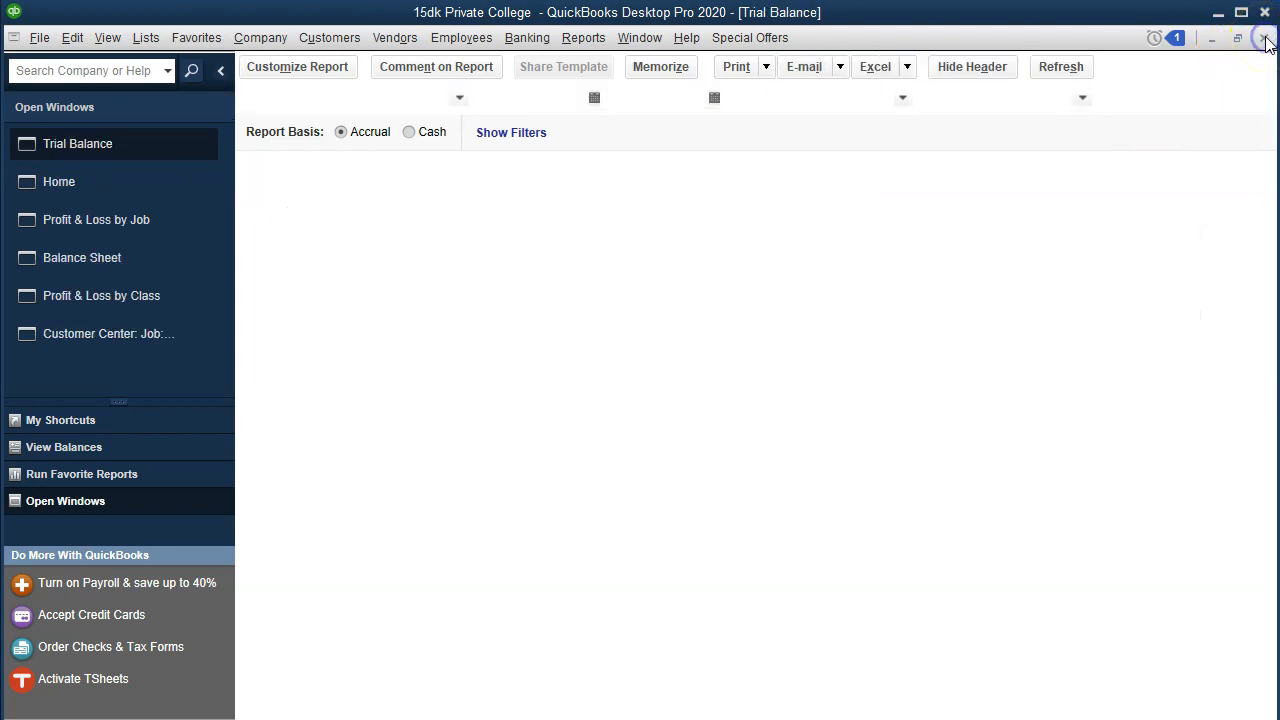
Open the Undeposited Funds transaction detail from the trial balance and compare the receipts with their matching deposits
{"action": "left_click", "coordinate": [843, 474]}
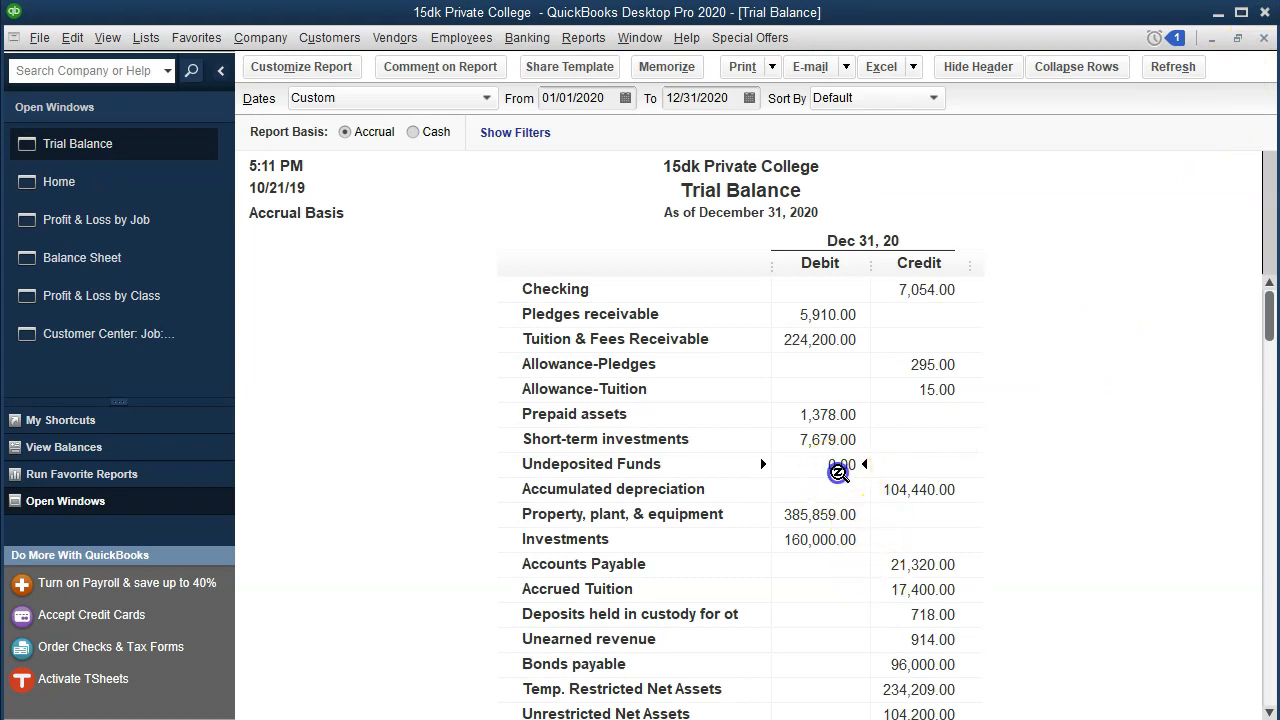
{"action": "double_click", "coordinate": [838, 473]}
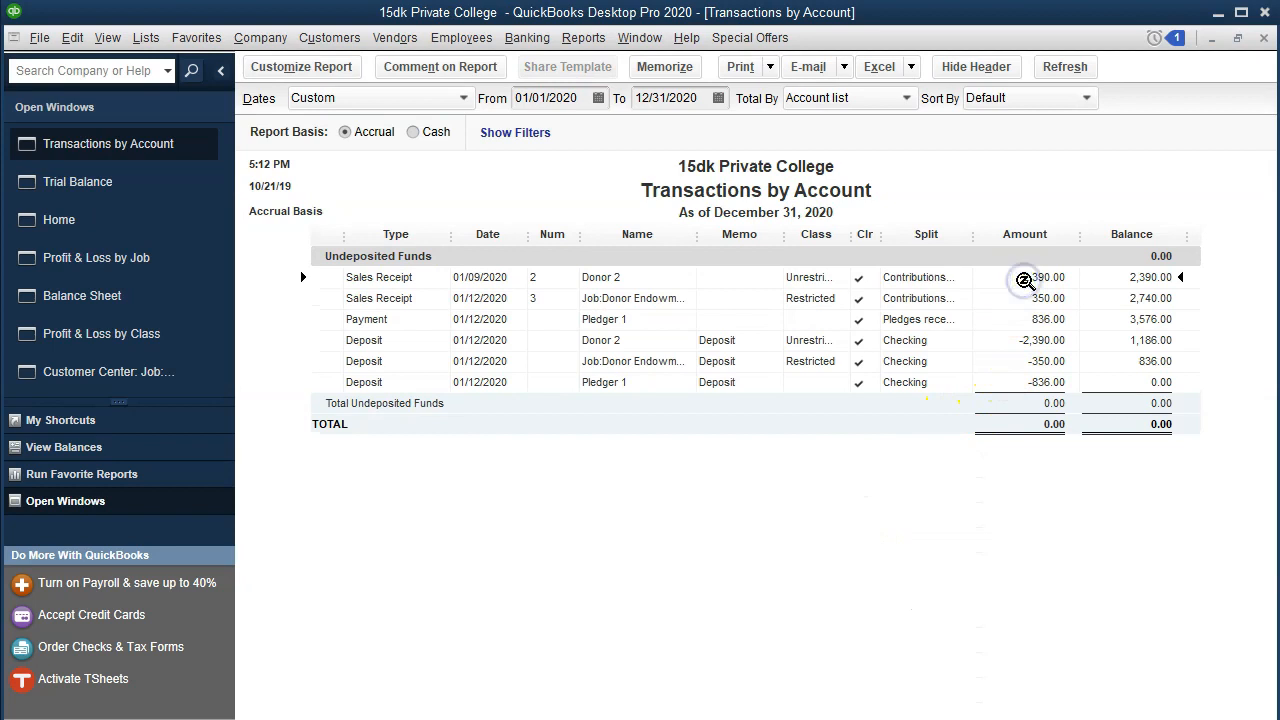
{"action": "left_click", "coordinate": [1018, 347]}
{"action": "left_click", "coordinate": [1028, 302]}
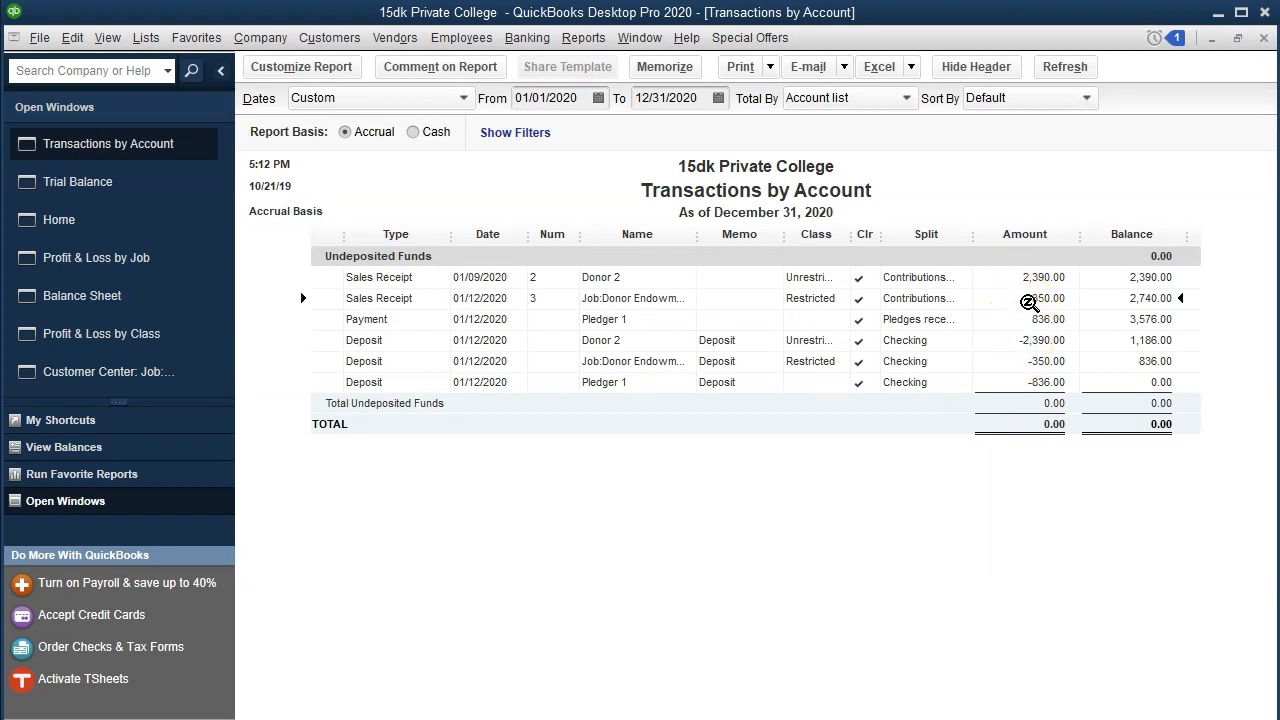
{"action": "left_click", "coordinate": [1027, 358]}
Open the Donor 2 deposit to review its source entries, then close it and the detail report to return to the trial balance
{"action": "left_click", "coordinate": [1051, 341]}
{"action": "double_click", "coordinate": [1051, 341]}
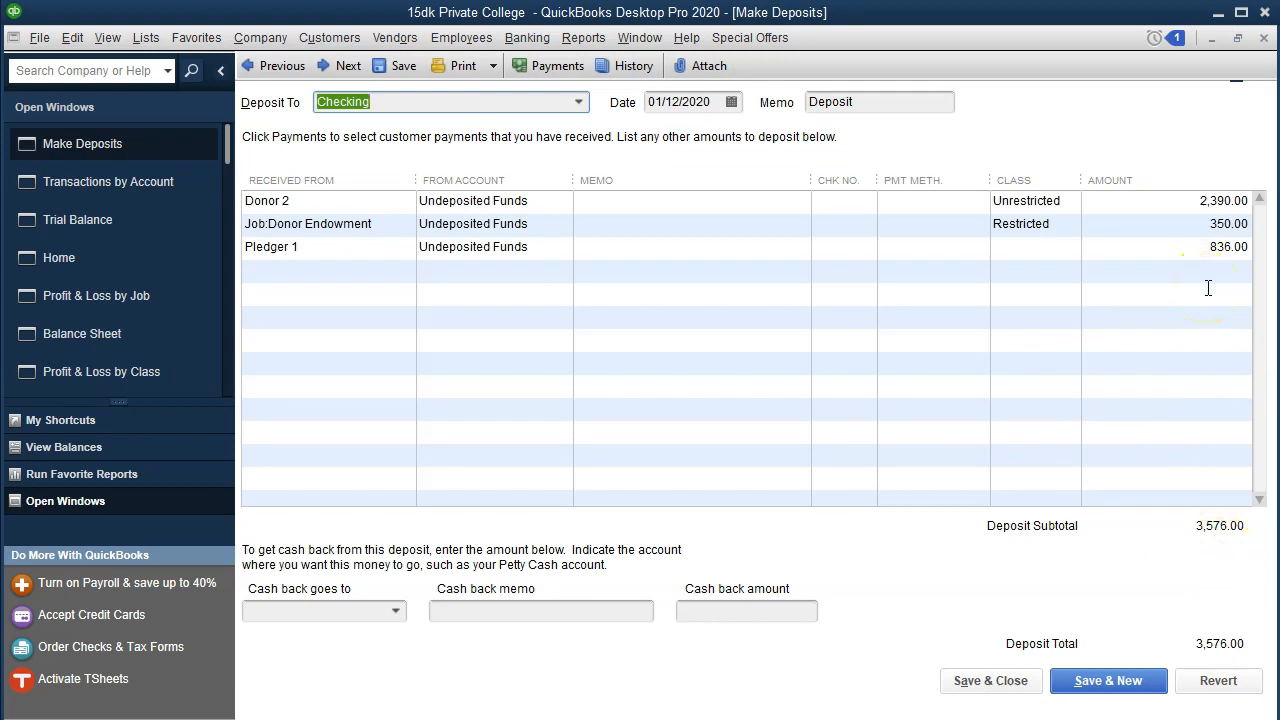
{"action": "left_click", "coordinate": [1262, 39]}
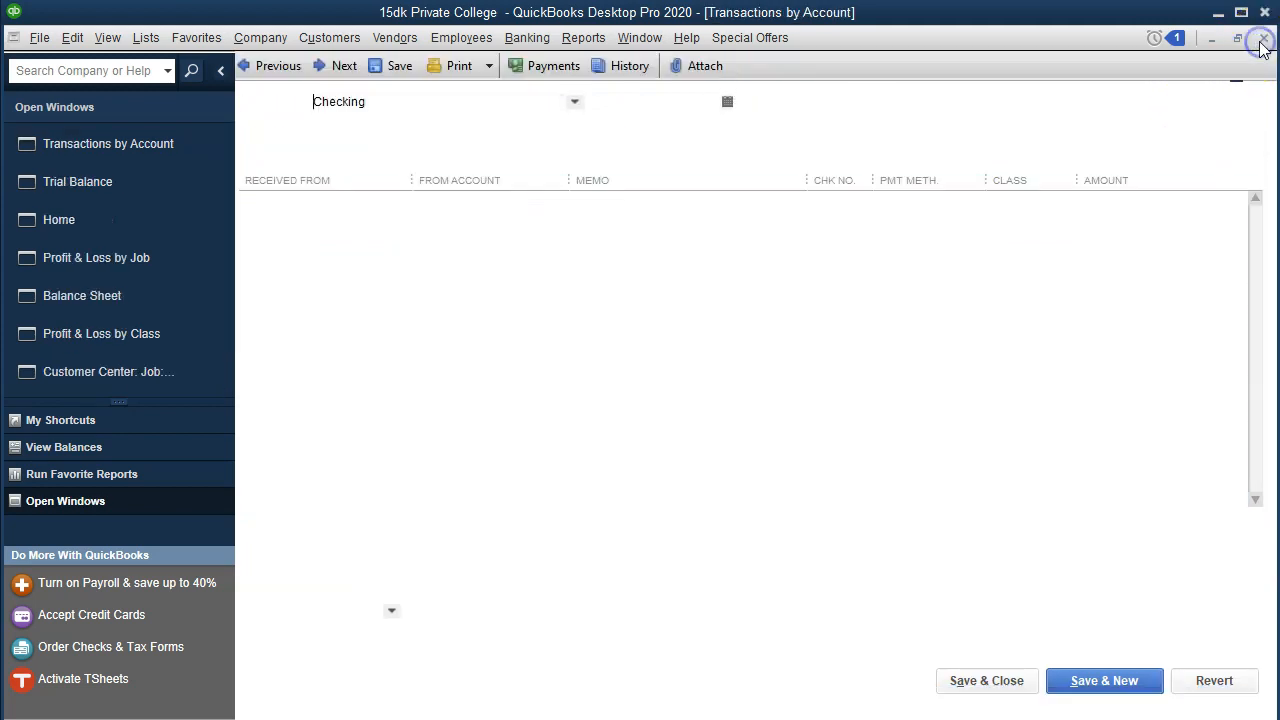
{"action": "left_click", "coordinate": [1262, 39]}
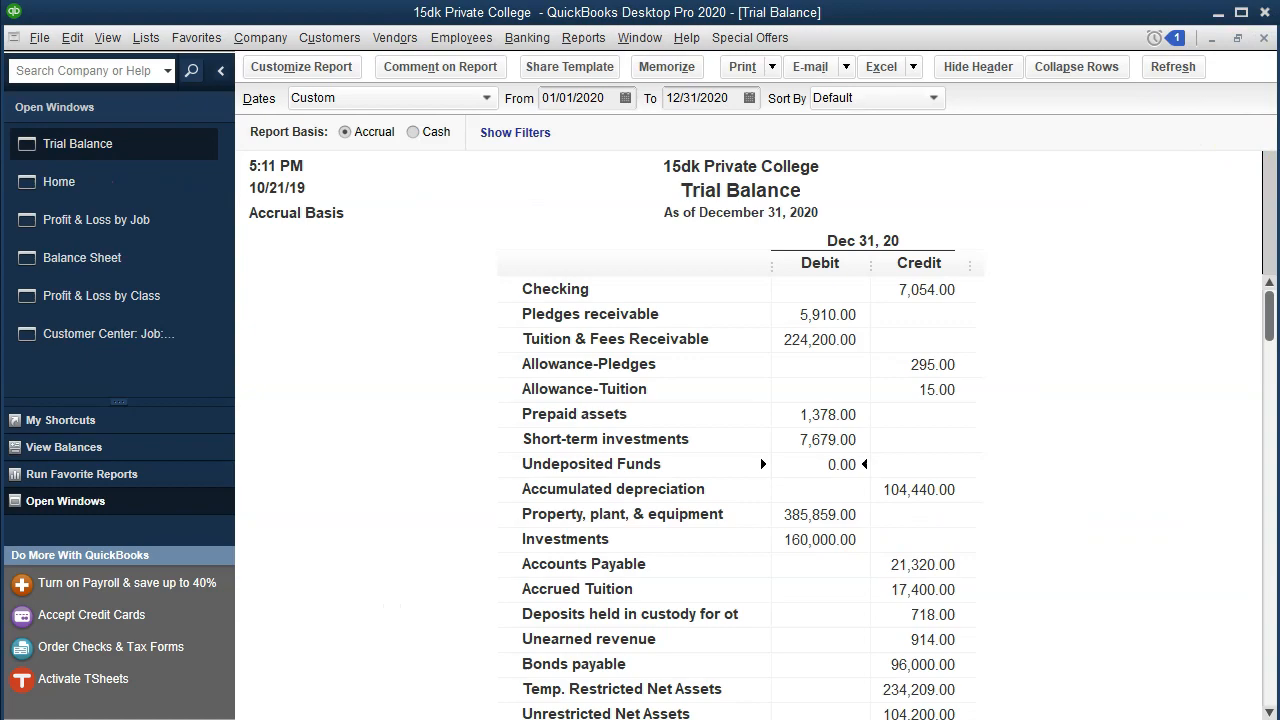